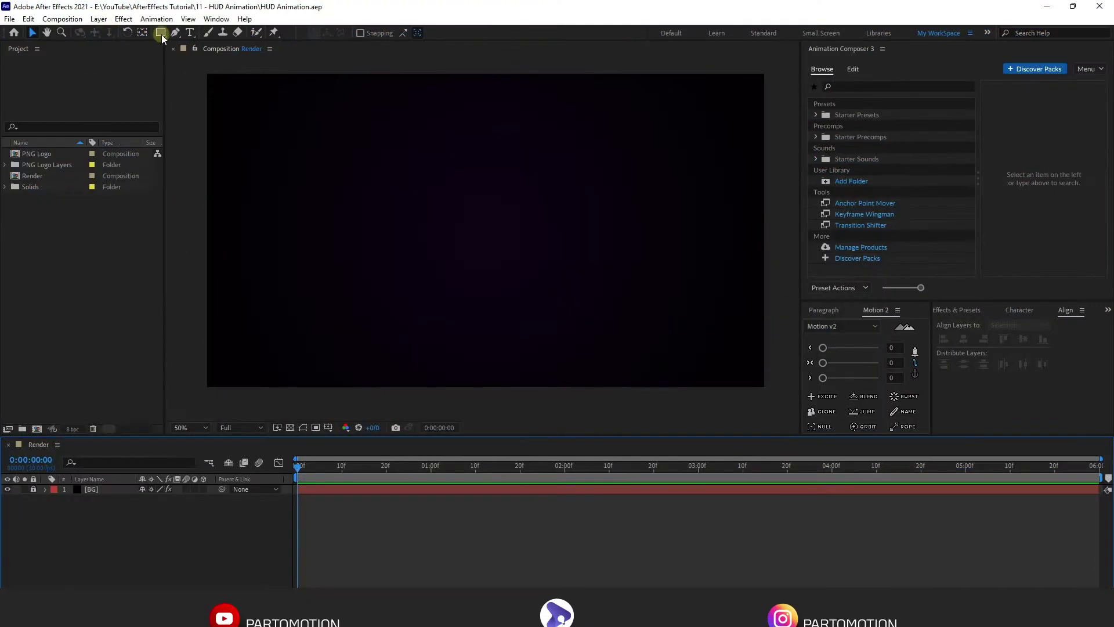
Draw a large circle with the Ellipse tool and give it a 20 px outline.
{"action": "left_click_drag", "start_coordinate": [161, 35], "coordinate": [209, 58]}
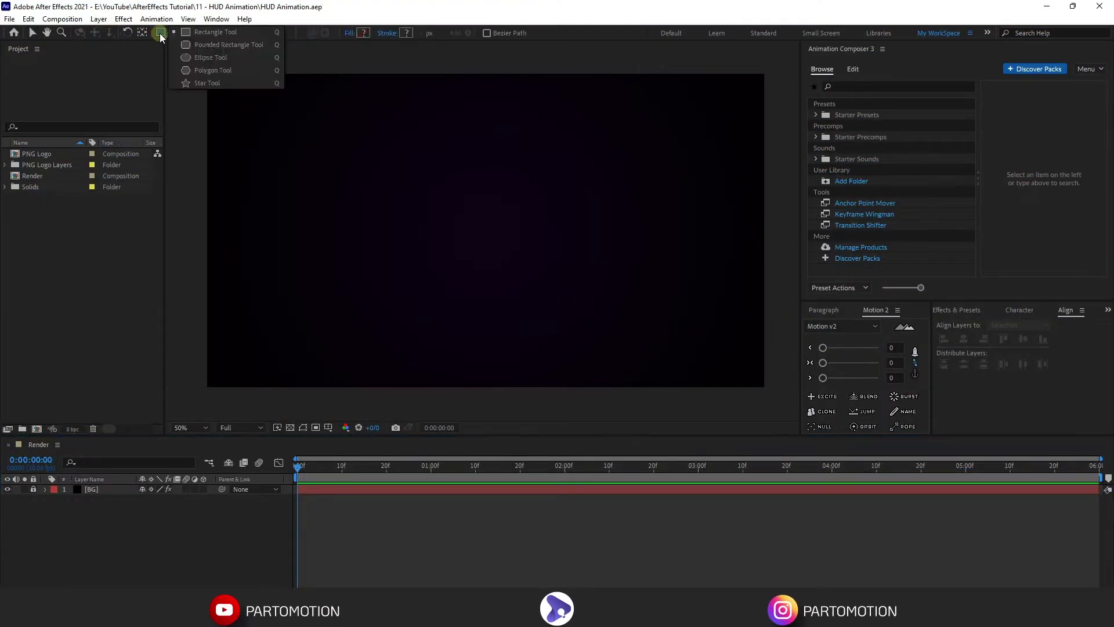
{"action": "mouse_move", "coordinate": [485, 222]}
{"action": "left_mouse_down"}
{"action": "mouse_move", "coordinate": [571, 361]}
{"action": "mouse_move", "coordinate": [556, 331]}
{"action": "left_mouse_up"}
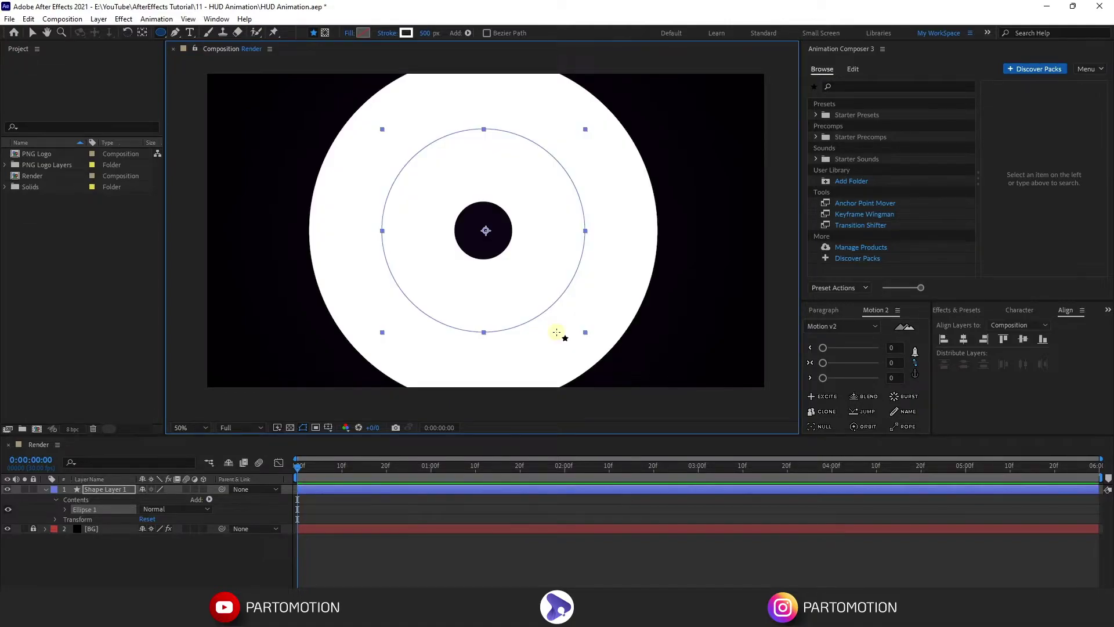
{"action": "left_click", "coordinate": [427, 33]}
{"action": "type", "text": "20"}
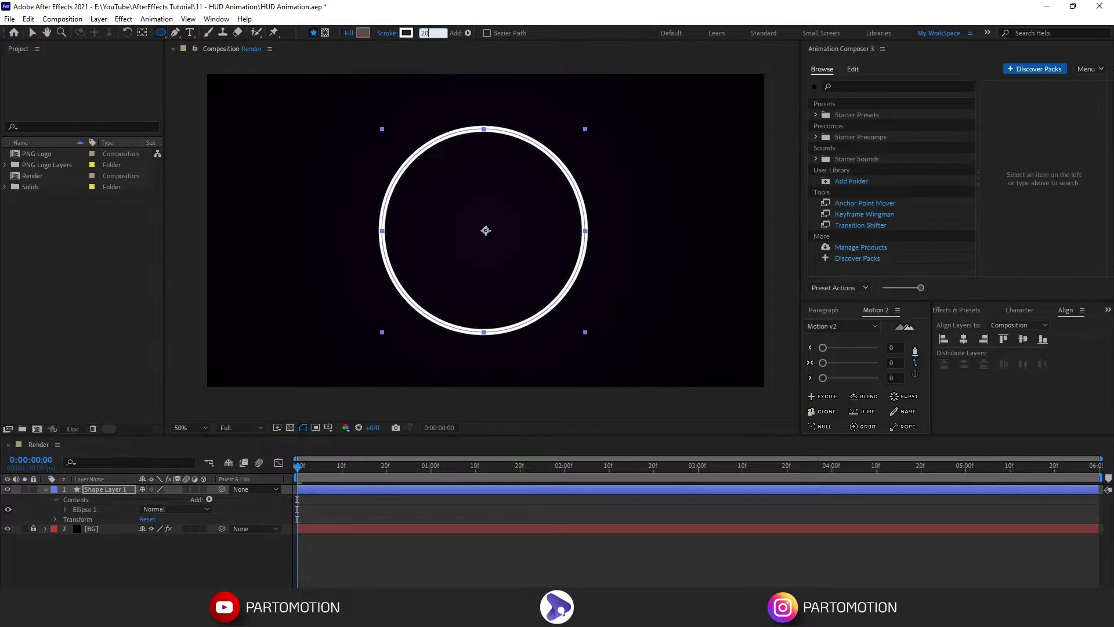
{"action": "key", "text": "Return"}
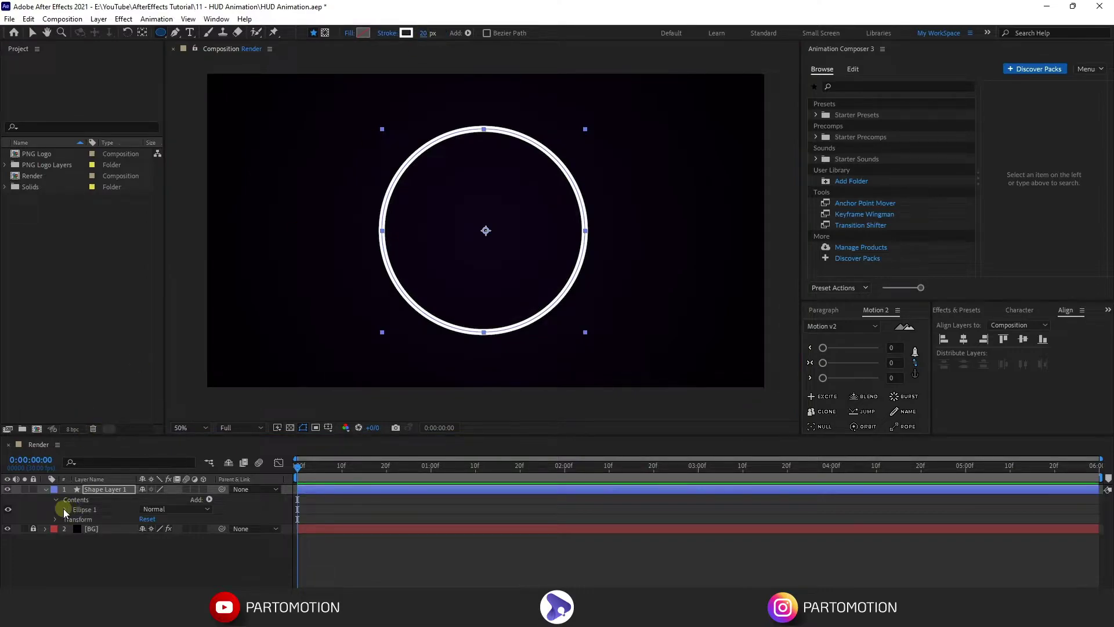
Set the ellipse path size to 800,800 and centre the circle in the composition.
{"action": "left_click", "coordinate": [64, 509]}
{"action": "left_click", "coordinate": [76, 519]}
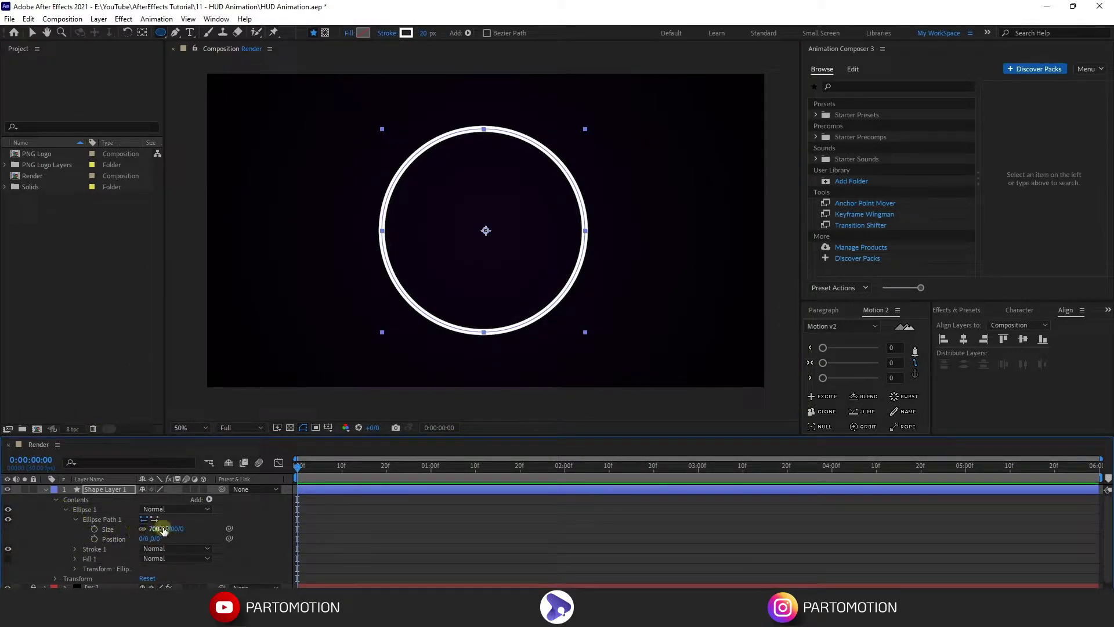
{"action": "left_click", "coordinate": [156, 528]}
{"action": "type", "text": "0"}
{"action": "key", "text": "Return"}
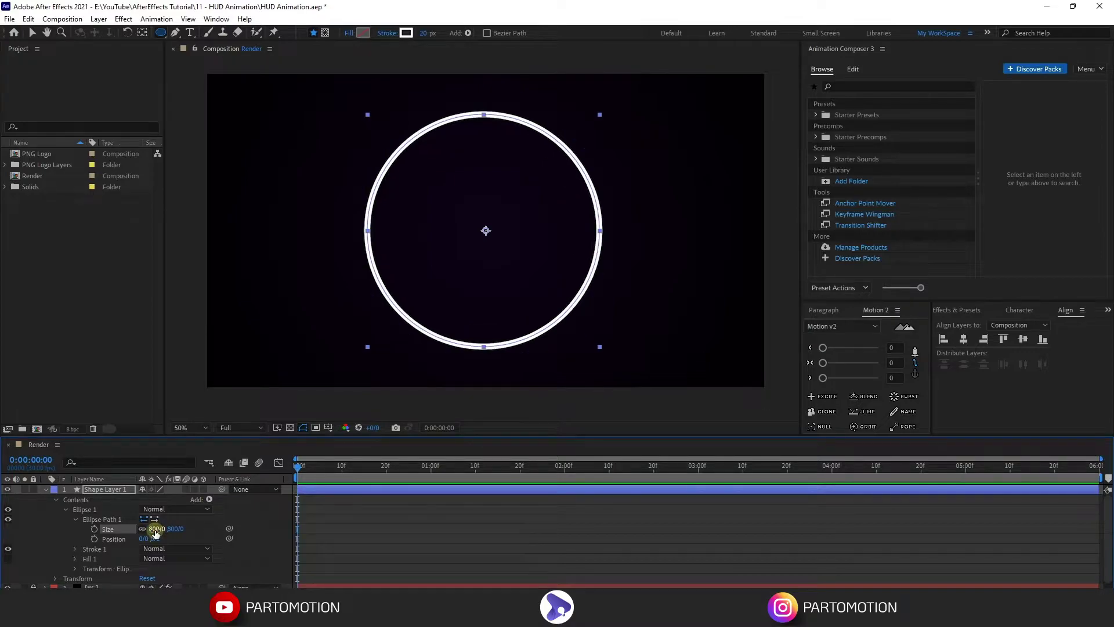
{"action": "left_click", "coordinate": [915, 366]}
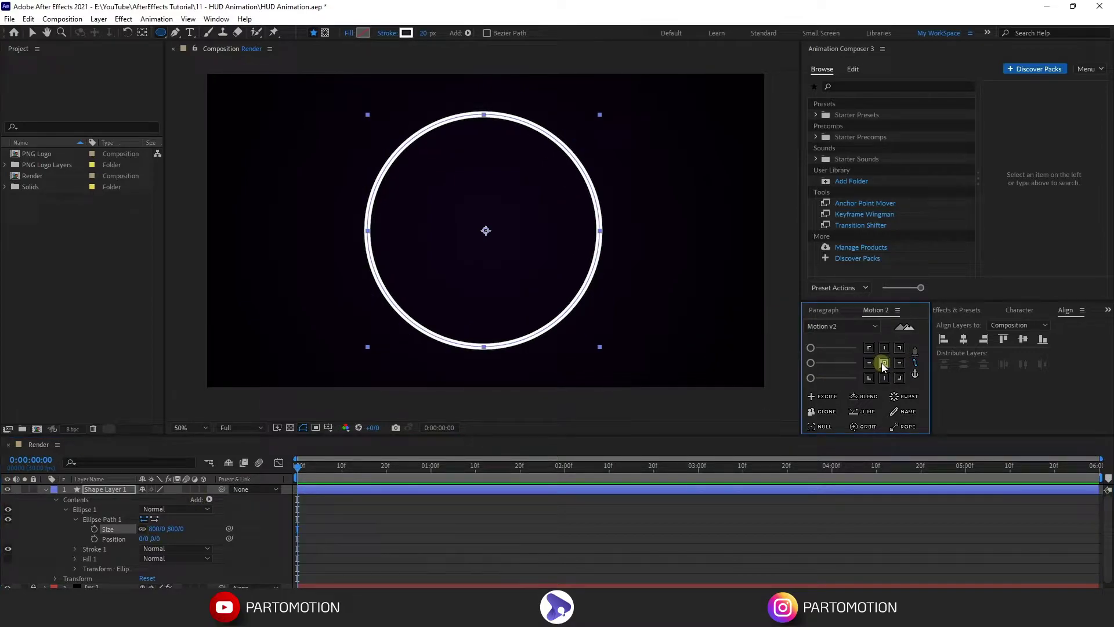
{"action": "left_click", "coordinate": [964, 339]}
{"action": "left_click", "coordinate": [1024, 339]}
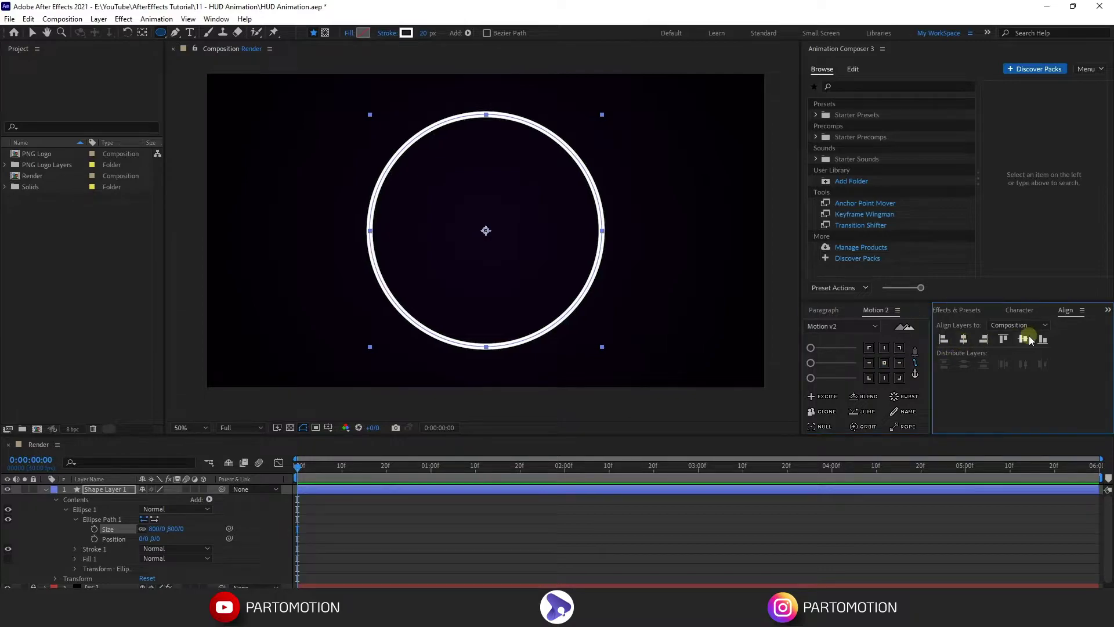
Change the circle's outline colour to a darker grey (616161).
{"action": "left_click", "coordinate": [406, 32]}
{"action": "left_click", "coordinate": [722, 230]}
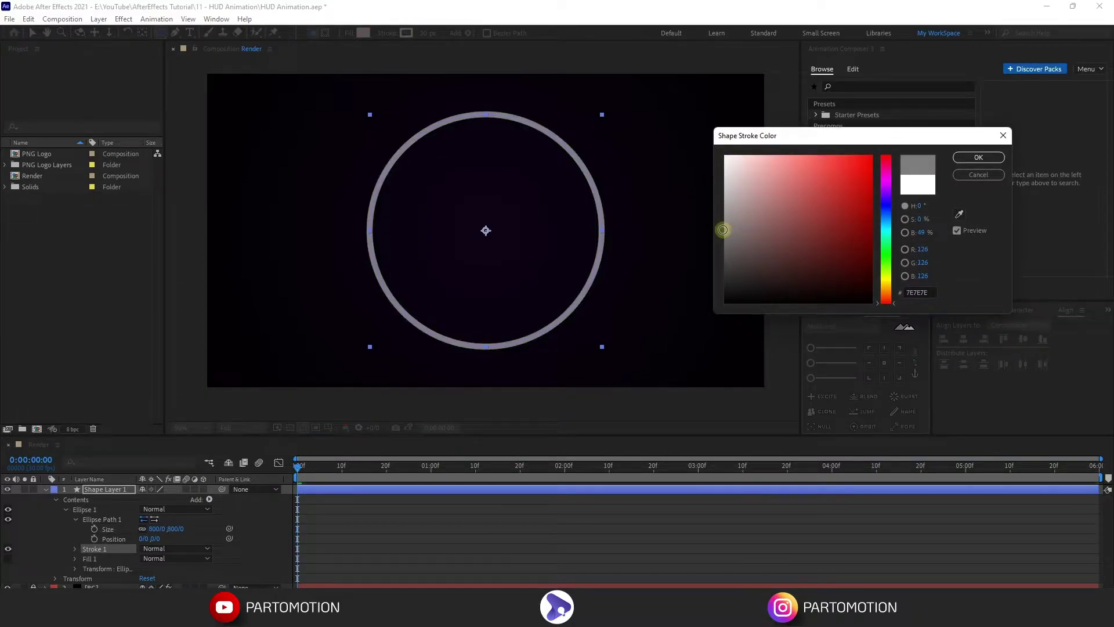
{"action": "left_click_drag", "start_coordinate": [723, 230], "coordinate": [725, 238]}
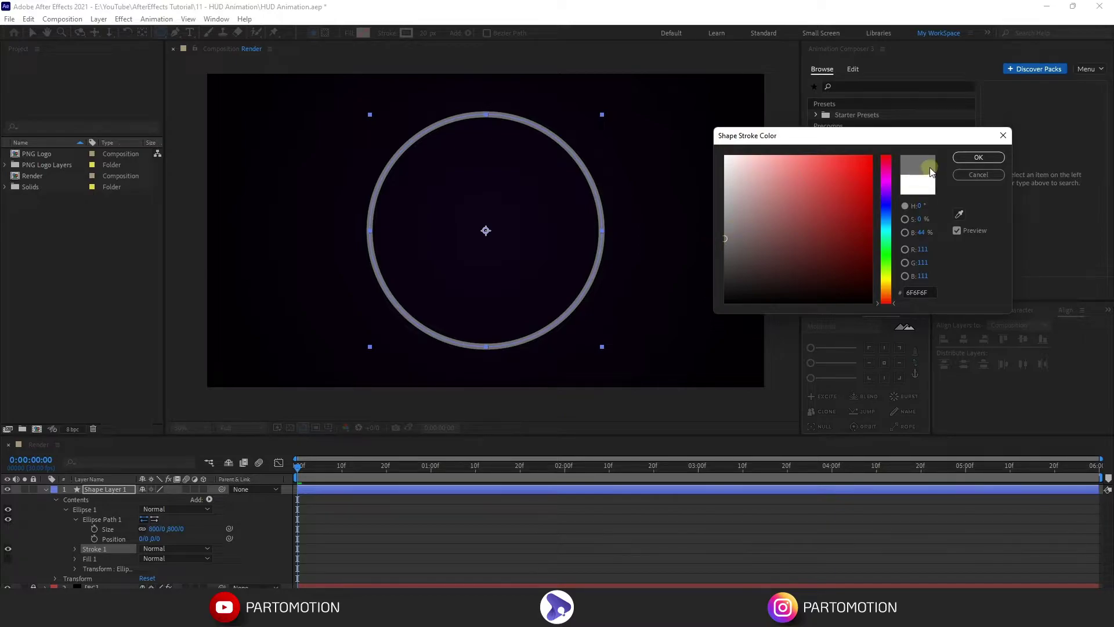
{"action": "left_click_drag", "start_coordinate": [724, 250], "coordinate": [723, 251]}
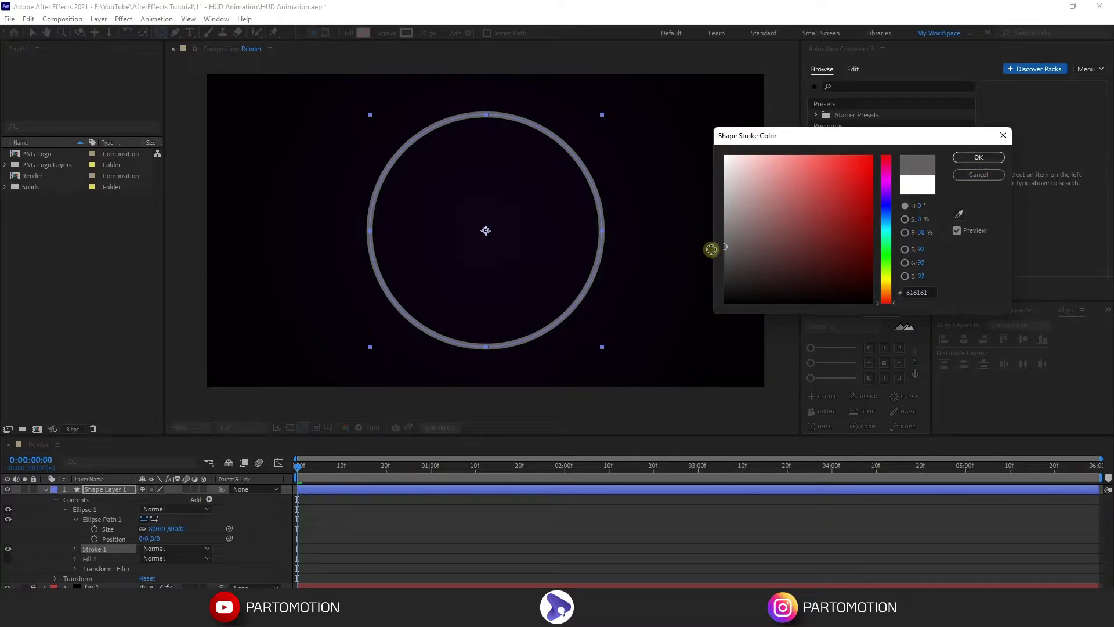
{"action": "left_click", "coordinate": [978, 157]}
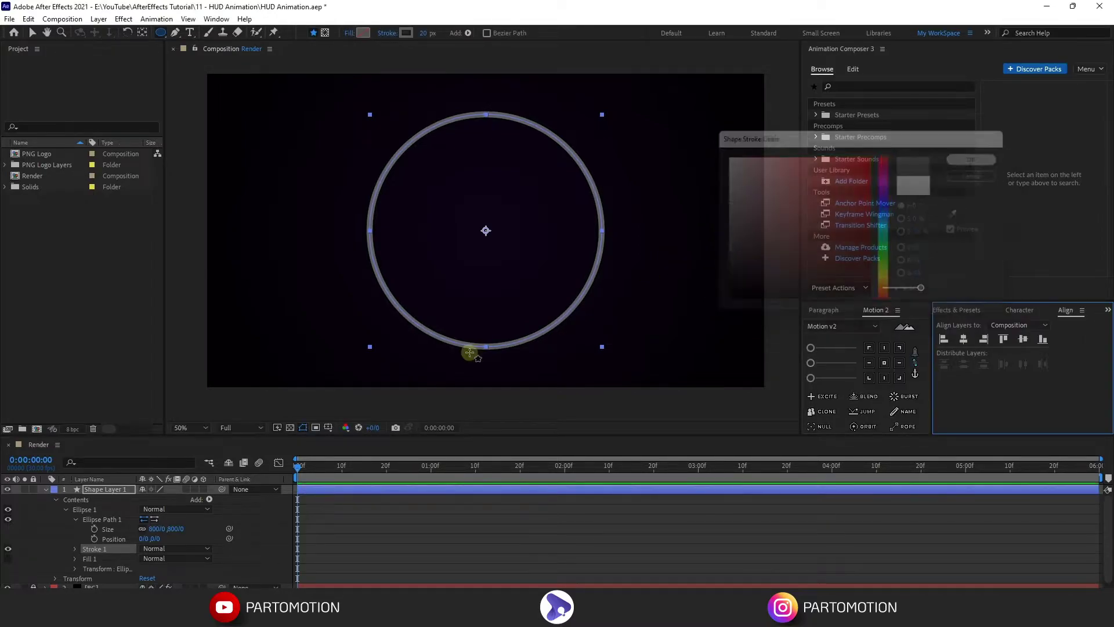
{"action": "left_click", "coordinate": [97, 487]}
Rename the shape layer to Circle 1 and add Trim Paths to it.
{"action": "key", "text": "Return"}
{"action": "type", "text": "Circle"}
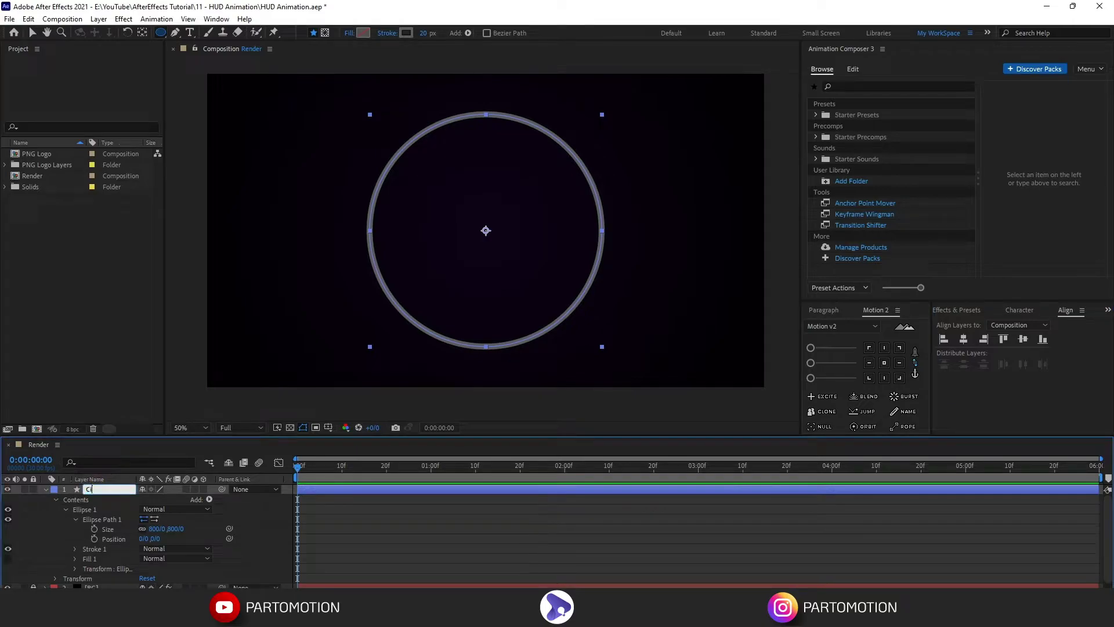
{"action": "double_click", "coordinate": [98, 489]}
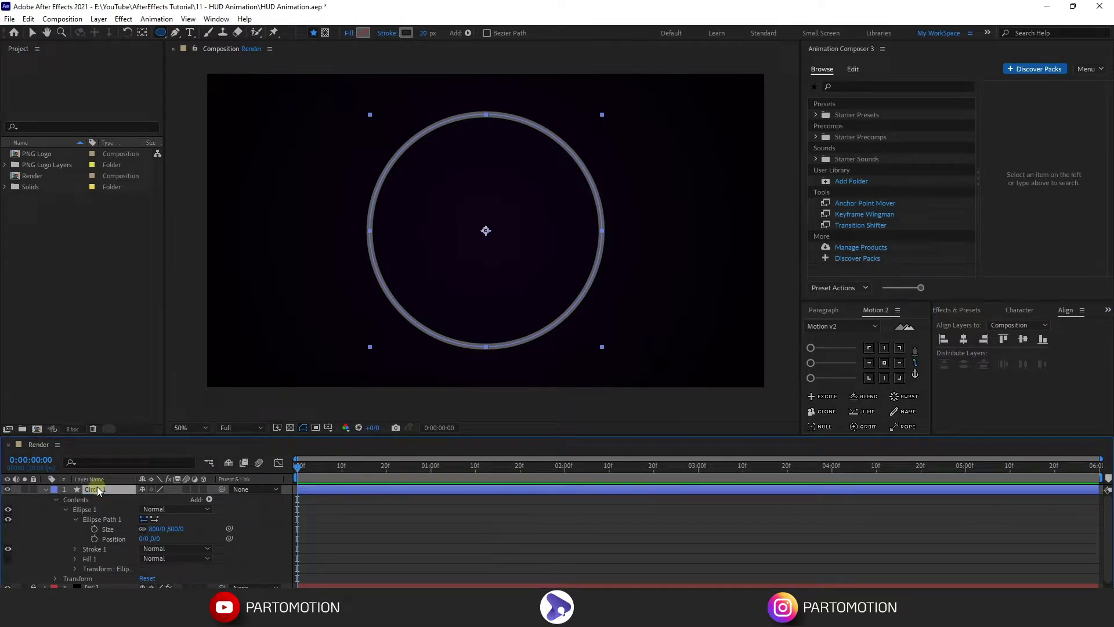
{"action": "left_click", "coordinate": [209, 500]}
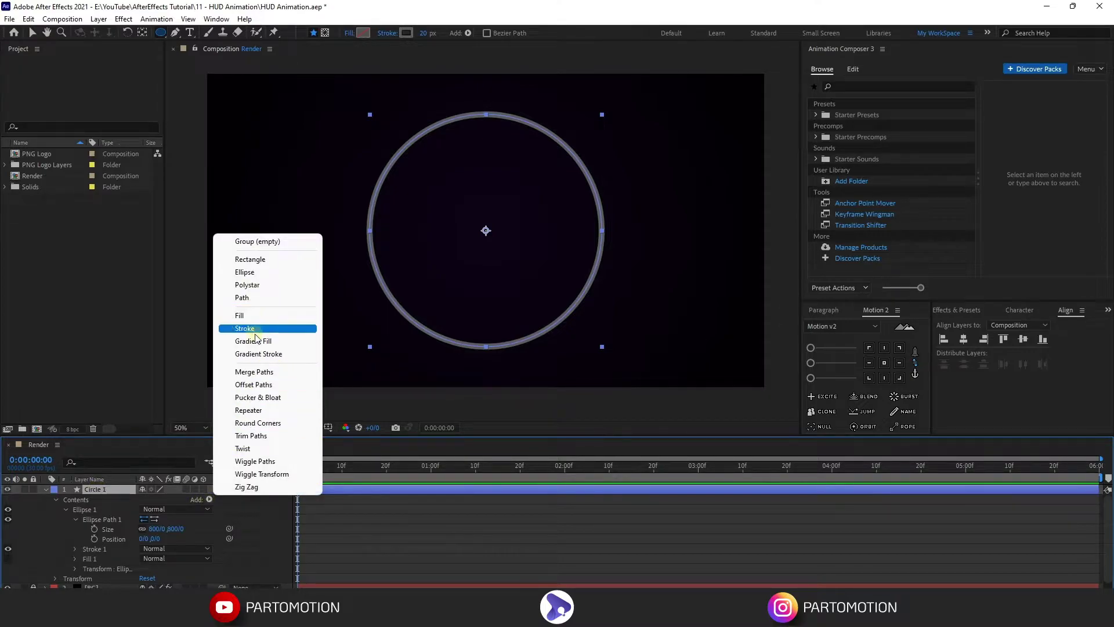
{"action": "left_click", "coordinate": [251, 436]}
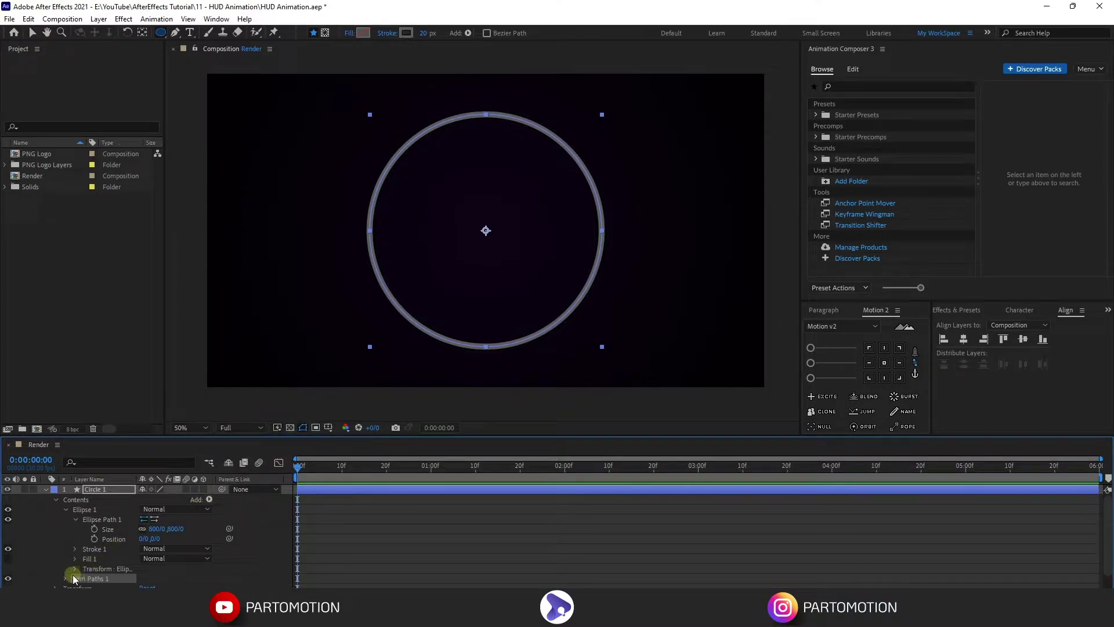
Keyframe Trim Paths End 0→100% and Offset -180°→0° over 3 seconds.
{"action": "scroll", "coordinate": [75, 568], "scroll_direction": "down", "scroll_amount": 2}
{"action": "left_click", "coordinate": [85, 563]}
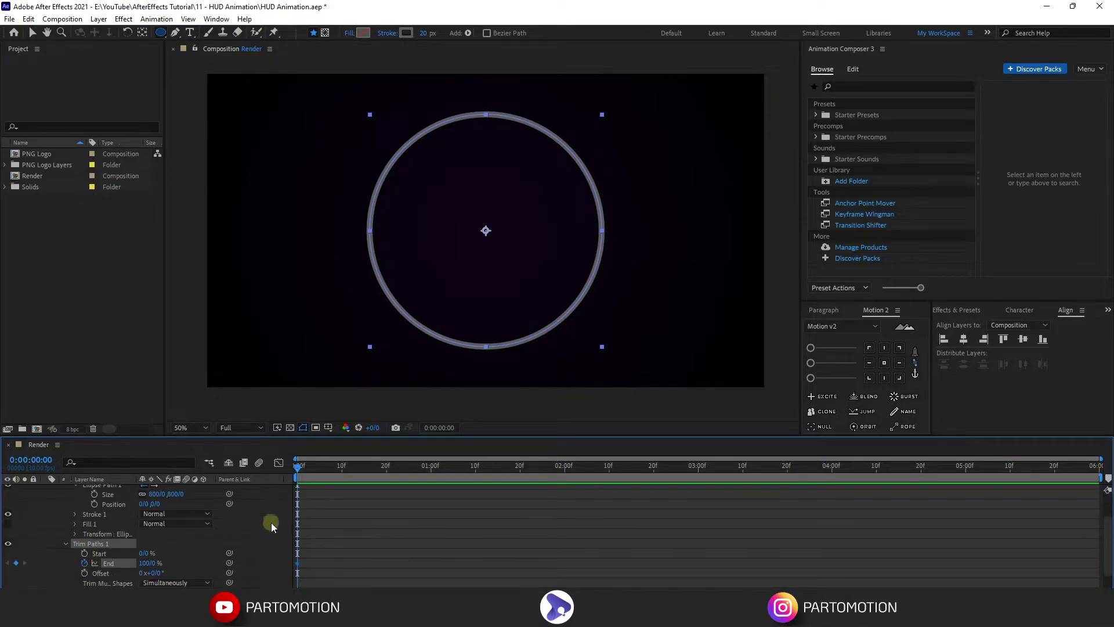
{"action": "left_click_drag", "start_coordinate": [437, 470], "coordinate": [641, 480]}
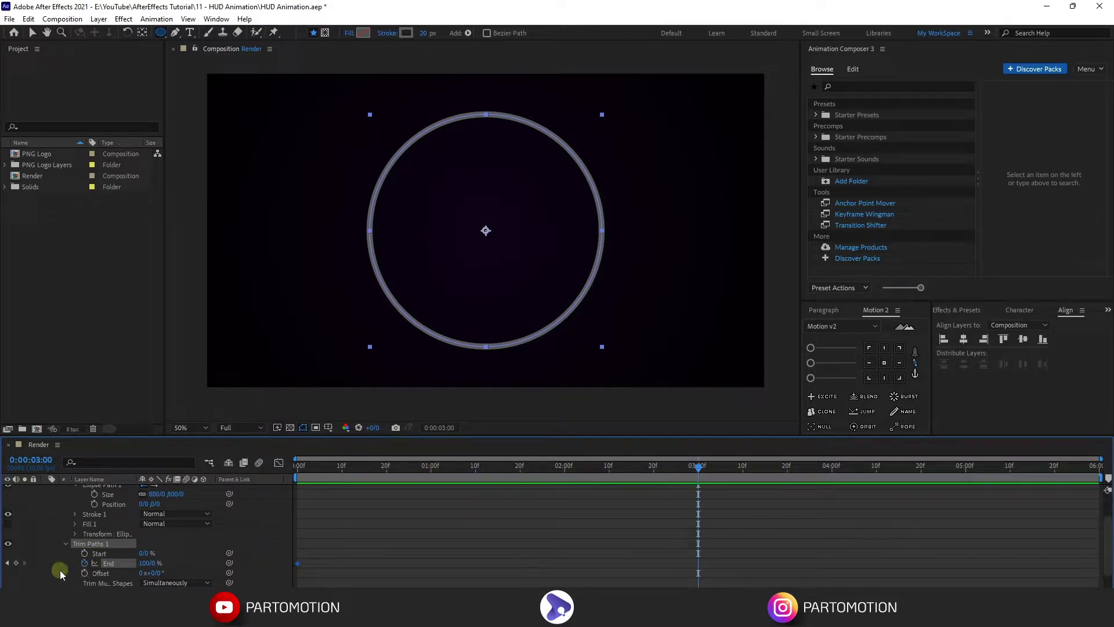
{"action": "left_click", "coordinate": [86, 573]}
{"action": "left_click", "coordinate": [7, 566]}
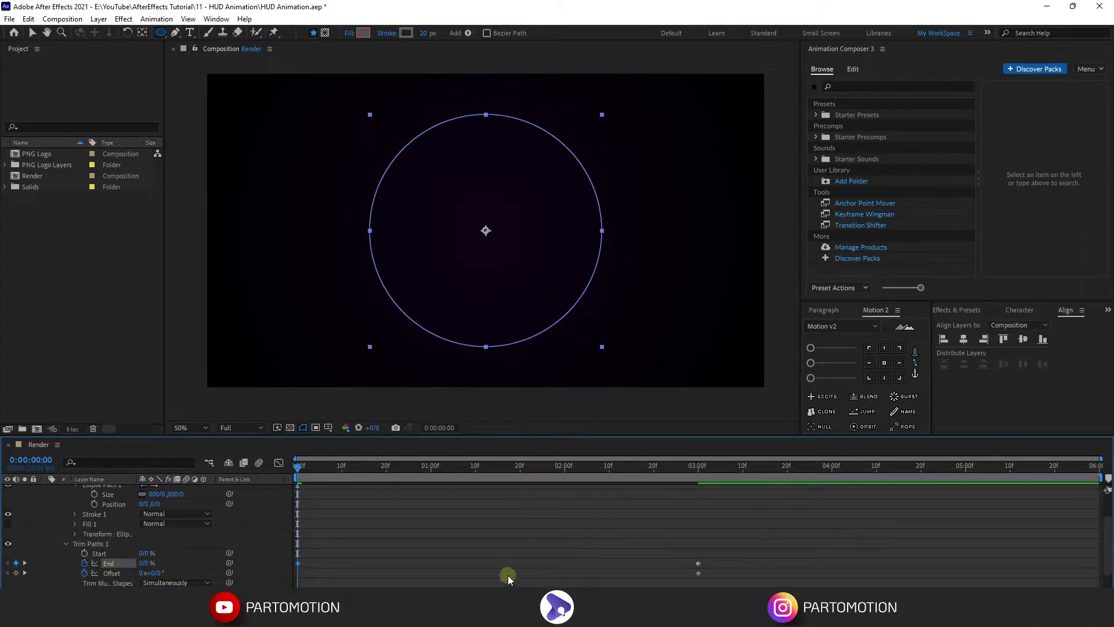
{"action": "key", "text": "space"}
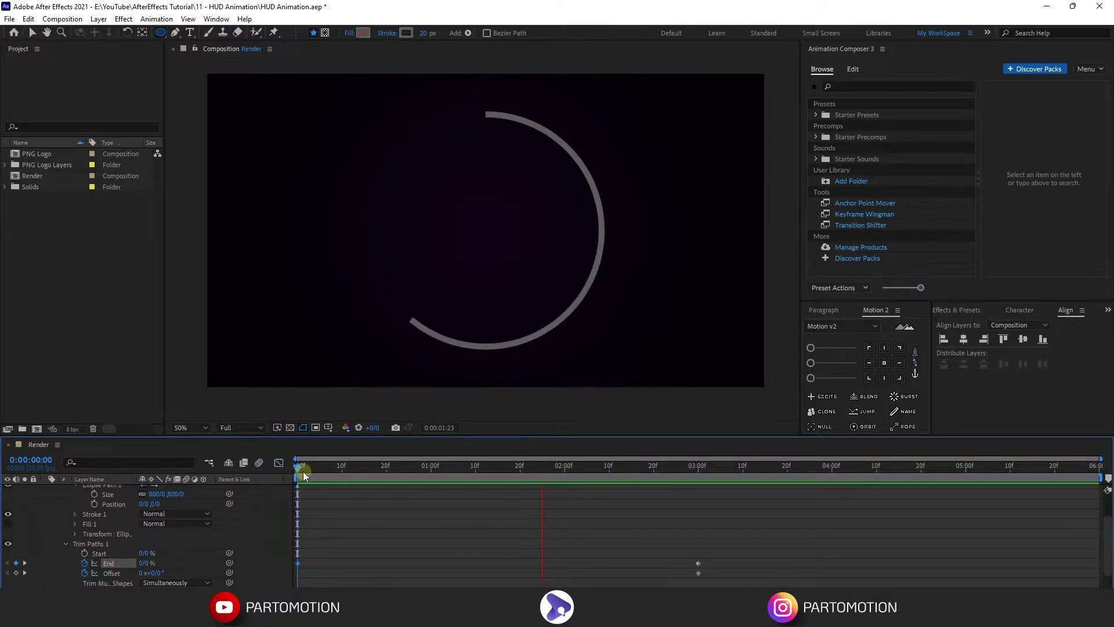
{"action": "key", "text": "space"}
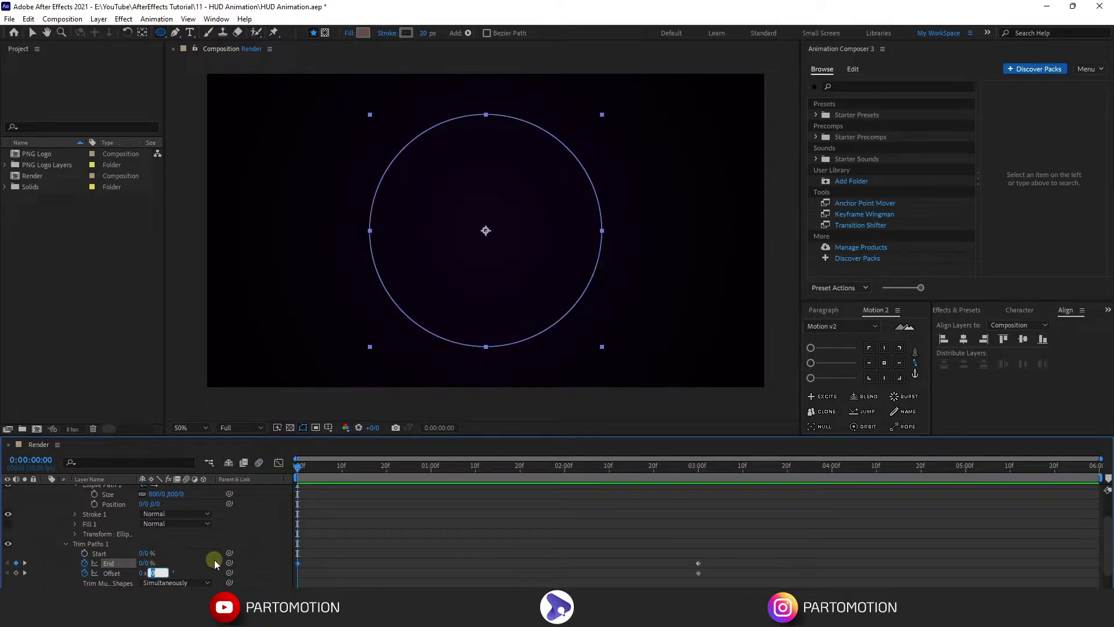
{"action": "type", "text": "-180"}
{"action": "key", "text": "Return"}
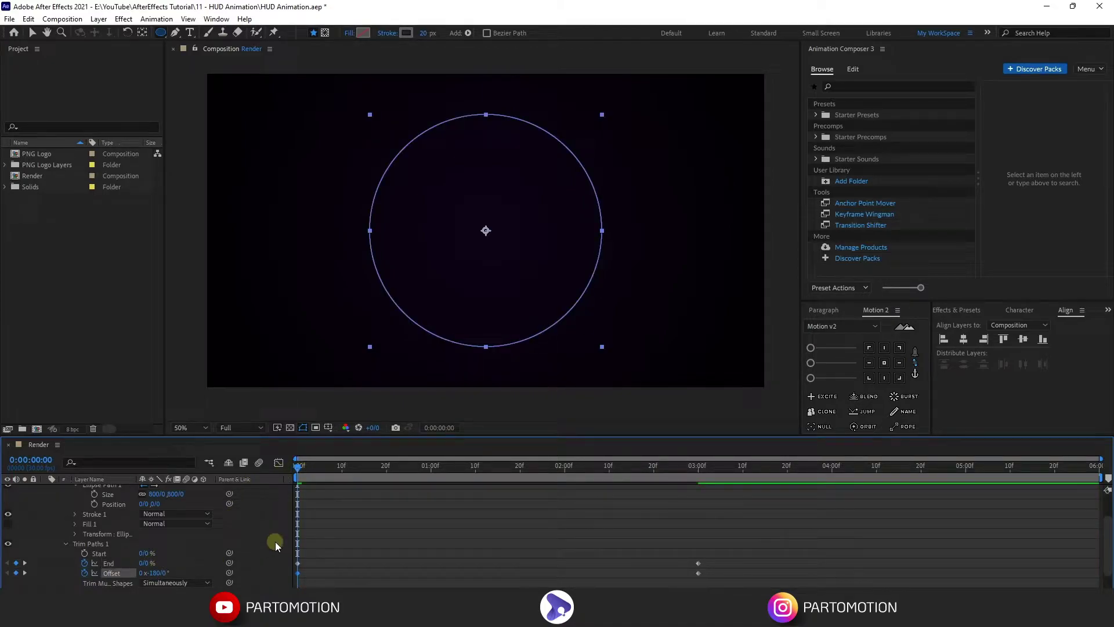
Ease the End and Offset keyframes with the Motion 2 slider and preview the draw-on.
{"action": "left_click_drag", "start_coordinate": [736, 577], "coordinate": [267, 551]}
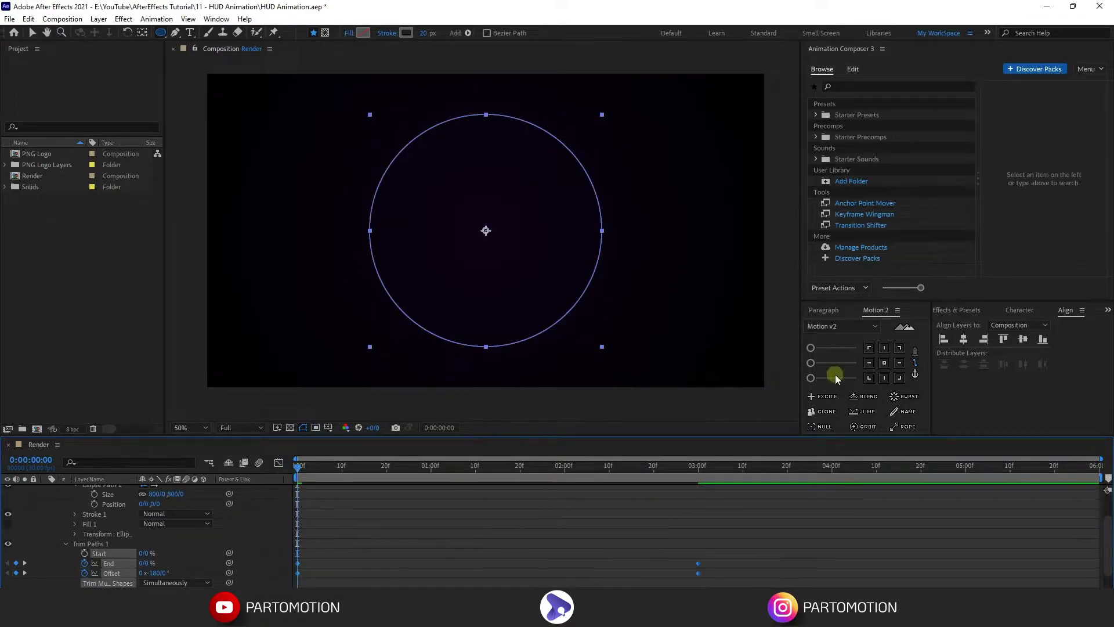
{"action": "left_click_drag", "start_coordinate": [847, 367], "coordinate": [848, 364]}
{"action": "left_click", "coordinate": [586, 502]}
{"action": "key", "text": "space"}
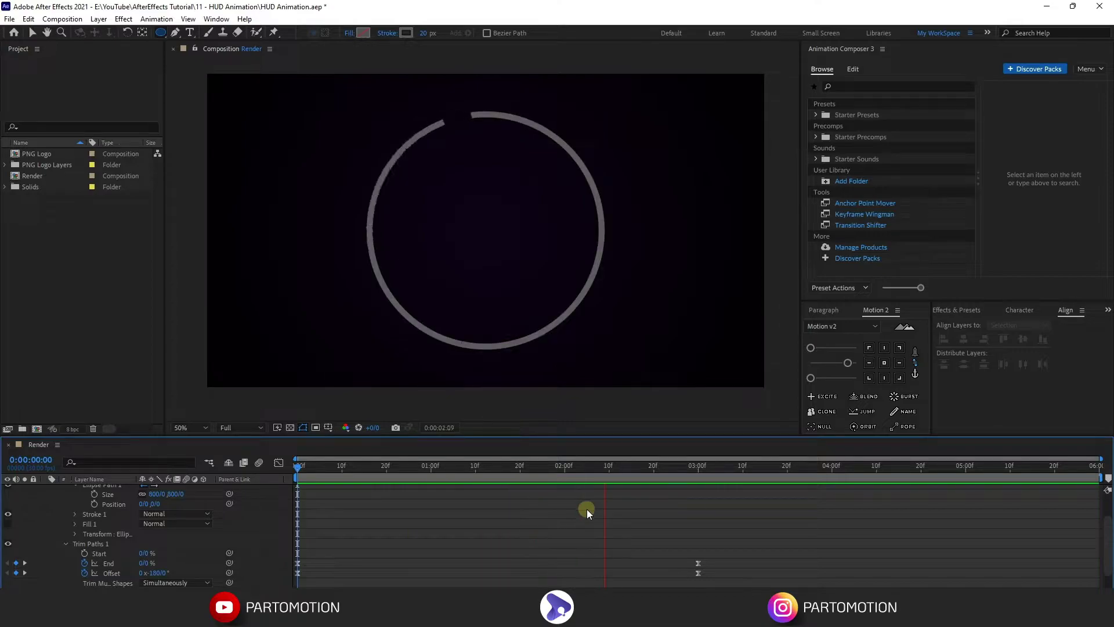
{"action": "key", "text": "space"}
{"action": "left_click", "coordinate": [210, 556]}
{"action": "scroll", "coordinate": [99, 547], "scroll_direction": "up", "scroll_amount": 2}
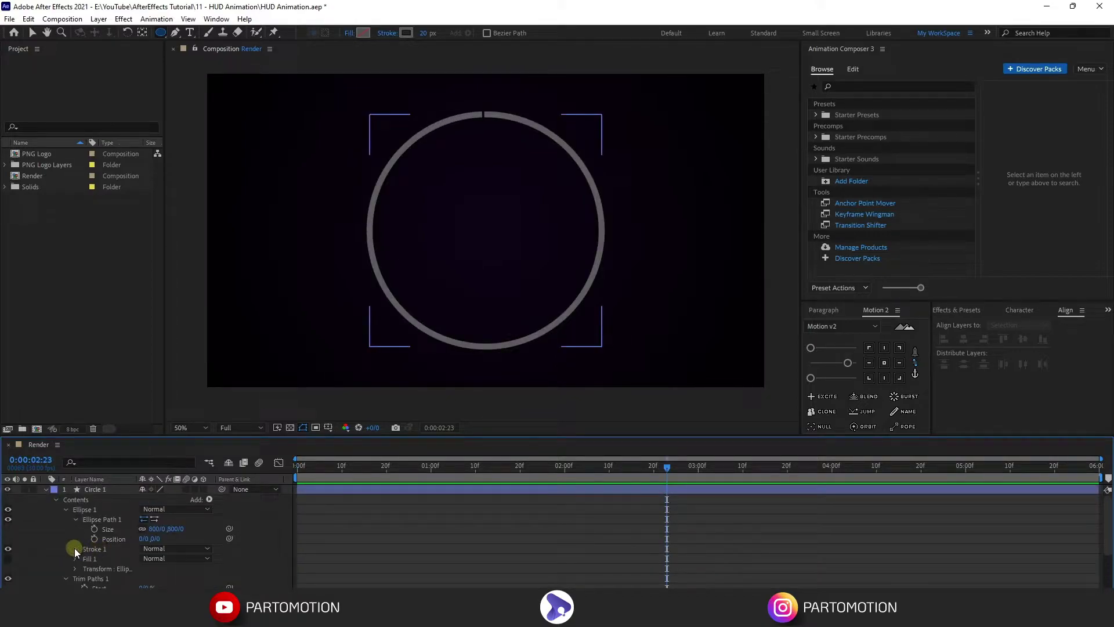
Choose a new line cap for Circle 1's stroke ends.
{"action": "left_click", "coordinate": [74, 548]}
{"action": "scroll", "coordinate": [74, 548], "scroll_direction": "down", "scroll_amount": 2}
{"action": "left_click", "coordinate": [177, 539]}
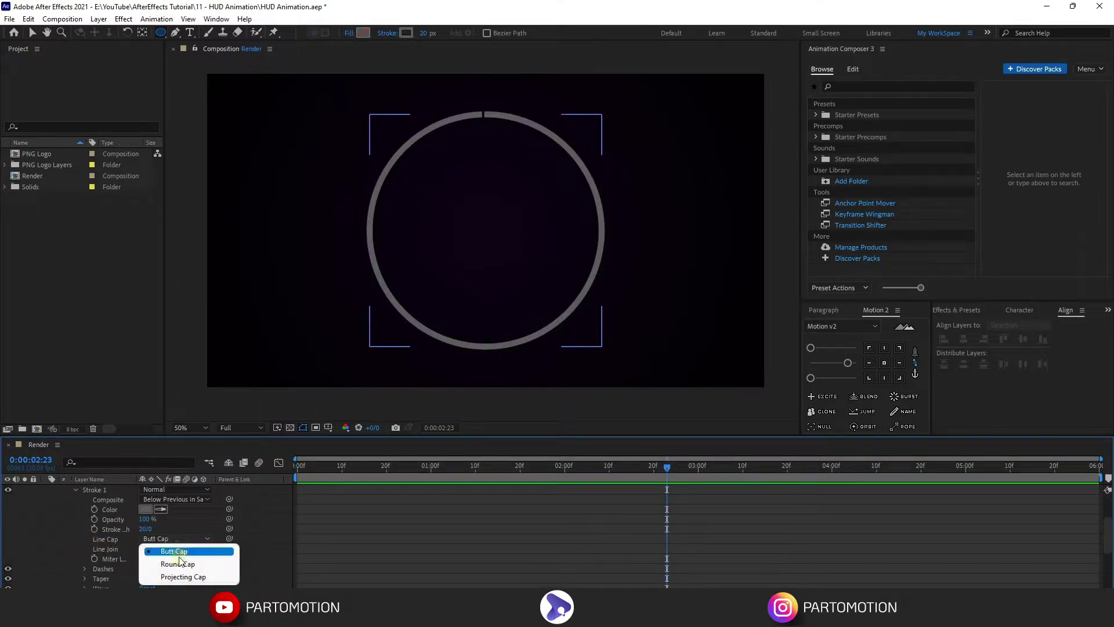
{"action": "left_click", "coordinate": [179, 562]}
{"action": "scroll", "coordinate": [125, 545], "scroll_direction": "up", "scroll_amount": 3}
Keyframe the circle's Size from 800 at about 2:16 to 0 just after 3 seconds.
{"action": "key", "text": "Home"}
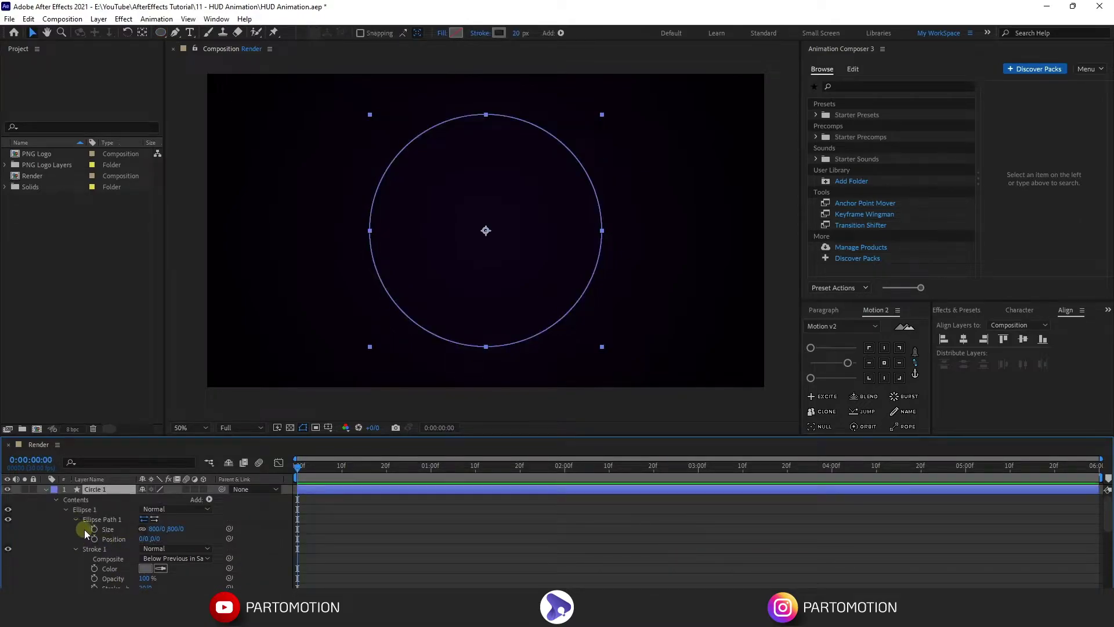
{"action": "mouse_move", "coordinate": [412, 465]}
{"action": "left_mouse_down"}
{"action": "mouse_move", "coordinate": [689, 489]}
{"action": "mouse_move", "coordinate": [653, 492]}
{"action": "mouse_move", "coordinate": [665, 492]}
{"action": "left_mouse_up"}
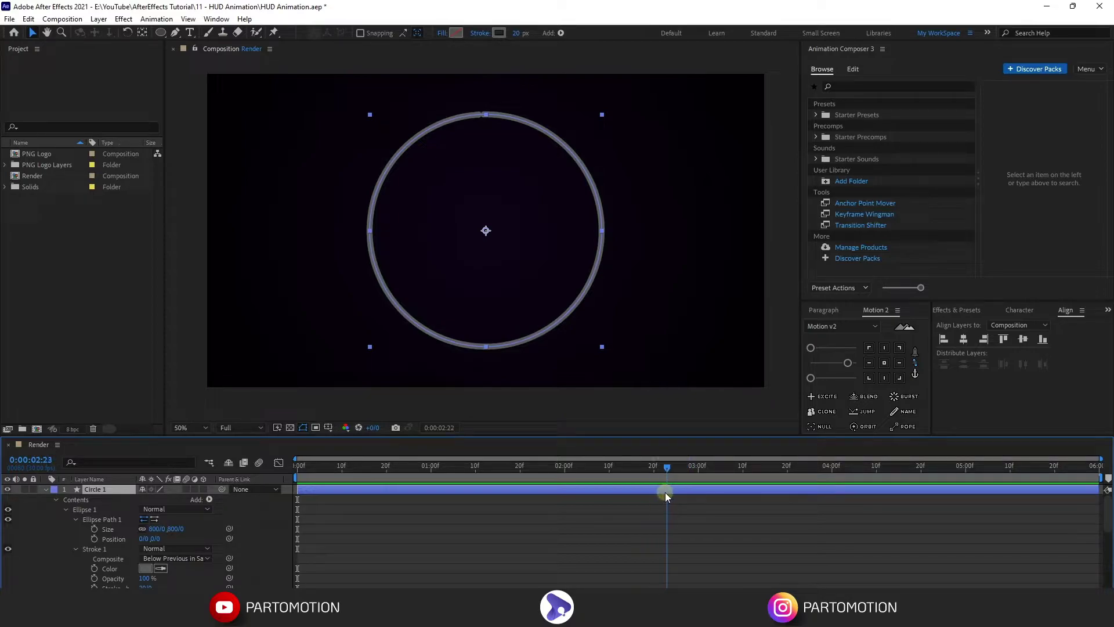
{"action": "left_click", "coordinate": [94, 528]}
{"action": "left_click", "coordinate": [718, 469]}
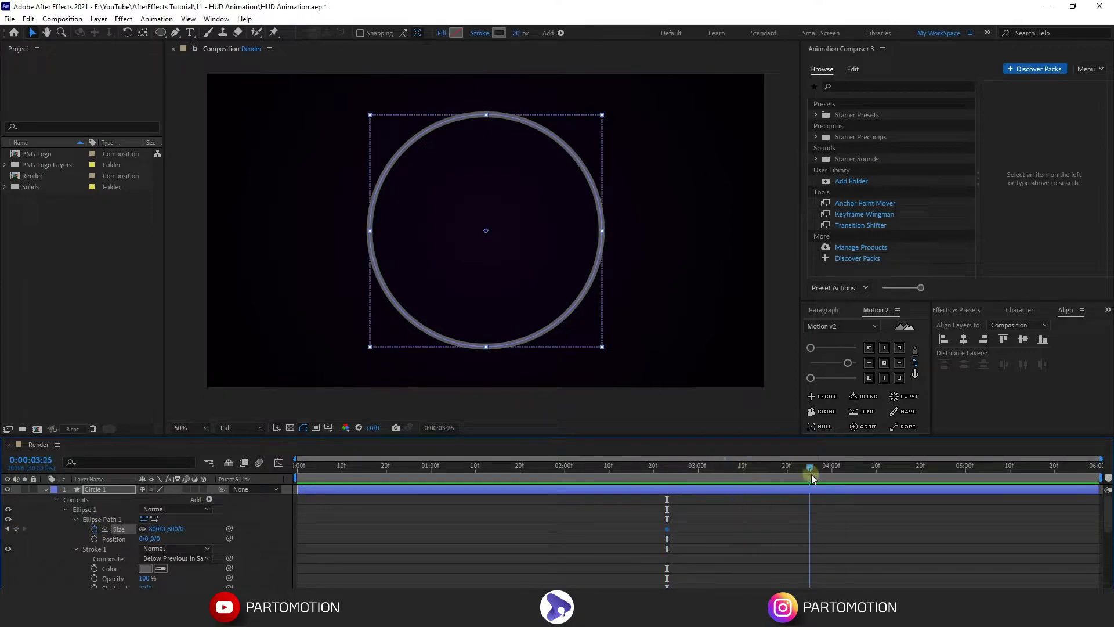
{"action": "left_click", "coordinate": [278, 516]}
{"action": "type", "text": "0"}
{"action": "key", "text": "Return"}
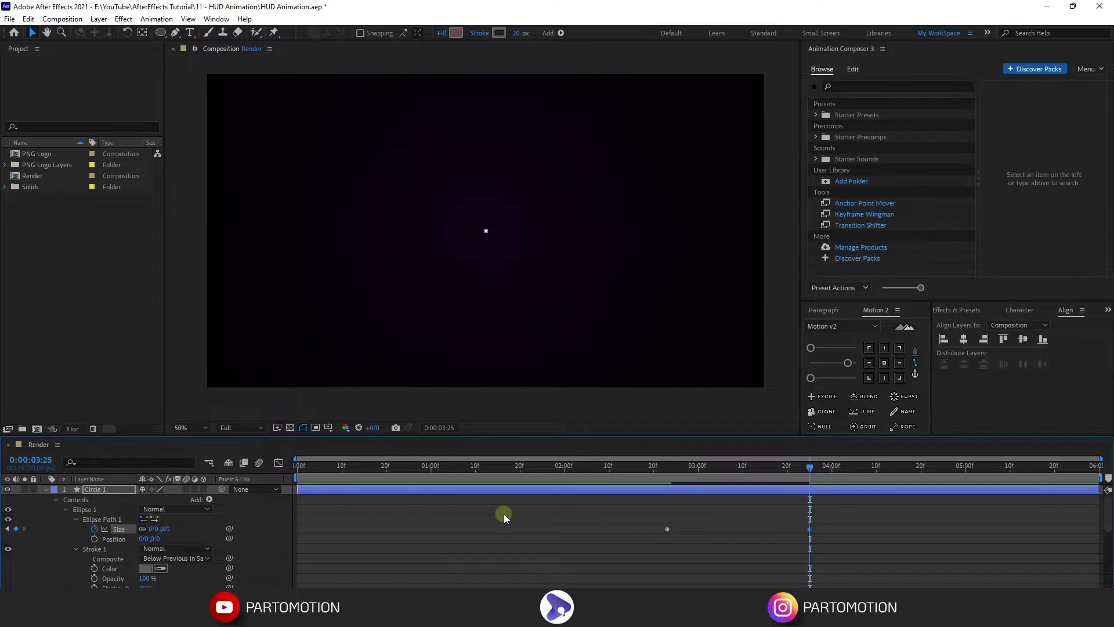
Adjust the Size keyframes' speed curve in the Graph Editor, then preview from the start.
{"action": "left_click_drag", "start_coordinate": [837, 523], "coordinate": [653, 551]}
{"action": "left_click", "coordinate": [841, 350]}
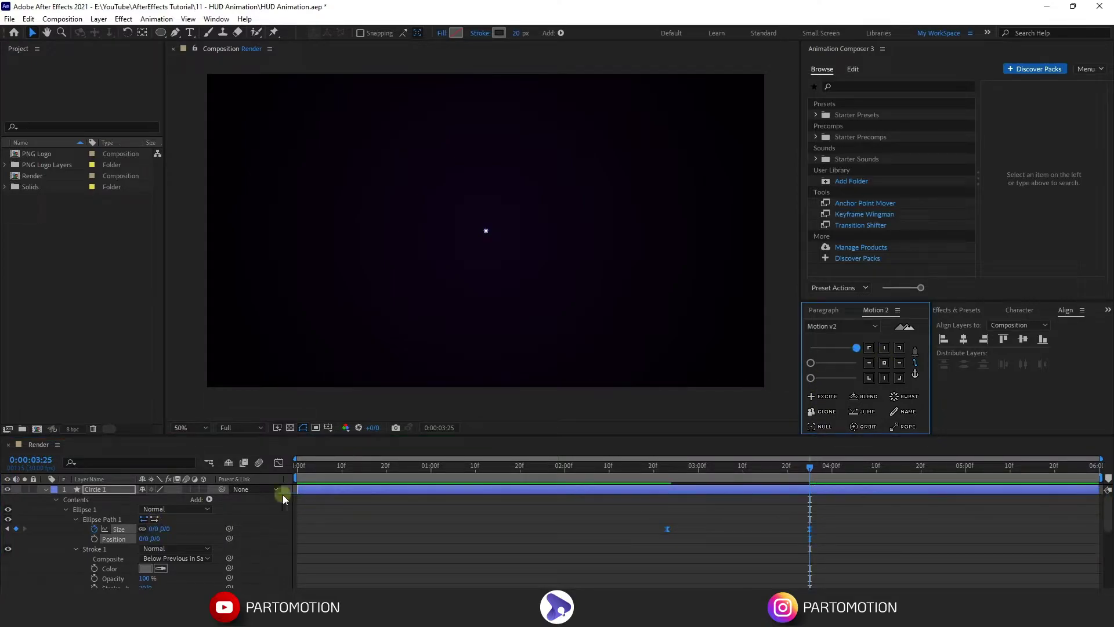
{"action": "left_click", "coordinate": [278, 464]}
{"action": "left_click", "coordinate": [820, 531]}
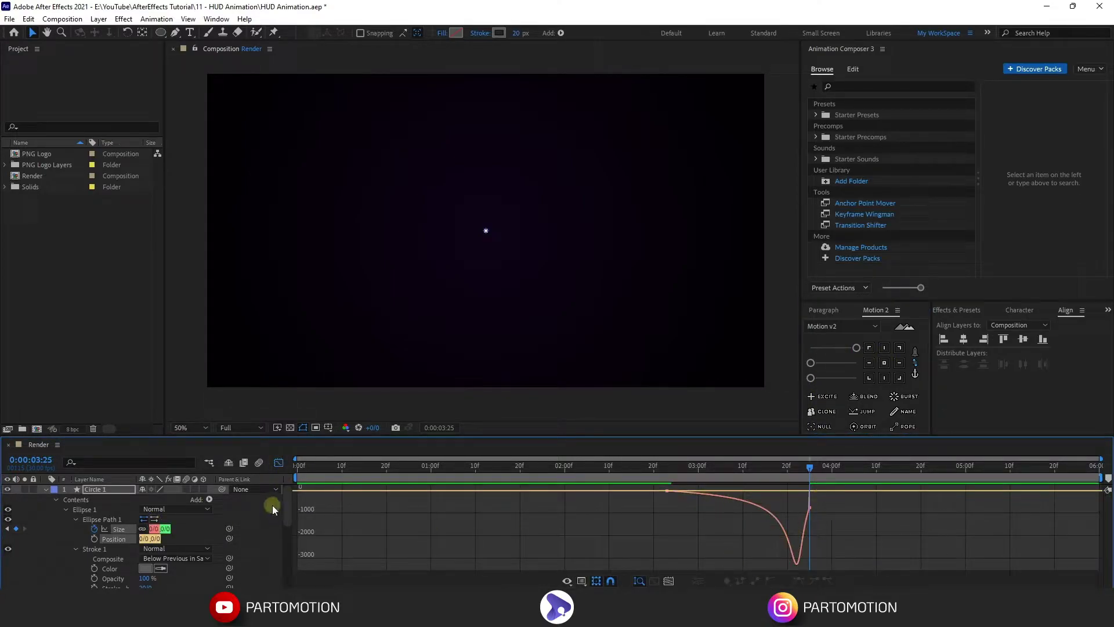
{"action": "left_click", "coordinate": [278, 463]}
{"action": "left_click_drag", "start_coordinate": [314, 470], "coordinate": [297, 470]}
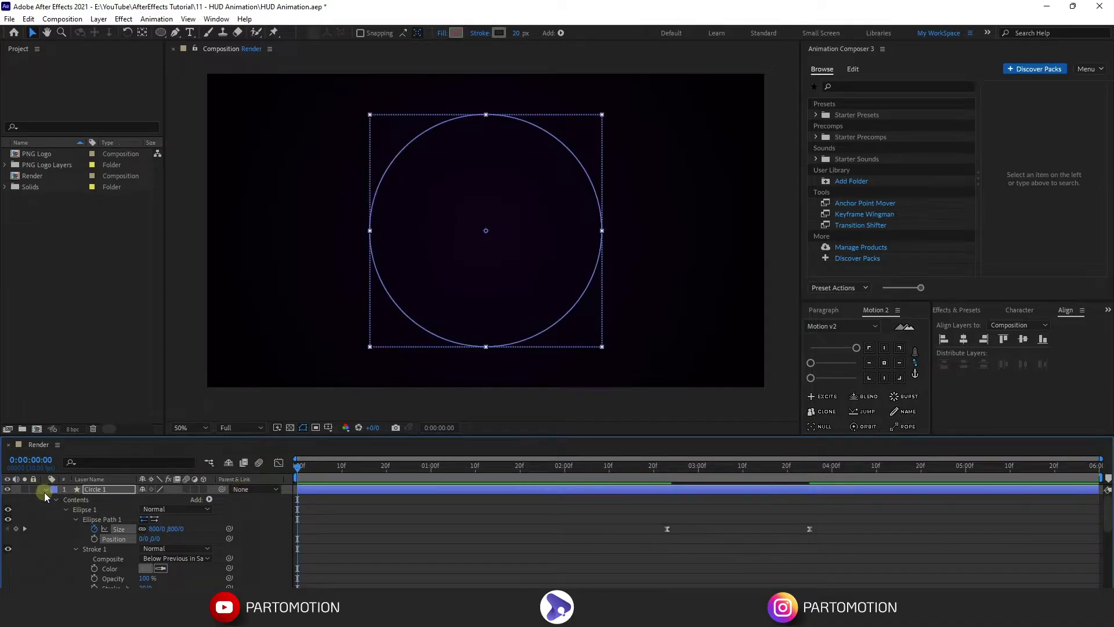
{"action": "left_click", "coordinate": [45, 489]}
{"action": "left_click", "coordinate": [526, 541]}
{"action": "key", "text": "space"}
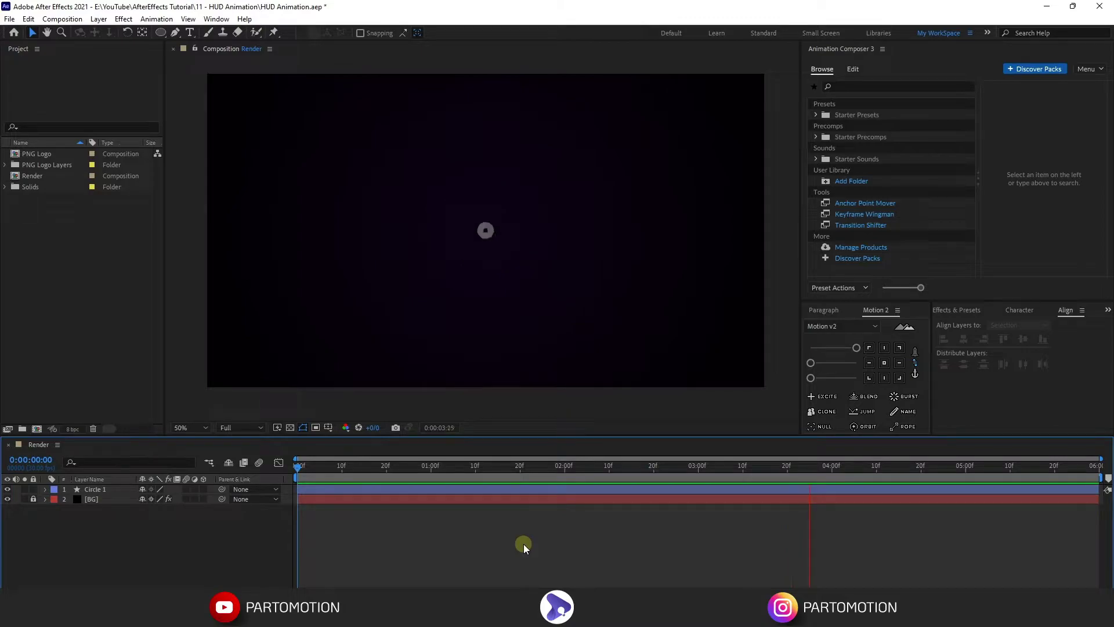
Duplicate Circle 1 as Circle 2 and shrink its Size keyframe at 0:00:02:23 toward 720.
{"action": "left_click", "coordinate": [102, 489]}
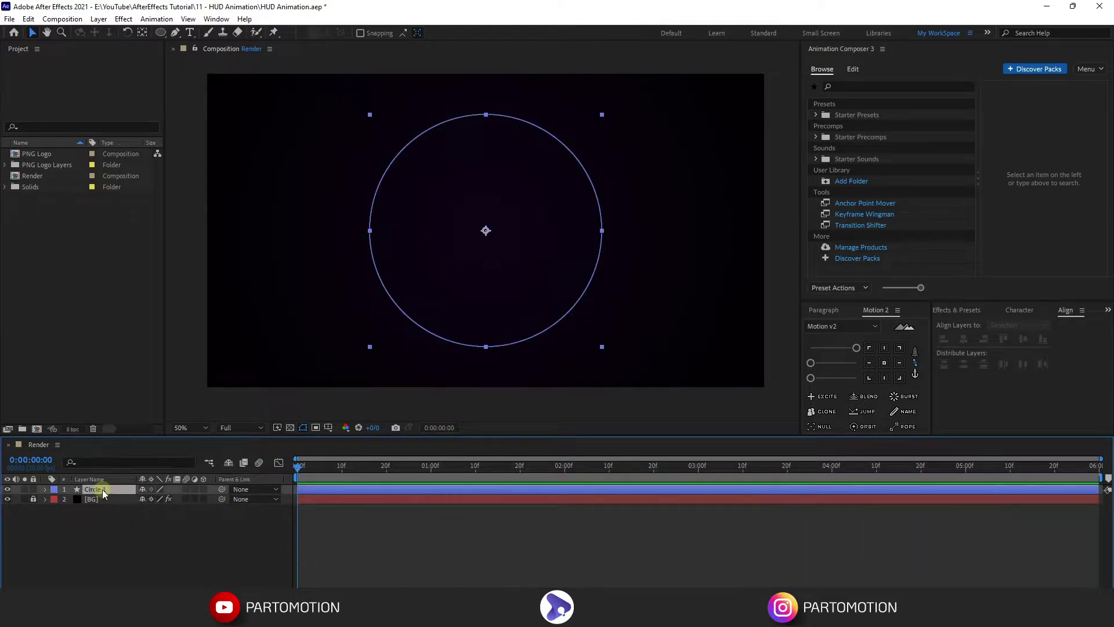
{"action": "key", "text": "ctrl+d"}
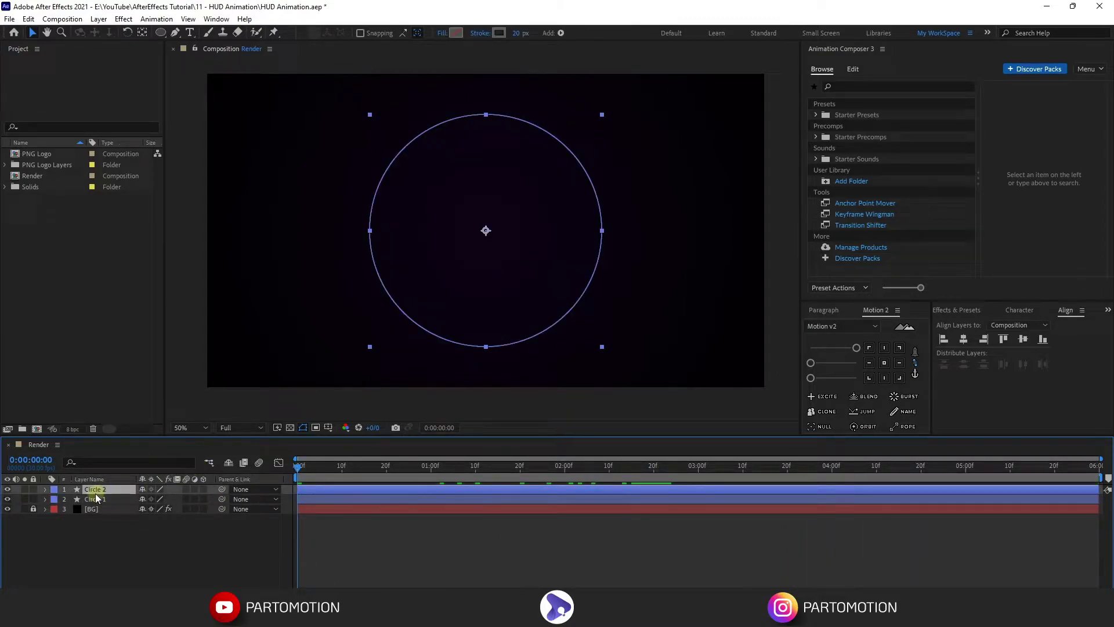
{"action": "left_click", "coordinate": [45, 490]}
{"action": "left_click", "coordinate": [56, 499]}
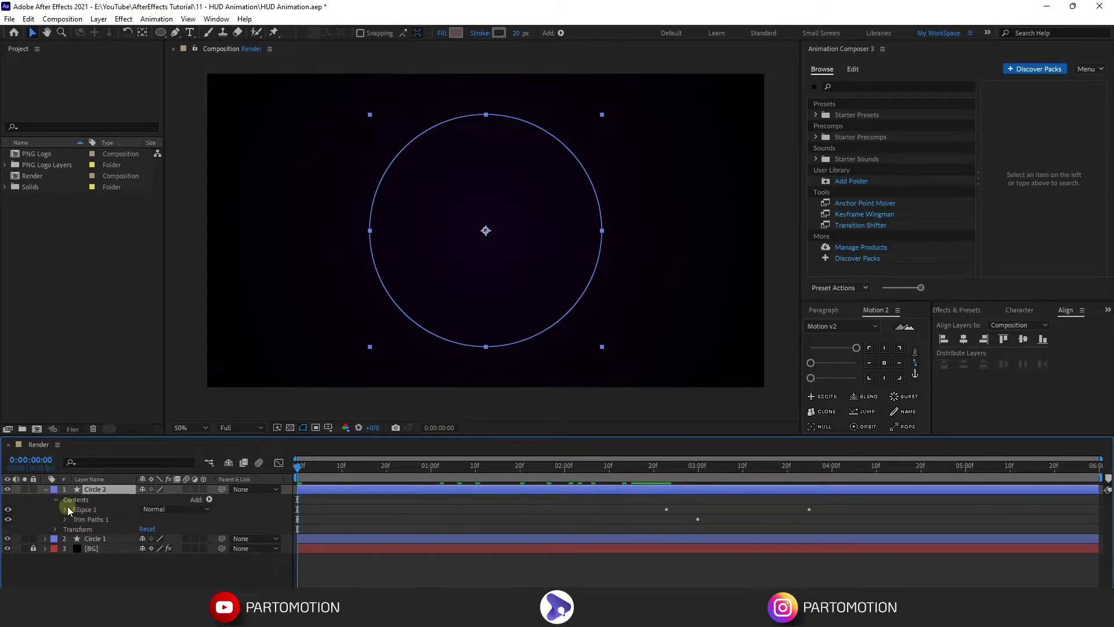
{"action": "left_click", "coordinate": [66, 509]}
{"action": "left_click", "coordinate": [75, 519]}
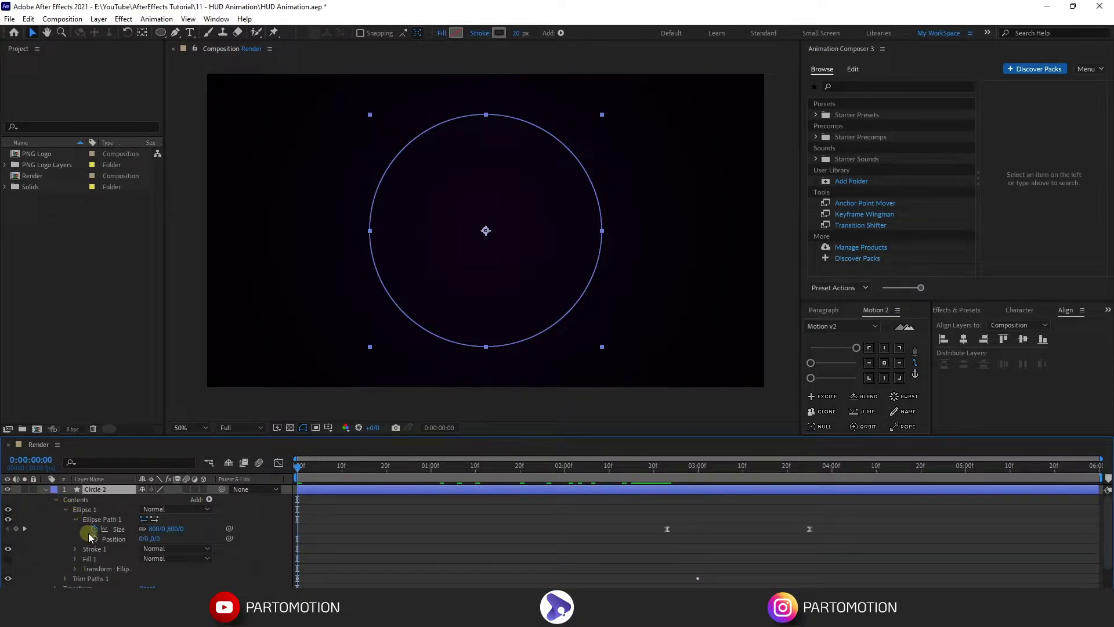
{"action": "left_click", "coordinate": [25, 528]}
{"action": "left_click_drag", "start_coordinate": [155, 529], "coordinate": [123, 539]}
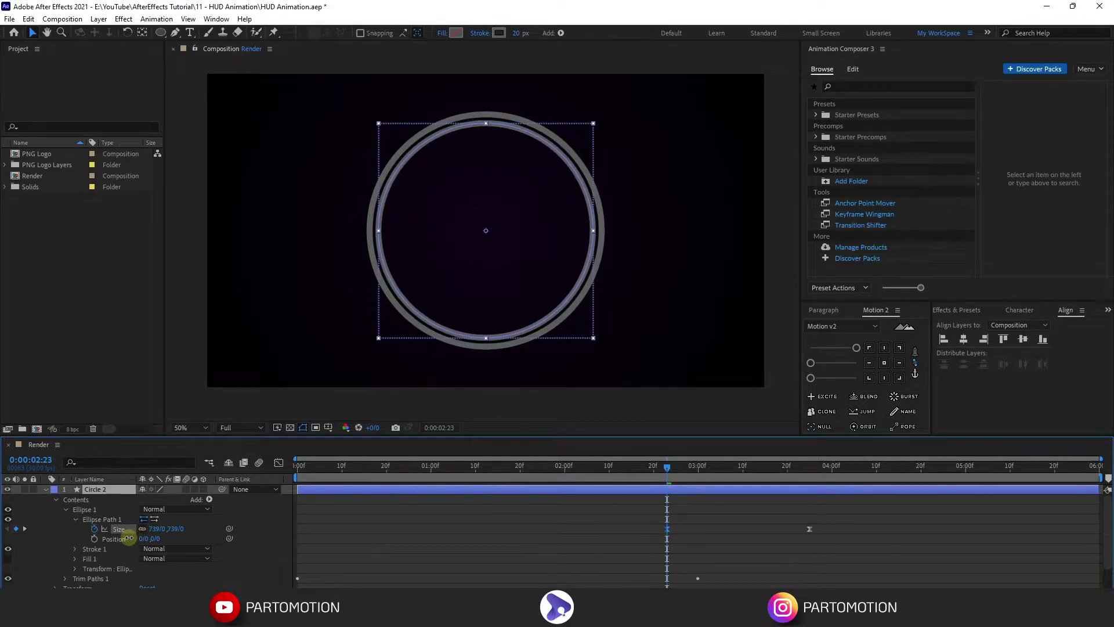
{"action": "left_click", "coordinate": [154, 530]}
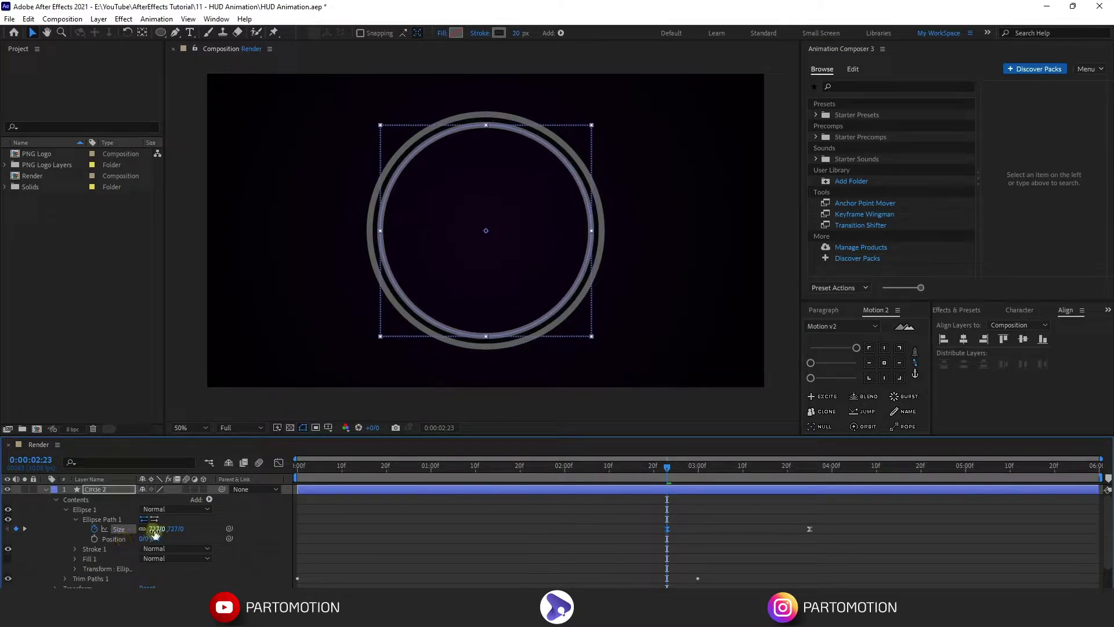
Commit Circle 2's Size of 720 and give it a 15 px white stroke.
{"action": "key", "text": "Return"}
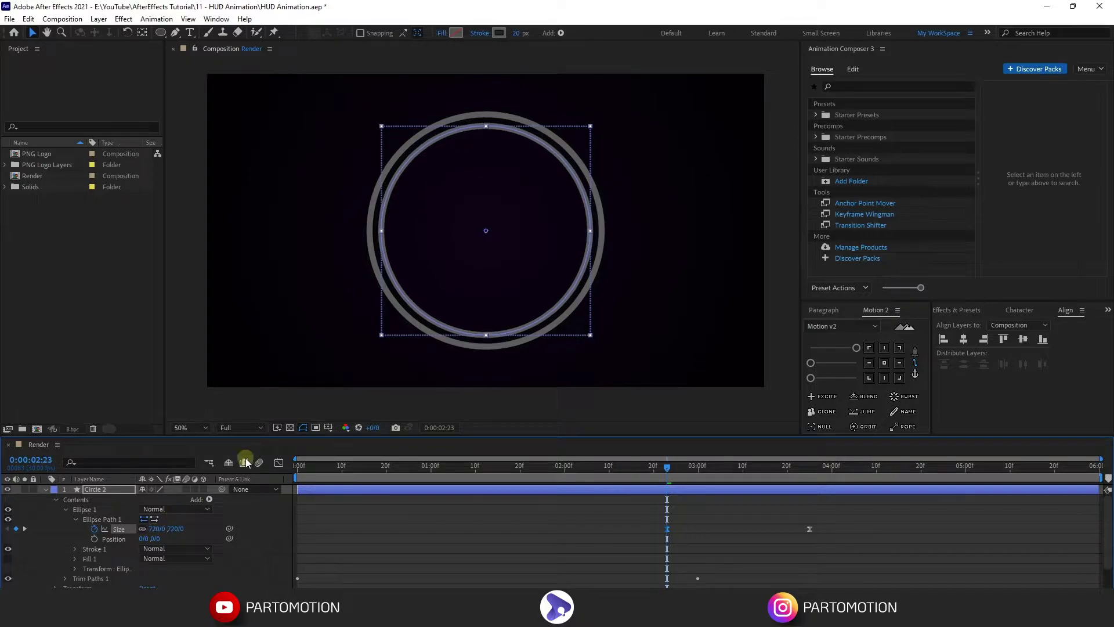
{"action": "left_click", "coordinate": [518, 33]}
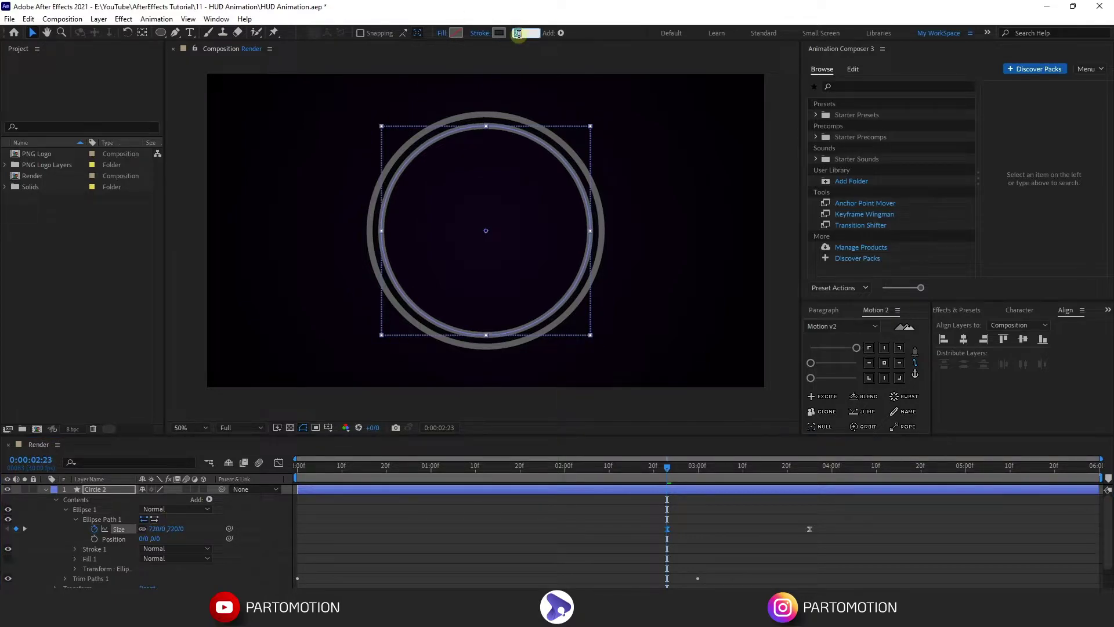
{"action": "type", "text": "15"}
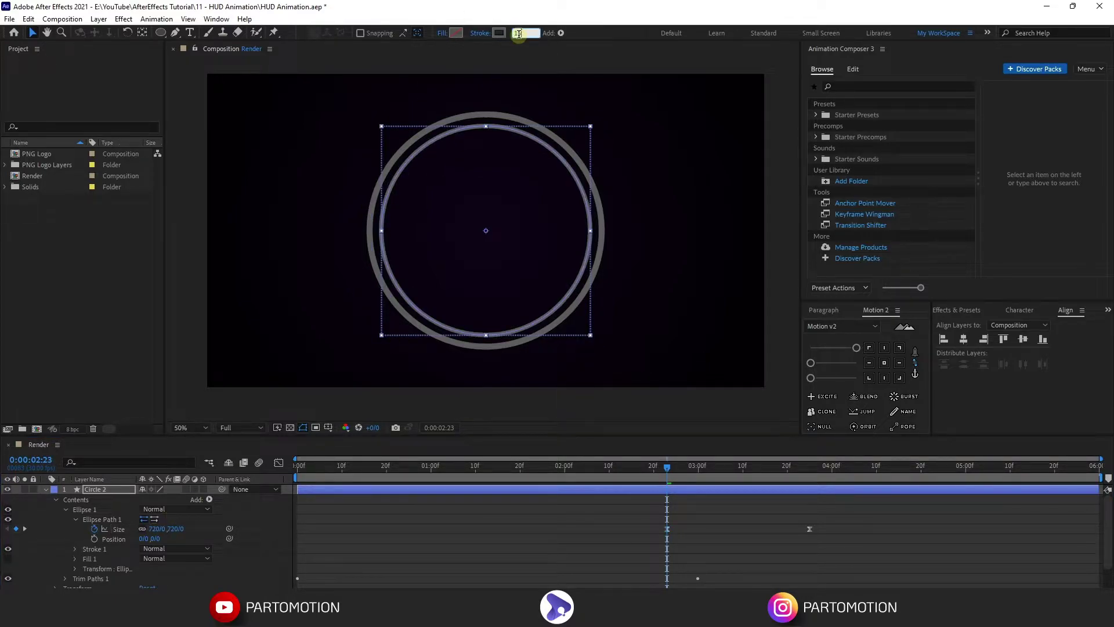
{"action": "left_click", "coordinate": [498, 33]}
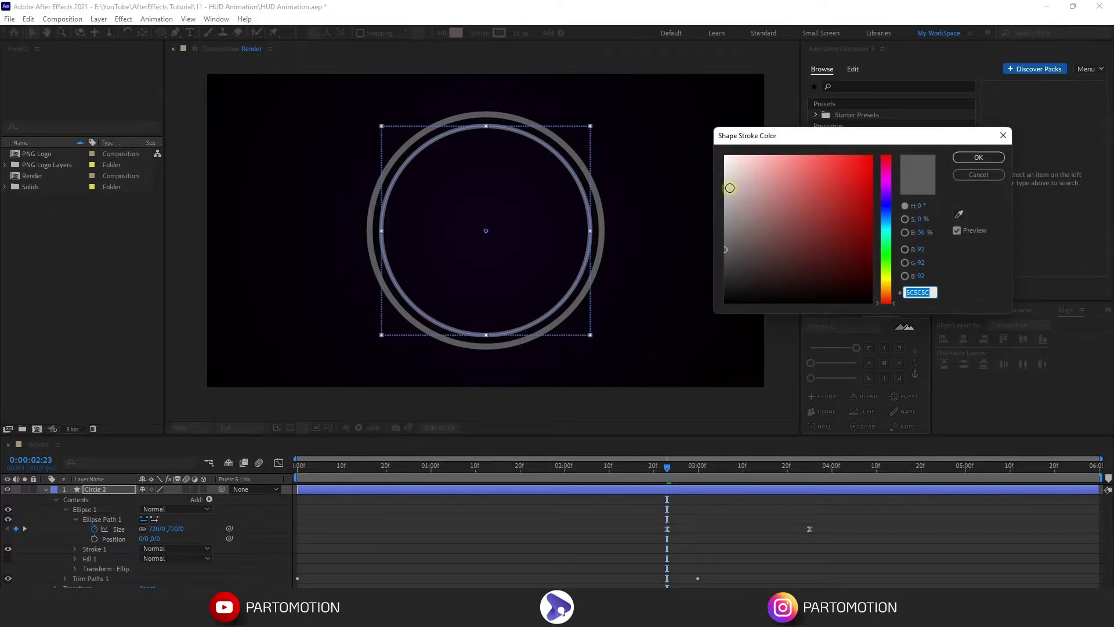
{"action": "left_click_drag", "start_coordinate": [730, 188], "coordinate": [724, 155]}
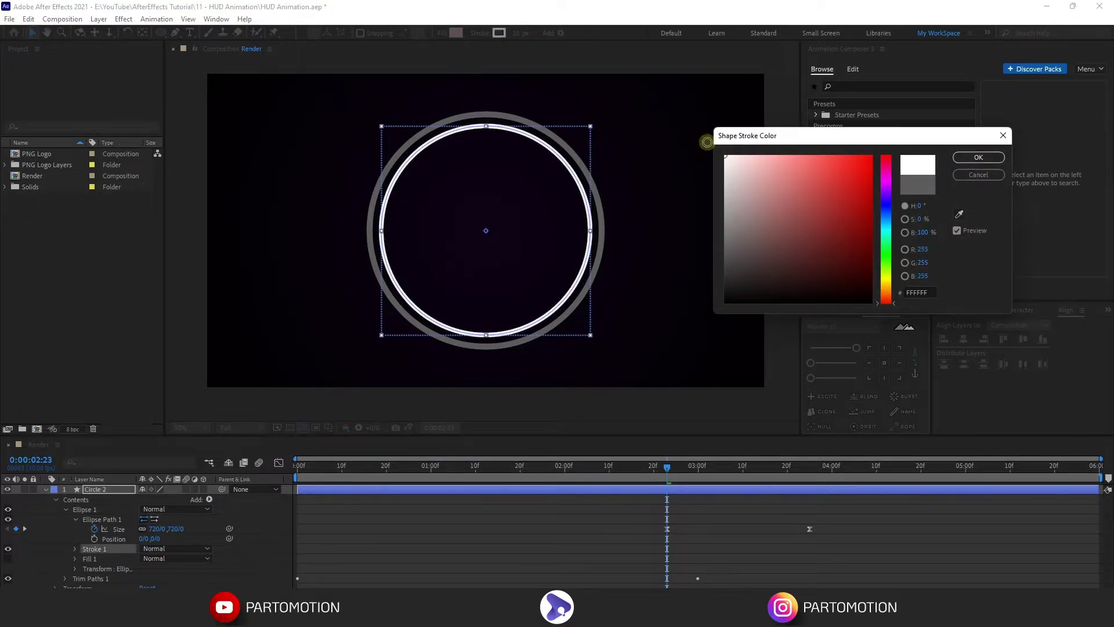
{"action": "left_click", "coordinate": [977, 159]}
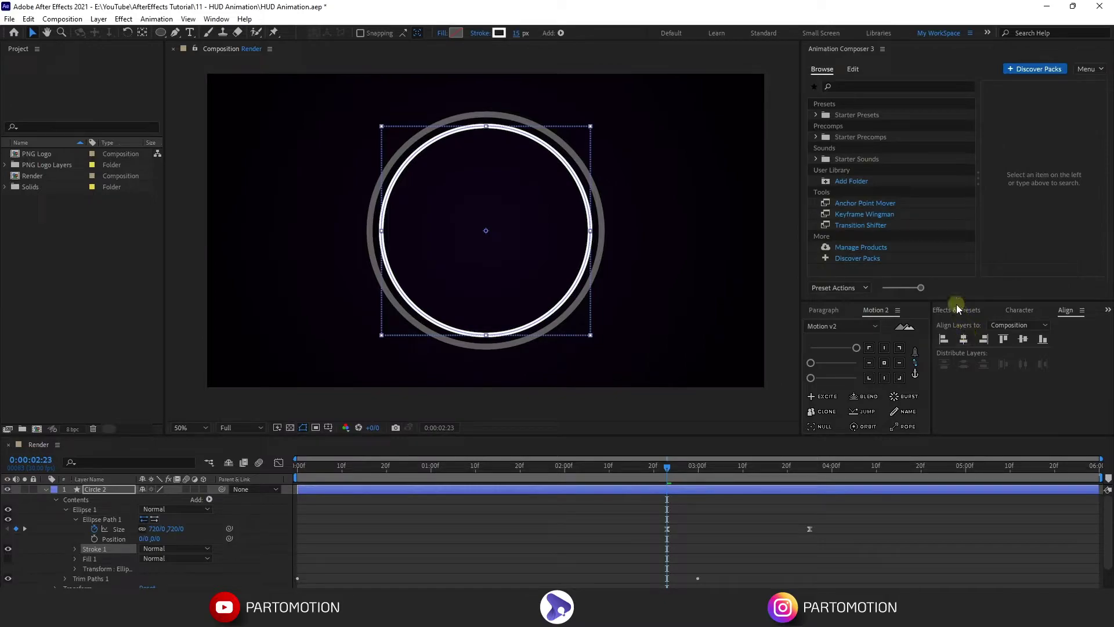
Apply Gradient Ramp to Circle 2, running from upper left to lower right.
{"action": "left_click", "coordinate": [953, 311]}
{"action": "left_click", "coordinate": [962, 325]}
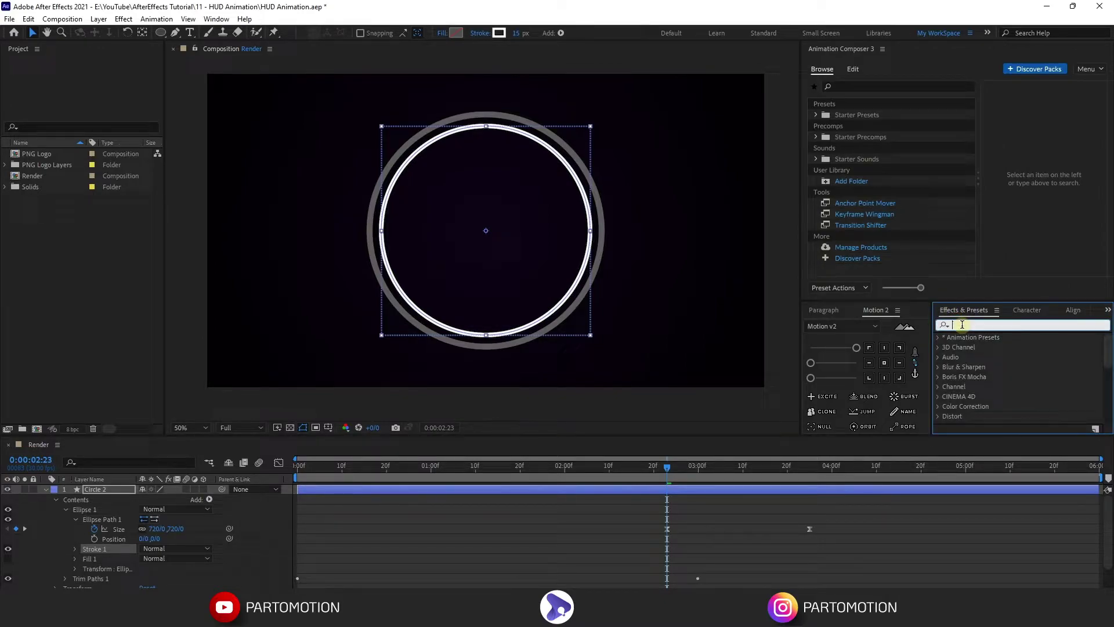
{"action": "type", "text": "grad"}
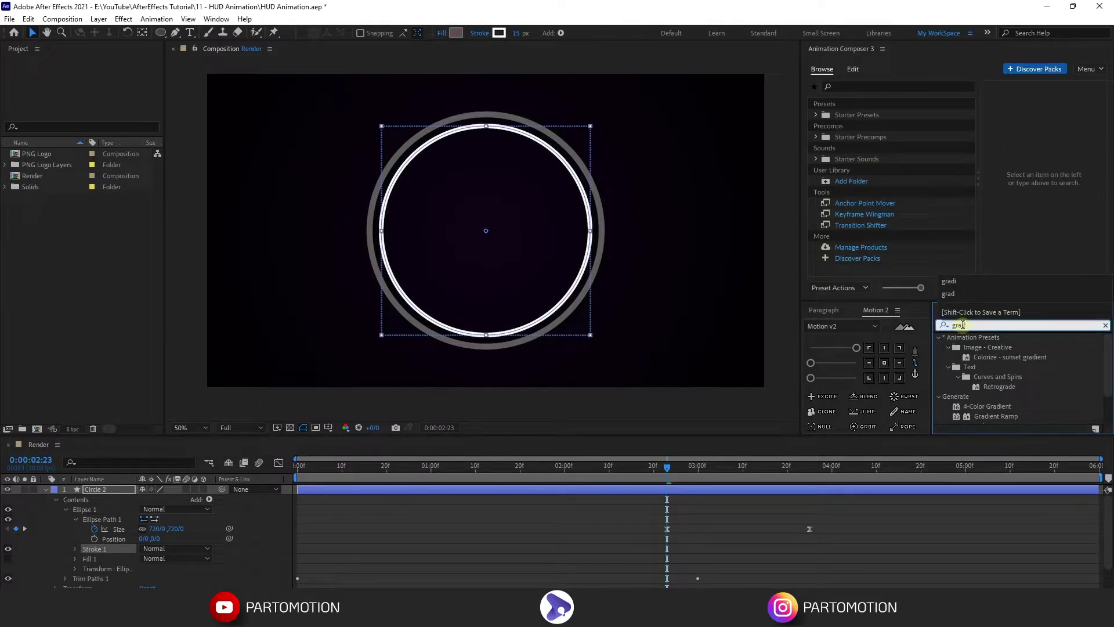
{"action": "double_click", "coordinate": [996, 416]}
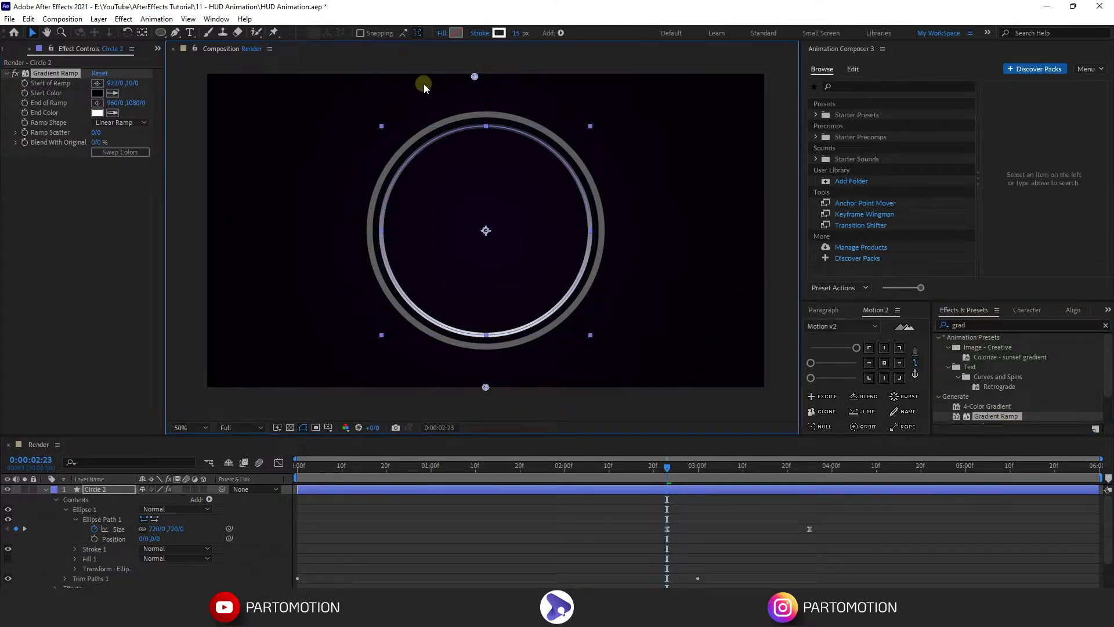
{"action": "left_click_drag", "start_coordinate": [423, 83], "coordinate": [339, 117]}
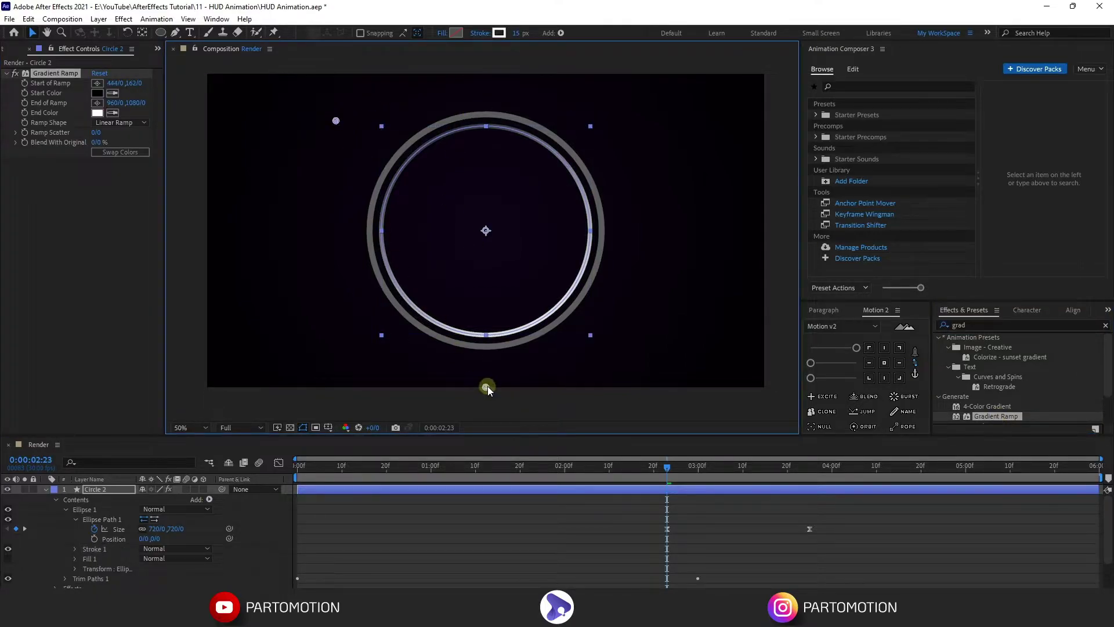
{"action": "left_click_drag", "start_coordinate": [486, 387], "coordinate": [691, 356]}
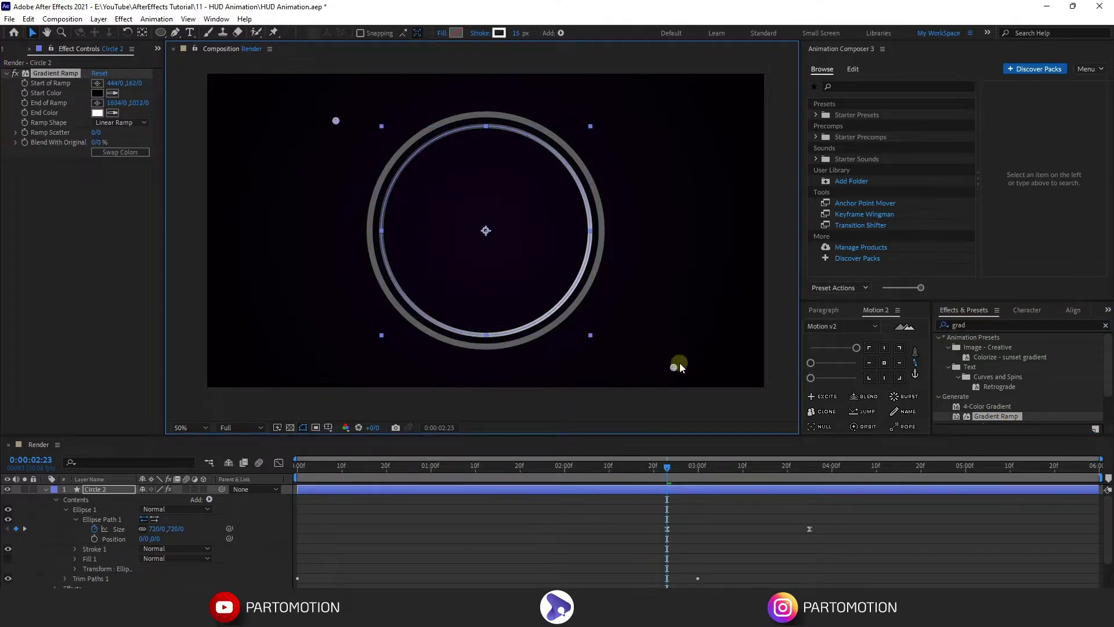
Set the gradient Start Color to light blue (51A3FF) and End Color to purple (C961FF).
{"action": "left_click", "coordinate": [97, 93]}
{"action": "left_click", "coordinate": [887, 216]}
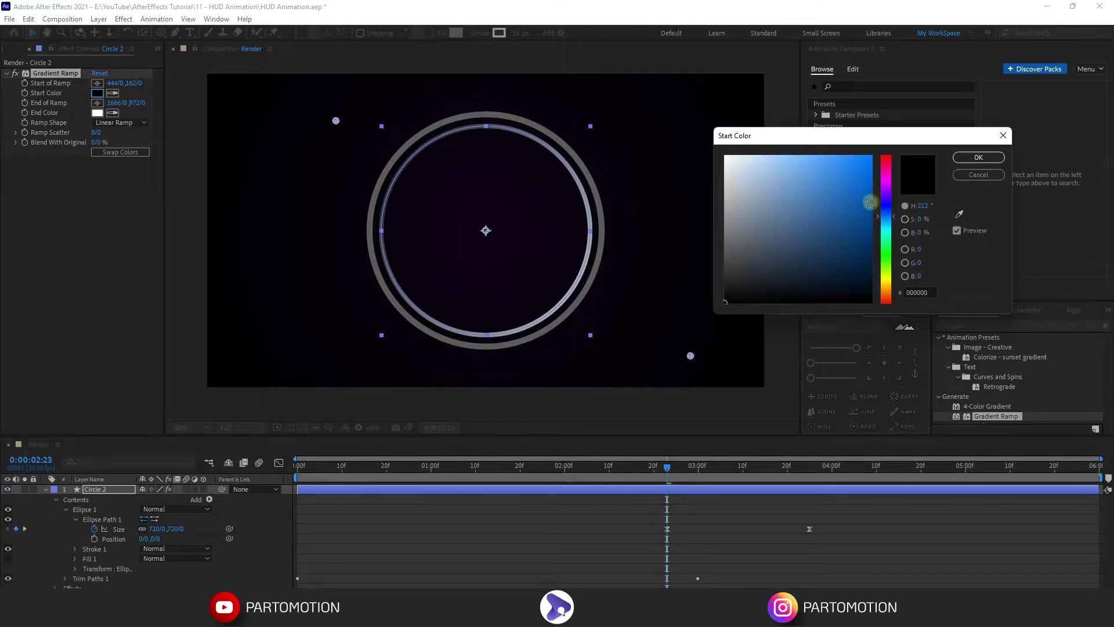
{"action": "left_click_drag", "start_coordinate": [853, 174], "coordinate": [827, 147]}
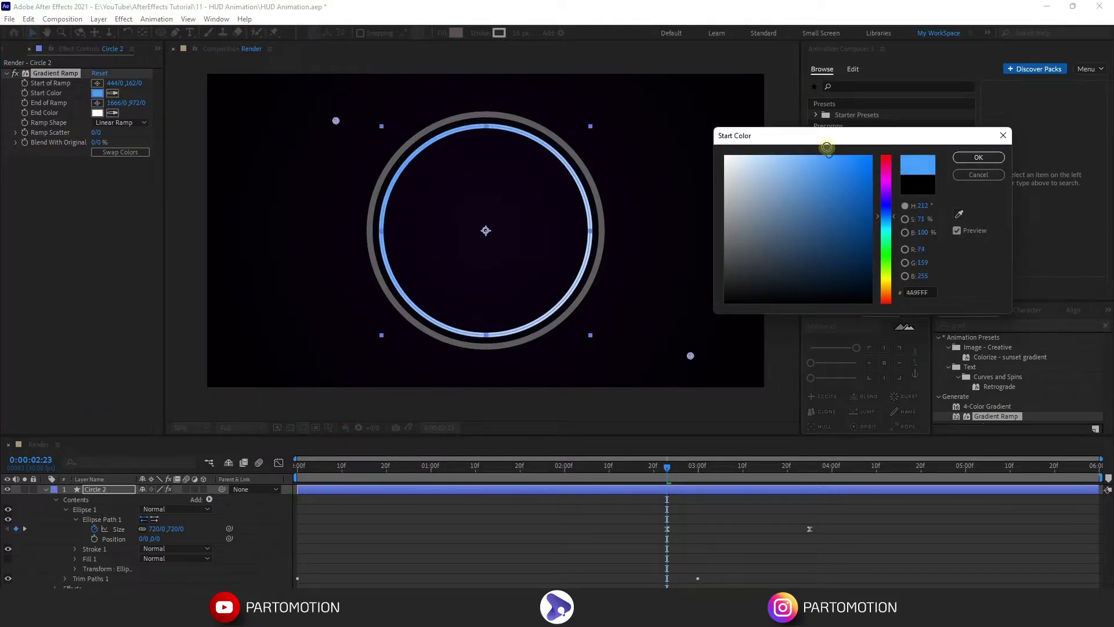
{"action": "left_click", "coordinate": [979, 157]}
{"action": "left_click", "coordinate": [96, 112]}
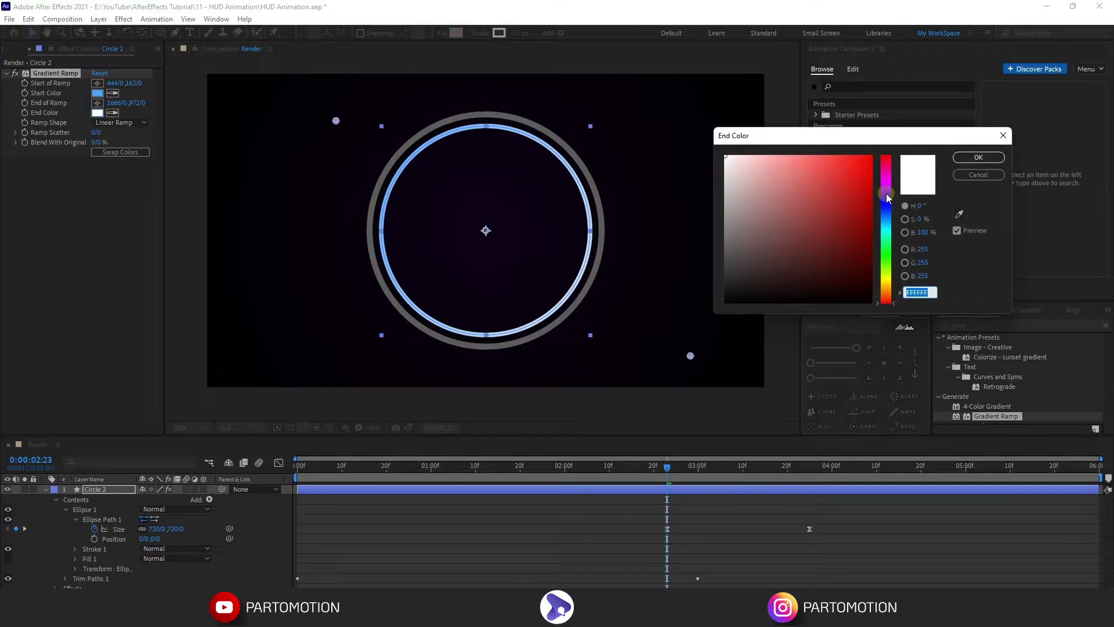
{"action": "mouse_move", "coordinate": [886, 200]}
{"action": "left_mouse_down"}
{"action": "mouse_move", "coordinate": [886, 188]}
{"action": "mouse_move", "coordinate": [818, 154]}
{"action": "mouse_move", "coordinate": [844, 158]}
{"action": "left_mouse_up"}
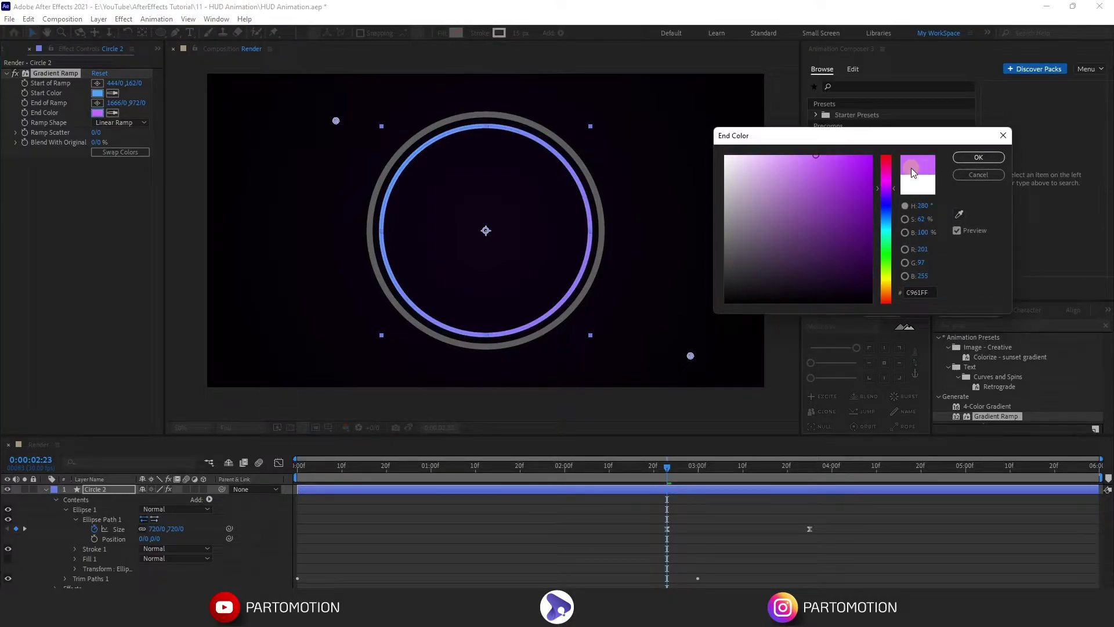
{"action": "left_click", "coordinate": [834, 155]}
{"action": "left_click", "coordinate": [954, 157]}
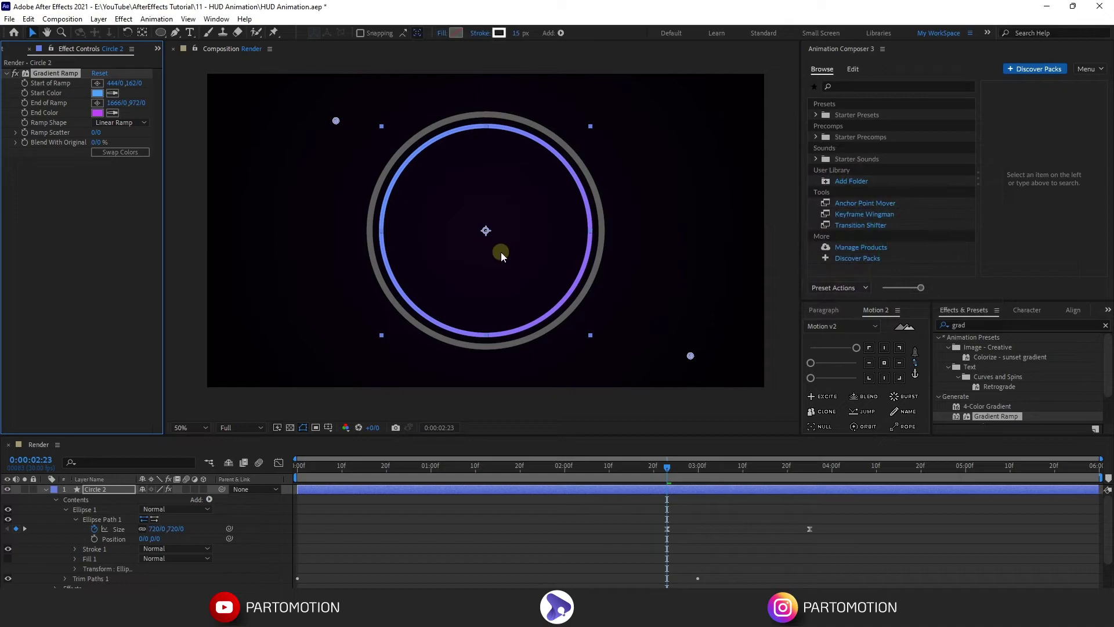
{"action": "left_click", "coordinate": [503, 569]}
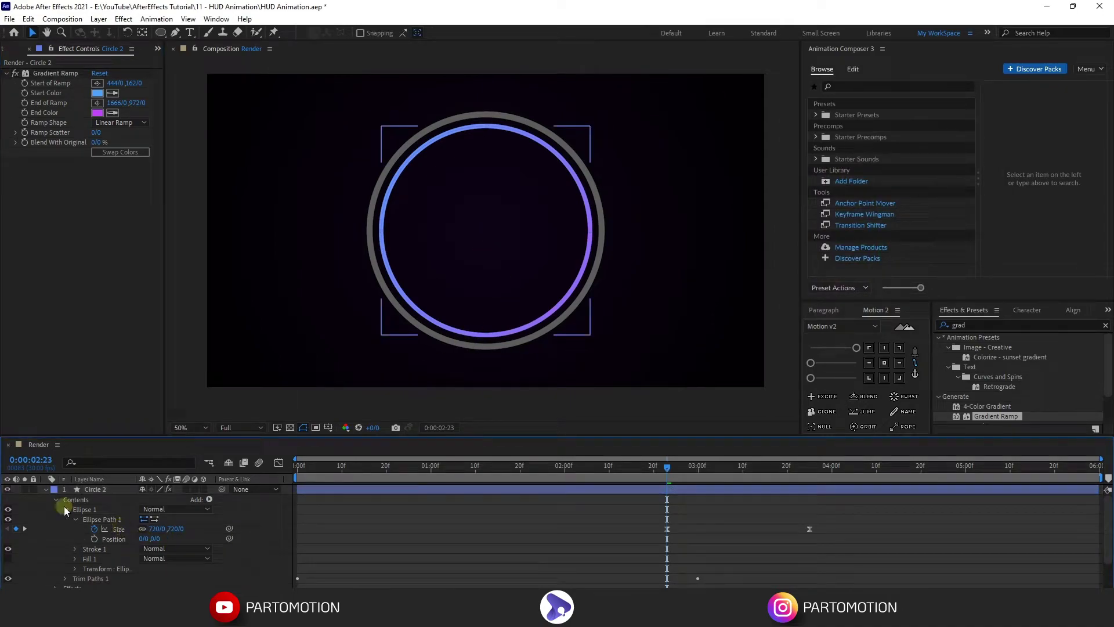
Rotate Circle 2 by -36° and preview the ring animation from the start.
{"action": "left_click", "coordinate": [103, 490]}
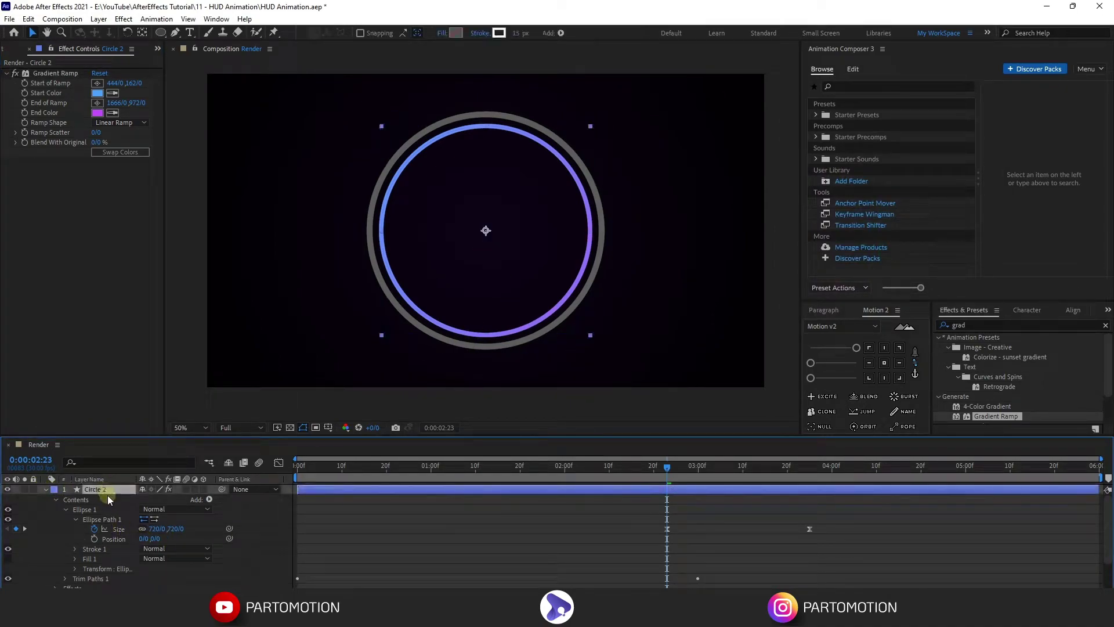
{"action": "key", "text": "r"}
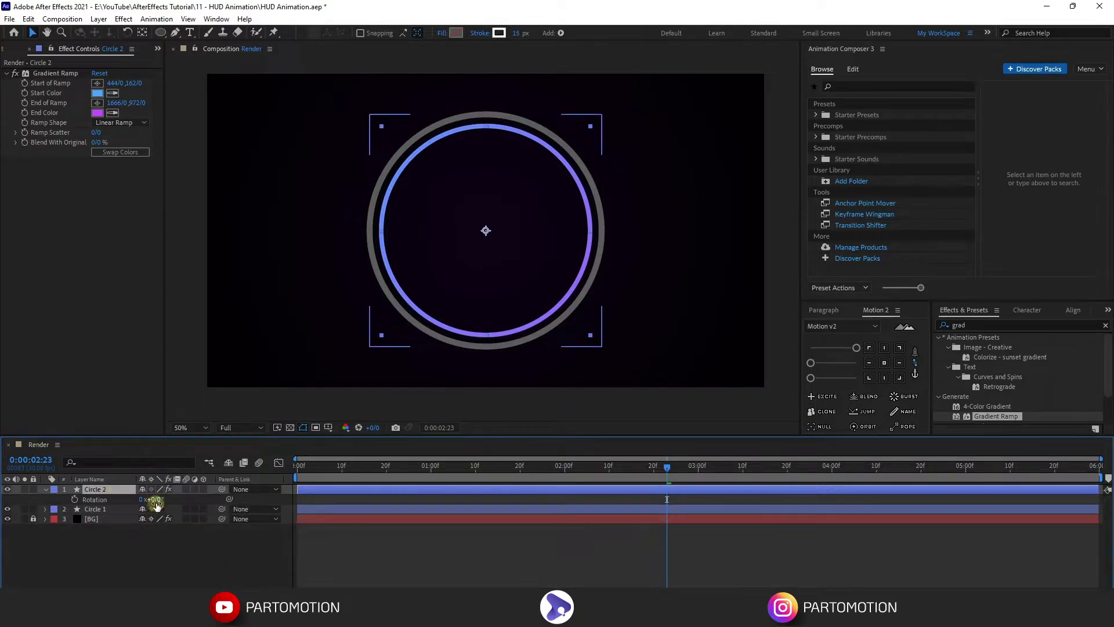
{"action": "left_click_drag", "start_coordinate": [143, 499], "coordinate": [136, 499]}
{"action": "key", "text": "Home"}
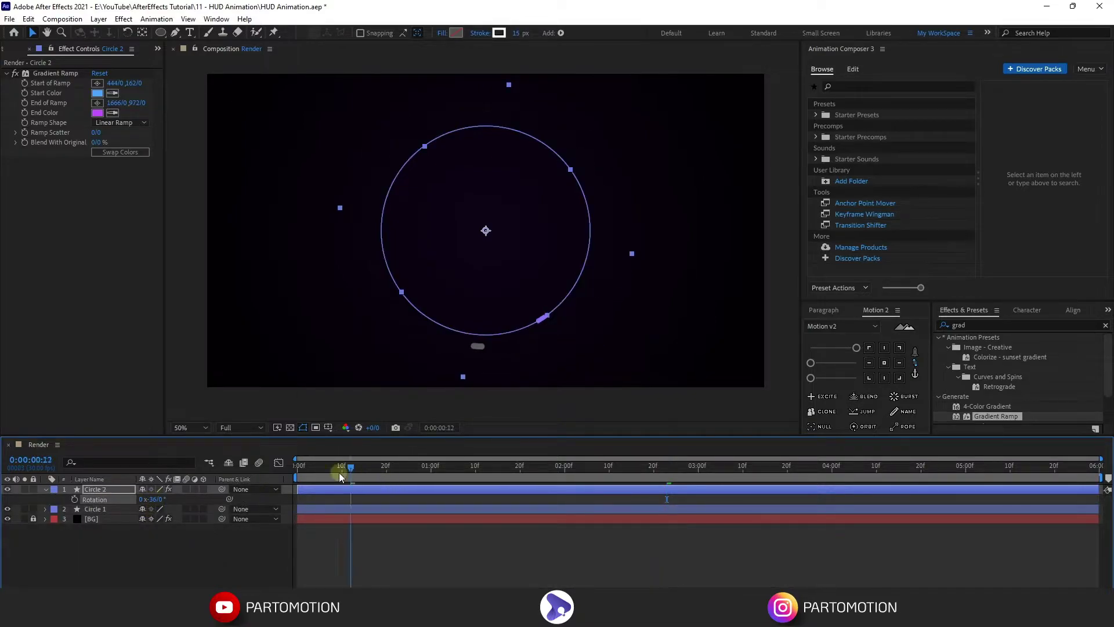
{"action": "key", "text": "space"}
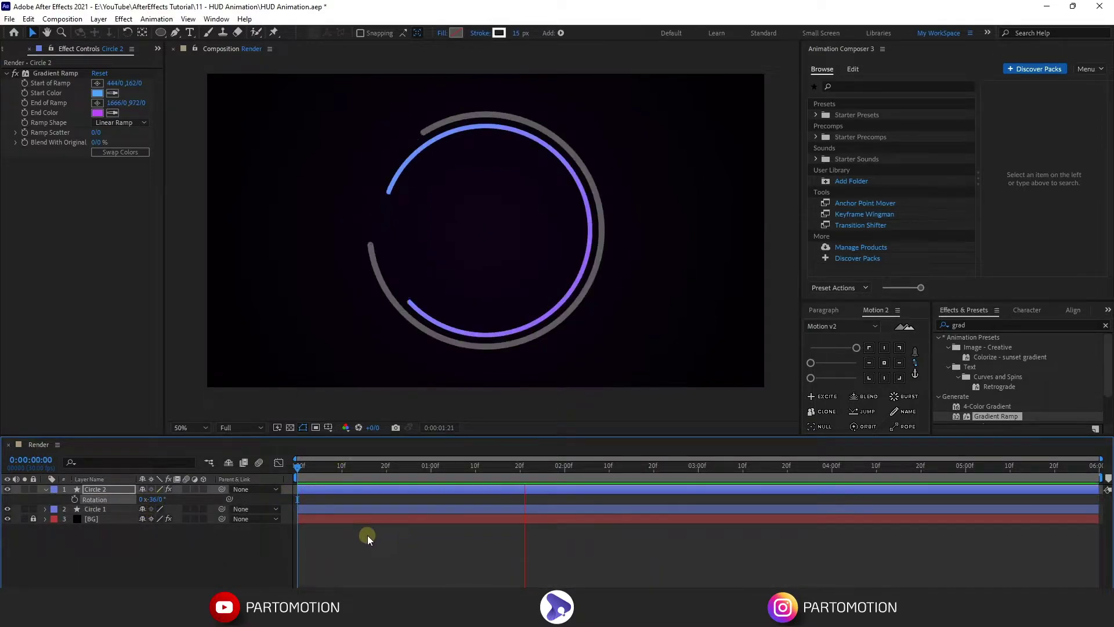
{"action": "key", "text": "space"}
Start Circle 2 a few frames later, preview again, and duplicate it as Circle 3.
{"action": "left_click_drag", "start_coordinate": [311, 492], "coordinate": [318, 489]}
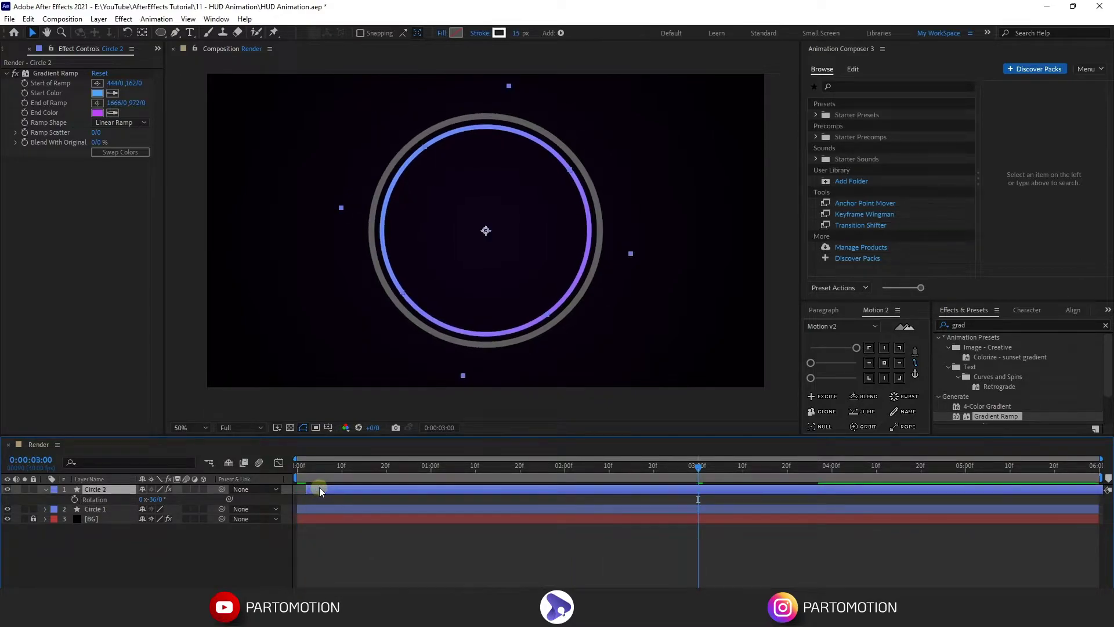
{"action": "key", "text": "Home"}
{"action": "key", "text": "space"}
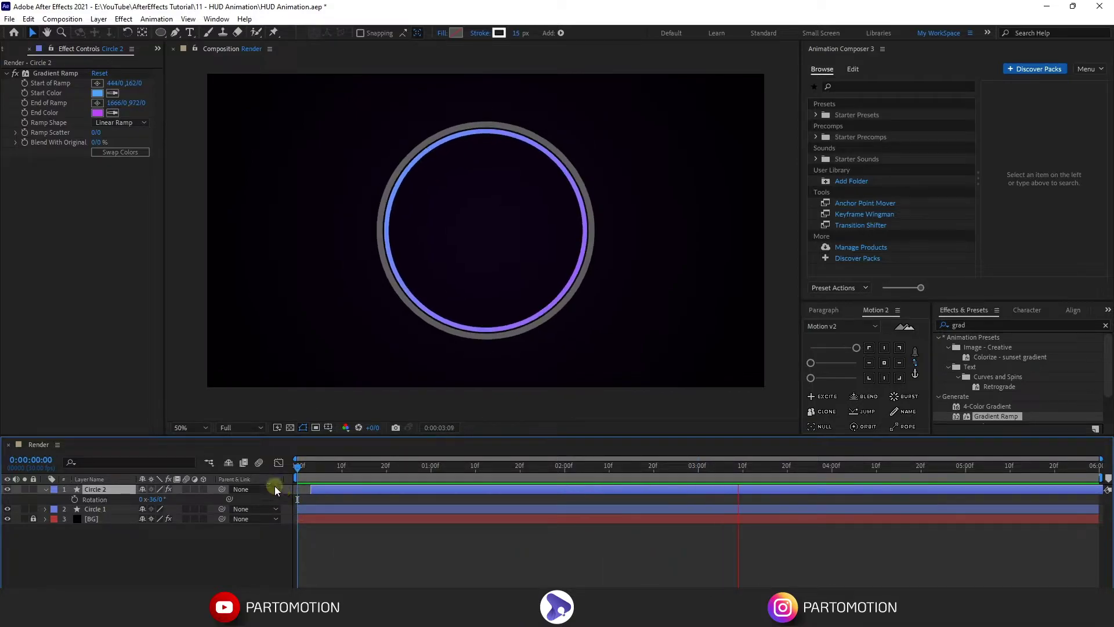
{"action": "key", "text": "space"}
{"action": "key", "text": "ctrl+d"}
{"action": "left_click_drag", "start_coordinate": [365, 467], "coordinate": [633, 489]}
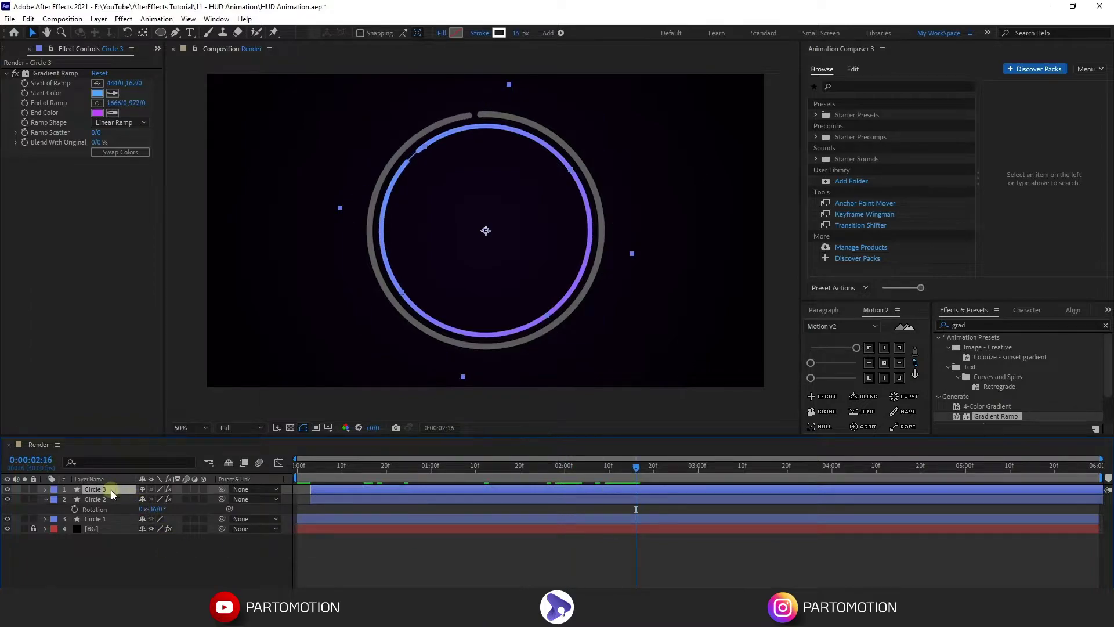
Raise Circle 3's Size keyframe to 753 and give it a thinner stroke.
{"action": "key", "text": "u"}
{"action": "left_click", "coordinate": [25, 499]}
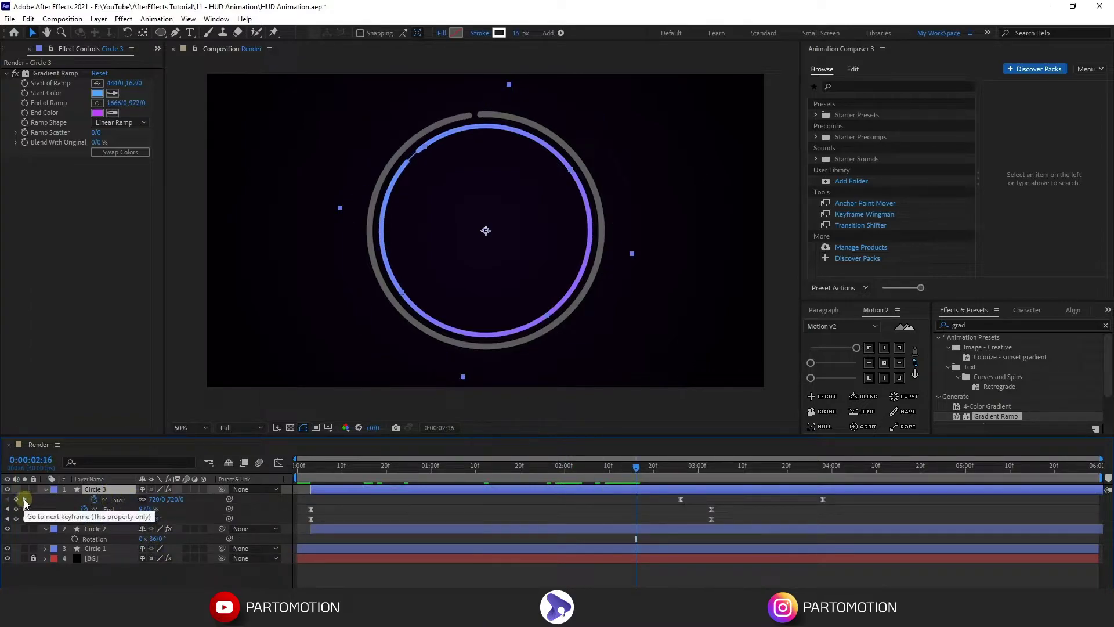
{"action": "left_click_drag", "start_coordinate": [156, 503], "coordinate": [174, 502]}
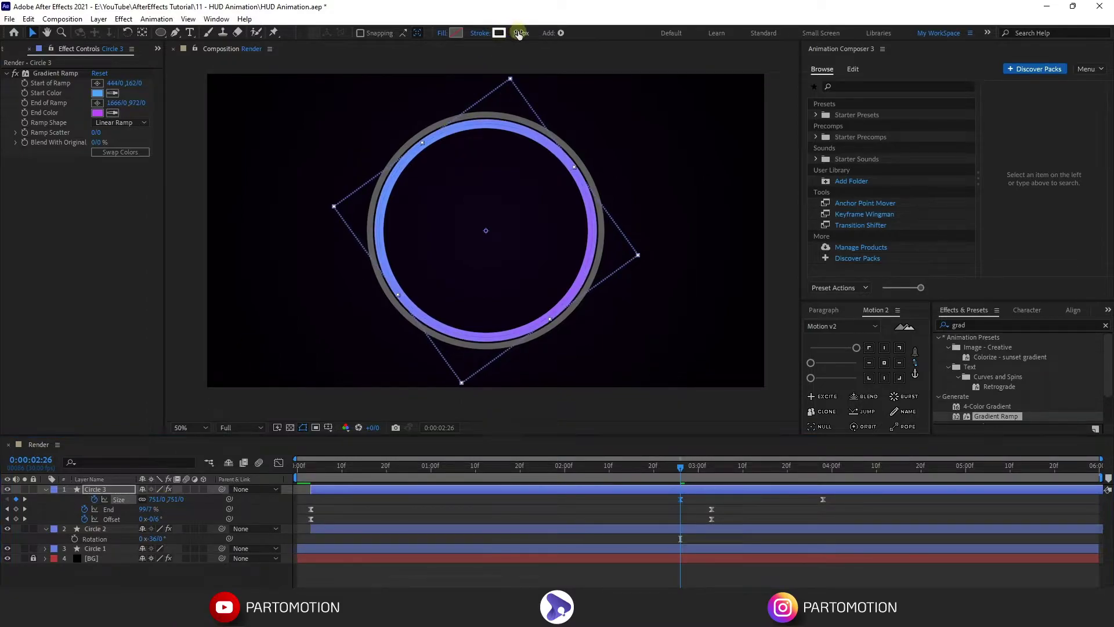
{"action": "type", "text": "5"}
{"action": "key", "text": "Return"}
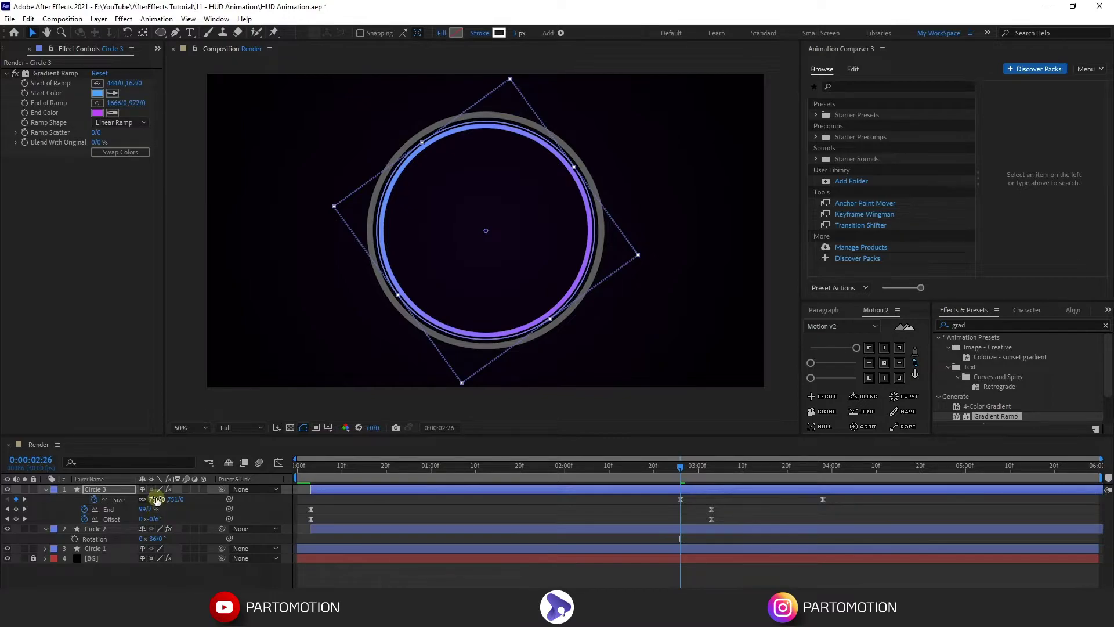
{"action": "left_click_drag", "start_coordinate": [155, 499], "coordinate": [158, 499]}
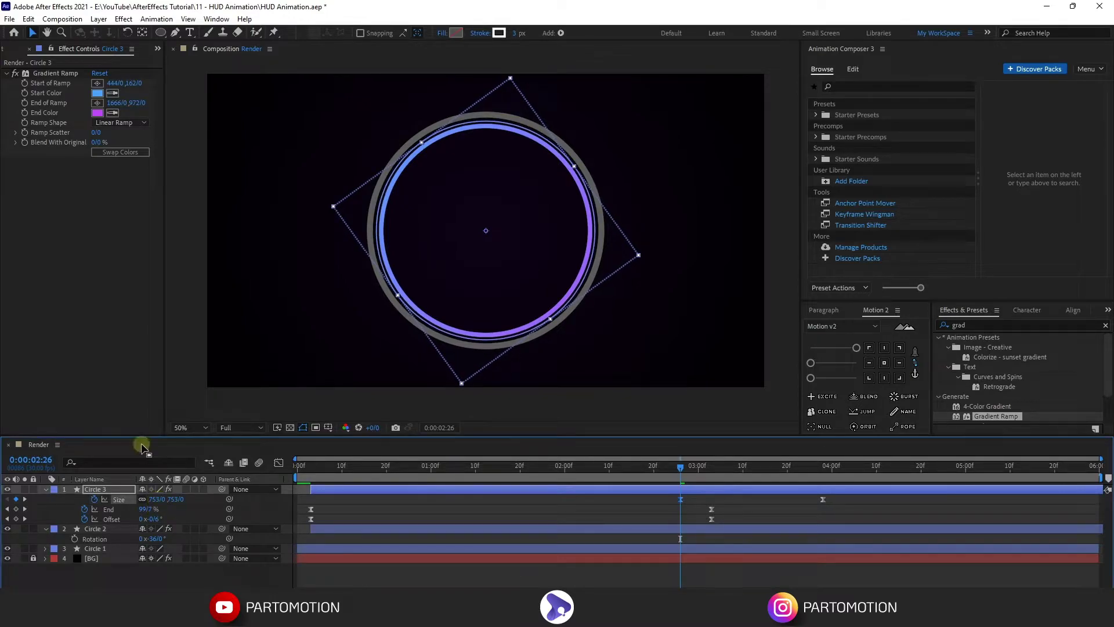
Remove the Gradient Ramp from Circle 3 and rotate it to -60°.
{"action": "left_click", "coordinate": [54, 72]}
{"action": "key", "text": "Delete"}
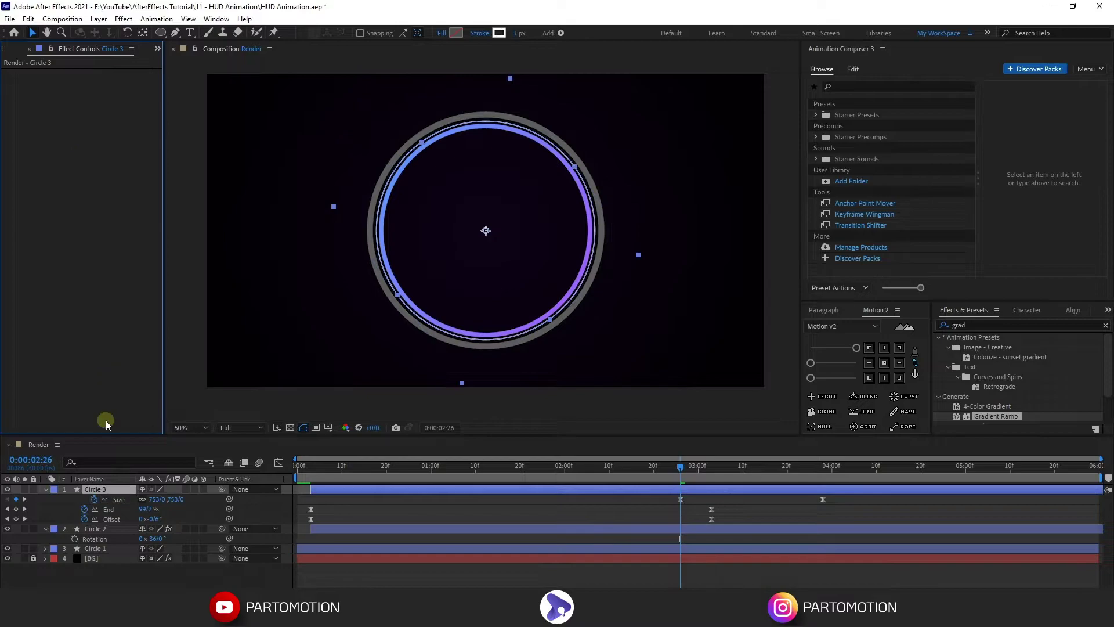
{"action": "key", "text": "r"}
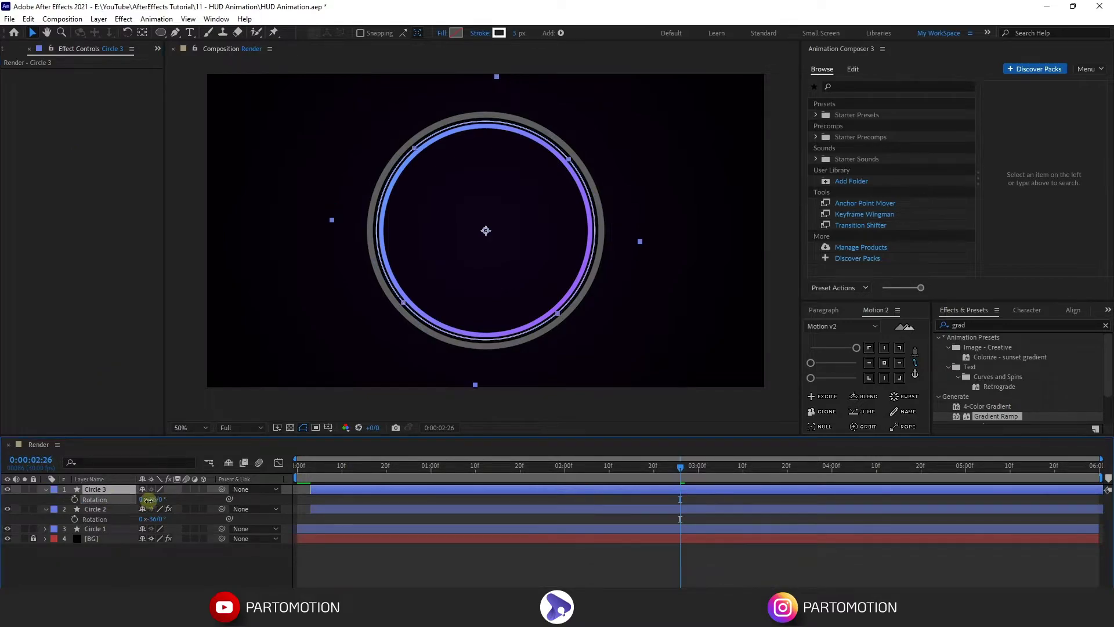
{"action": "left_click_drag", "start_coordinate": [153, 499], "coordinate": [141, 499]}
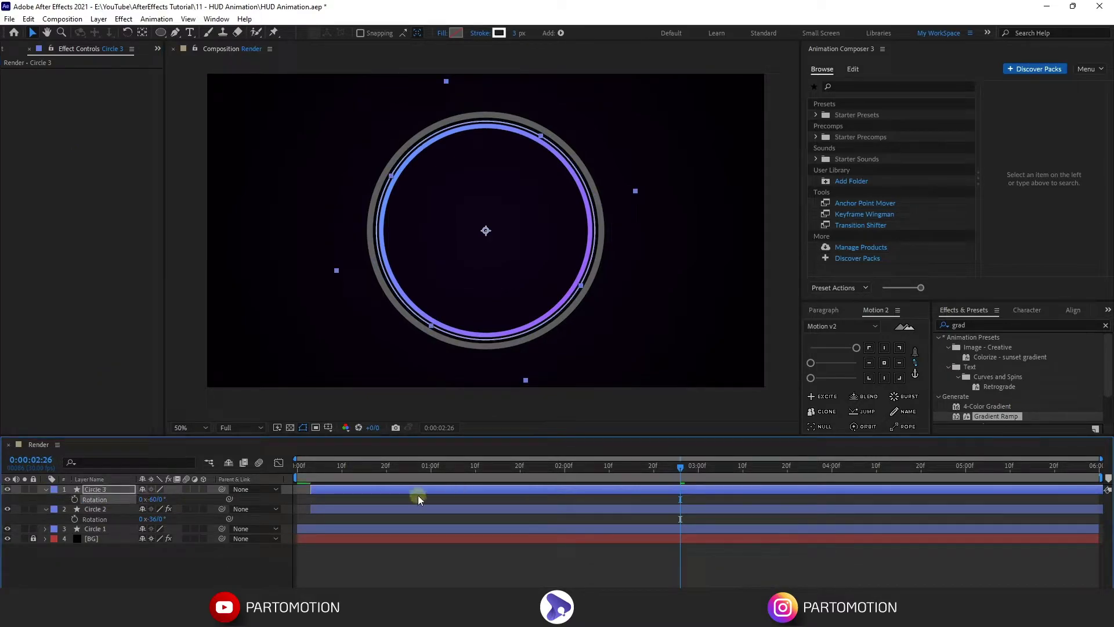
Shift Circle 3 and Circle 2 to start a few frames later, previewing the staggered rings.
{"action": "left_click", "coordinate": [325, 491]}
{"action": "left_click_drag", "start_coordinate": [333, 492], "coordinate": [337, 492]}
{"action": "key", "text": "Home"}
{"action": "key", "text": "space"}
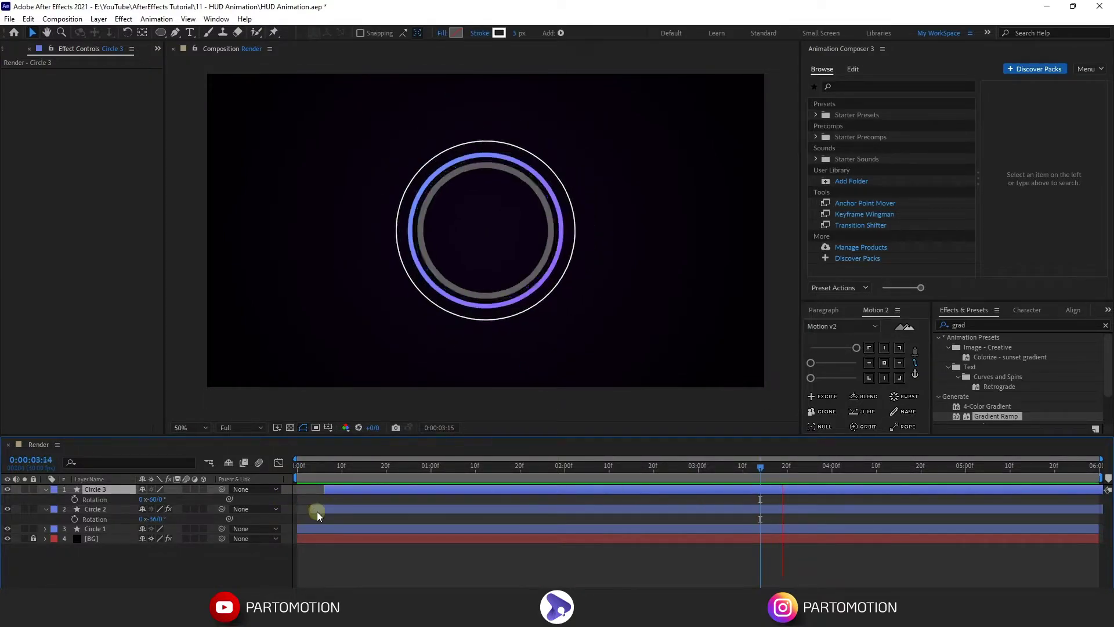
{"action": "left_click_drag", "start_coordinate": [313, 513], "coordinate": [327, 512]}
Collapse all layers and duplicate Circle 3 into a new Circle 4.
{"action": "key", "text": "ctrl+a"}
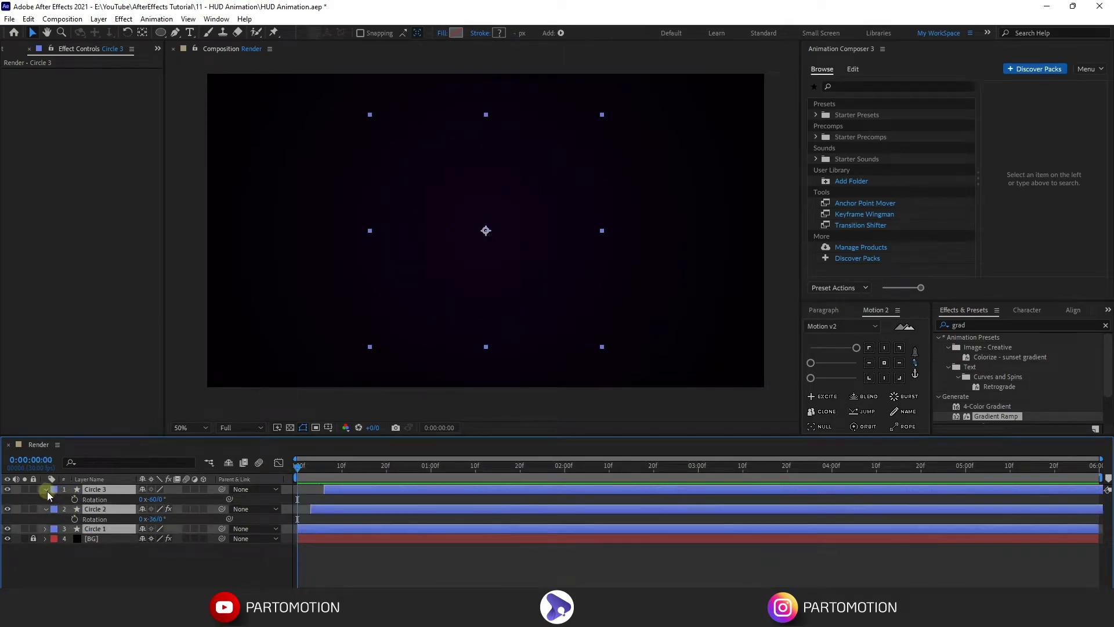
{"action": "key", "text": "u"}
{"action": "left_click", "coordinate": [90, 551]}
{"action": "left_click", "coordinate": [90, 488]}
{"action": "key", "text": "ctrl+d"}
{"action": "left_click_drag", "start_coordinate": [357, 489], "coordinate": [643, 503]}
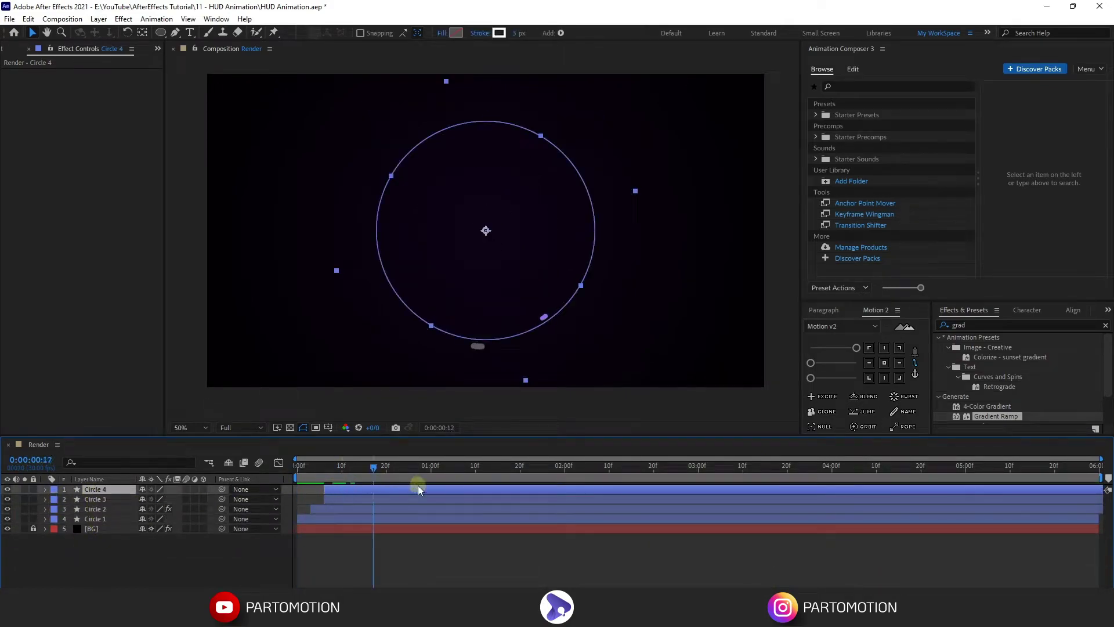
{"action": "left_click_drag", "start_coordinate": [672, 514], "coordinate": [678, 514]}
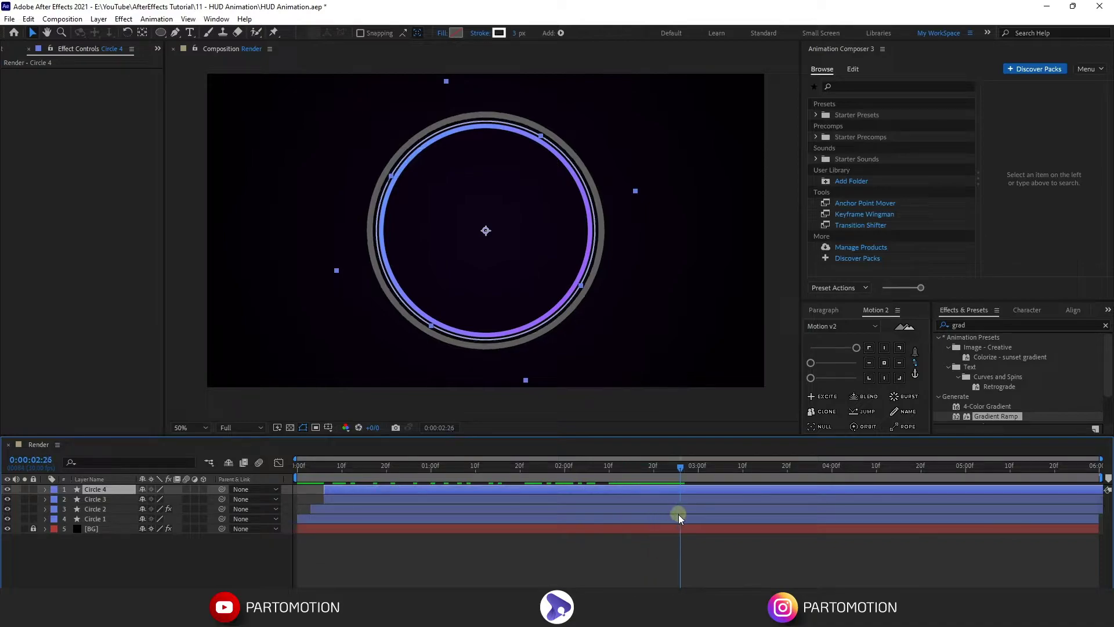
Shrink Circle 4's Ellipse Path Size keyframe to 528 for a smaller inner ring.
{"action": "left_click", "coordinate": [45, 490]}
{"action": "left_click", "coordinate": [56, 499]}
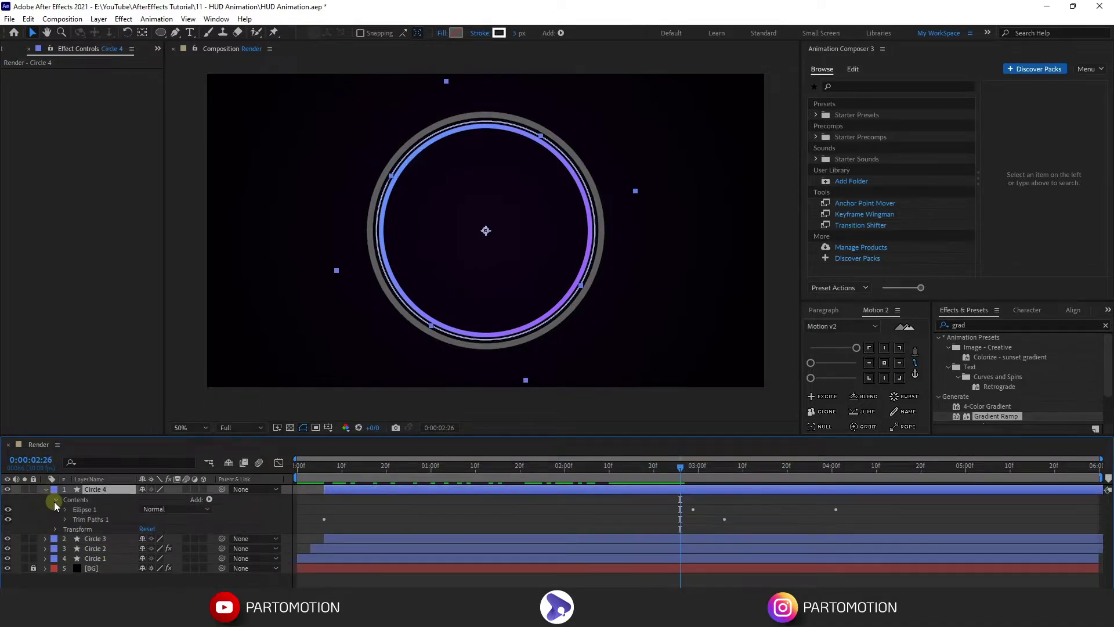
{"action": "left_click", "coordinate": [64, 509]}
{"action": "left_click", "coordinate": [75, 519]}
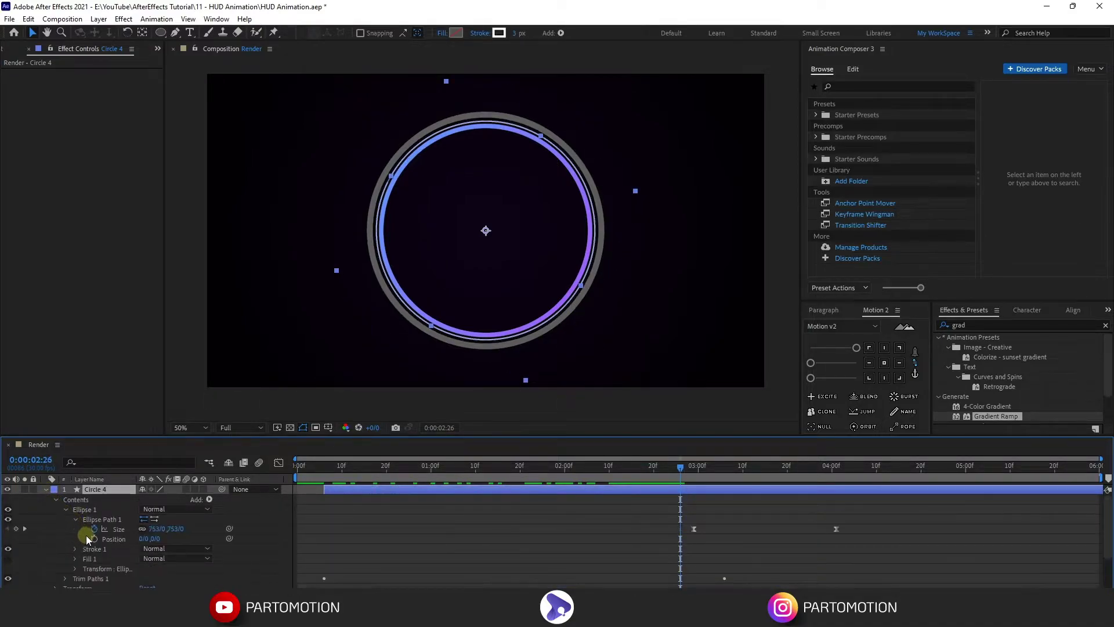
{"action": "left_click", "coordinate": [24, 528]}
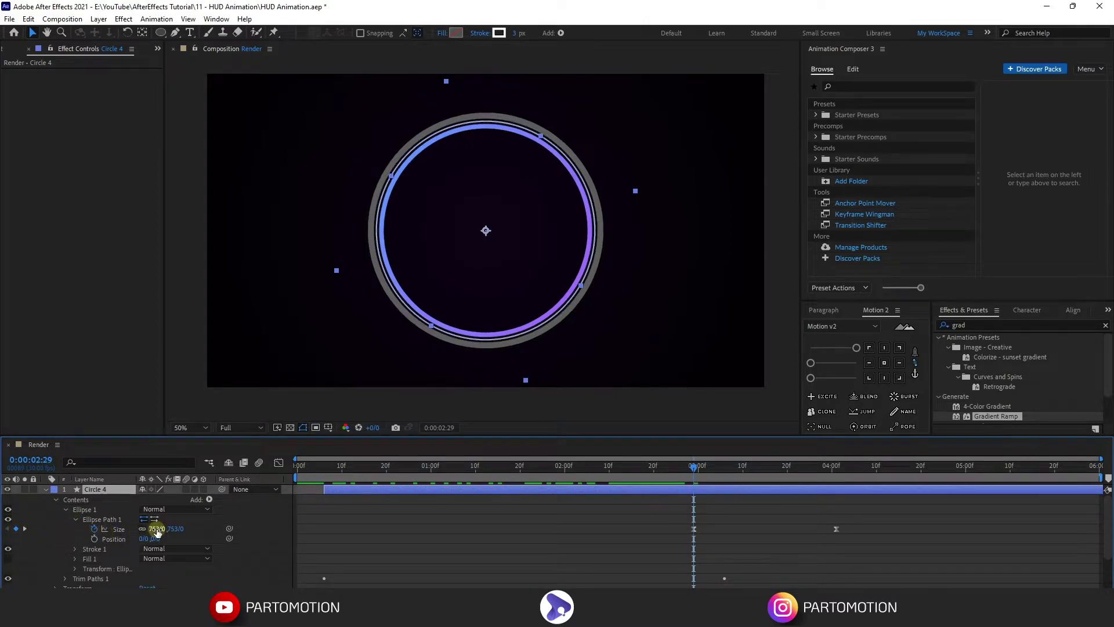
{"action": "left_click", "coordinate": [116, 529]}
{"action": "left_click_drag", "start_coordinate": [100, 531], "coordinate": [41, 541]}
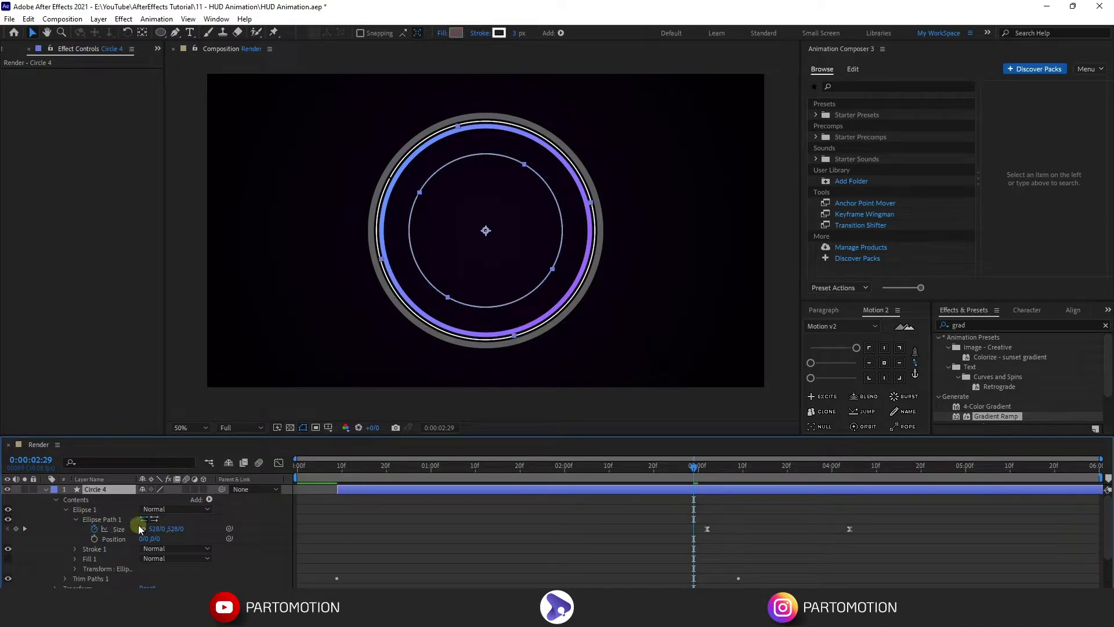
Duplicate Circle 4 as Circle 5 and make it start two frames later.
{"action": "left_click", "coordinate": [44, 490]}
{"action": "key", "text": "ctrl+d"}
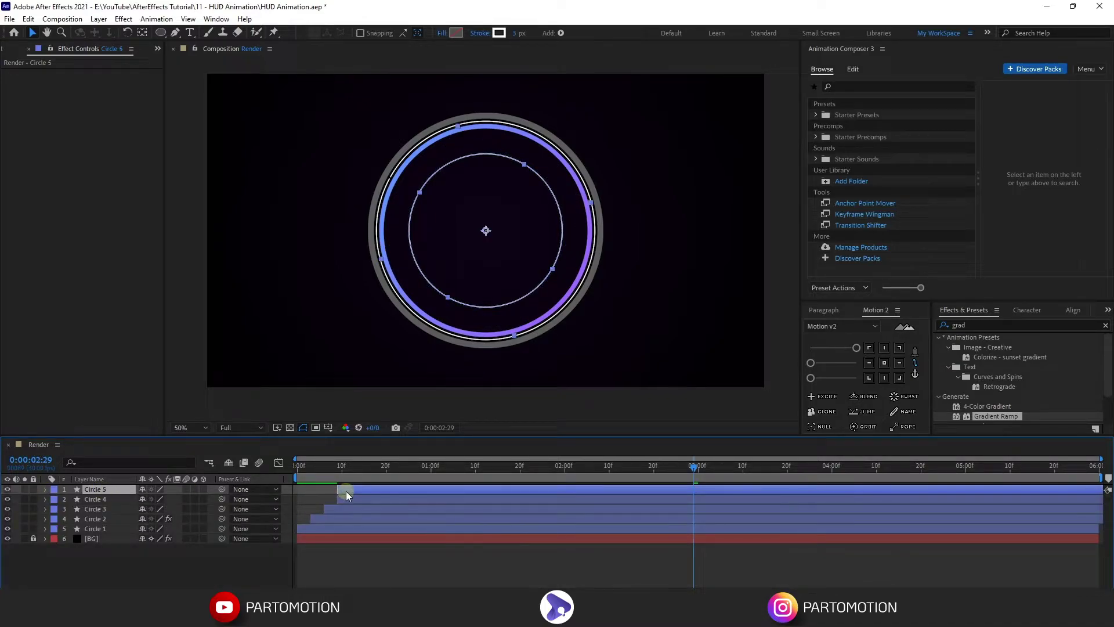
{"action": "left_click_drag", "start_coordinate": [346, 490], "coordinate": [355, 492]}
{"action": "left_click", "coordinate": [118, 520]}
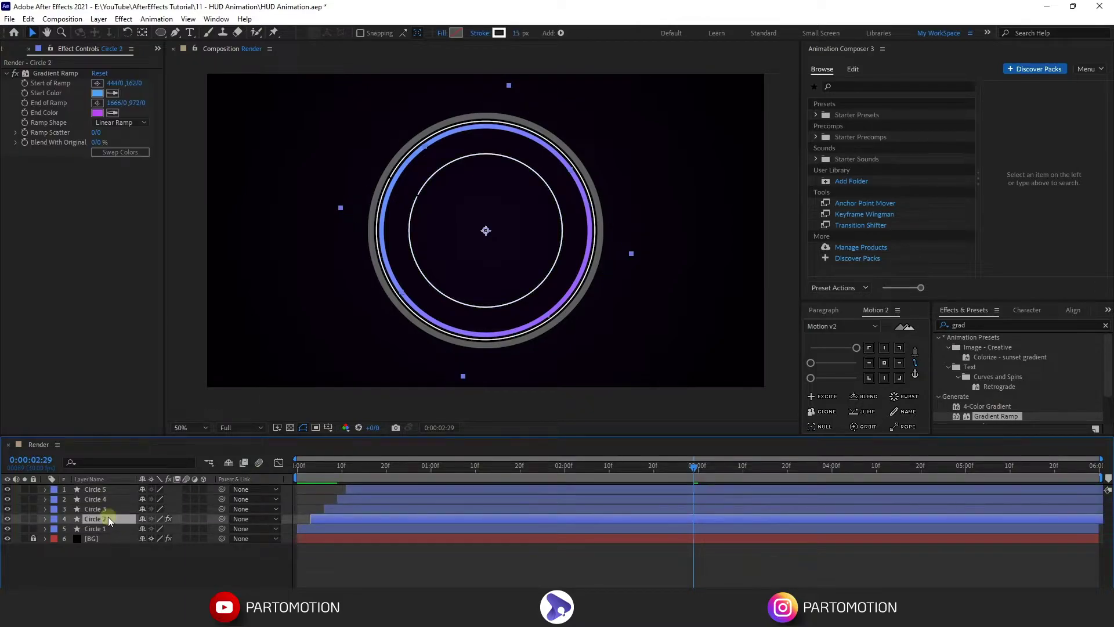
{"action": "left_click", "coordinate": [95, 490]}
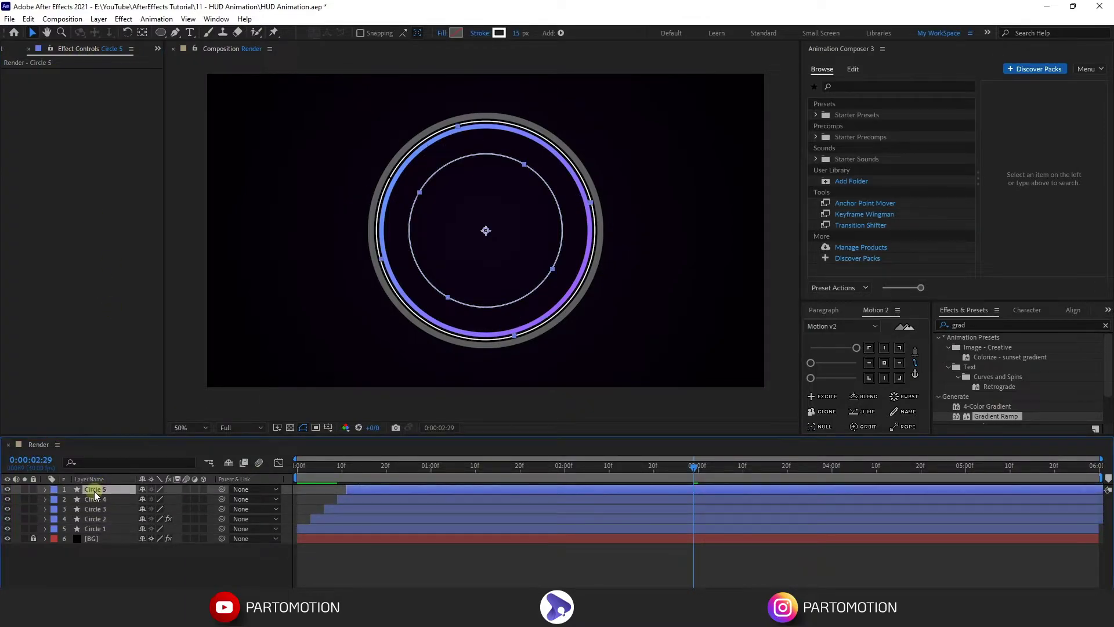
Shrink Circle 5's Ellipse Path Size keyframe to 314.
{"action": "left_click", "coordinate": [46, 489]}
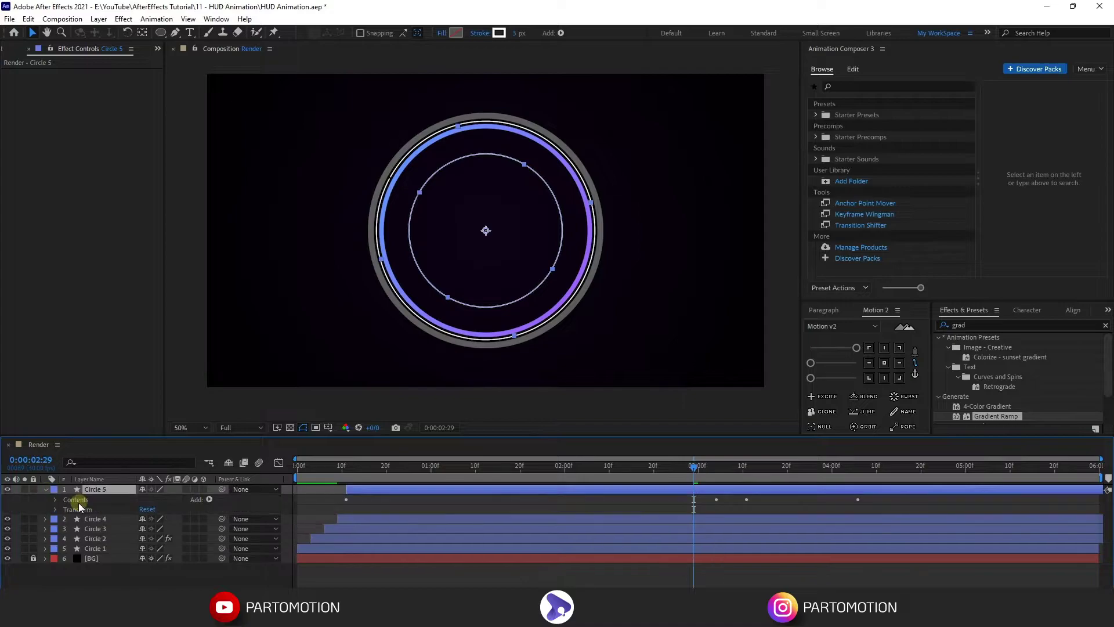
{"action": "left_click", "coordinate": [55, 499]}
{"action": "left_click", "coordinate": [65, 510]}
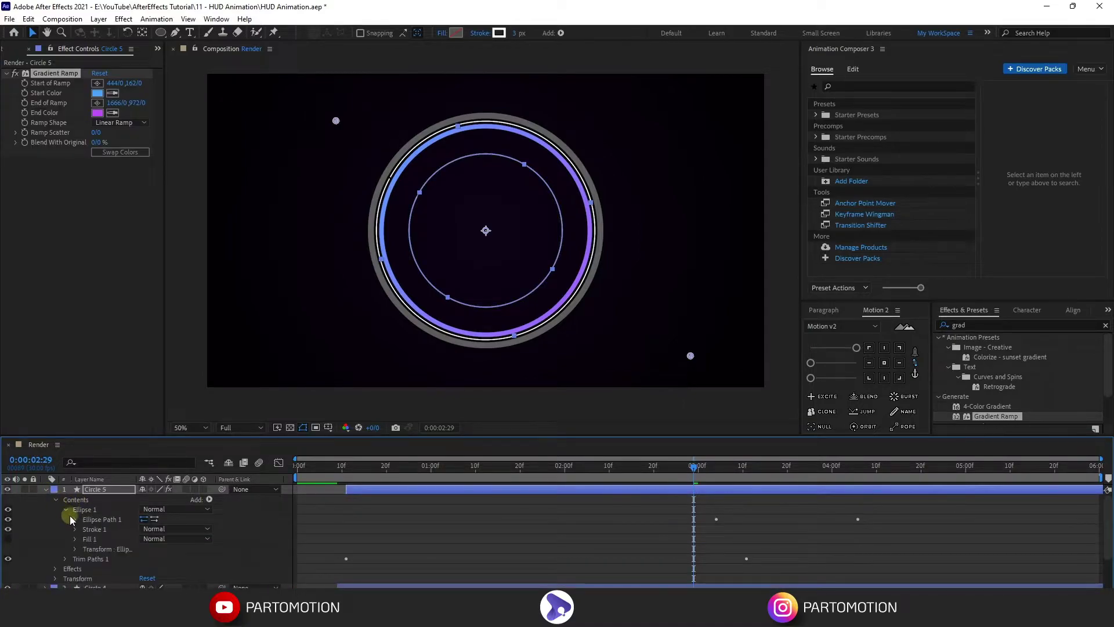
{"action": "left_click", "coordinate": [74, 519]}
{"action": "left_click", "coordinate": [24, 528]}
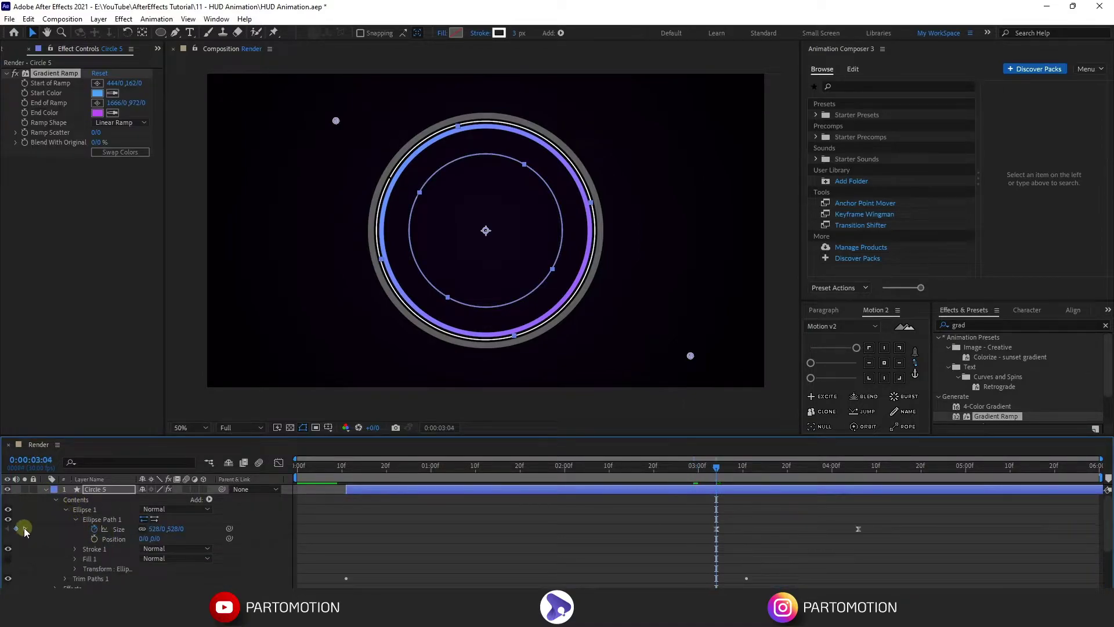
{"action": "left_click_drag", "start_coordinate": [156, 529], "coordinate": [91, 549]}
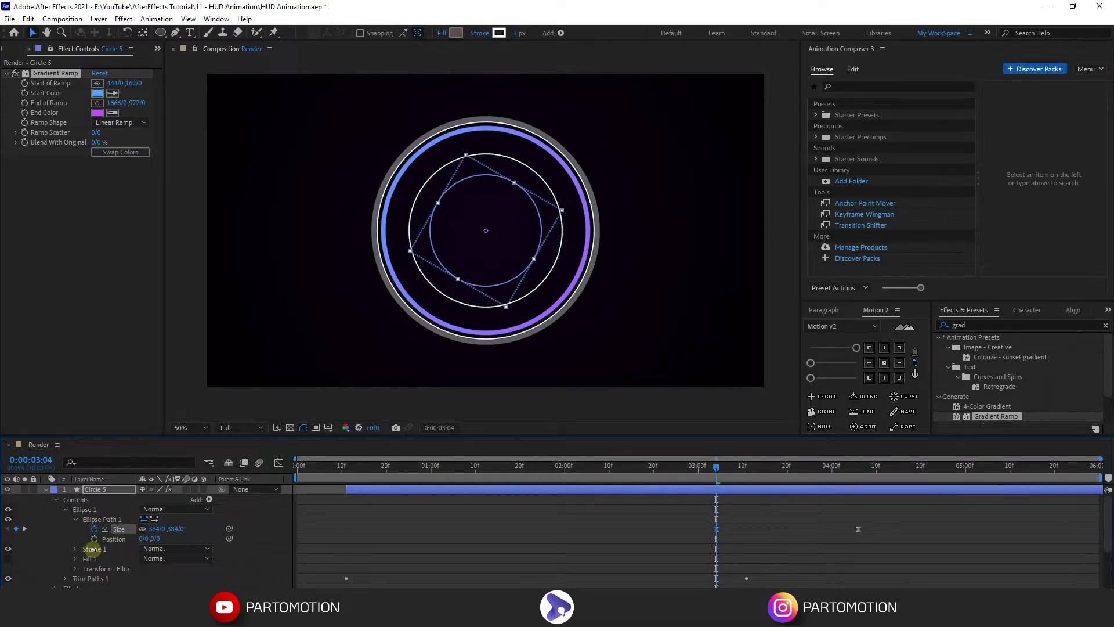
{"action": "left_click_drag", "start_coordinate": [92, 549], "coordinate": [61, 560]}
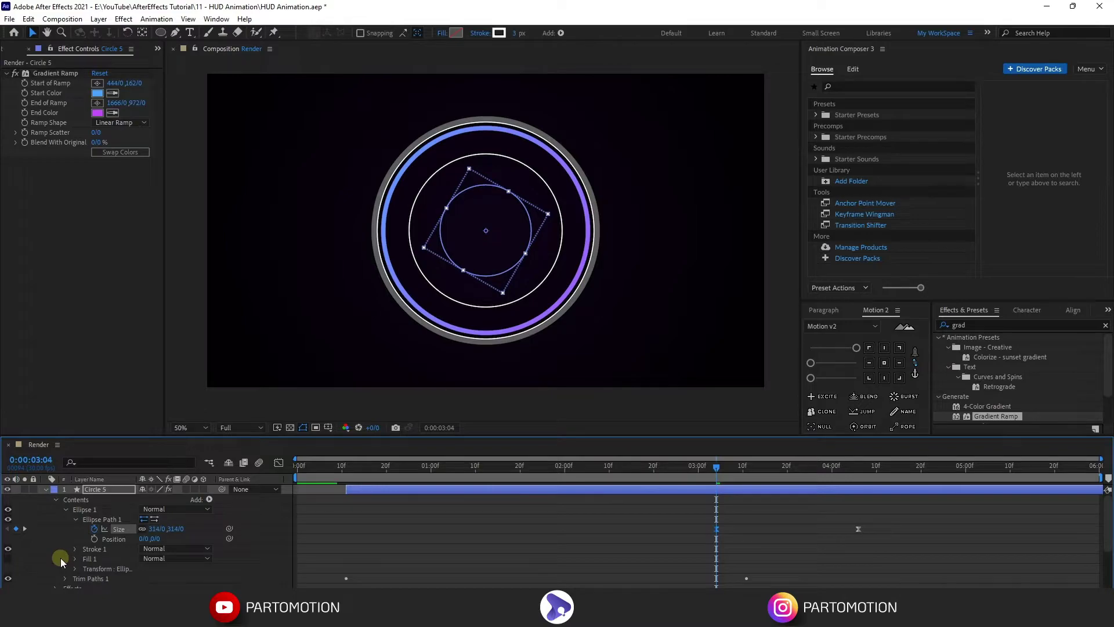
Rotate Circle 5 to -37° and preview the animation from near the start.
{"action": "key", "text": "F2"}
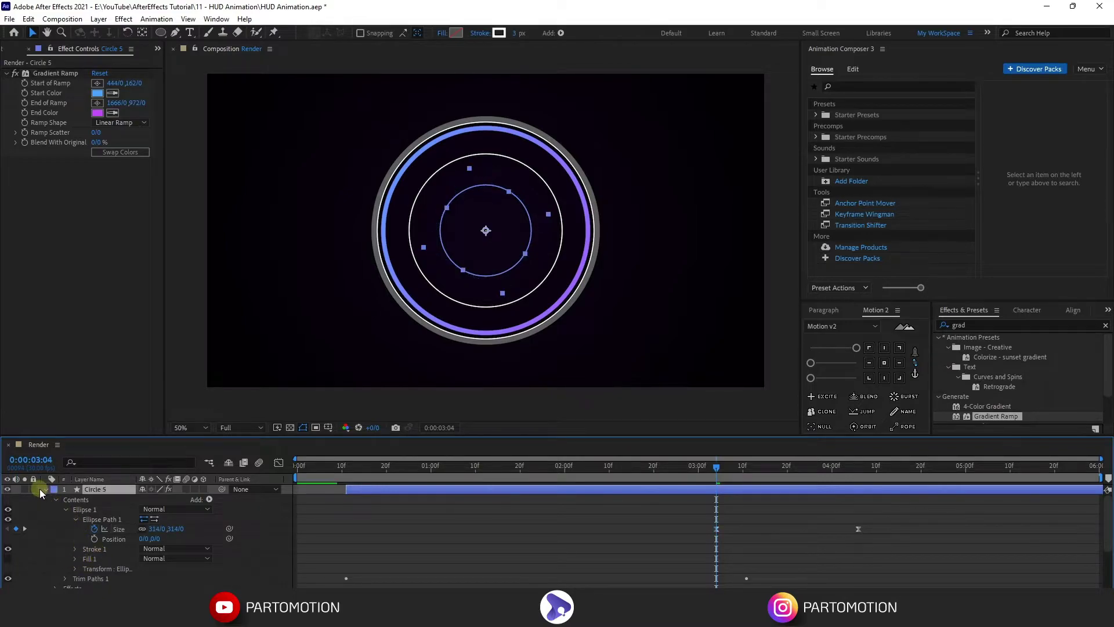
{"action": "left_click", "coordinate": [105, 488]}
{"action": "key", "text": "r"}
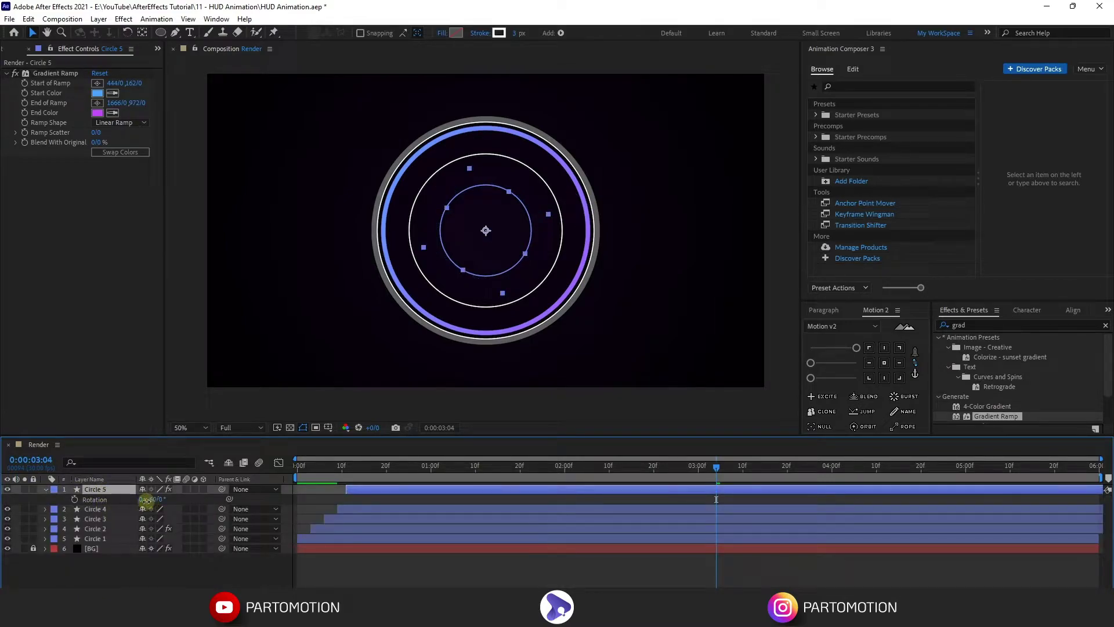
{"action": "left_click_drag", "start_coordinate": [146, 500], "coordinate": [137, 505]}
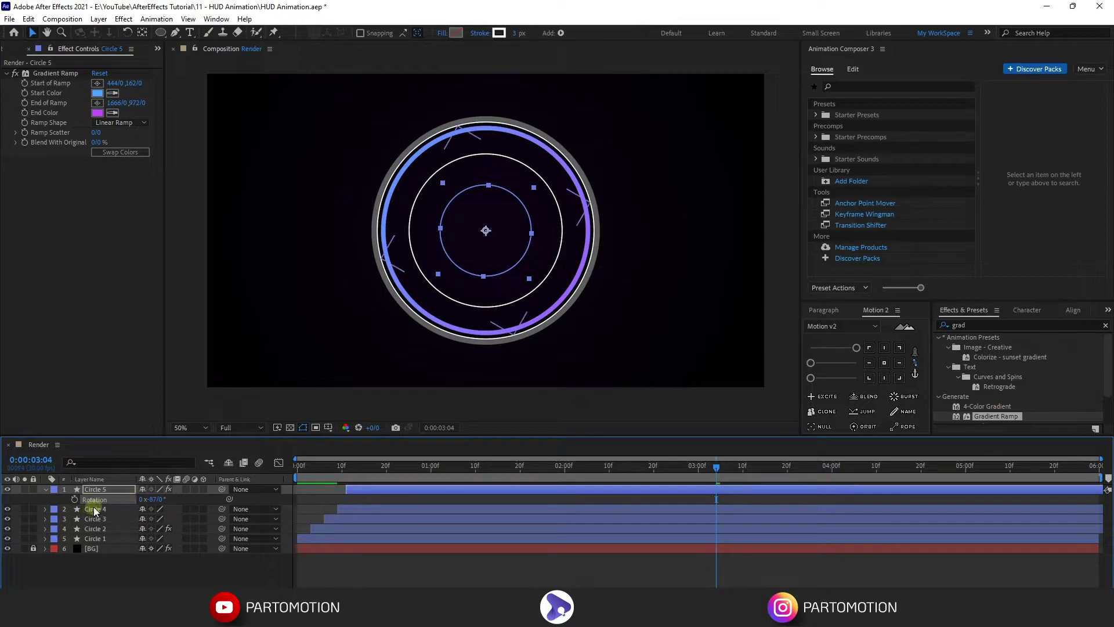
{"action": "left_click", "coordinate": [314, 481]}
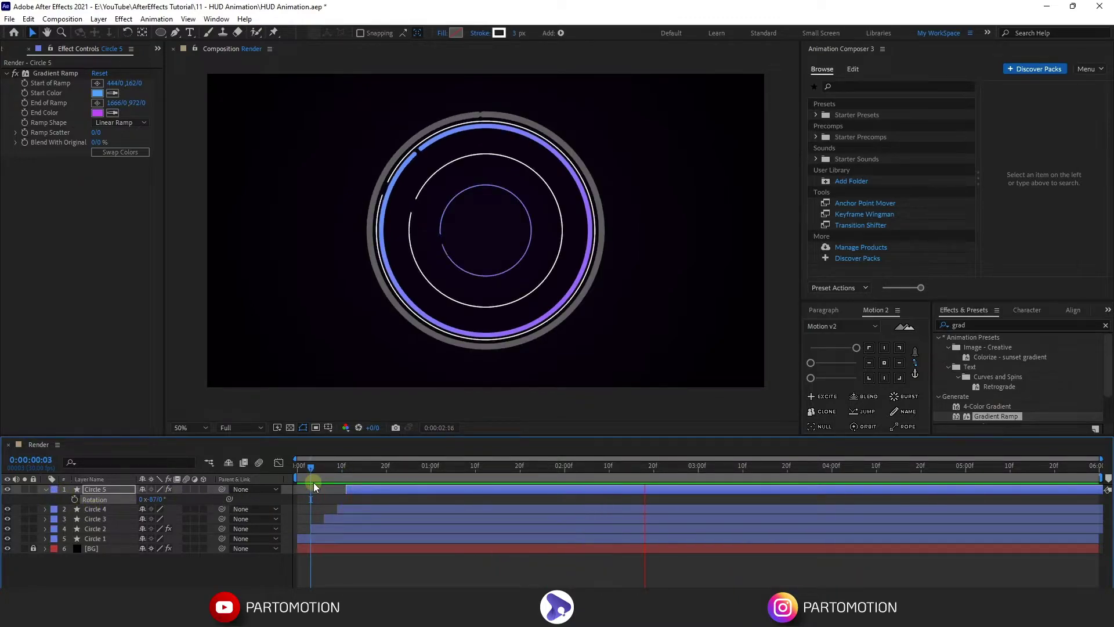
{"action": "key", "text": "space"}
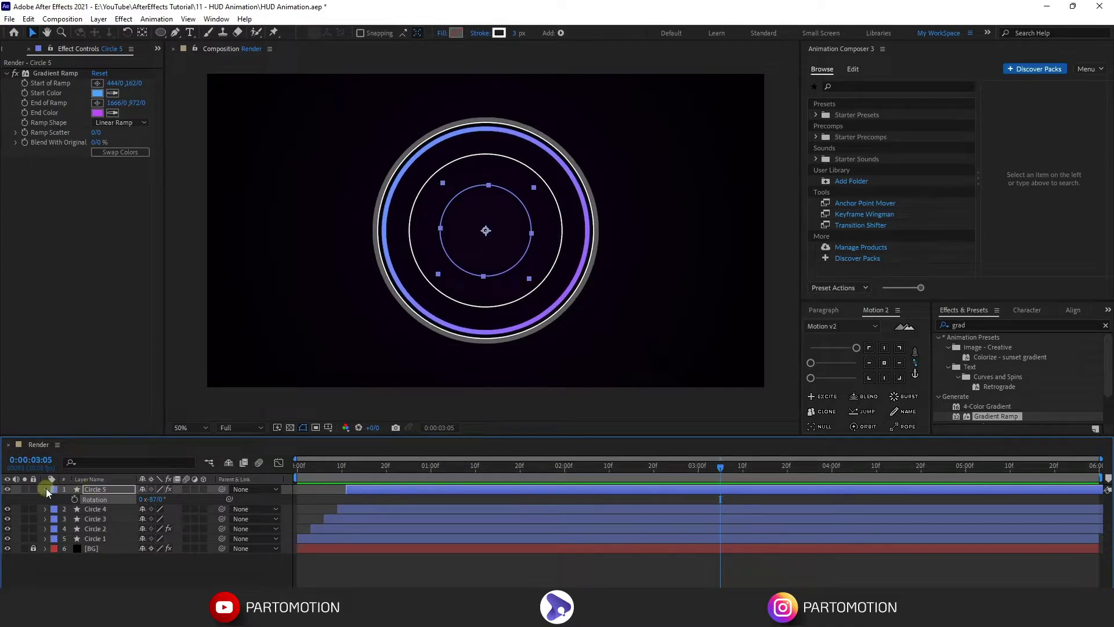
Duplicate Circle 5 as Circle 6 and shrink its Size keyframe to 158 px.
{"action": "left_click", "coordinate": [44, 489]}
{"action": "key", "text": "ctrl+d"}
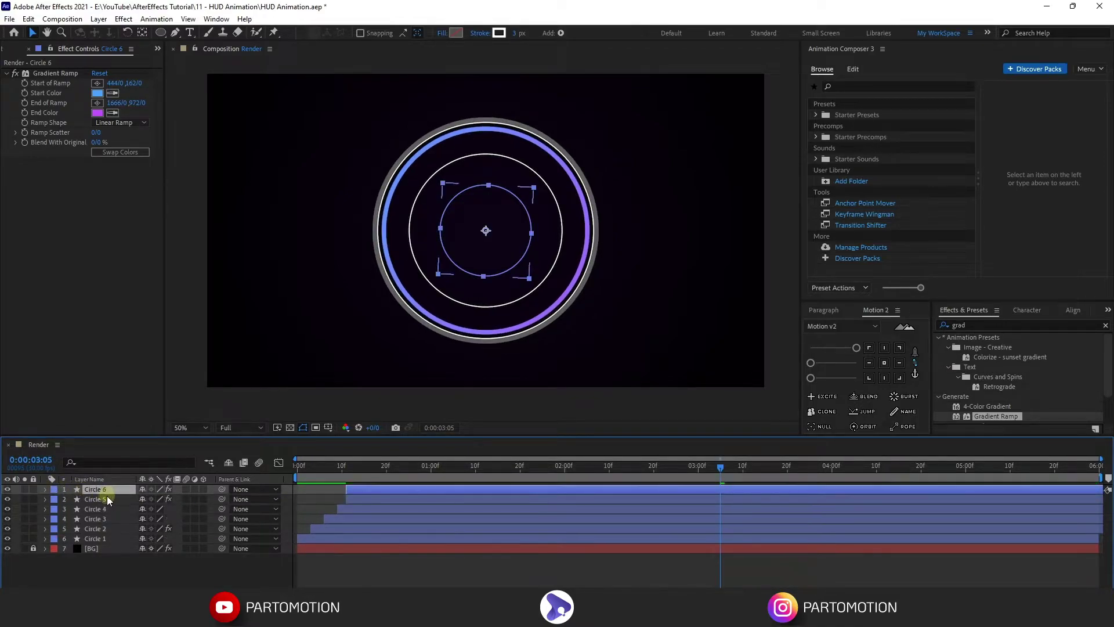
{"action": "left_click", "coordinate": [45, 489]}
{"action": "left_click", "coordinate": [56, 500]}
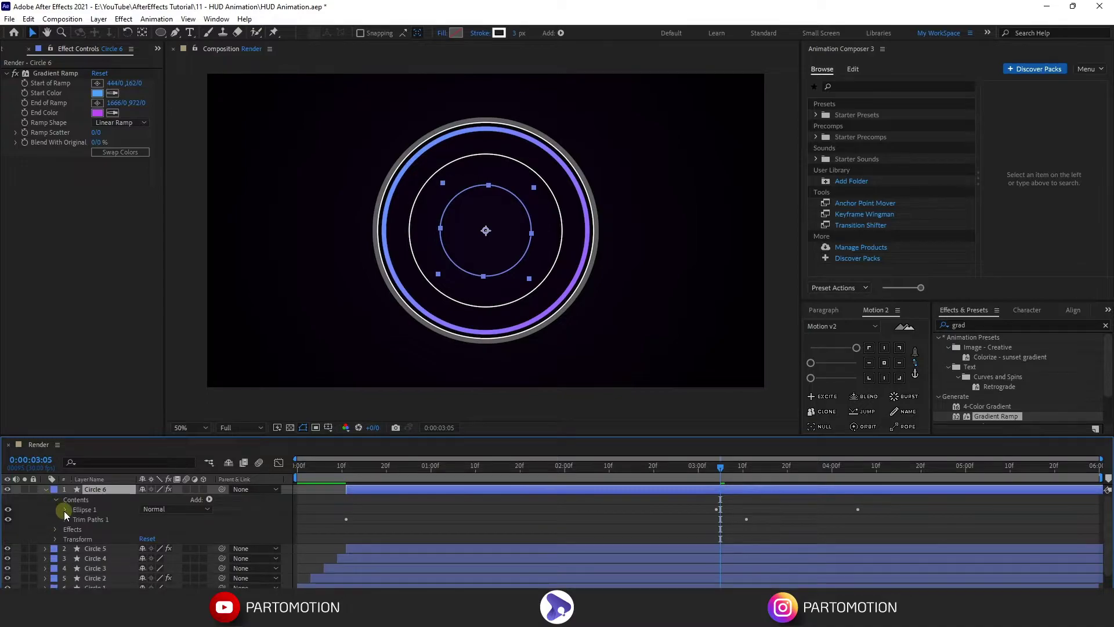
{"action": "left_click", "coordinate": [65, 509]}
{"action": "left_click", "coordinate": [75, 519]}
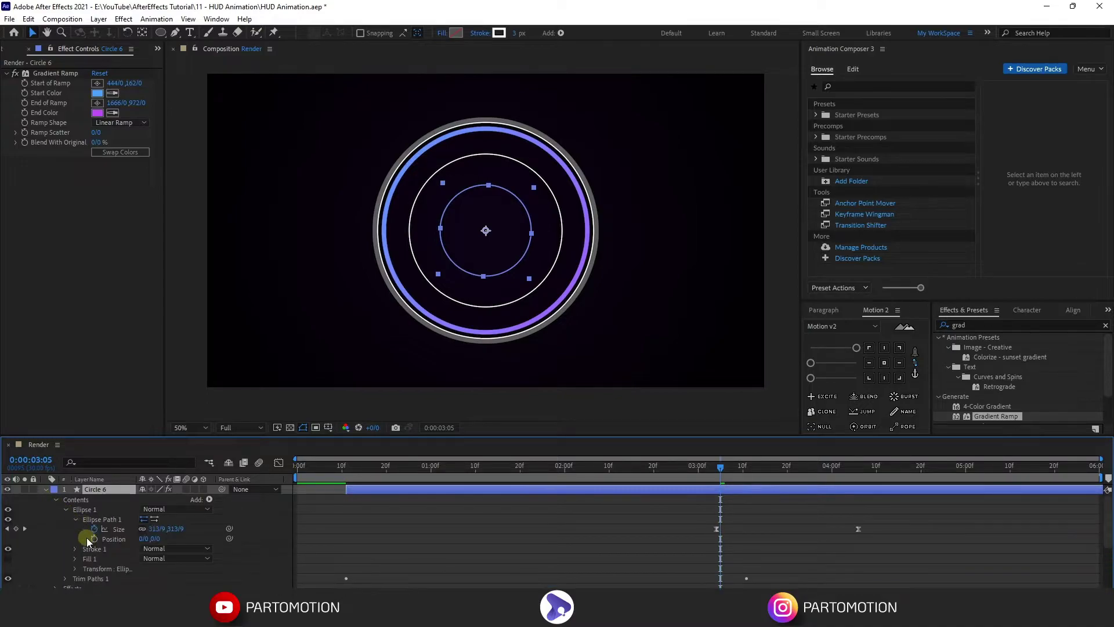
{"action": "left_click", "coordinate": [8, 529]}
{"action": "left_click_drag", "start_coordinate": [156, 529], "coordinate": [75, 547]}
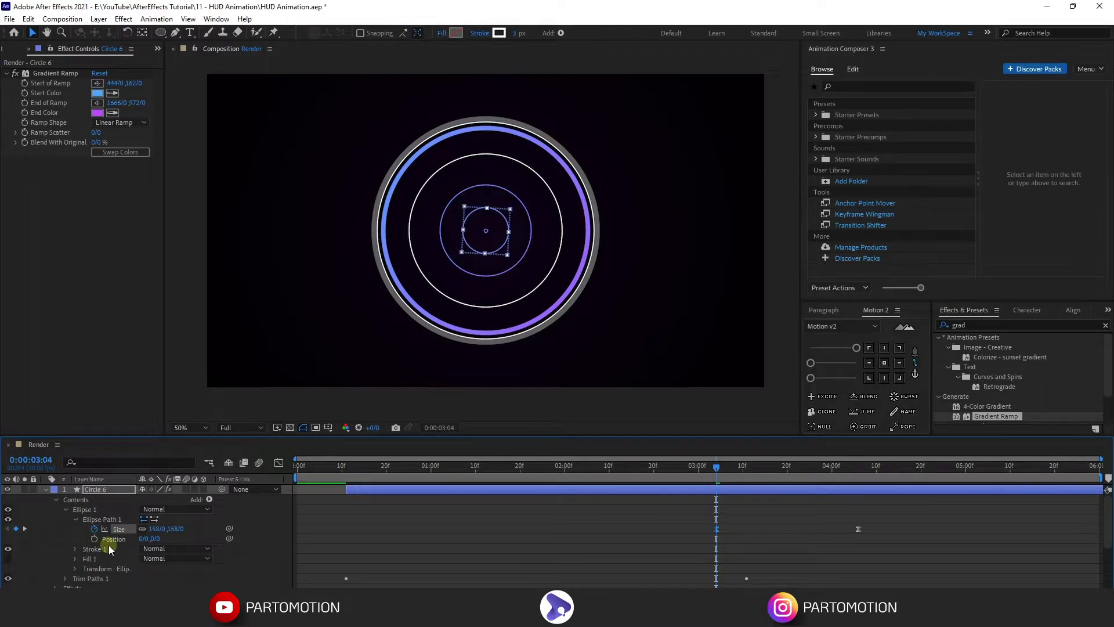
Rotate Circle 6 to -116° and make it start a few frames later.
{"action": "key", "text": "r"}
{"action": "left_click_drag", "start_coordinate": [155, 500], "coordinate": [141, 501]}
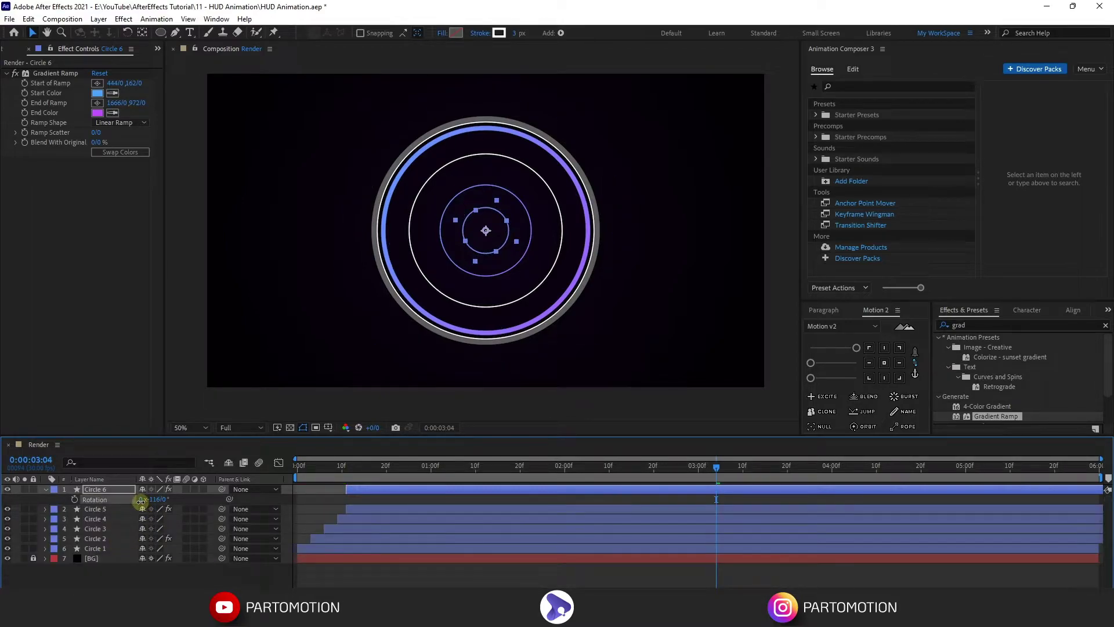
{"action": "left_click_drag", "start_coordinate": [346, 490], "coordinate": [350, 490]}
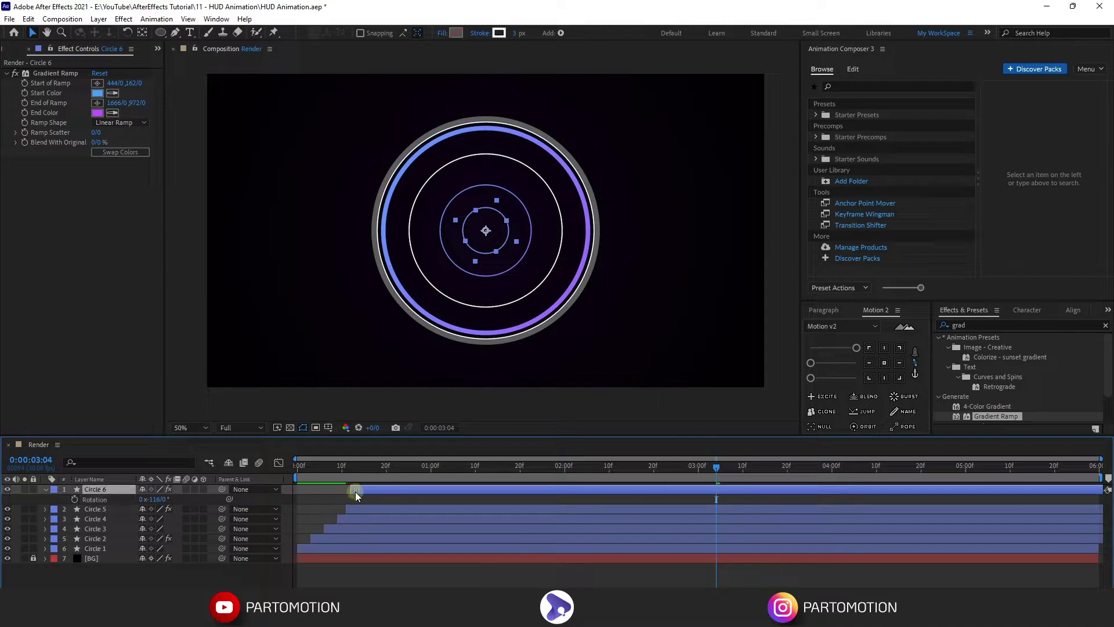
{"action": "left_click", "coordinate": [344, 518], "text": "shift"}
Give Circle 4, Circle 5 and Circle 6 a Red label.
{"action": "left_click", "coordinate": [49, 490]}
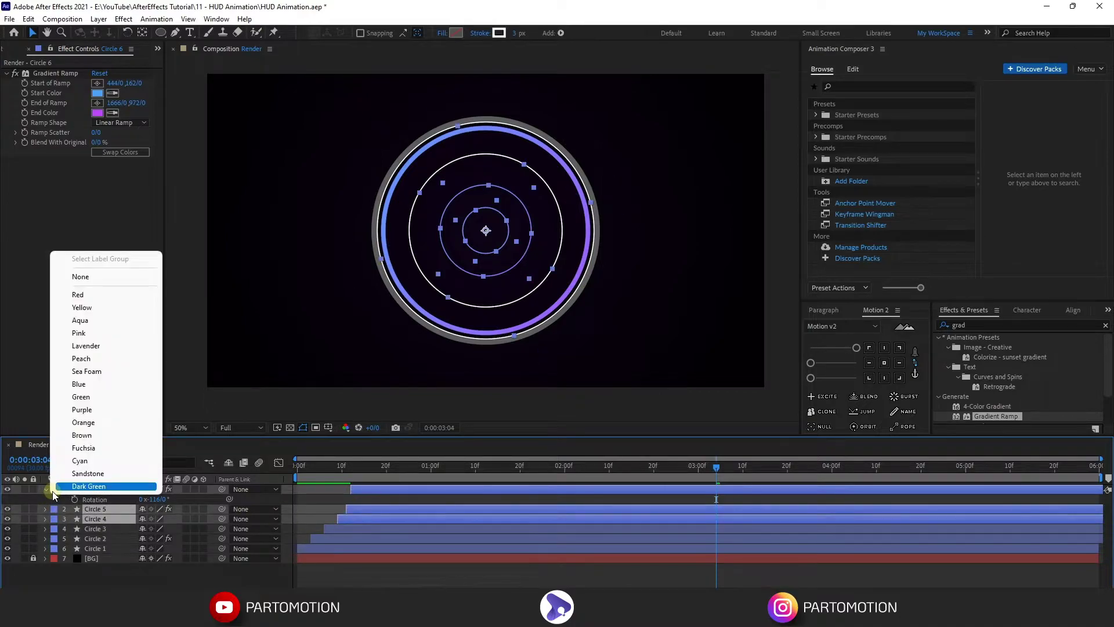
{"action": "left_click", "coordinate": [87, 299]}
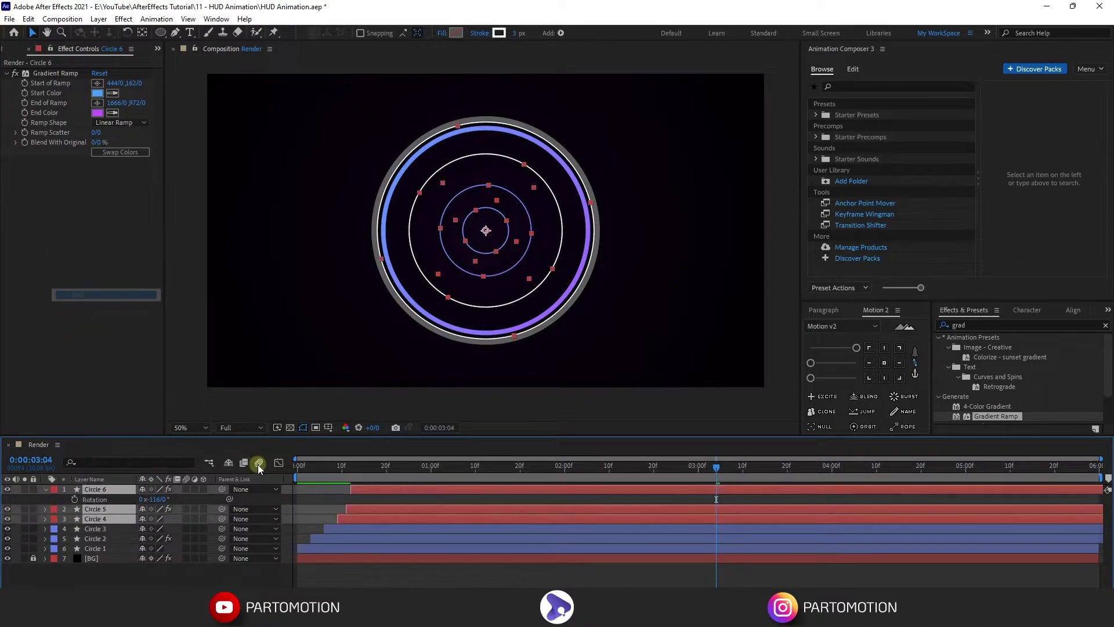
{"action": "left_click", "coordinate": [45, 489]}
Preview the six-ring animation from the start, stopping near 2:22.
{"action": "left_click_drag", "start_coordinate": [334, 473], "coordinate": [297, 466]}
{"action": "key", "text": "space"}
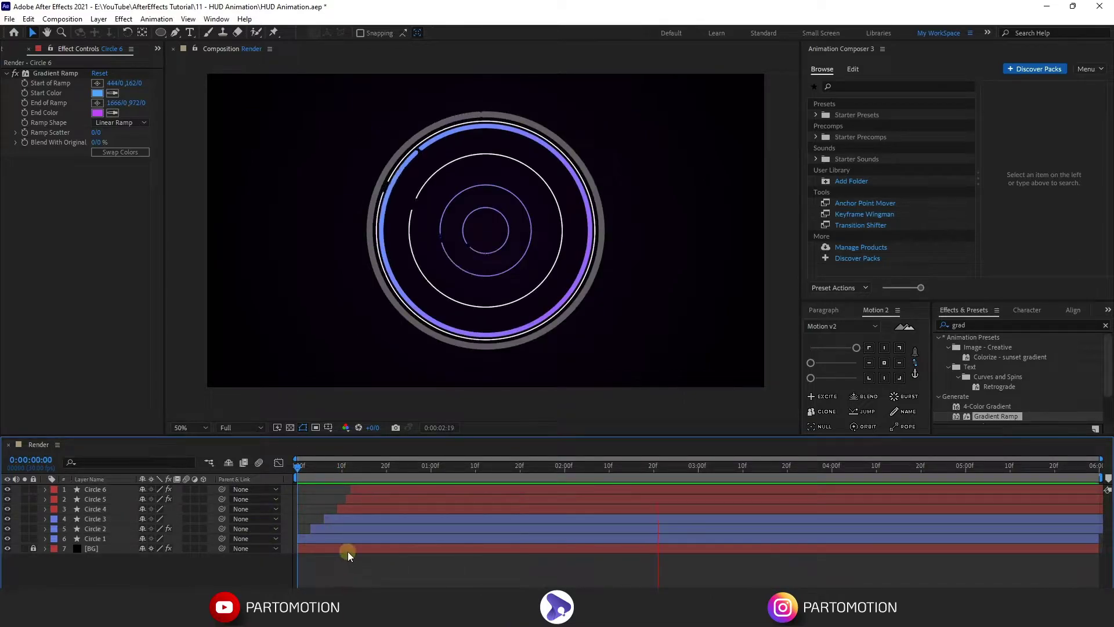
{"action": "key", "text": "space"}
{"action": "key", "text": "space"}
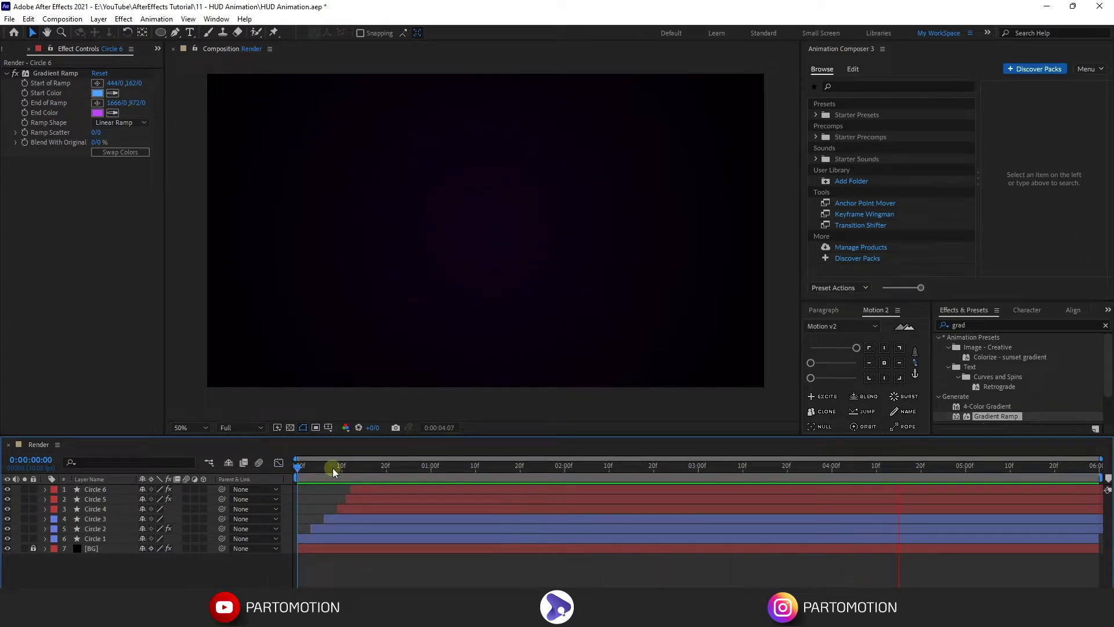
{"action": "left_click_drag", "start_coordinate": [333, 468], "coordinate": [680, 524]}
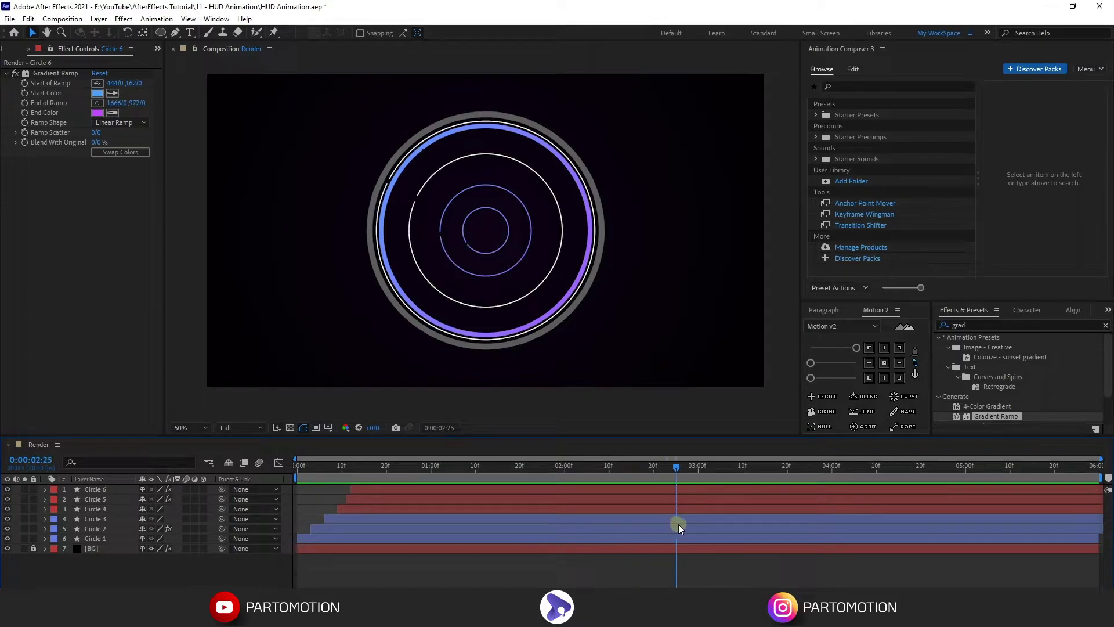
Apply Stylize > Glow to Circle 2 with Glow Threshold 84.7% and Glow Radius 20.
{"action": "left_click", "coordinate": [972, 324]}
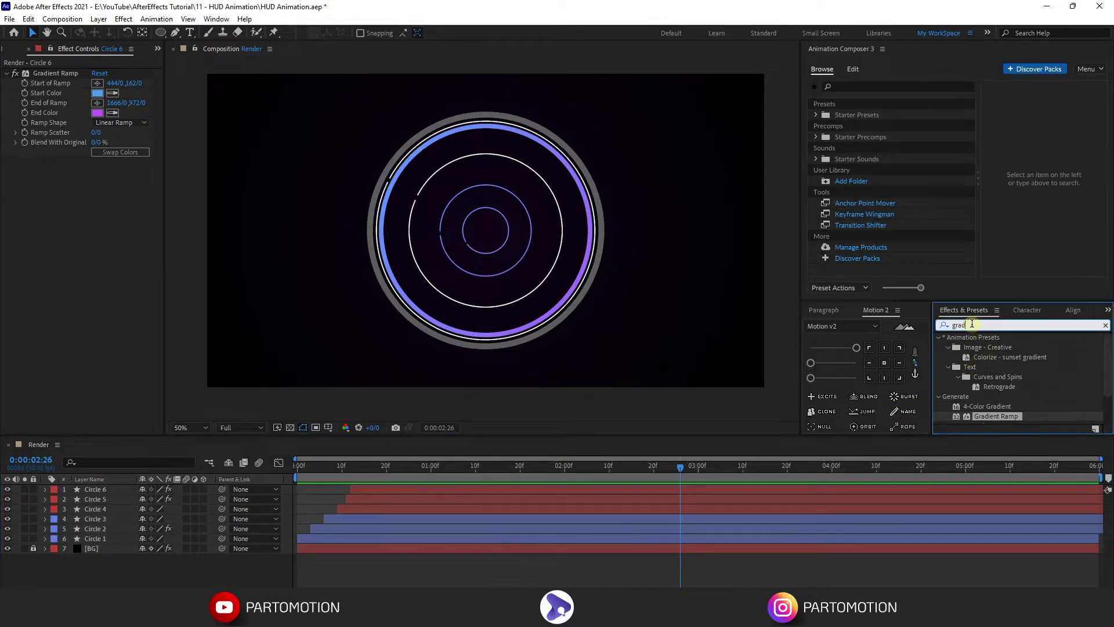
{"action": "type", "text": "glow"}
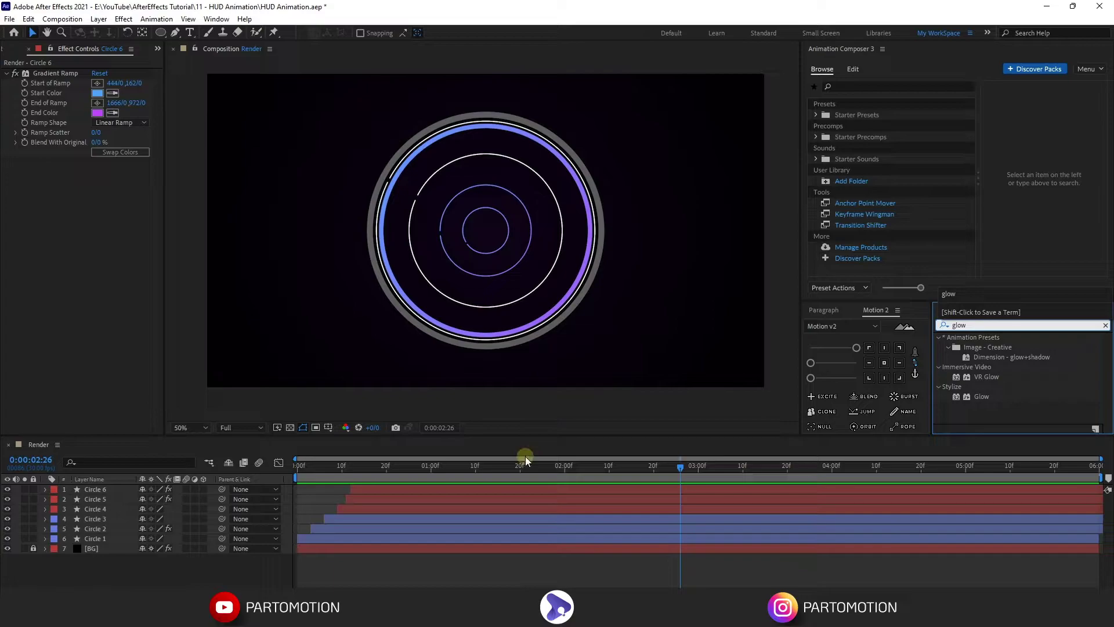
{"action": "left_click", "coordinate": [109, 528]}
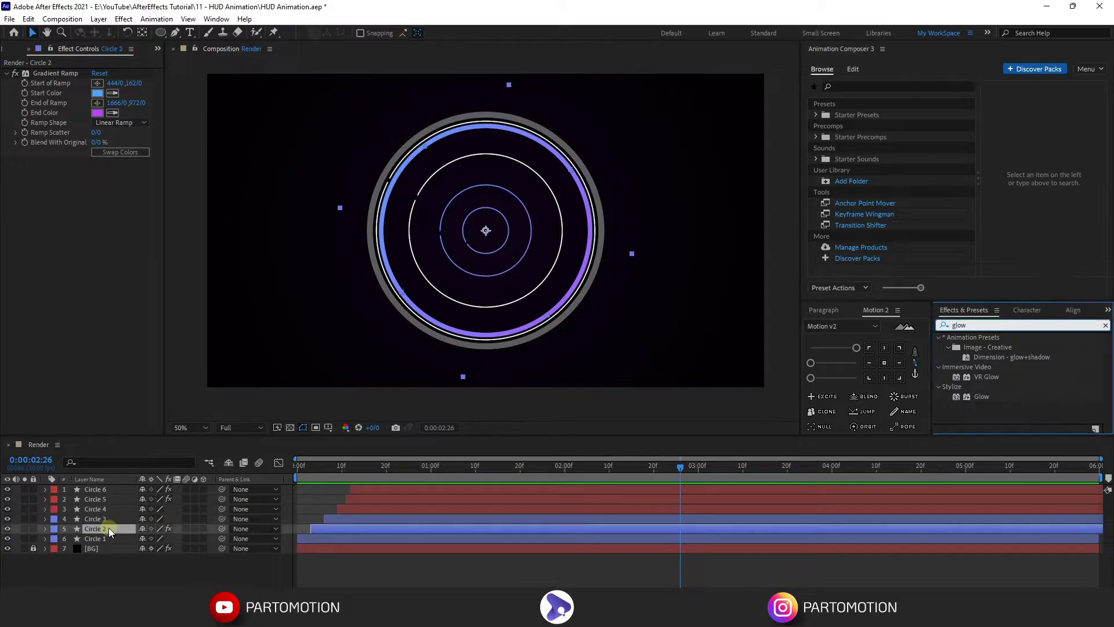
{"action": "left_click", "coordinate": [8, 529]}
{"action": "left_click", "coordinate": [8, 528]}
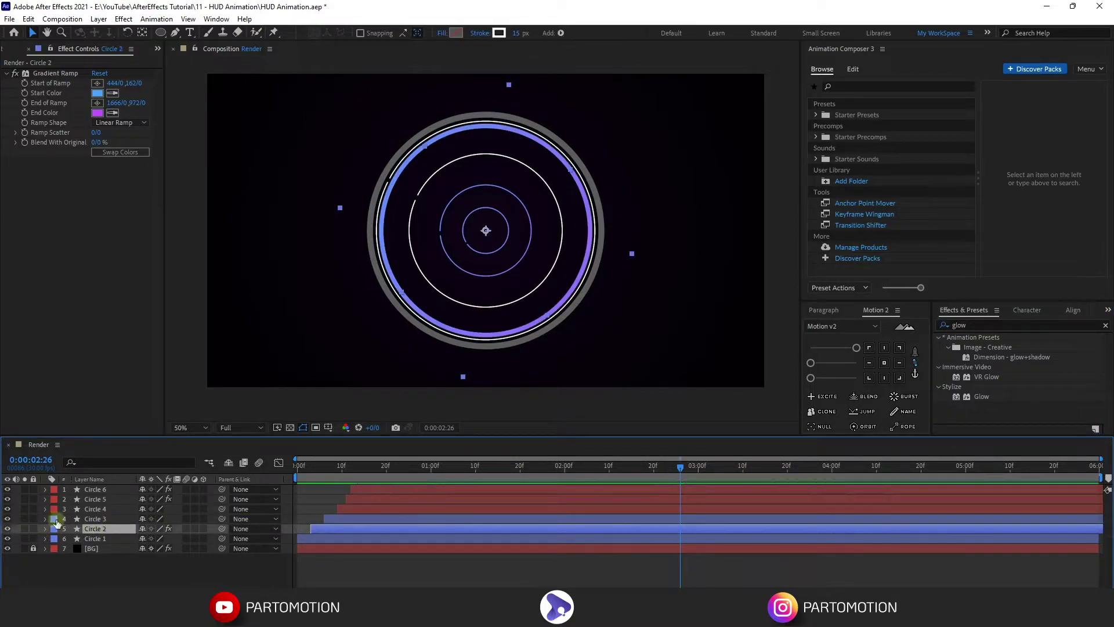
{"action": "double_click", "coordinate": [981, 396]}
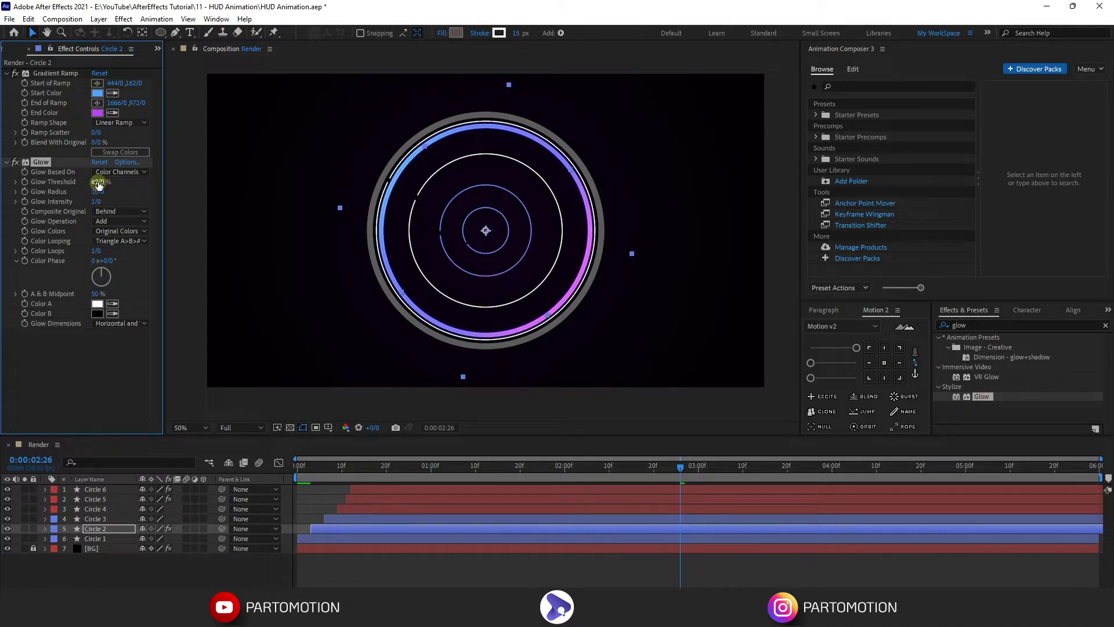
{"action": "mouse_move", "coordinate": [97, 182]}
{"action": "left_mouse_down"}
{"action": "mouse_move", "coordinate": [149, 183]}
{"action": "mouse_move", "coordinate": [113, 196]}
{"action": "mouse_move", "coordinate": [94, 183]}
{"action": "left_mouse_up"}
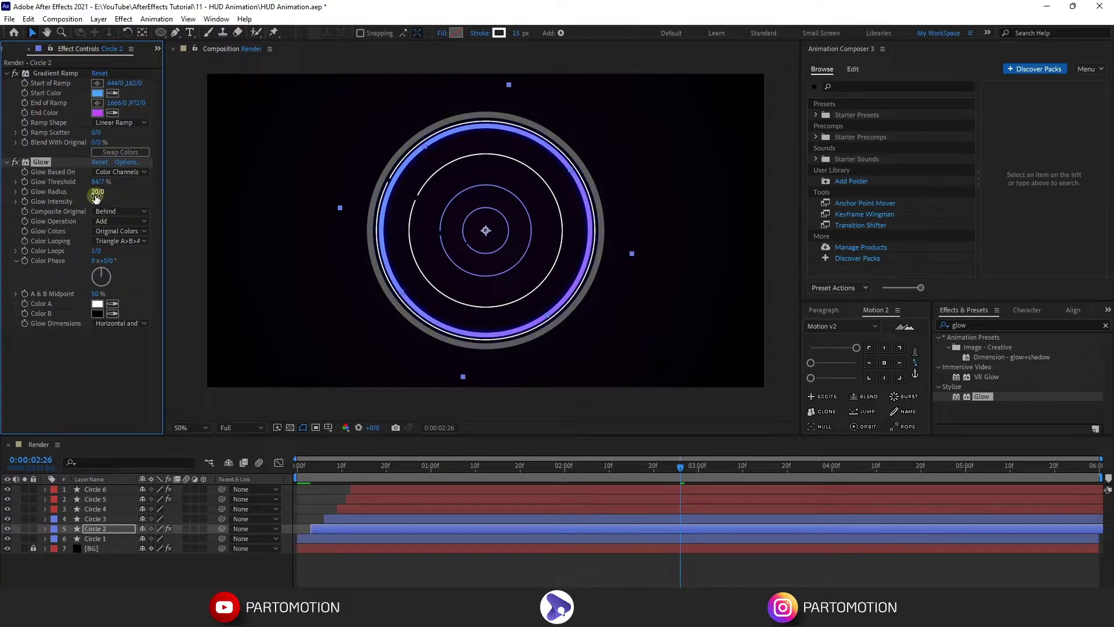
{"action": "mouse_move", "coordinate": [359, 469]}
{"action": "left_mouse_down"}
{"action": "mouse_move", "coordinate": [515, 468]}
{"action": "mouse_move", "coordinate": [600, 505]}
{"action": "left_mouse_up"}
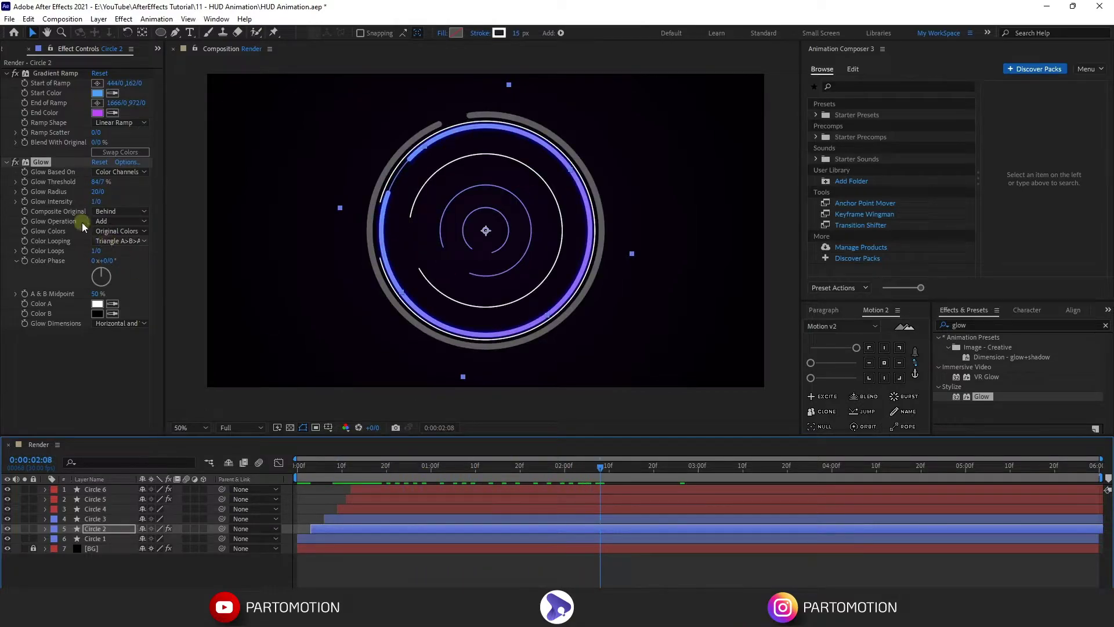
Copy Circle 2's Glow and paste it onto Circle 5 and Circle 6.
{"action": "left_click", "coordinate": [42, 163]}
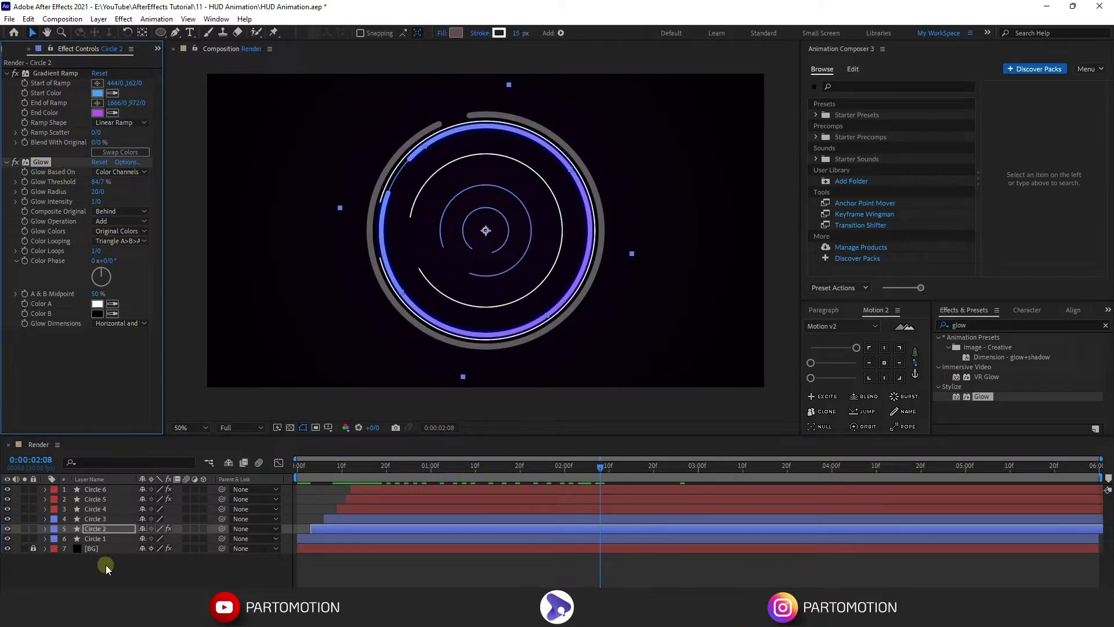
{"action": "left_click", "coordinate": [97, 500]}
{"action": "key", "text": "ctrl+v"}
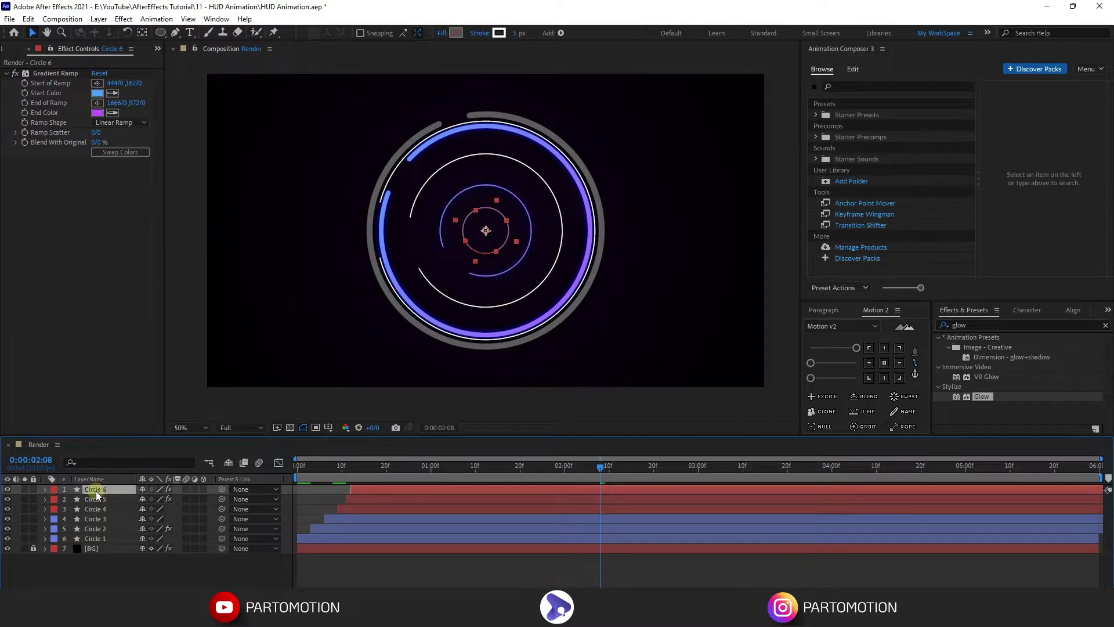
{"action": "left_click", "coordinate": [96, 491]}
{"action": "key", "text": "ctrl+v"}
Preview the animation from the start and save the project.
{"action": "key", "text": "Home"}
{"action": "key", "text": "space"}
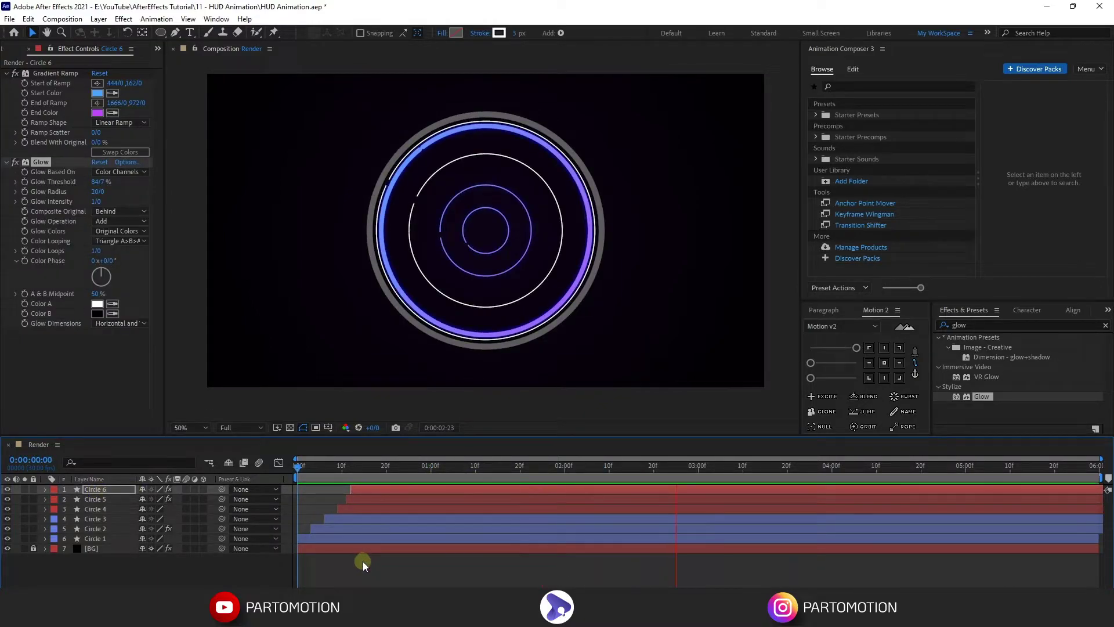
{"action": "key", "text": "ctrl+s"}
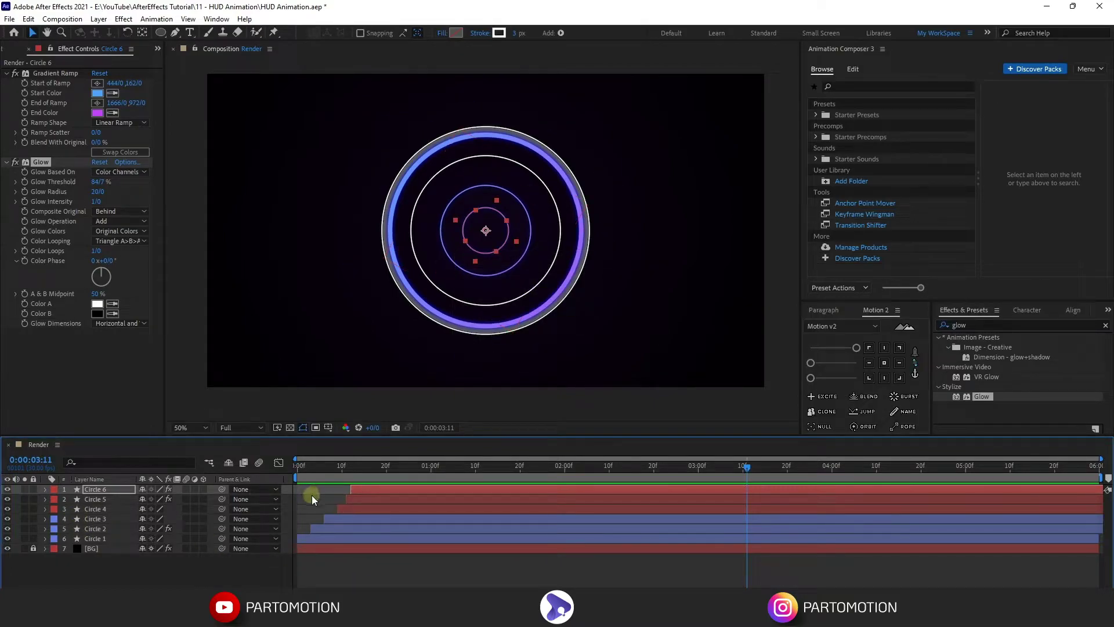
{"action": "left_click", "coordinate": [116, 509]}
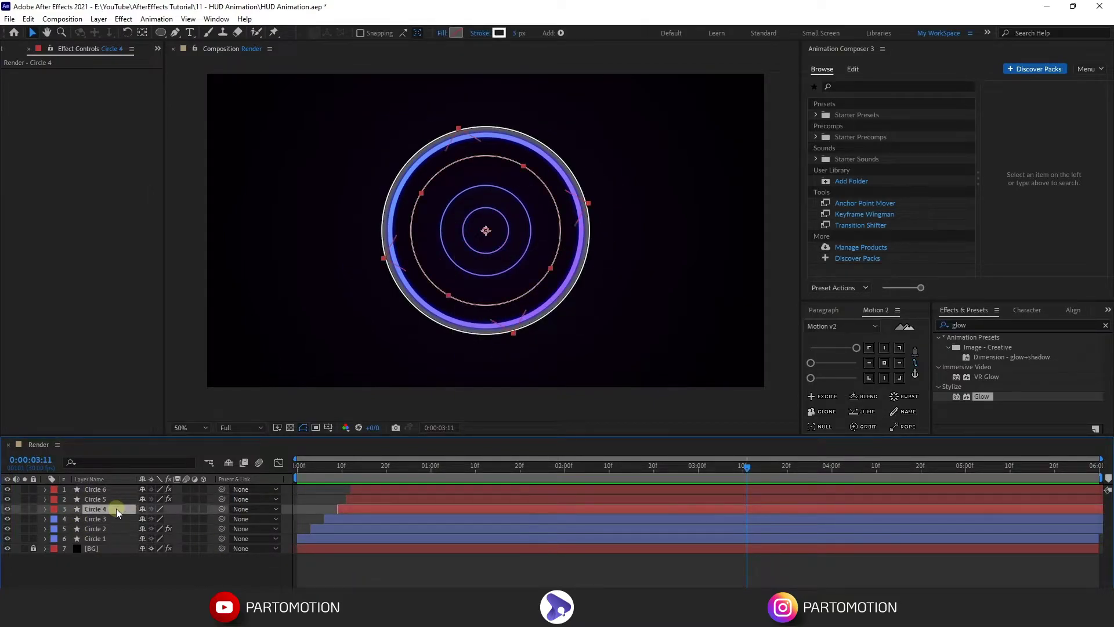
Duplicate Circle 4 as Circle 7 at the top and enlarge it beyond the outer ring.
{"action": "key", "text": "ctrl+d"}
{"action": "left_click_drag", "start_coordinate": [106, 507], "coordinate": [114, 488]}
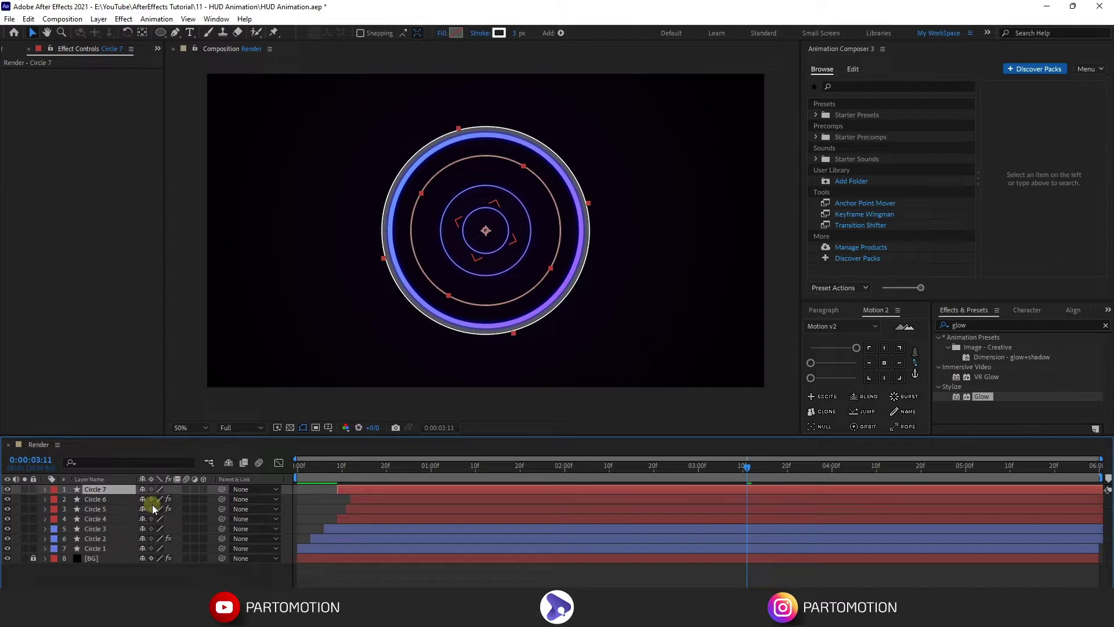
{"action": "key", "text": "u"}
{"action": "left_click", "coordinate": [708, 467]}
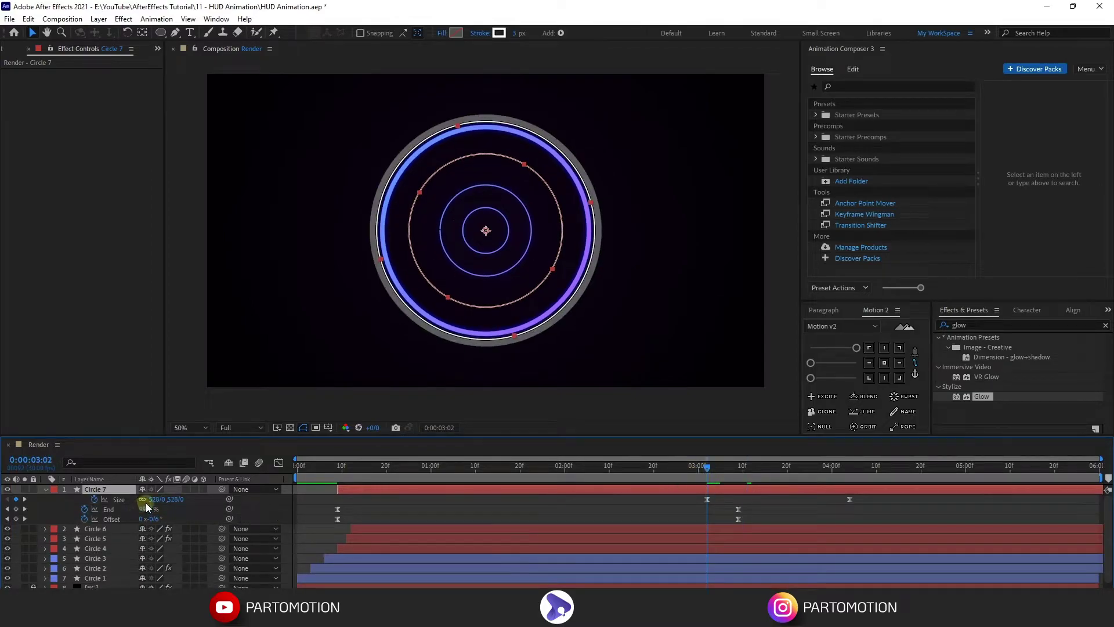
{"action": "mouse_move", "coordinate": [152, 499]}
{"action": "left_mouse_down"}
{"action": "mouse_move", "coordinate": [457, 504]}
{"action": "mouse_move", "coordinate": [81, 502]}
{"action": "left_mouse_up"}
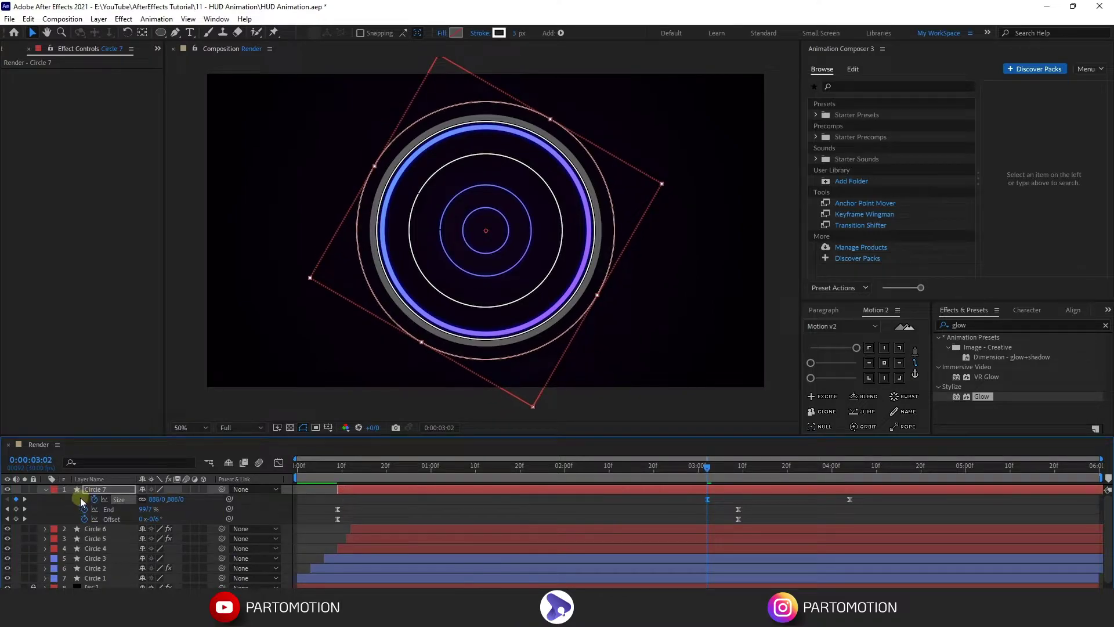
Set Circle 7's label colour to Fuchsia.
{"action": "left_click", "coordinate": [54, 489]}
{"action": "left_click", "coordinate": [99, 334]}
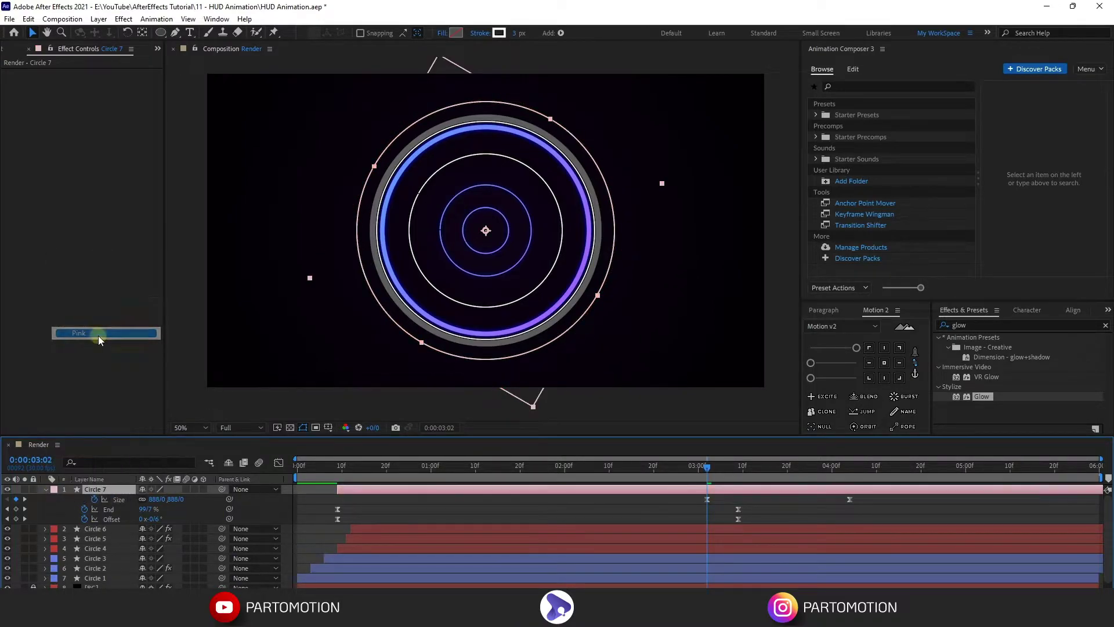
{"action": "left_click", "coordinate": [54, 489]}
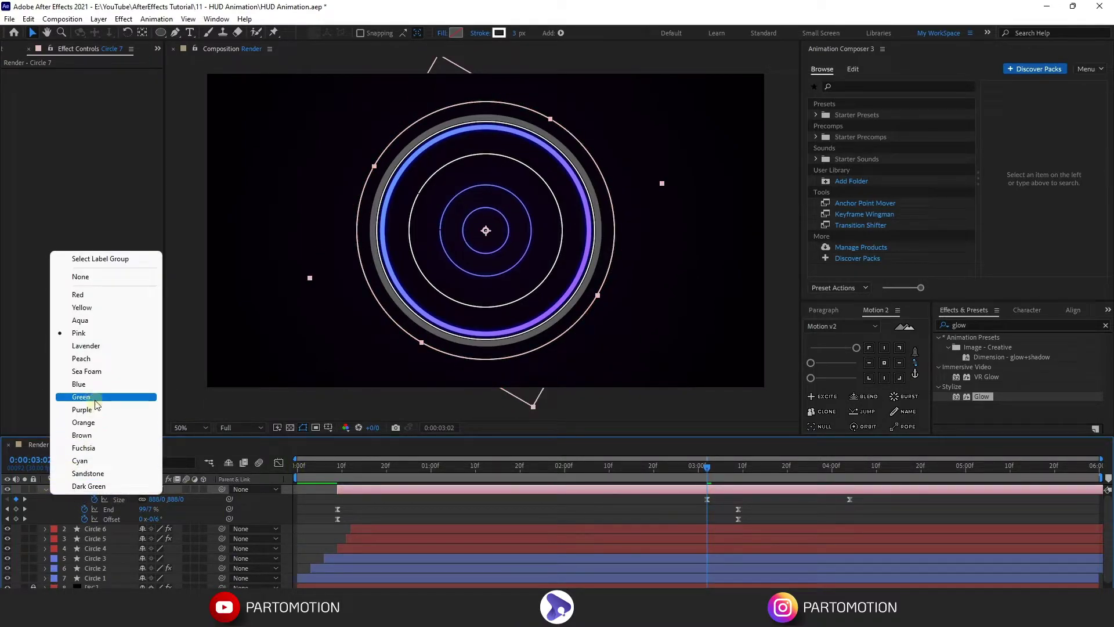
{"action": "left_click", "coordinate": [90, 448]}
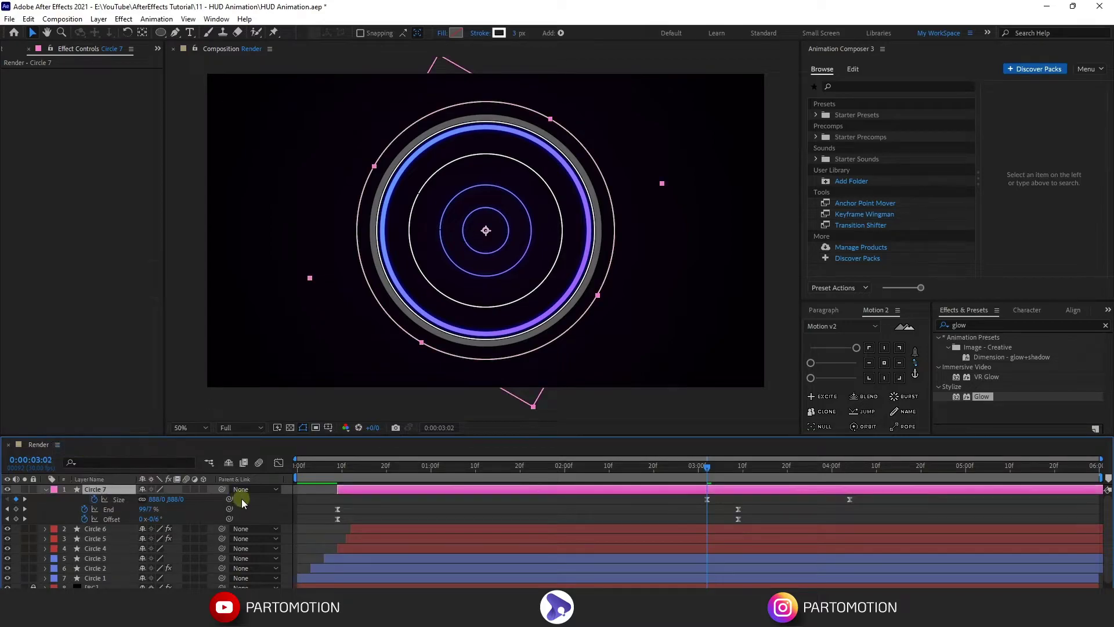
{"action": "left_click", "coordinate": [45, 489]}
Add dashes to Circle 7's Stroke 1 and raise Dash to about 357 for long arcs.
{"action": "left_click", "coordinate": [45, 490]}
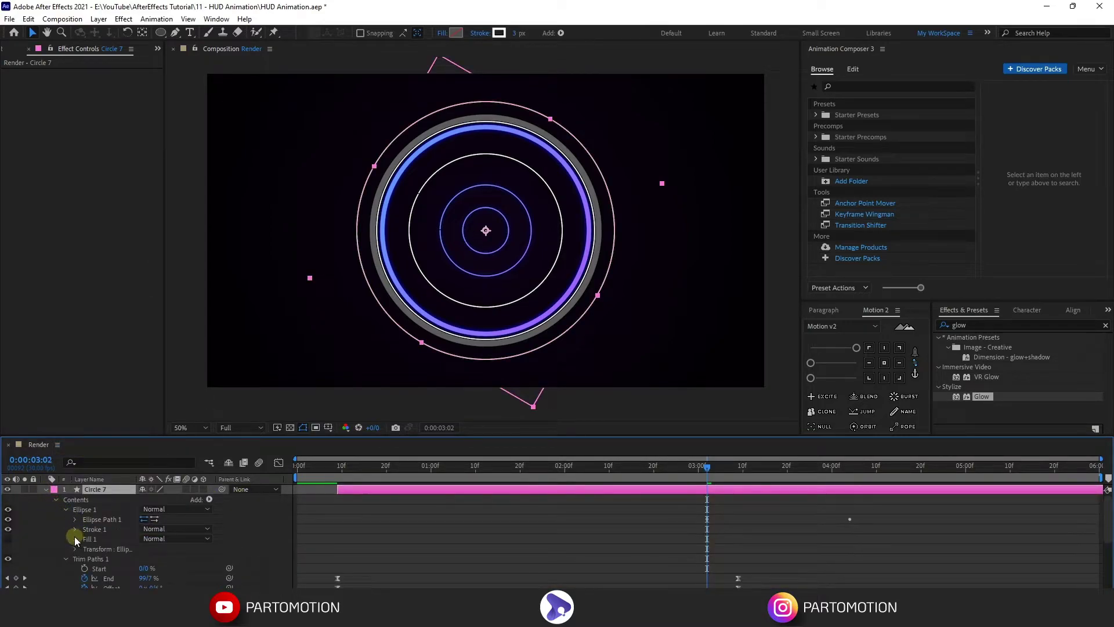
{"action": "left_click", "coordinate": [75, 528]}
{"action": "scroll", "coordinate": [87, 540], "scroll_direction": "down", "scroll_amount": 2}
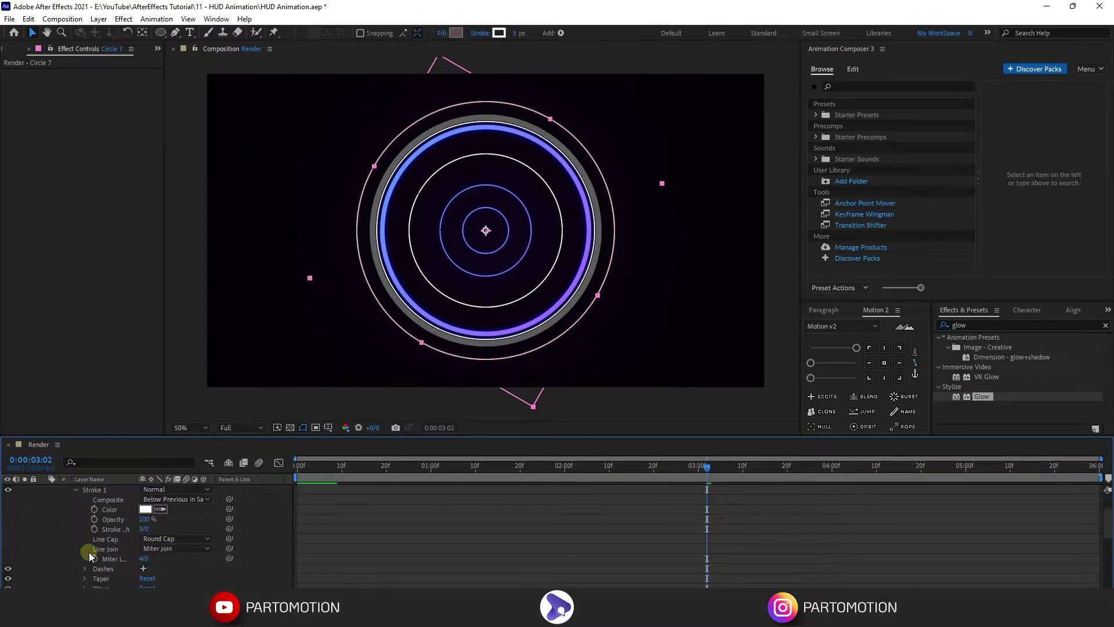
{"action": "left_click", "coordinate": [143, 568]}
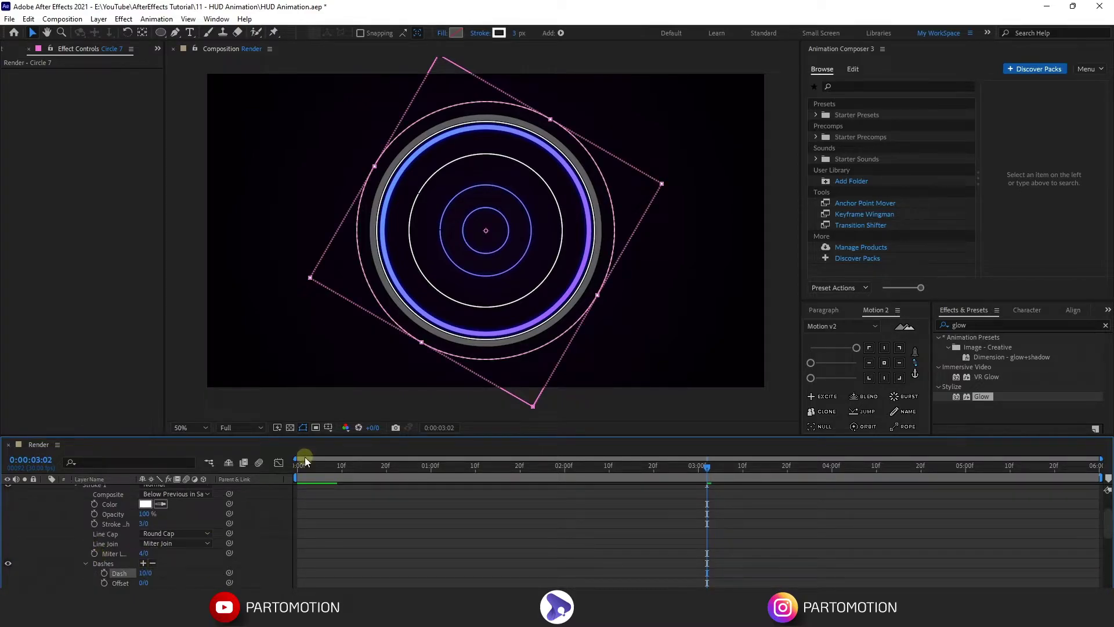
{"action": "left_click", "coordinate": [298, 428]}
{"action": "scroll", "coordinate": [145, 571], "scroll_direction": "down", "scroll_amount": 1}
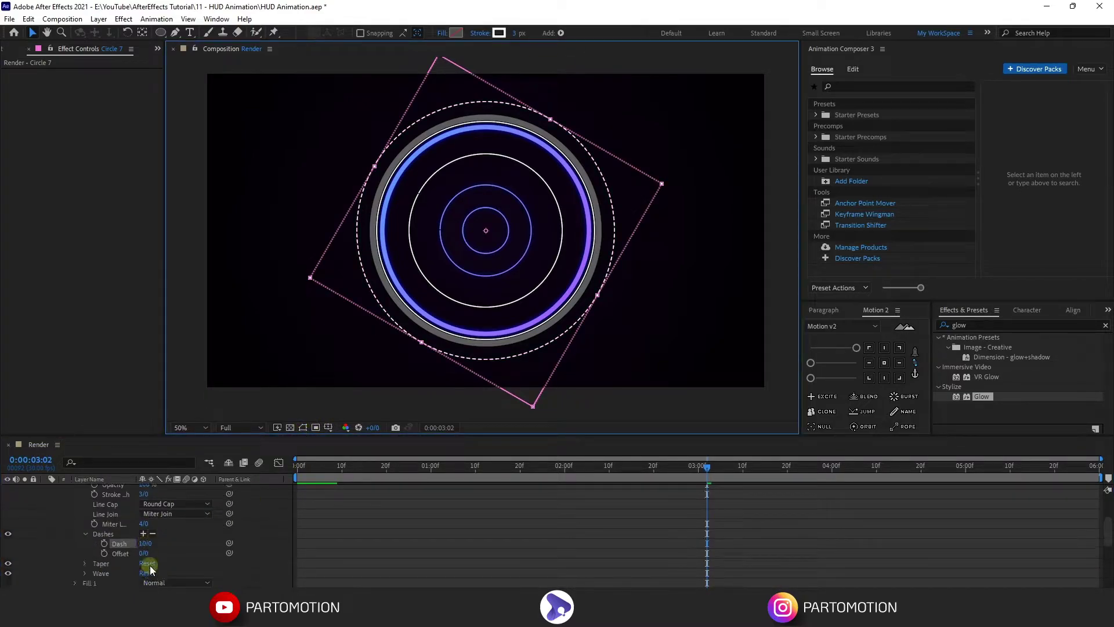
{"action": "mouse_move", "coordinate": [145, 543]}
{"action": "left_mouse_down"}
{"action": "mouse_move", "coordinate": [282, 536]}
{"action": "mouse_move", "coordinate": [354, 556]}
{"action": "left_mouse_up"}
{"action": "right_click", "coordinate": [355, 556]}
{"action": "left_click", "coordinate": [316, 548]}
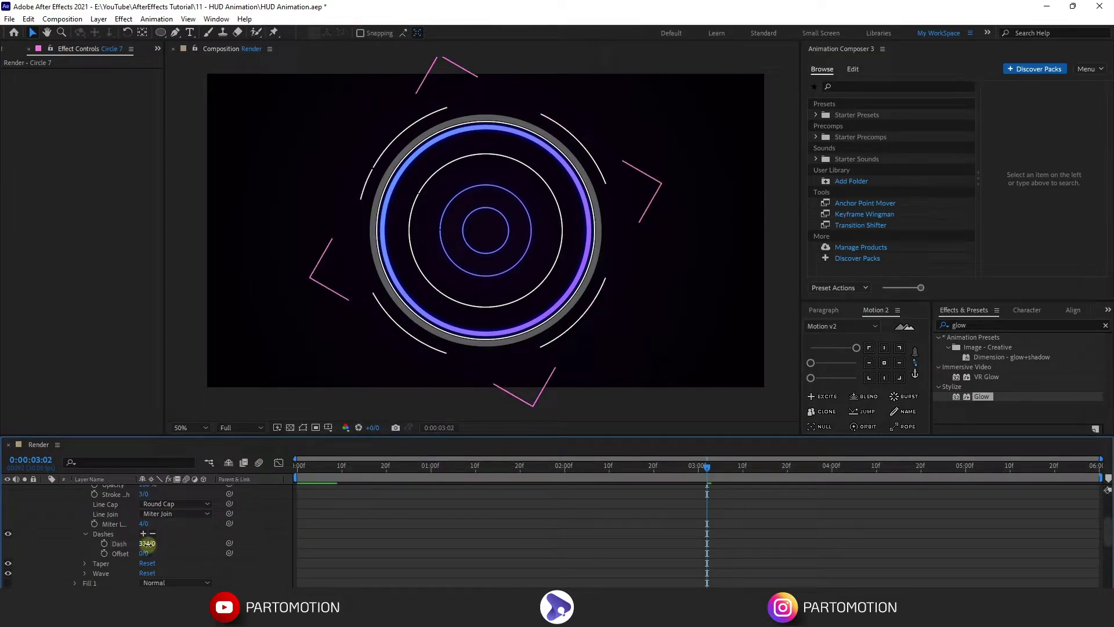
{"action": "left_click_drag", "start_coordinate": [147, 543], "coordinate": [158, 545]}
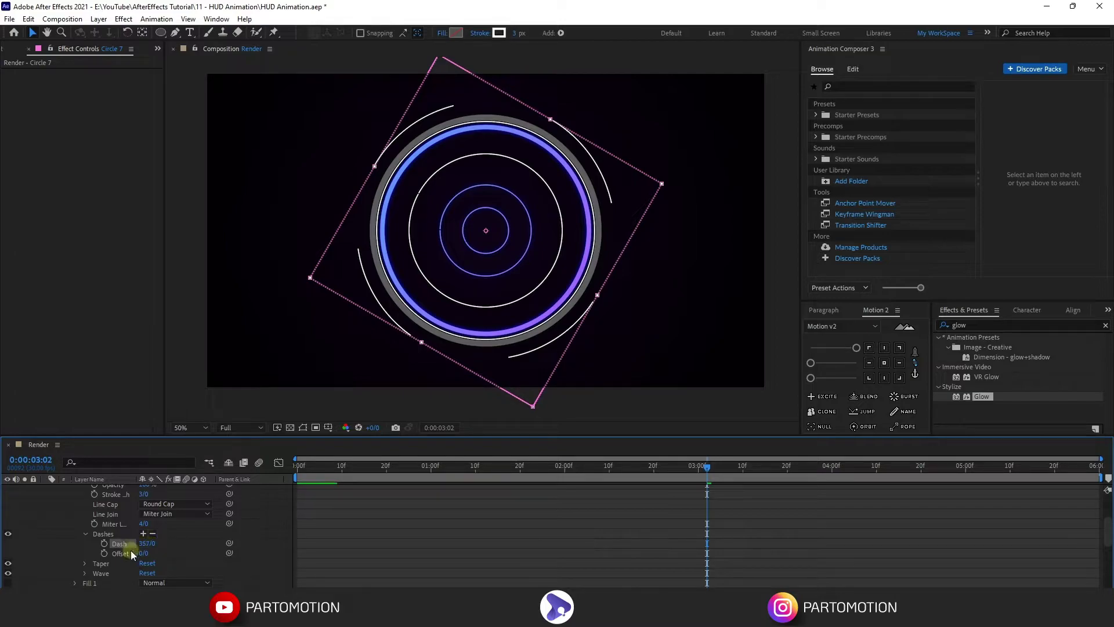
Set Circle 7's stroke width to 5 px.
{"action": "left_click", "coordinate": [515, 33]}
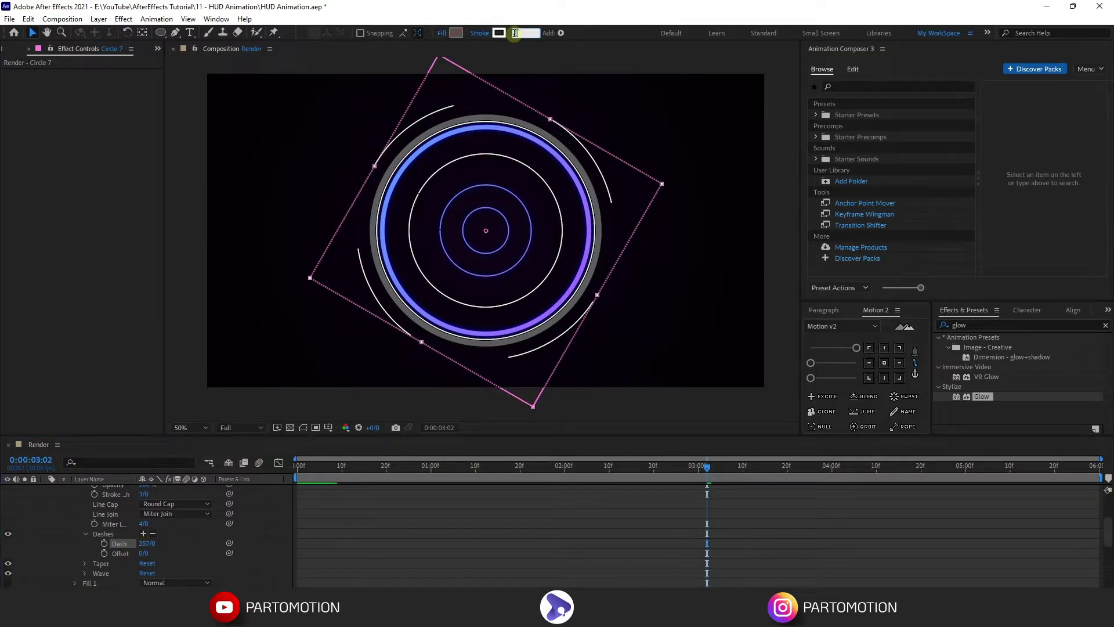
{"action": "type", "text": "5"}
{"action": "key", "text": "Return"}
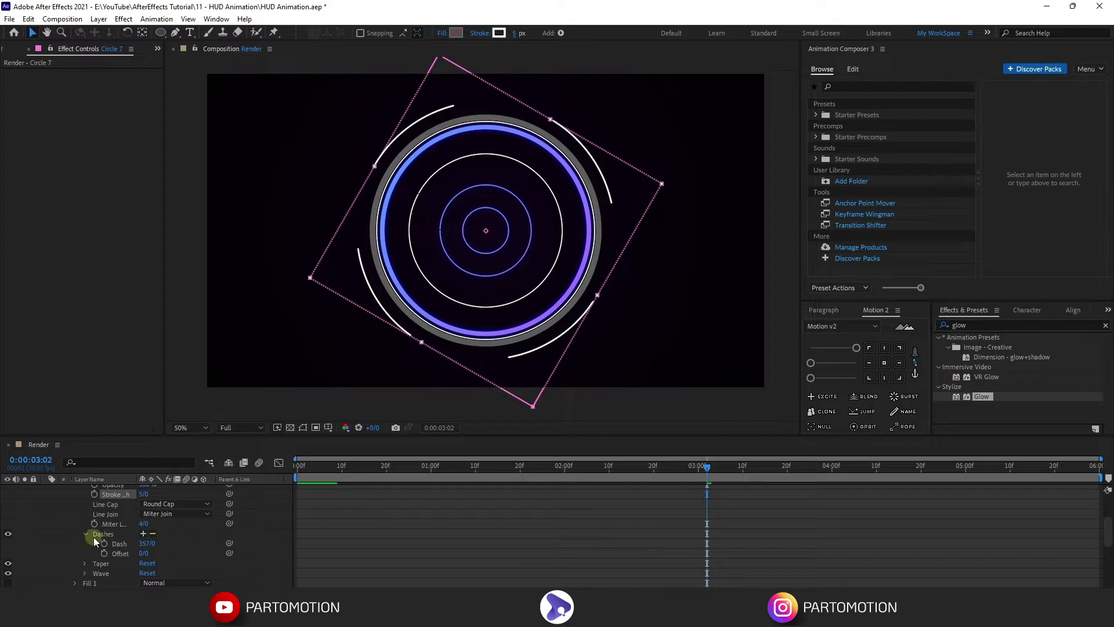
{"action": "scroll", "coordinate": [55, 505], "scroll_direction": "up", "scroll_amount": 5}
Copy Circle 2's Gradient Ramp and Glow effects onto Circle 7.
{"action": "left_click", "coordinate": [47, 490]}
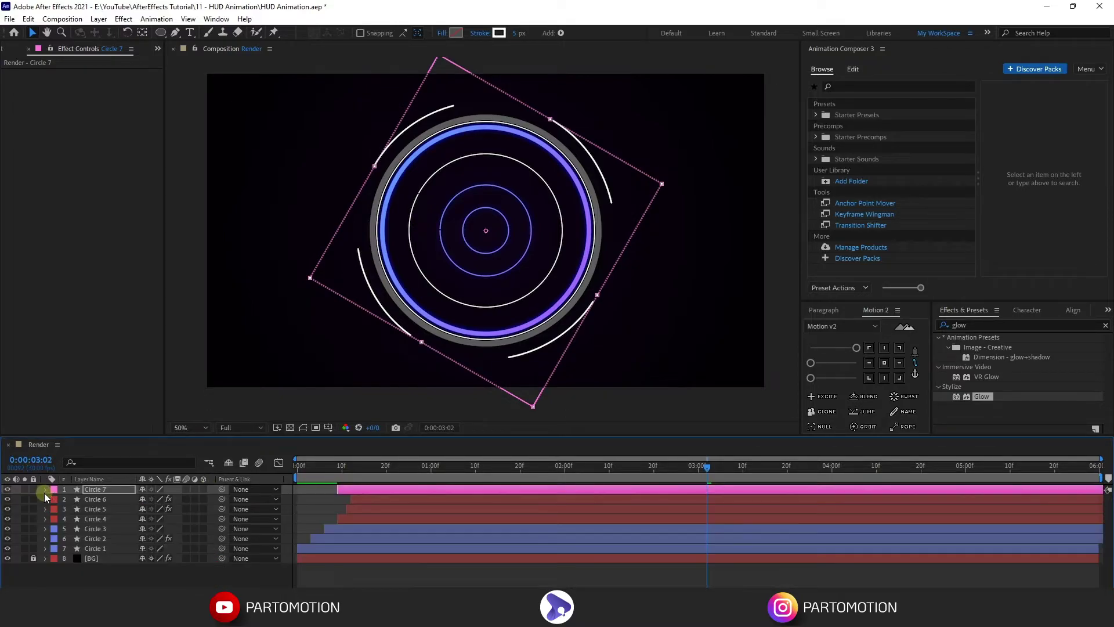
{"action": "left_click", "coordinate": [95, 528]}
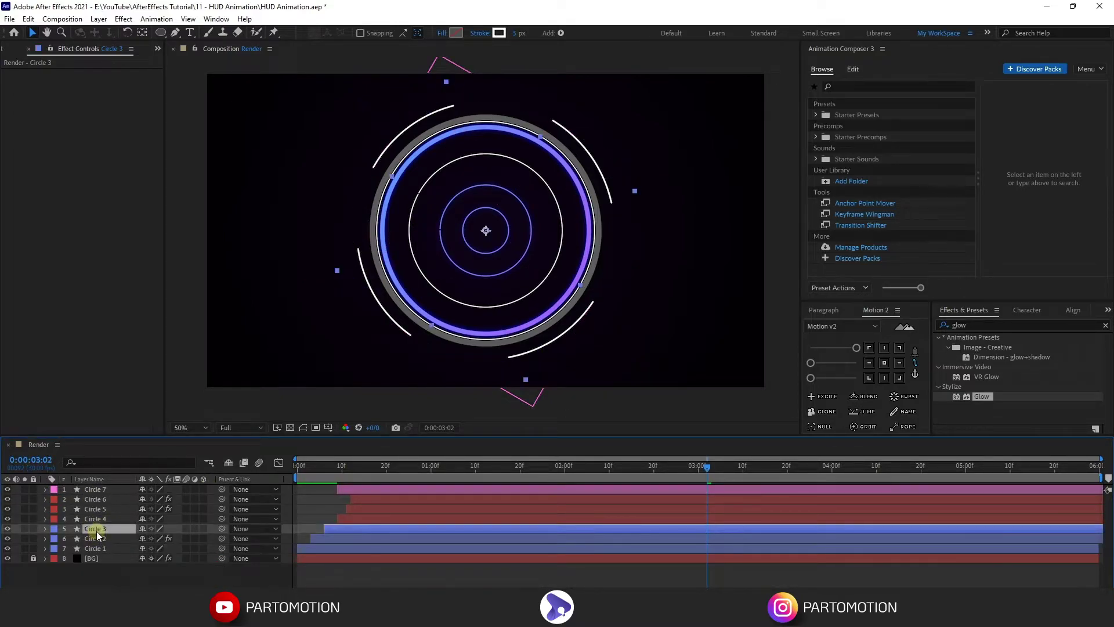
{"action": "left_click", "coordinate": [102, 538]}
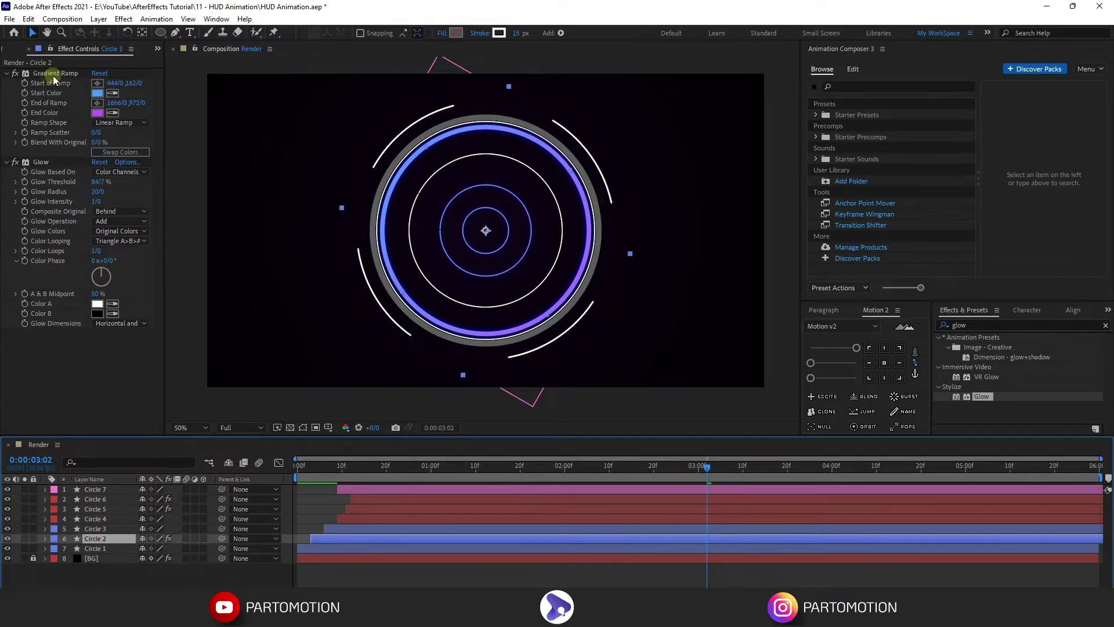
{"action": "left_click", "coordinate": [53, 75]}
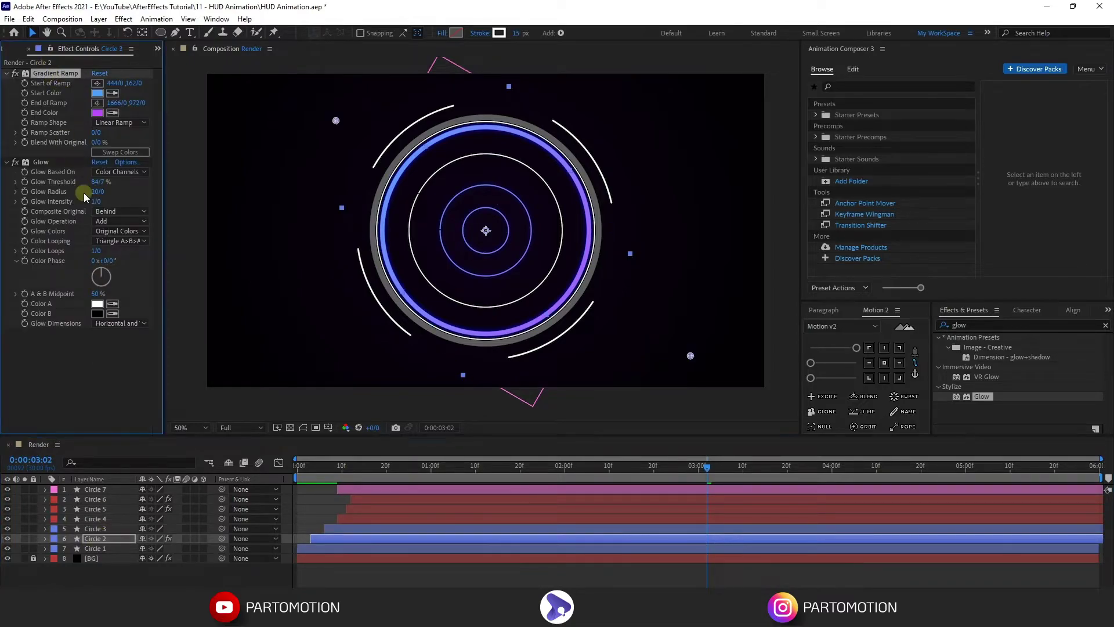
{"action": "left_click", "coordinate": [89, 489]}
{"action": "key", "text": "ctrl+v"}
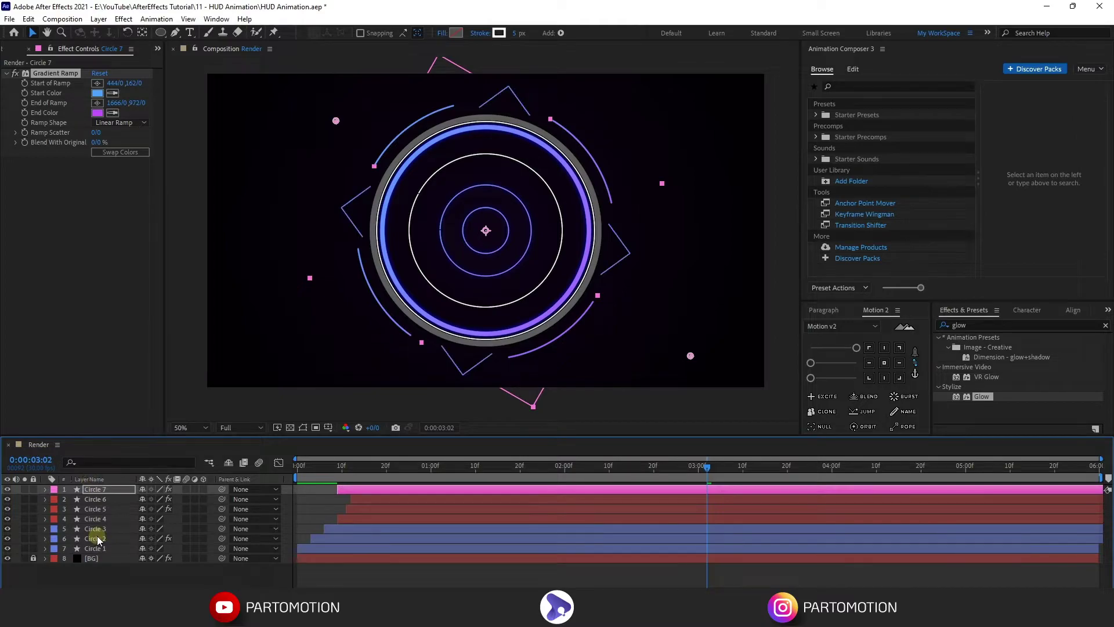
{"action": "left_click", "coordinate": [96, 535]}
{"action": "left_click", "coordinate": [54, 162]}
{"action": "left_click", "coordinate": [93, 489]}
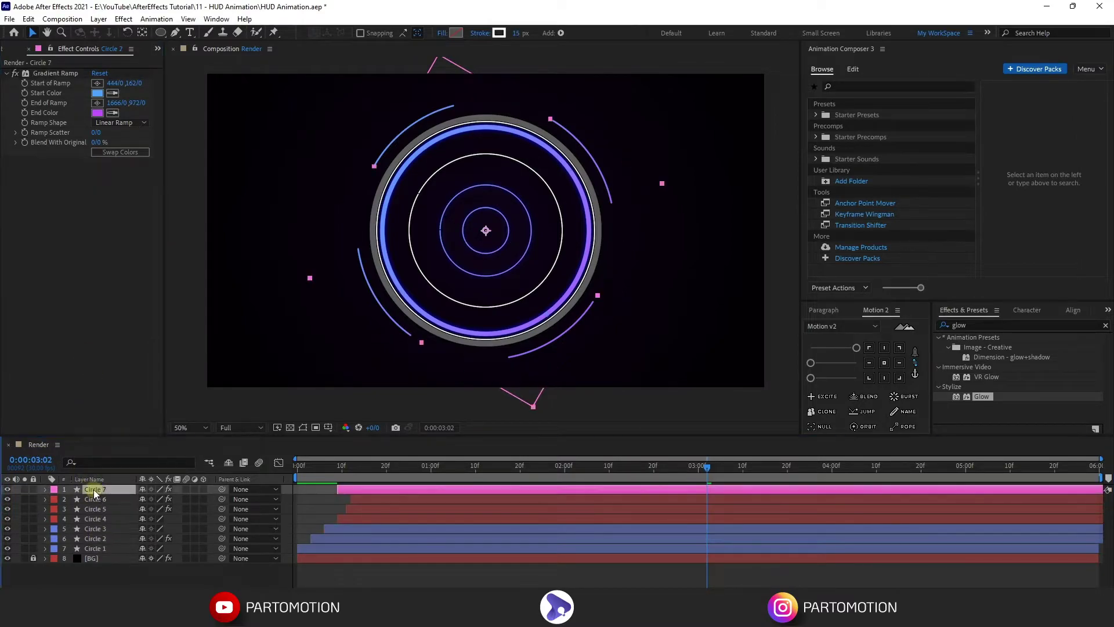
{"action": "key", "text": "ctrl+v"}
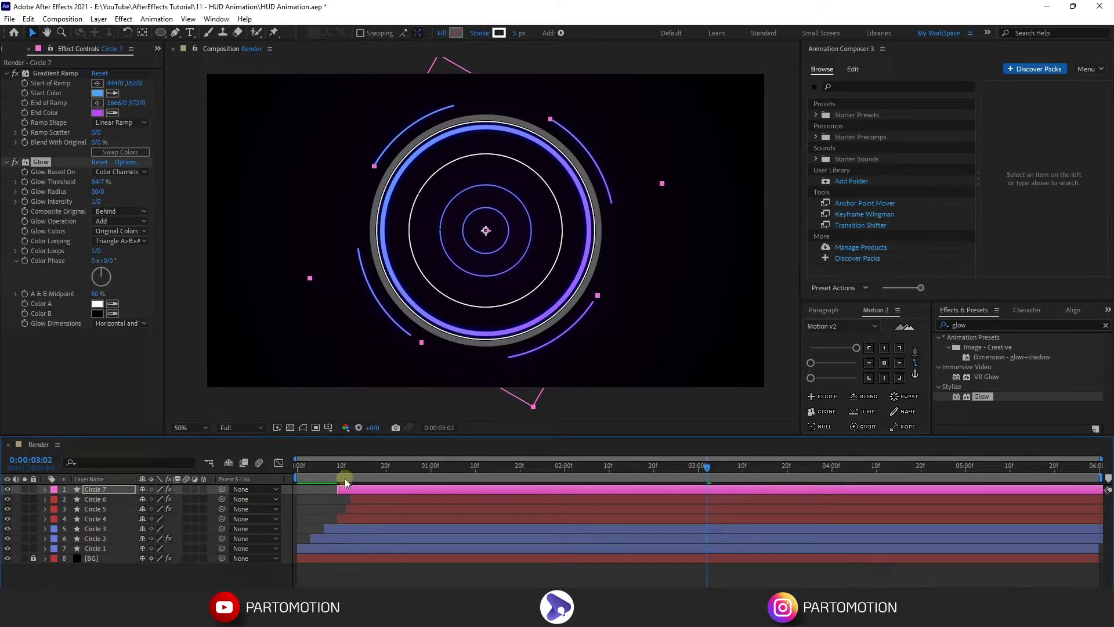
Make Circle 7 start slightly earlier and preview from the start.
{"action": "left_click_drag", "start_coordinate": [346, 489], "coordinate": [327, 508]}
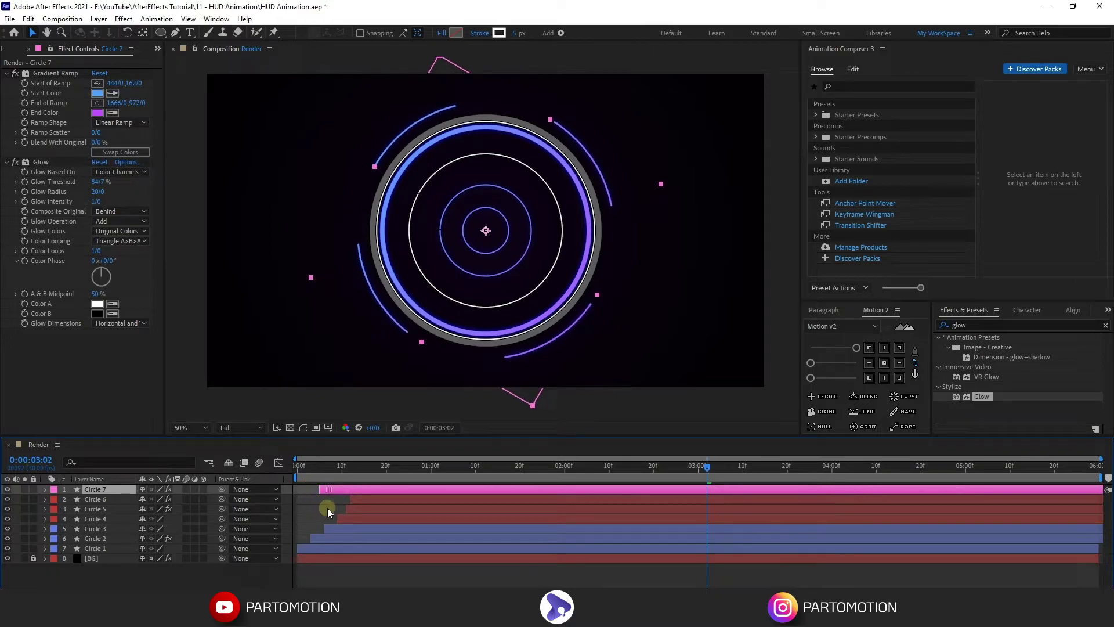
{"action": "key", "text": "Home"}
{"action": "key", "text": "space"}
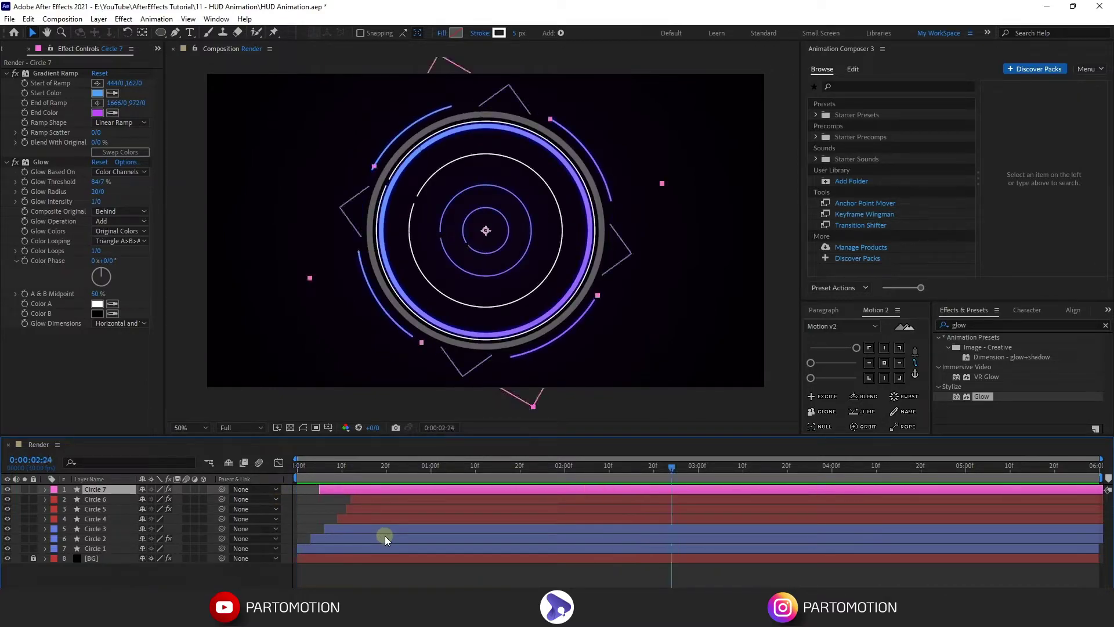
Set Scale and Opacity keyframes on Circle 7 at 2:28.
{"action": "key", "text": "space"}
{"action": "key", "text": "u"}
{"action": "key", "text": "k"}
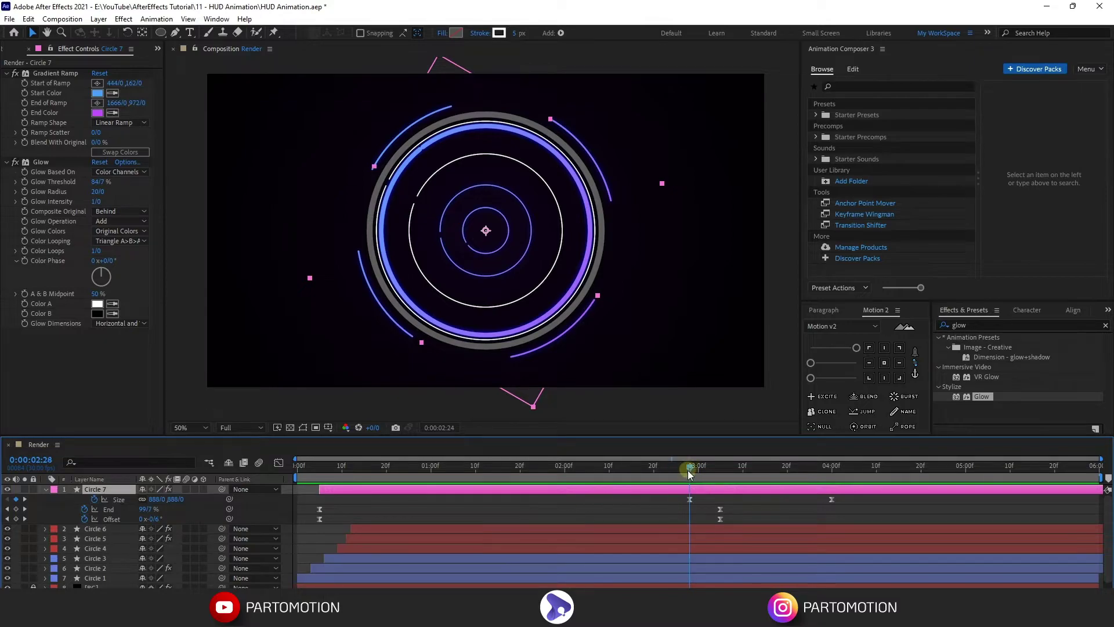
{"action": "left_click", "coordinate": [95, 498]}
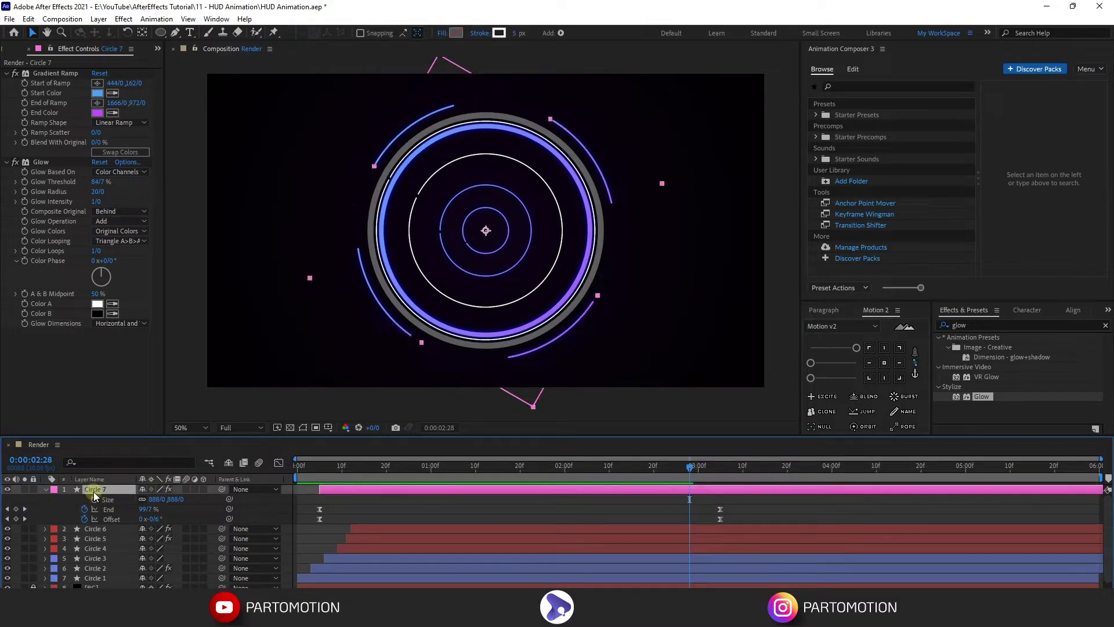
{"action": "key", "text": "shift+s"}
{"action": "key", "text": "shift+t"}
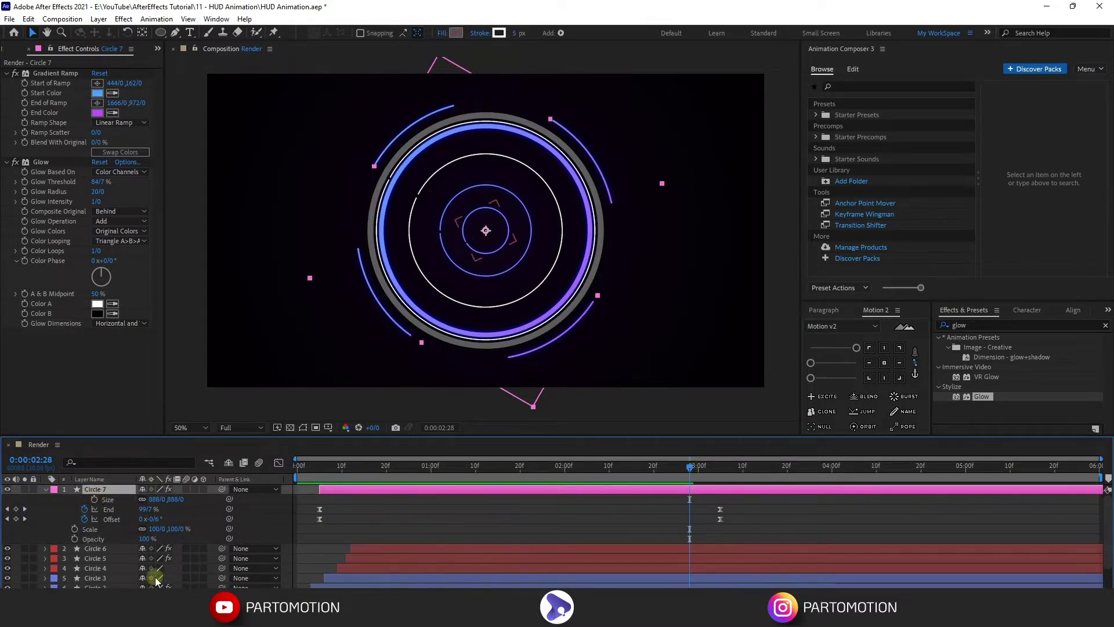
{"action": "left_click", "coordinate": [75, 529]}
{"action": "left_click", "coordinate": [75, 539]}
Add a Circle 7 Scale keyframe of 70% at 3:23.
{"action": "left_click", "coordinate": [110, 551]}
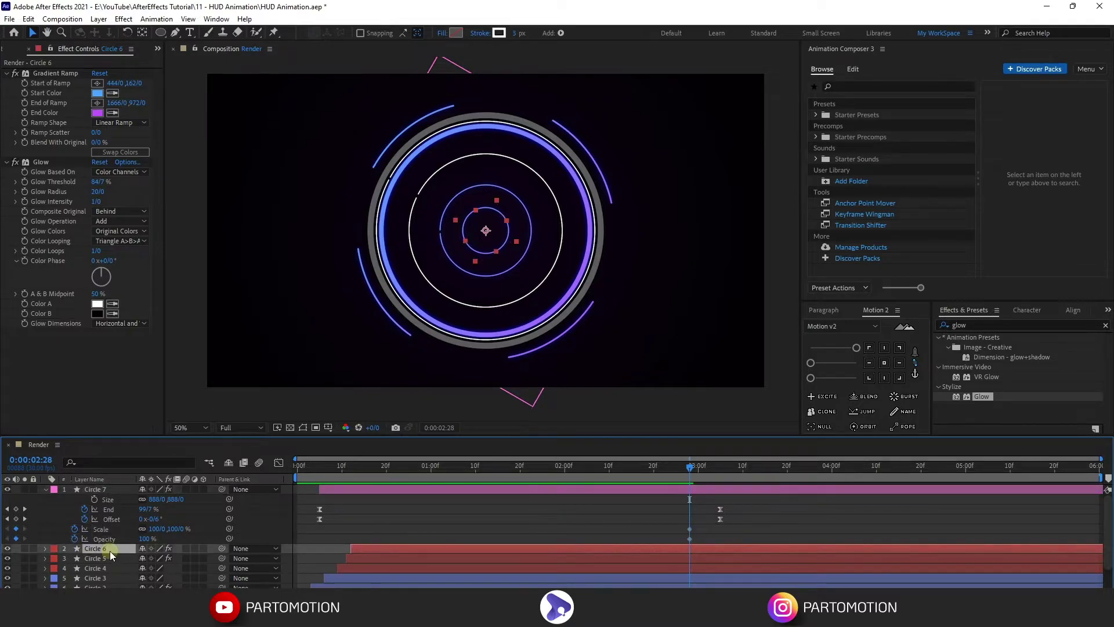
{"action": "key", "text": "u"}
{"action": "scroll", "coordinate": [180, 528], "scroll_direction": "down", "scroll_amount": 2}
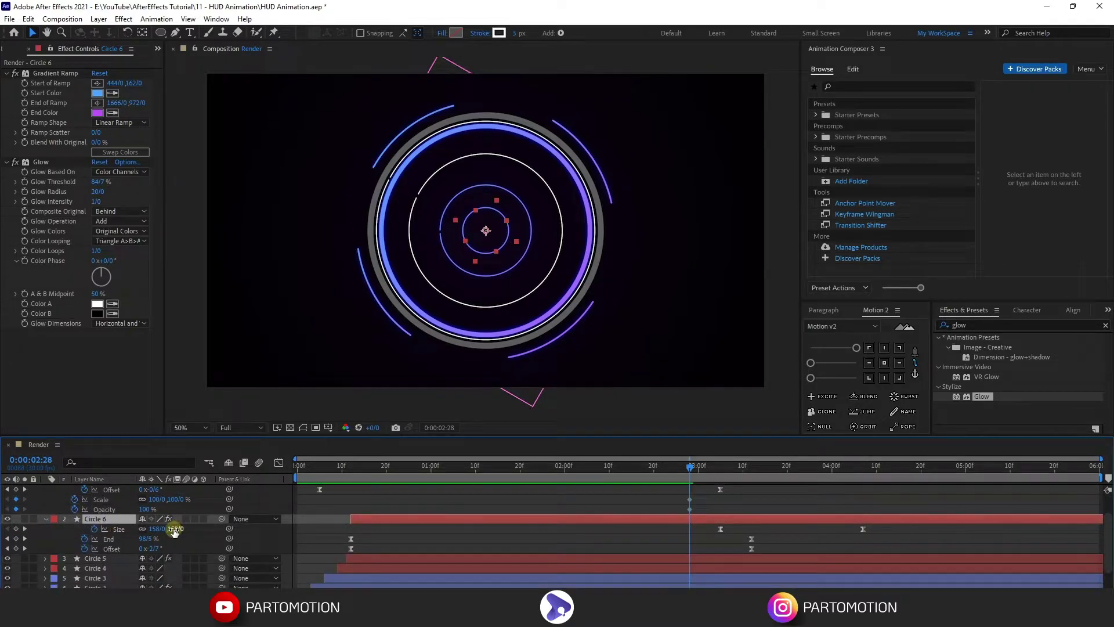
{"action": "scroll", "coordinate": [178, 527], "scroll_direction": "up", "scroll_amount": 2}
{"action": "left_click", "coordinate": [709, 538]}
{"action": "left_click", "coordinate": [729, 469]}
{"action": "left_click_drag", "start_coordinate": [729, 469], "coordinate": [802, 478]}
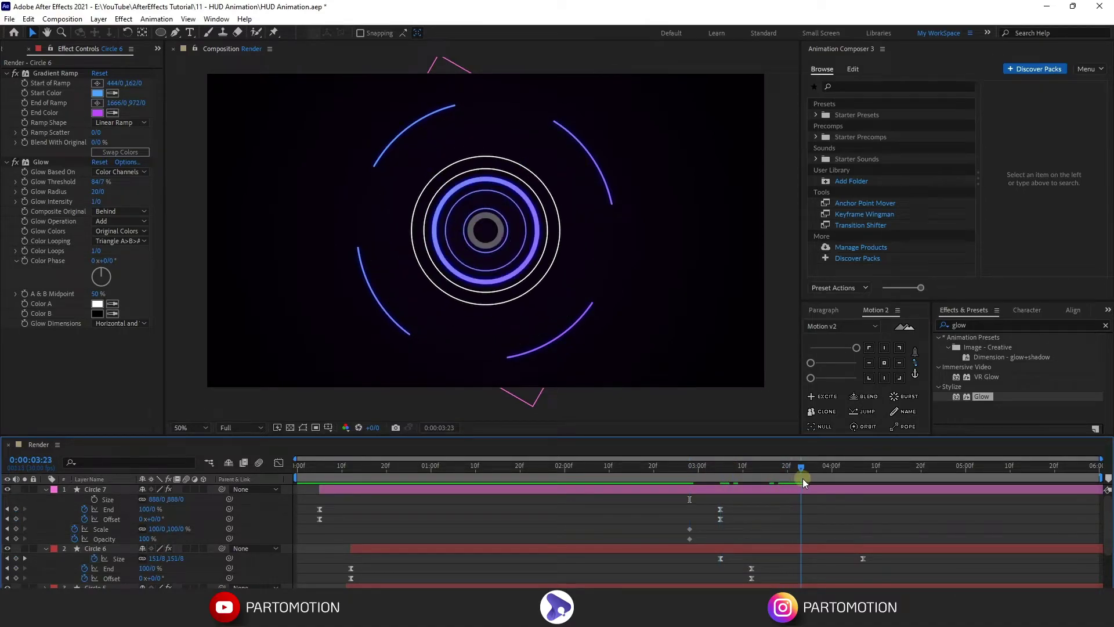
{"action": "left_click", "coordinate": [16, 529]}
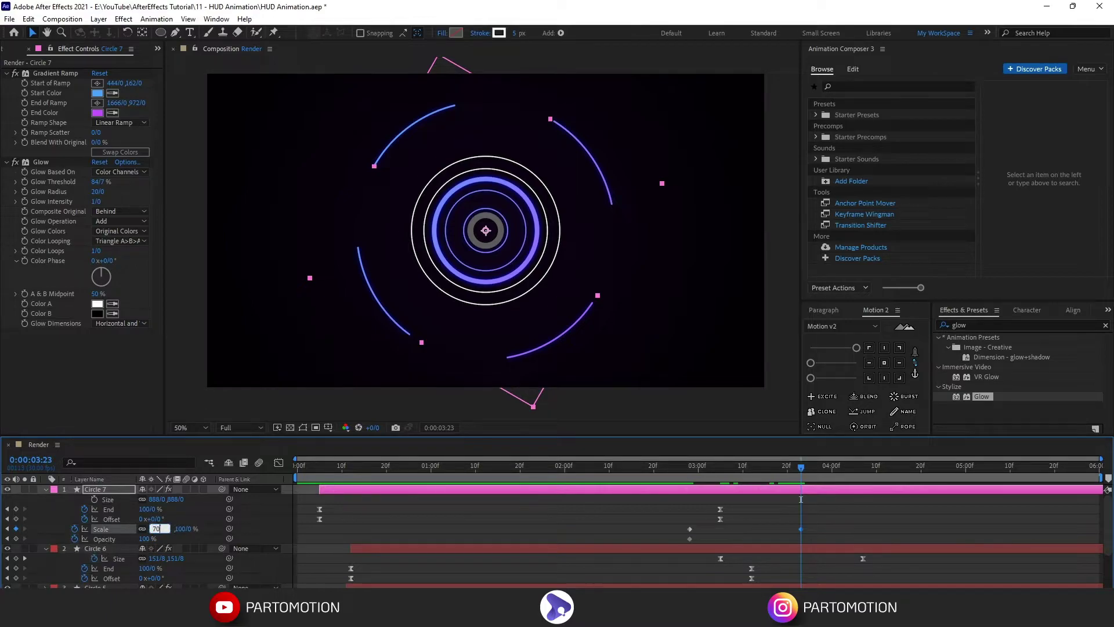
{"action": "key", "text": "Return"}
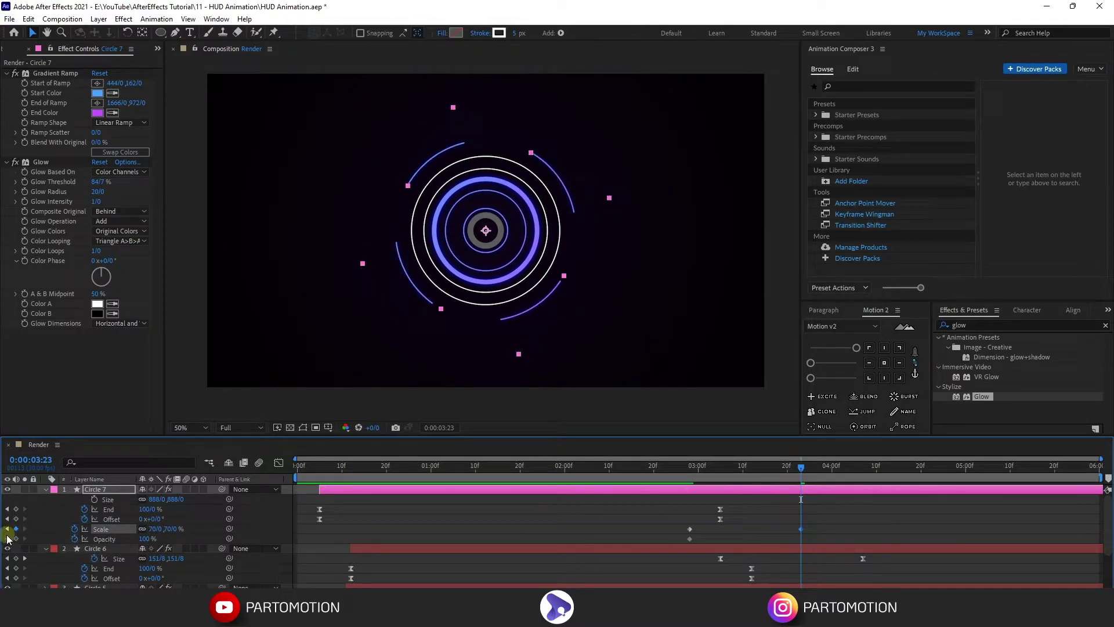
Add a Circle 7 Opacity keyframe of 0% at 3:00.
{"action": "left_click", "coordinate": [7, 529]}
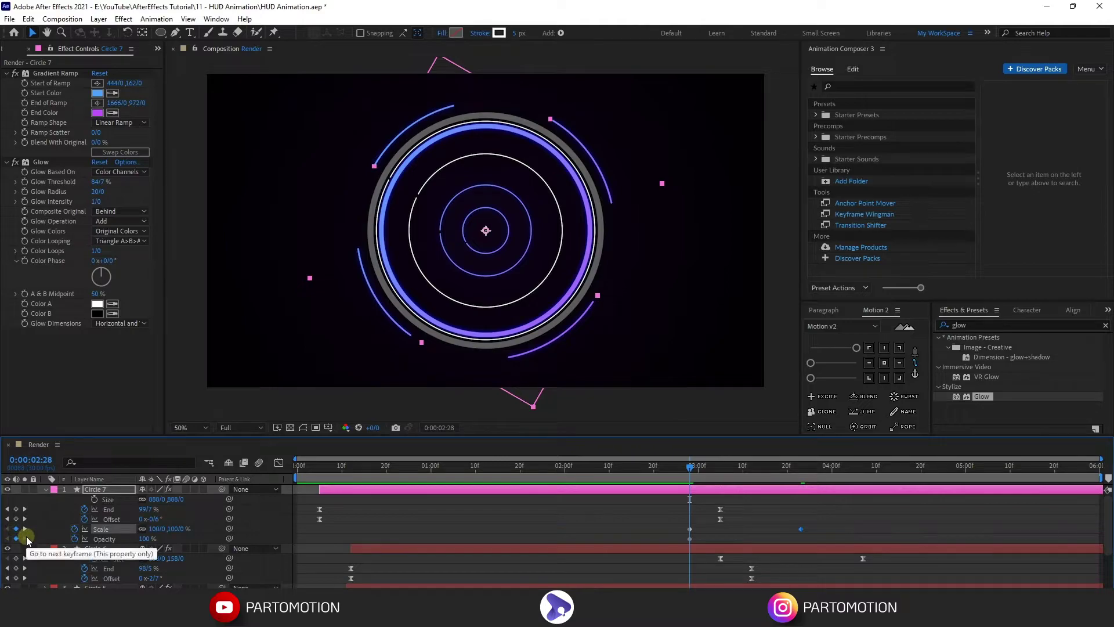
{"action": "key", "text": "Page_Down"}
{"action": "key", "text": "Page_Down"}
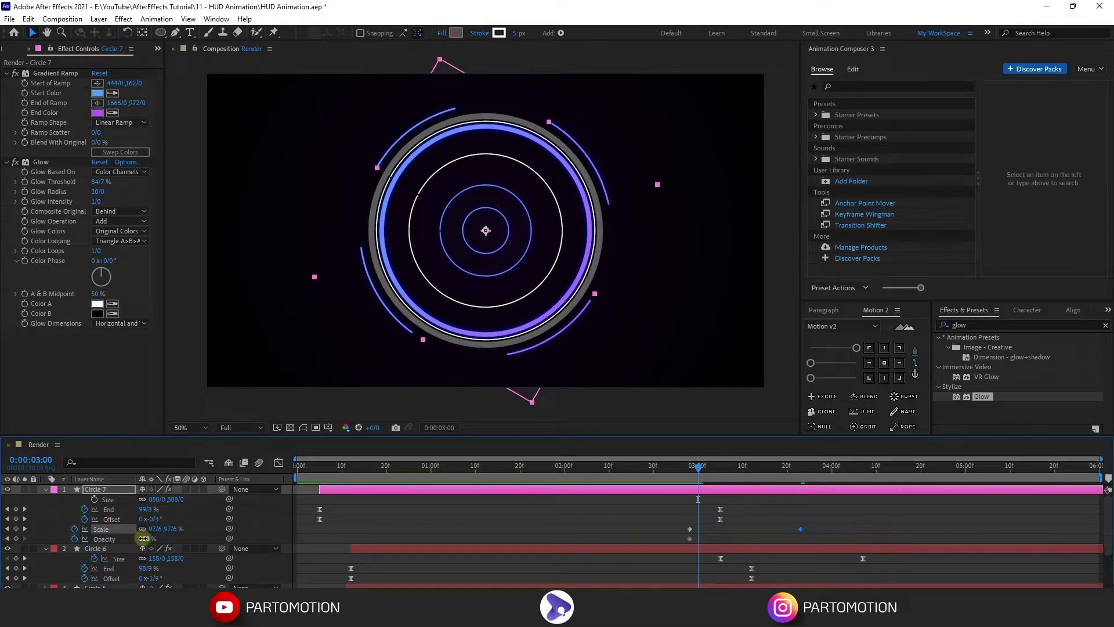
{"action": "key", "text": "Return"}
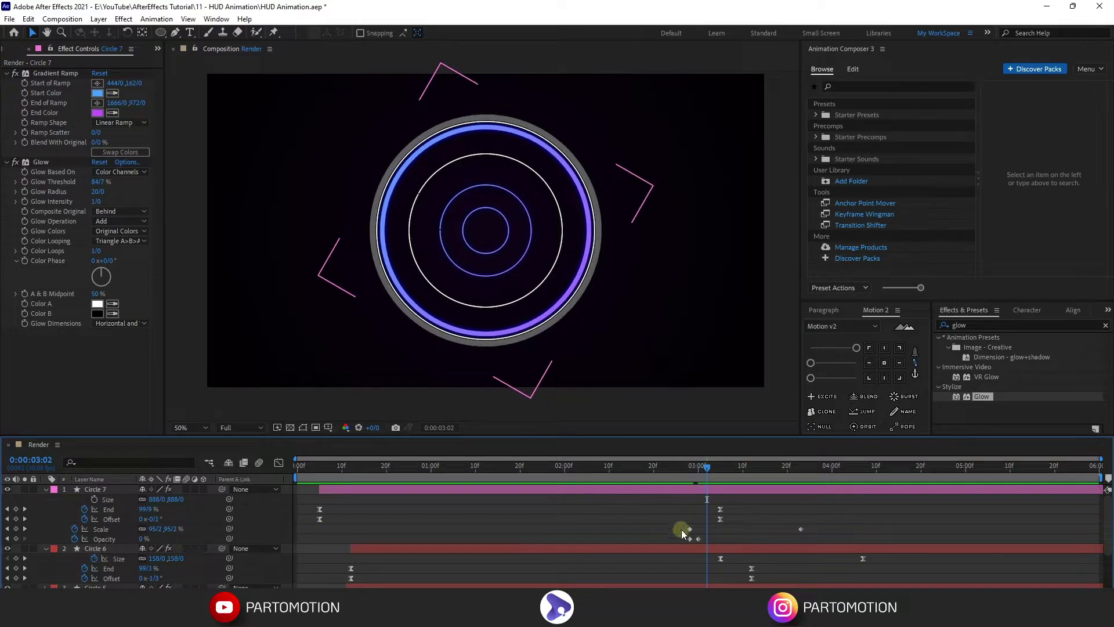
Copy Circle 7's Opacity keyframe pair and paste it repeatedly from 3:02 to 3:22 to make a flicker.
{"action": "left_click_drag", "start_coordinate": [706, 535], "coordinate": [681, 541]}
{"action": "key", "text": "ctrl+c"}
{"action": "key", "text": "ctrl+v"}
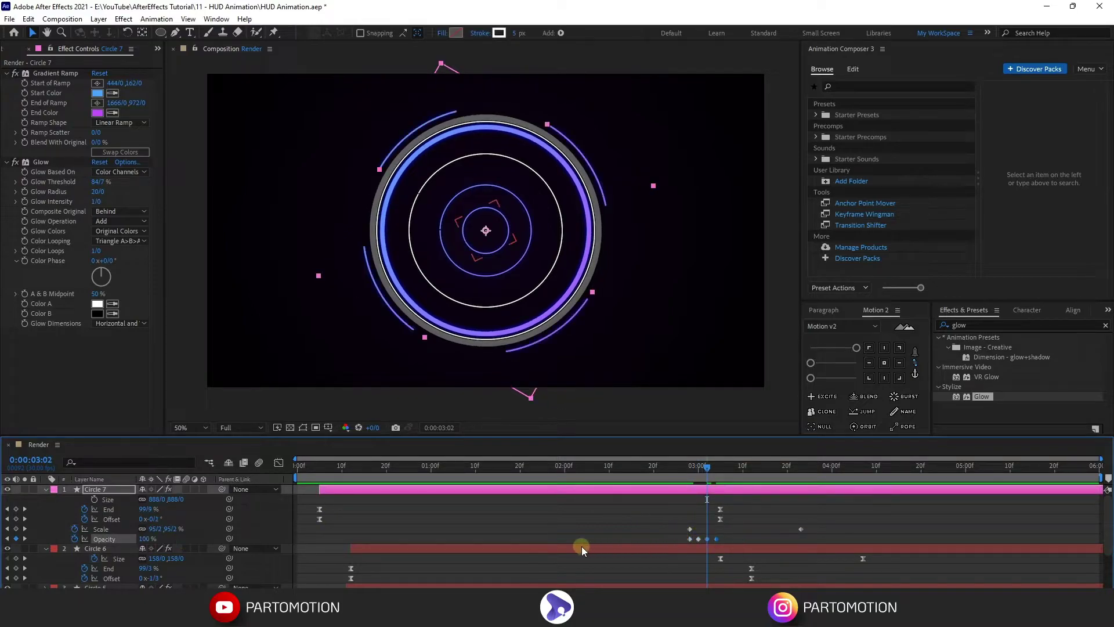
{"action": "key", "text": "Page_Down"}
{"action": "key", "text": "Page_Down"}
{"action": "key", "text": "Page_Down"}
{"action": "key", "text": "Page_Down"}
{"action": "key", "text": "Page_Down"}
{"action": "key", "text": "ctrl+v"}
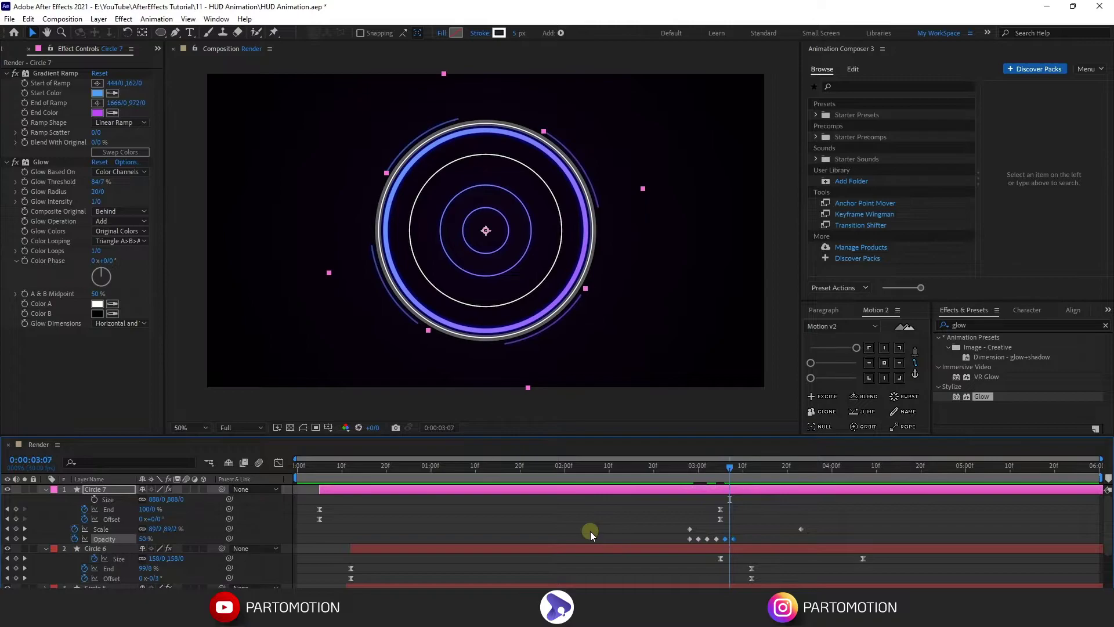
{"action": "key", "text": "Page_Down"}
{"action": "key", "text": "Page_Down"}
{"action": "key", "text": "Page_Down"}
{"action": "key", "text": "ctrl+v"}
{"action": "key", "text": "Page_Down"}
{"action": "key", "text": "Page_Down"}
{"action": "key", "text": "Page_Down"}
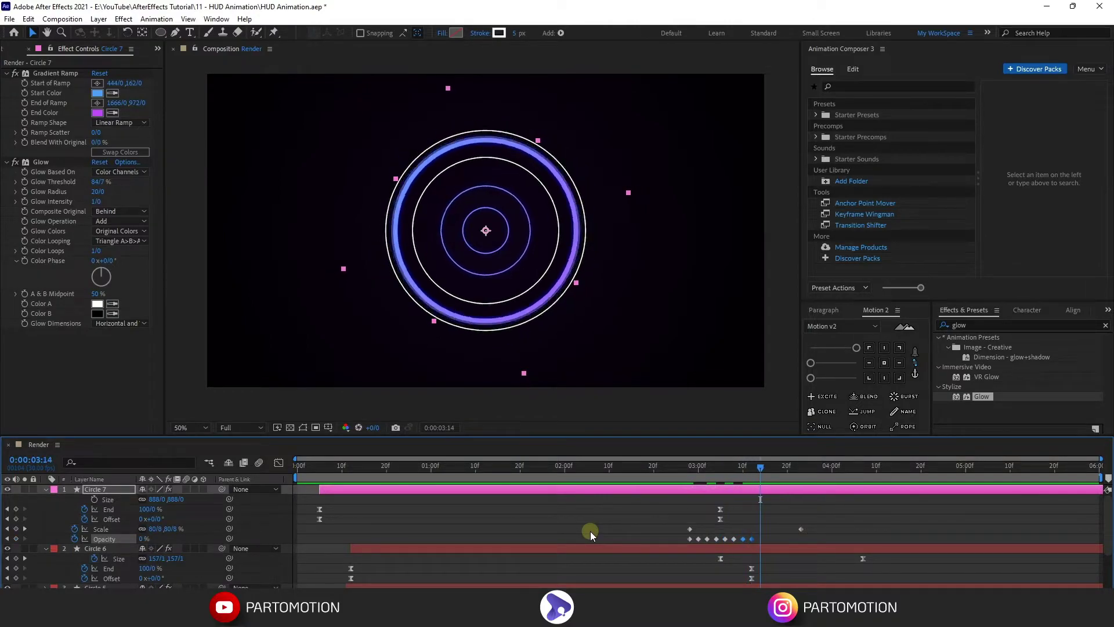
{"action": "key", "text": "ctrl+v"}
{"action": "key", "text": "Page_Down"}
{"action": "key", "text": "Page_Down"}
{"action": "key", "text": "Page_Down"}
{"action": "key", "text": "ctrl+v"}
{"action": "key", "text": "Page_Down"}
{"action": "key", "text": "Page_Down"}
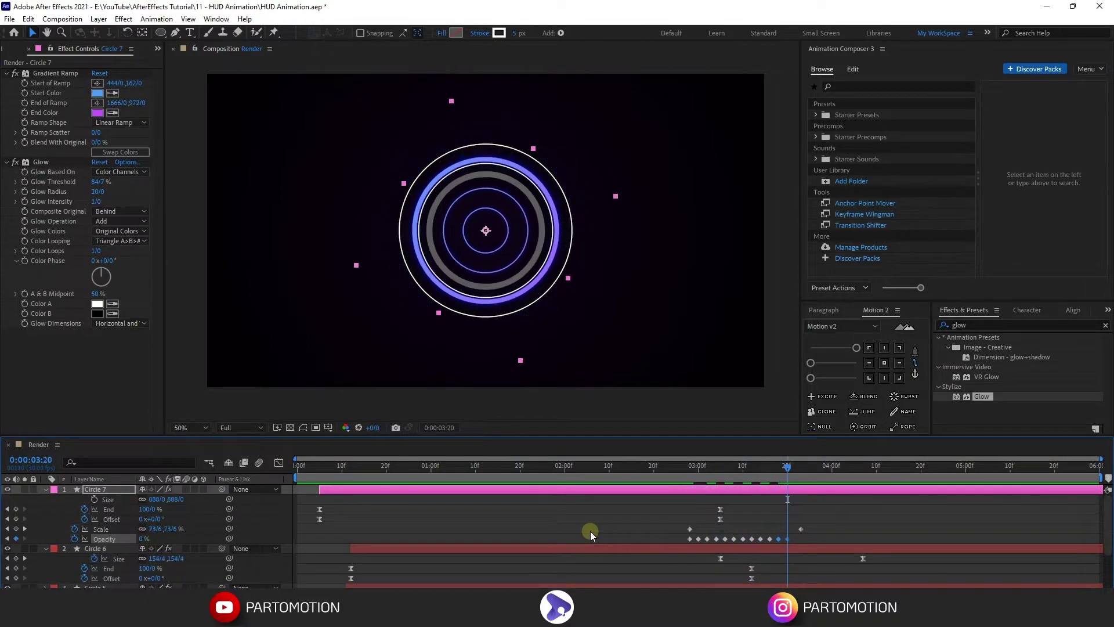
{"action": "key", "text": "Page_Down"}
{"action": "key", "text": "Page_Down"}
{"action": "key", "text": "ctrl+v"}
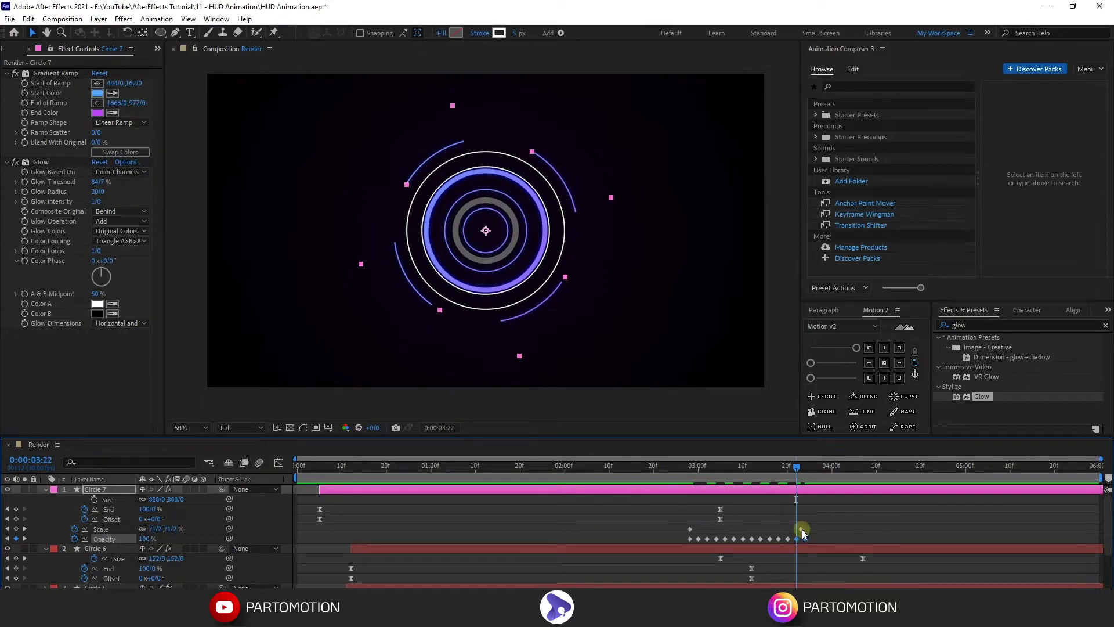
Nudge the 70% Scale keyframe later and select Circle 7's Scale and Opacity keyframes.
{"action": "left_click_drag", "start_coordinate": [803, 530], "coordinate": [807, 529]}
{"action": "left_click", "coordinate": [840, 347]}
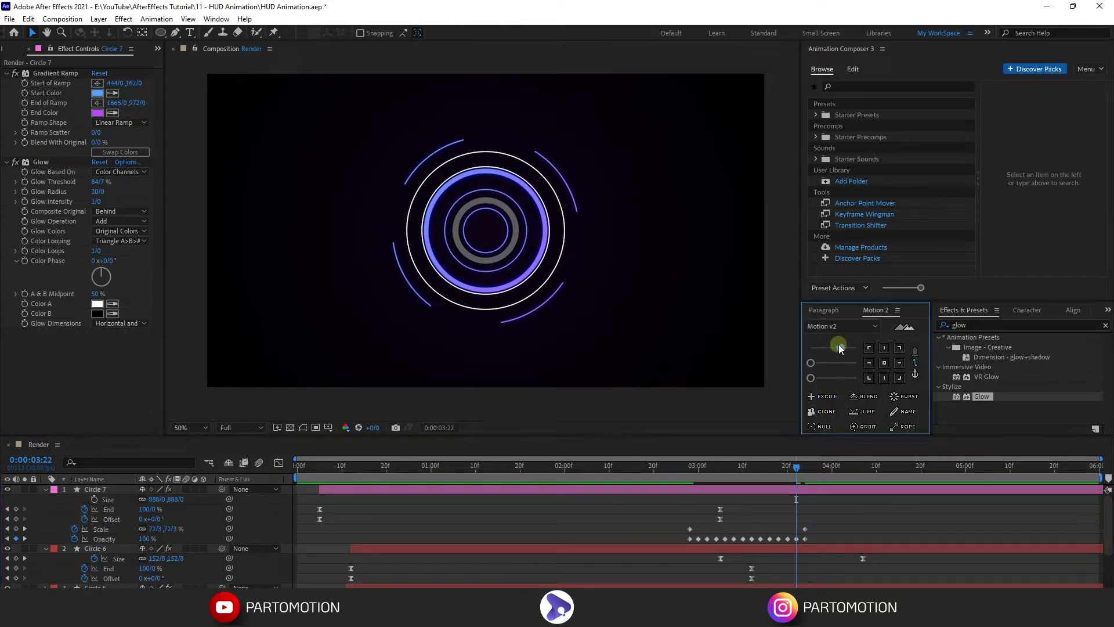
{"action": "left_click", "coordinate": [817, 553]}
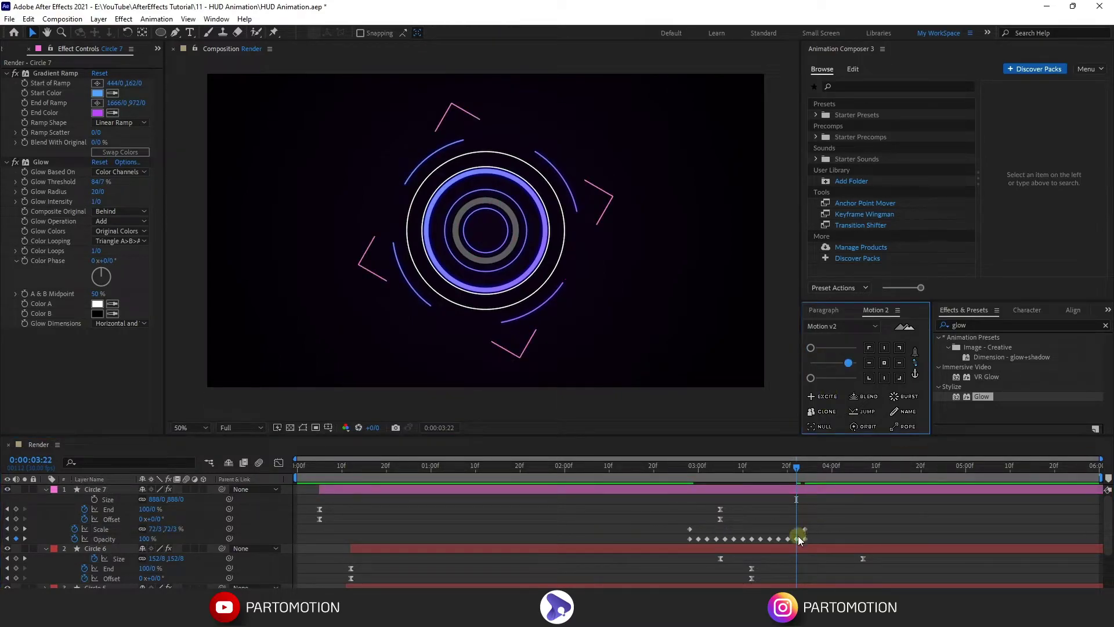
{"action": "left_click_drag", "start_coordinate": [798, 535], "coordinate": [659, 544]}
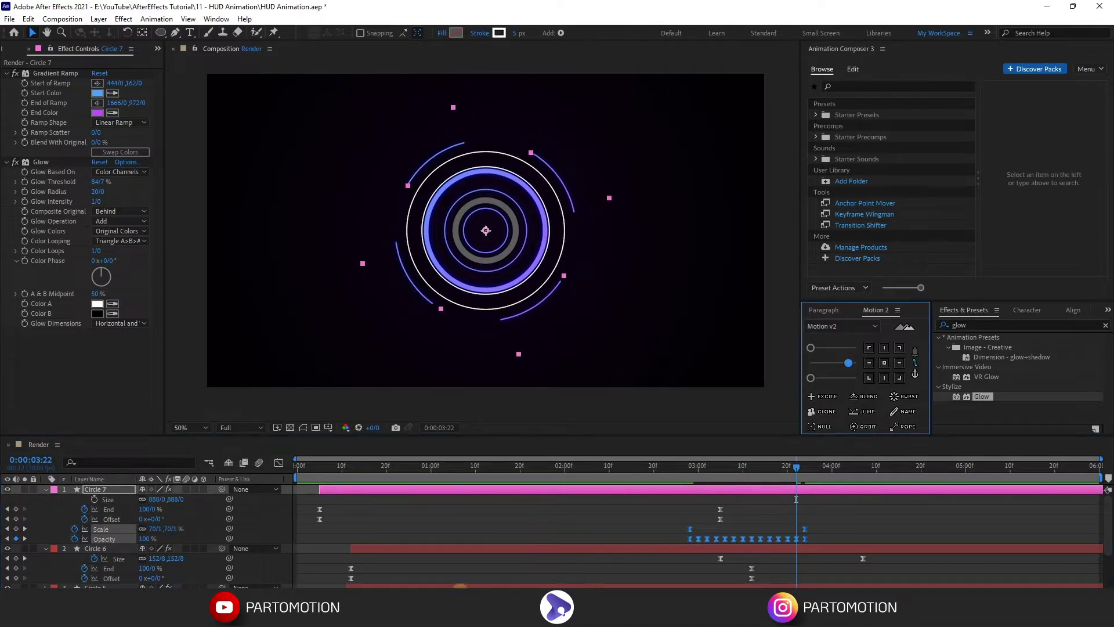
Apply a strong ease to Circle 7's two Scale keyframes so the shrink accelerates.
{"action": "left_click", "coordinate": [279, 462]}
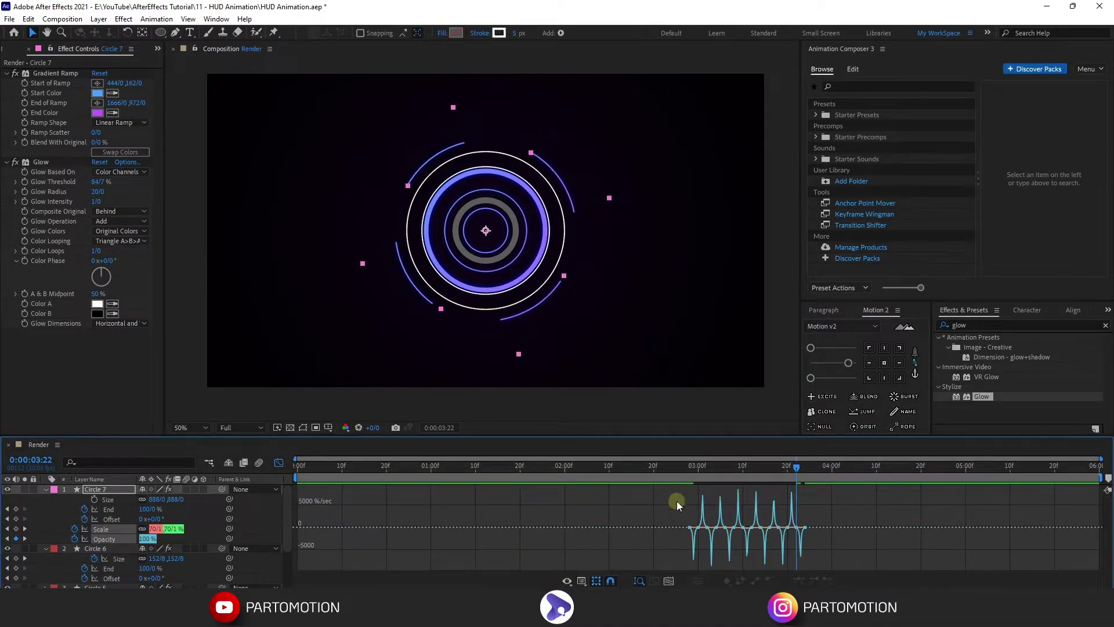
{"action": "left_click", "coordinate": [279, 462]}
{"action": "left_click", "coordinate": [673, 479]}
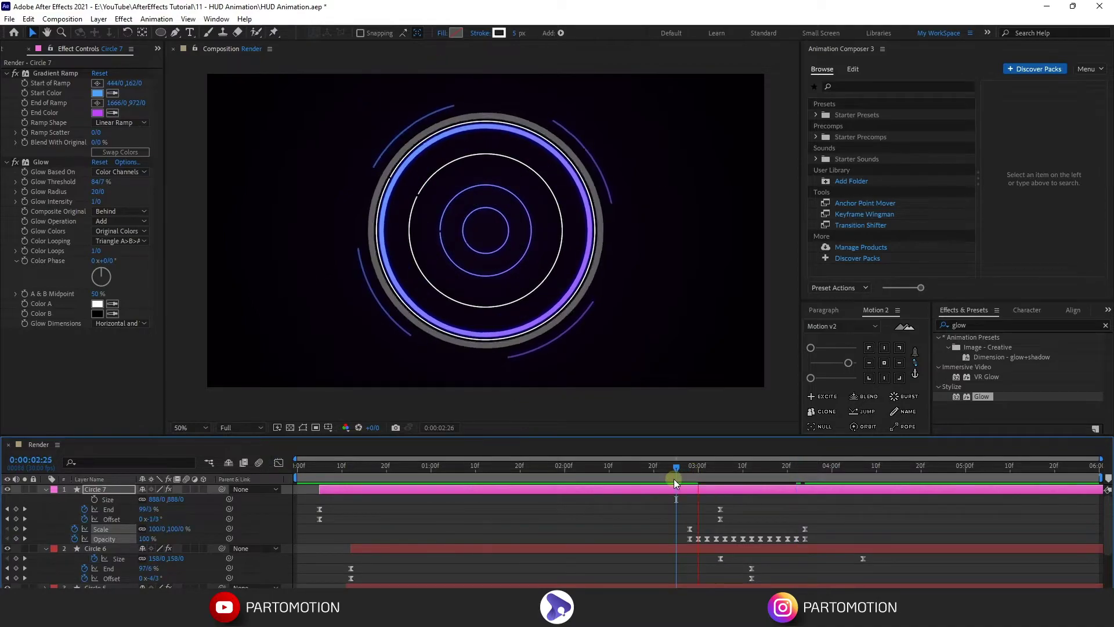
{"action": "mouse_move", "coordinate": [674, 479]}
{"action": "left_mouse_down"}
{"action": "mouse_move", "coordinate": [807, 475]}
{"action": "mouse_move", "coordinate": [690, 537]}
{"action": "mouse_move", "coordinate": [805, 475]}
{"action": "left_mouse_up"}
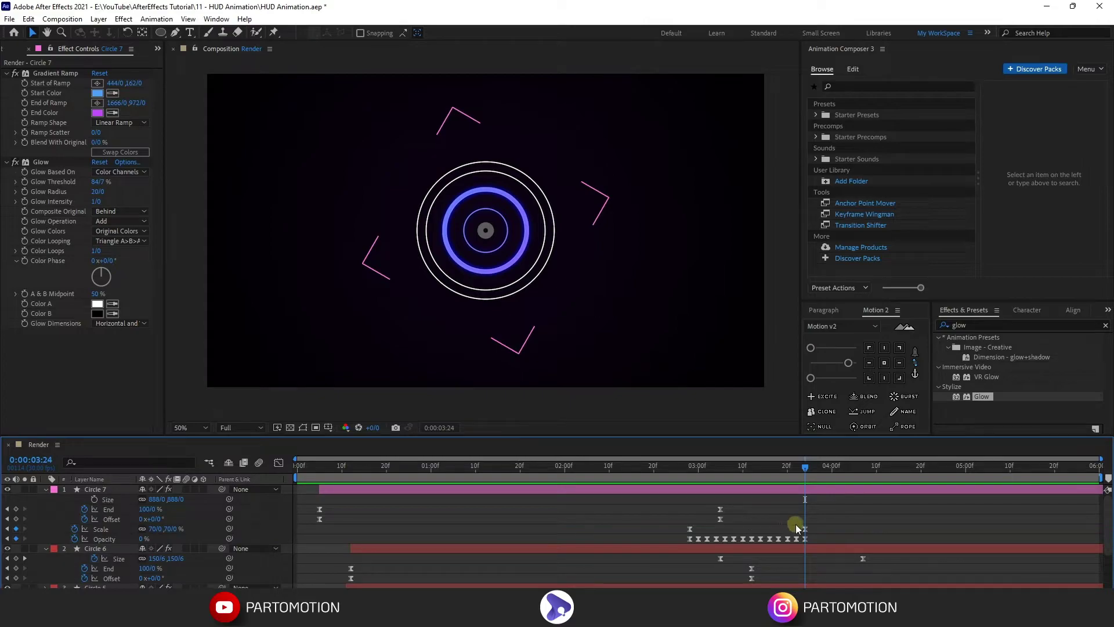
{"action": "left_click_drag", "start_coordinate": [796, 526], "coordinate": [684, 529]}
{"action": "mouse_move", "coordinate": [821, 363]}
{"action": "left_mouse_down"}
{"action": "mouse_move", "coordinate": [790, 361]}
{"action": "mouse_move", "coordinate": [897, 352]}
{"action": "left_mouse_up"}
Check the Scale speed curve, then shift the scale and flicker keyframes to start around 3:01.
{"action": "left_click", "coordinate": [275, 464]}
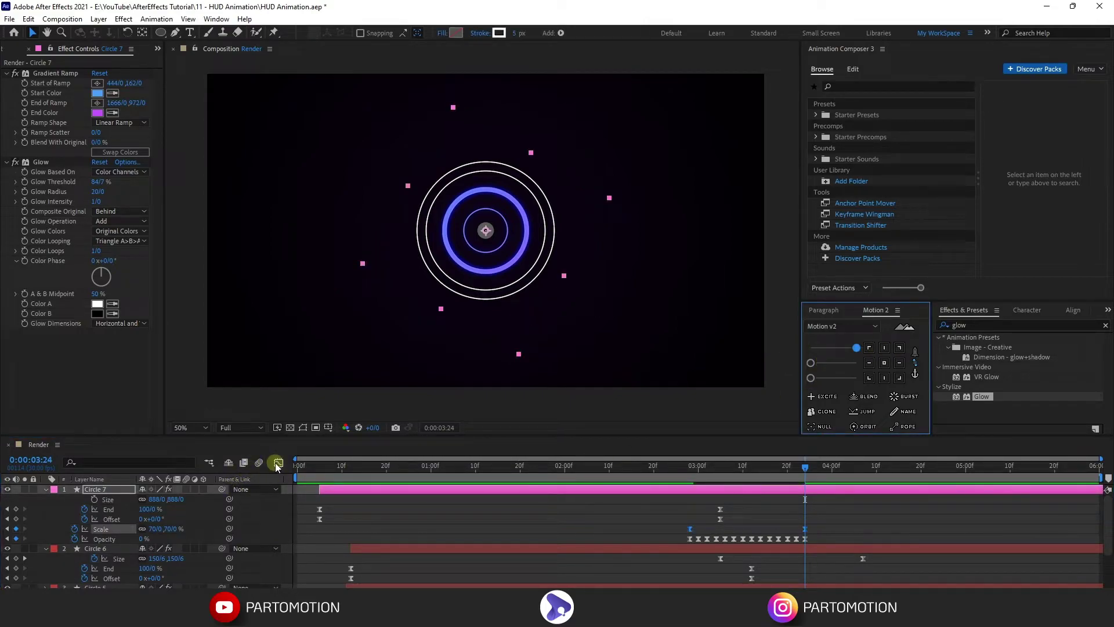
{"action": "left_click", "coordinate": [666, 478]}
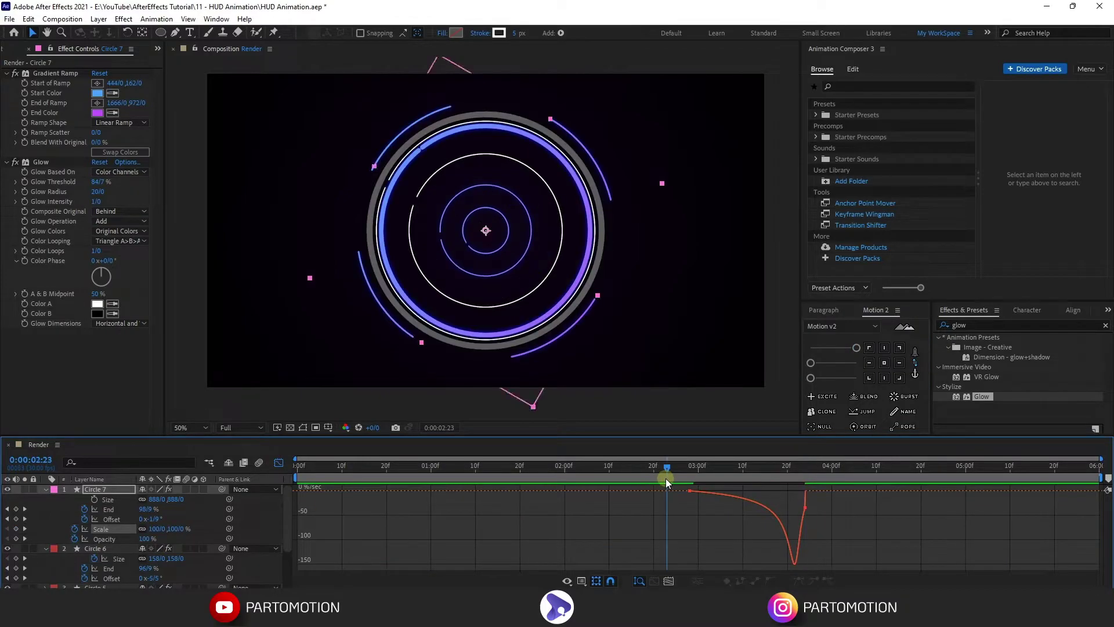
{"action": "left_click_drag", "start_coordinate": [666, 478], "coordinate": [704, 475]}
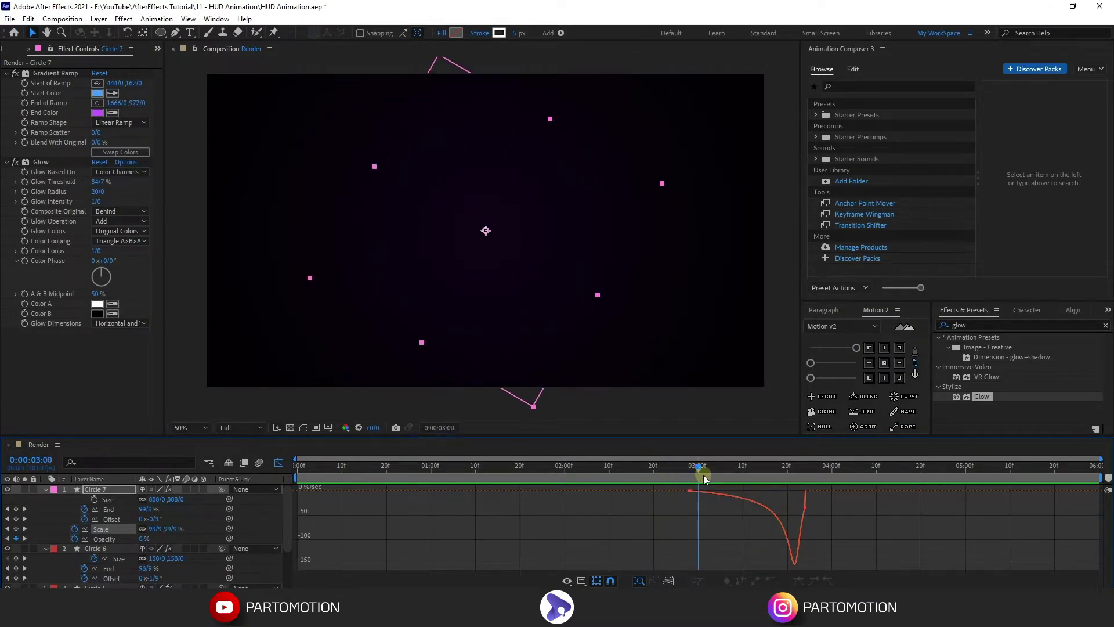
{"action": "left_click", "coordinate": [278, 463]}
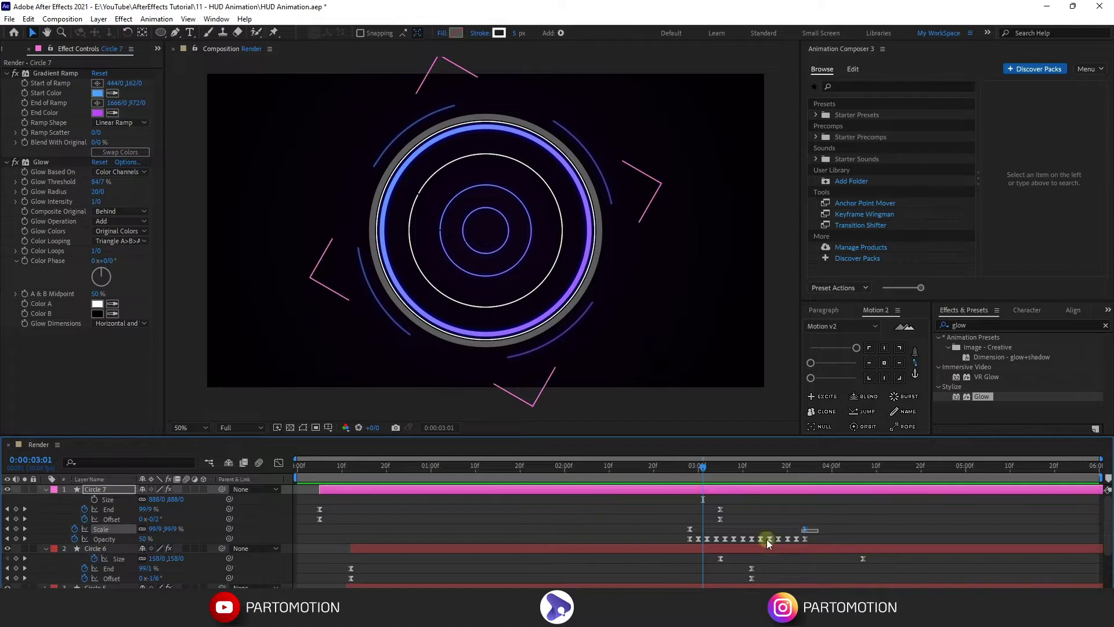
{"action": "left_click_drag", "start_coordinate": [812, 533], "coordinate": [699, 532]}
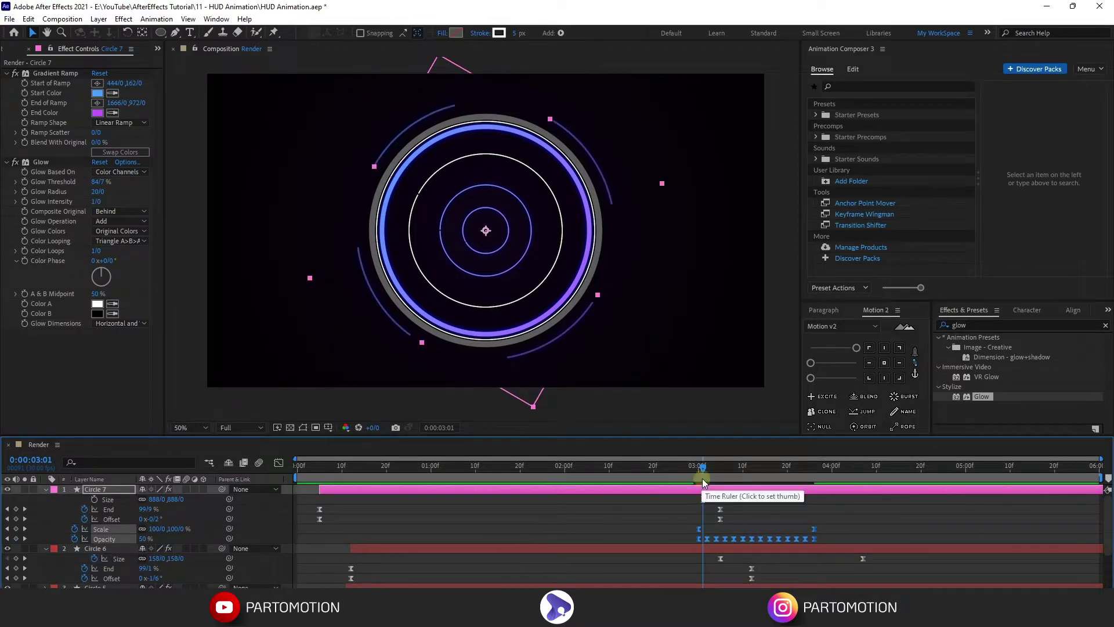
Move Circle 7's Scale and flicker keyframes earlier to about 2:24 and preview from 2:23.
{"action": "left_click", "coordinate": [677, 479]}
{"action": "key", "text": "space"}
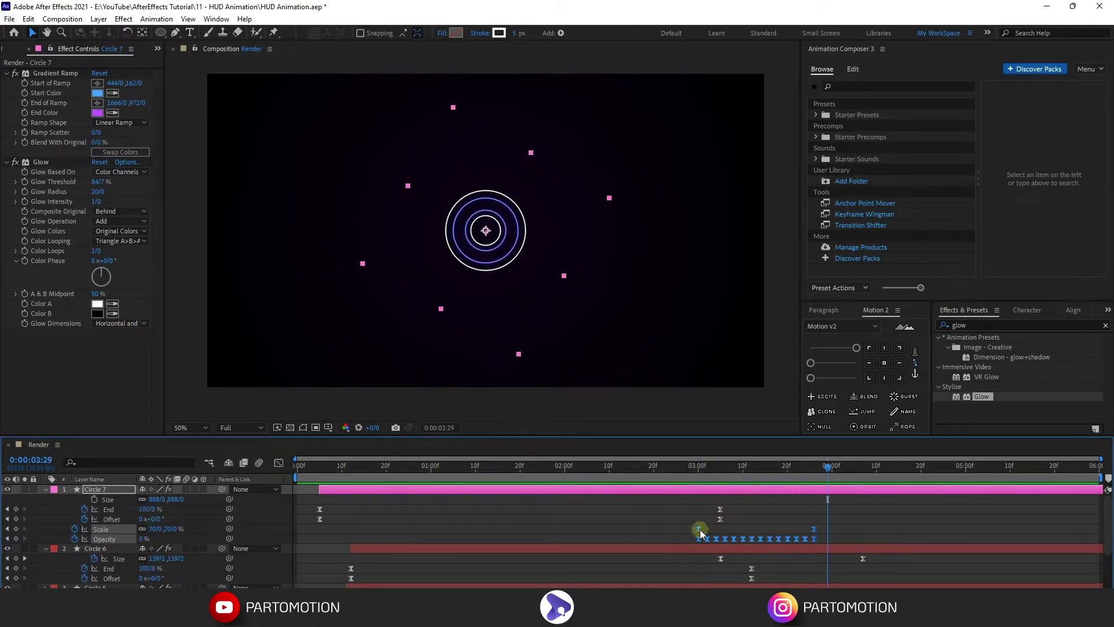
{"action": "left_click_drag", "start_coordinate": [700, 530], "coordinate": [684, 535]}
{"action": "left_click", "coordinate": [666, 468]}
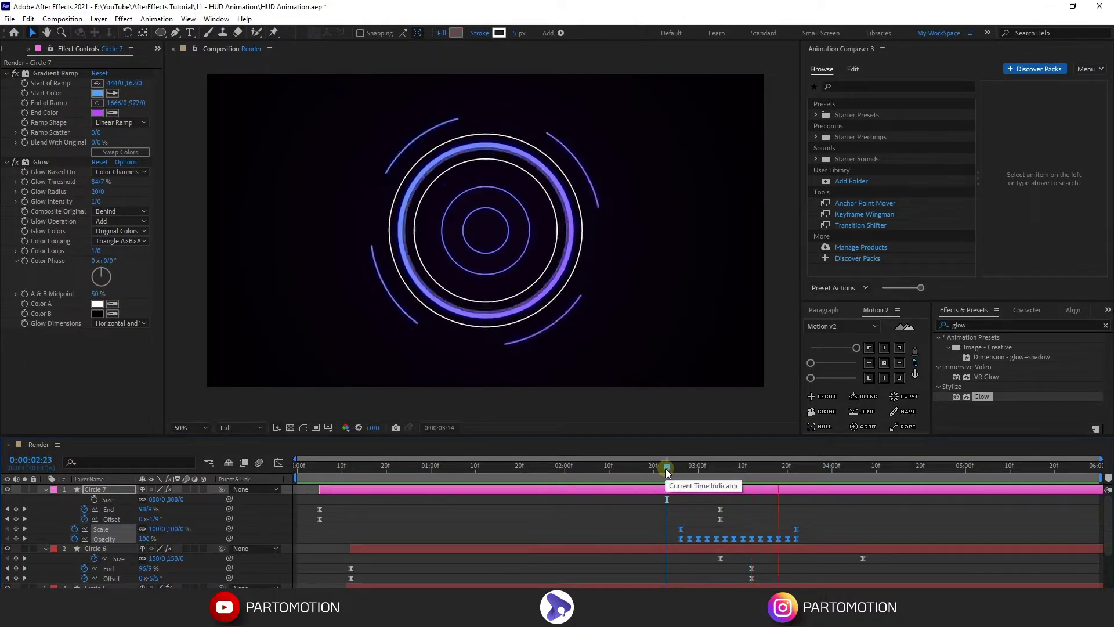
{"action": "key", "text": "space"}
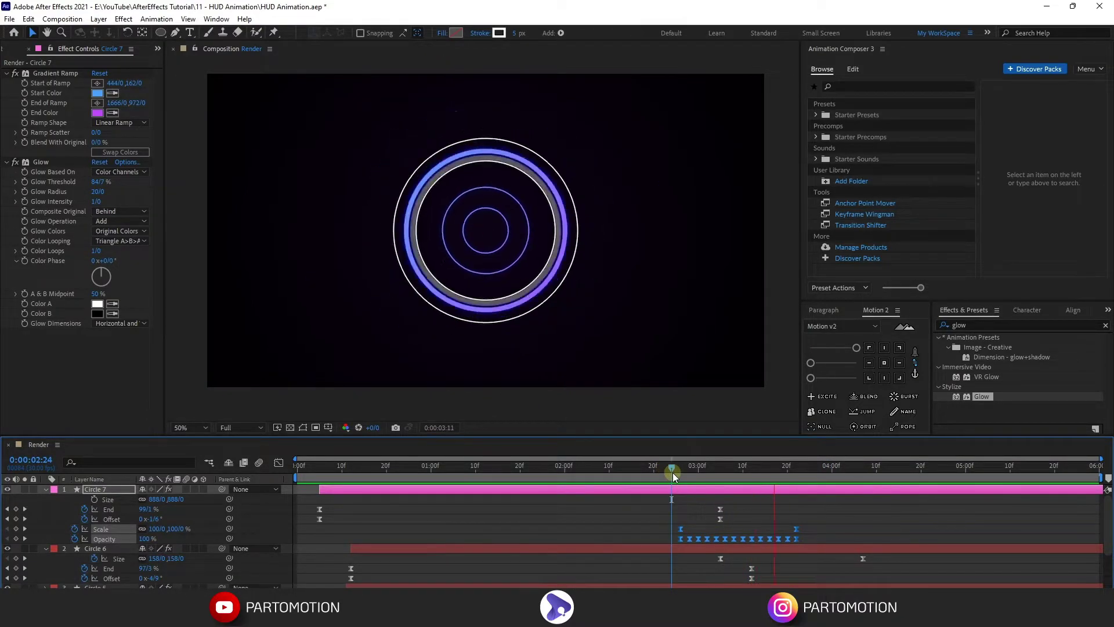
{"action": "key", "text": "space"}
Collapse every layer's properties and deselect the layers.
{"action": "key", "text": "ctrl+a"}
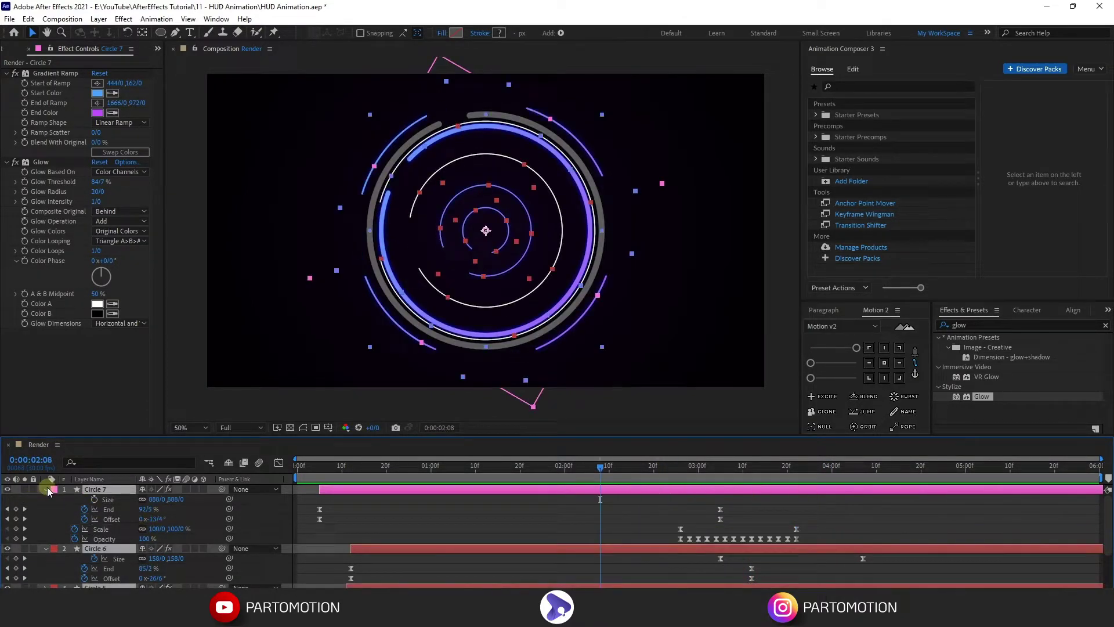
{"action": "key", "text": "u"}
{"action": "left_click", "coordinate": [316, 509]}
Duplicate Circle 4 as Circle 8 and move it to the top of the layer stack.
{"action": "left_click", "coordinate": [100, 510]}
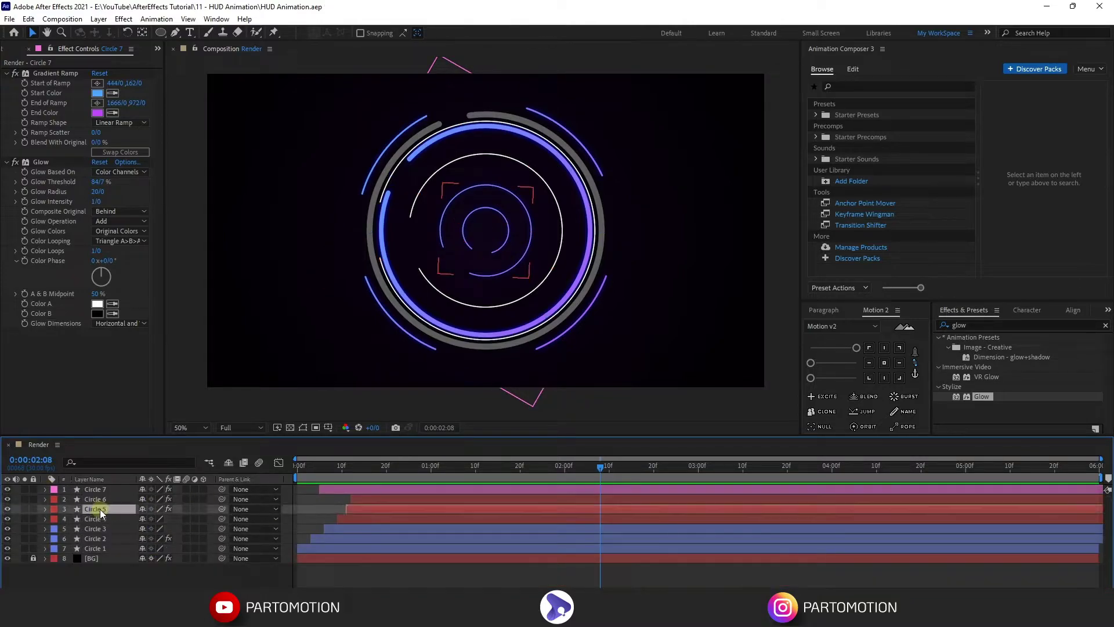
{"action": "left_click", "coordinate": [95, 517]}
{"action": "key", "text": "ctrl+d"}
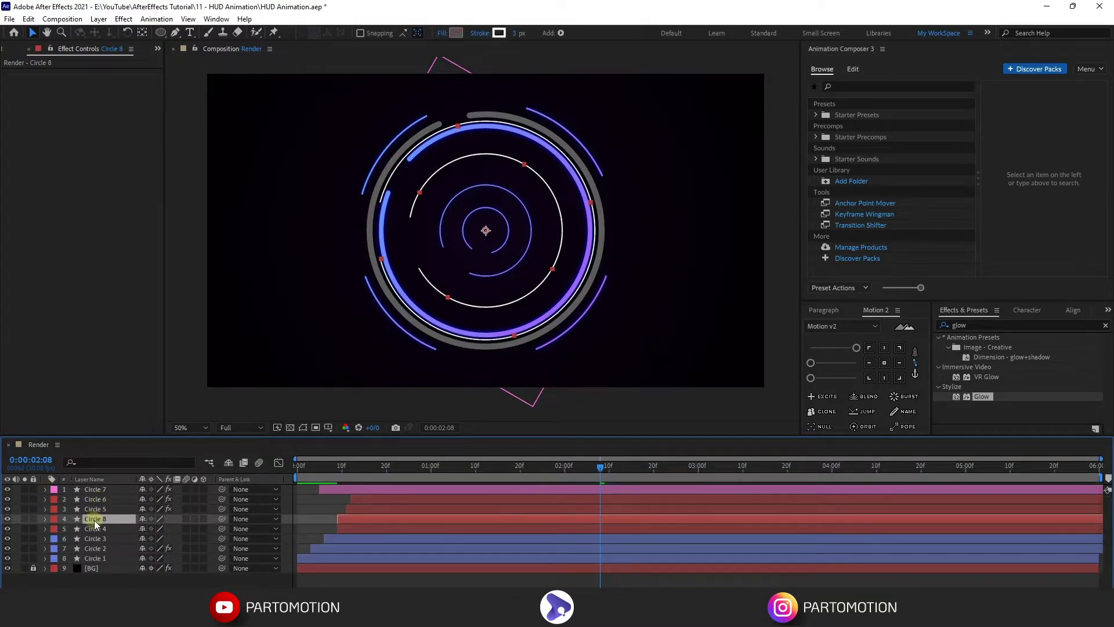
{"action": "left_click_drag", "start_coordinate": [95, 518], "coordinate": [107, 486]}
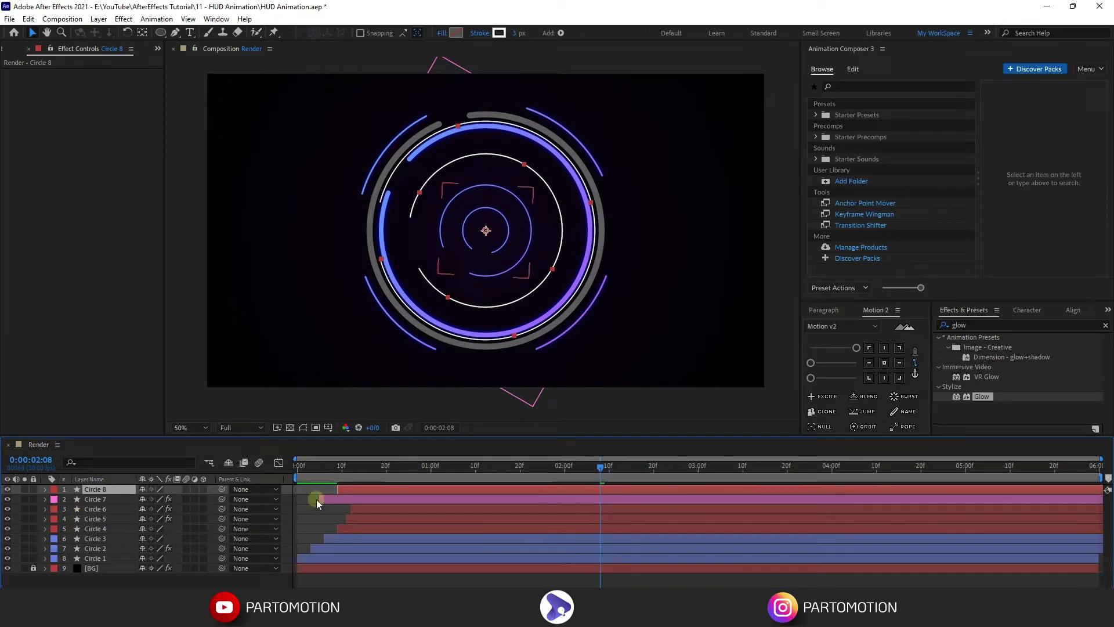
Set Circle 8's ellipse Size to 1000 and start the layer slightly earlier.
{"action": "key", "text": "u"}
{"action": "left_click_drag", "start_coordinate": [667, 467], "coordinate": [706, 467]}
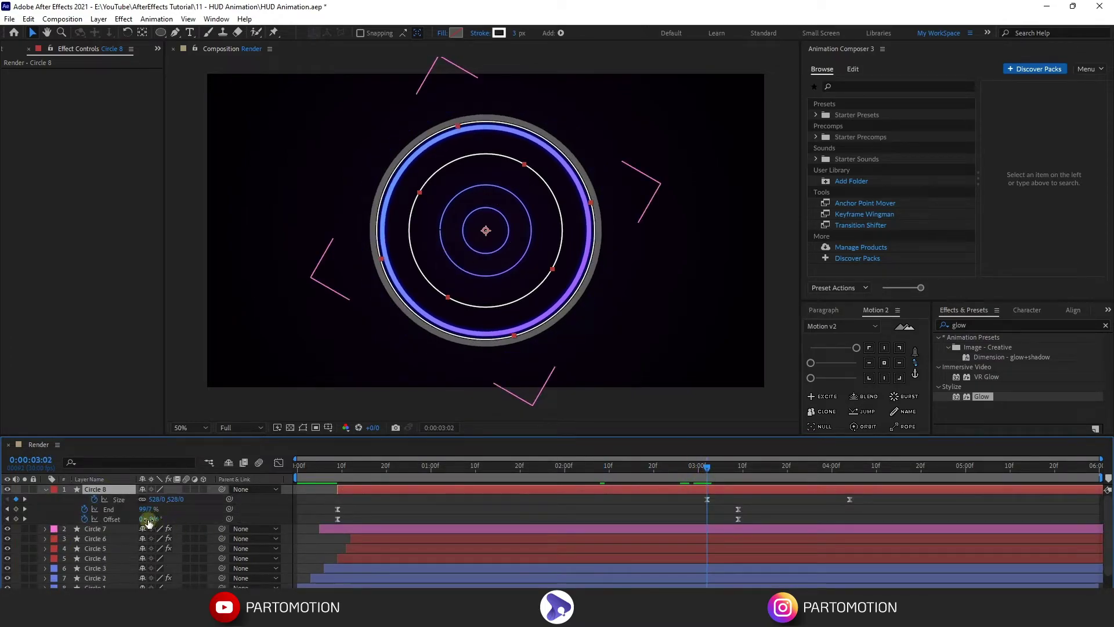
{"action": "left_click_drag", "start_coordinate": [149, 498], "coordinate": [436, 519]}
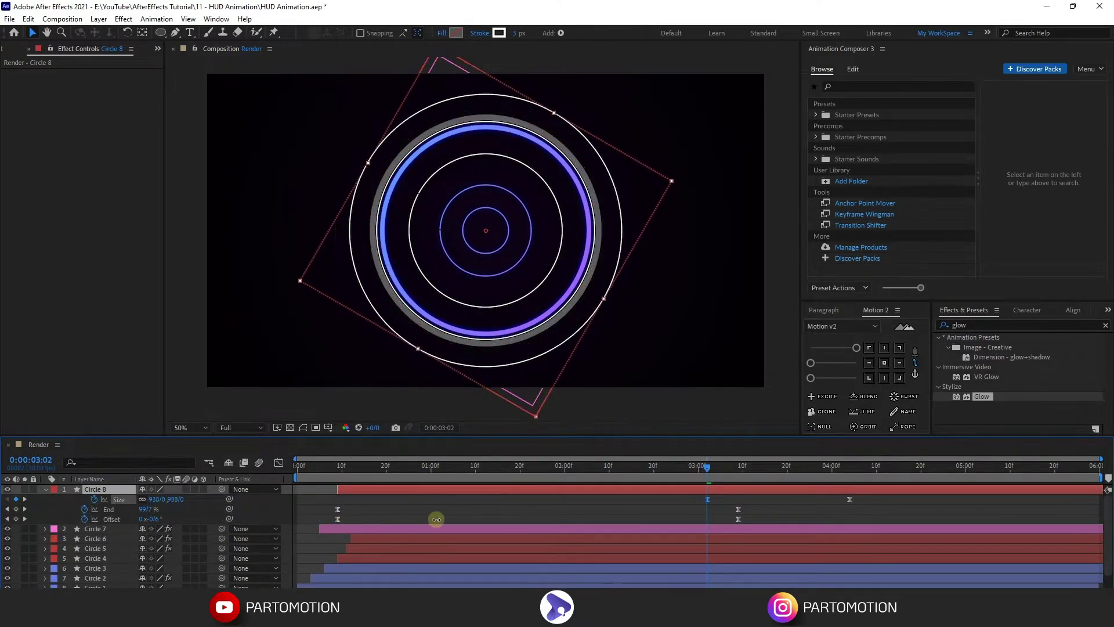
{"action": "left_click_drag", "start_coordinate": [436, 519], "coordinate": [458, 529]}
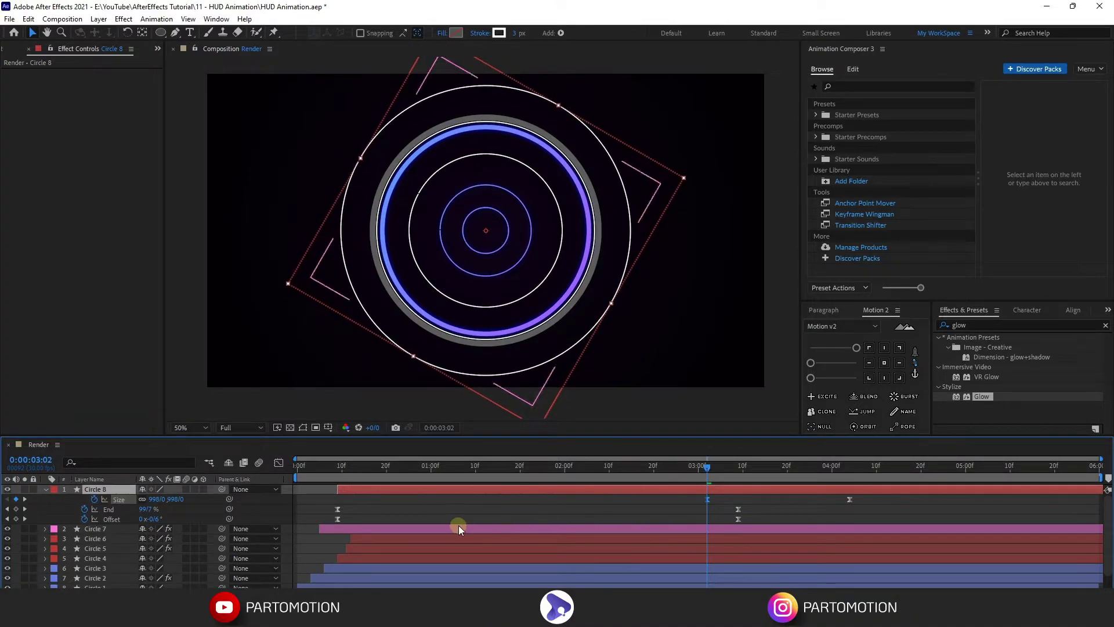
{"action": "mouse_move", "coordinate": [684, 489]}
{"action": "left_mouse_down"}
{"action": "mouse_move", "coordinate": [653, 494]}
{"action": "mouse_move", "coordinate": [678, 493]}
{"action": "left_mouse_up"}
{"action": "left_click", "coordinate": [637, 478]}
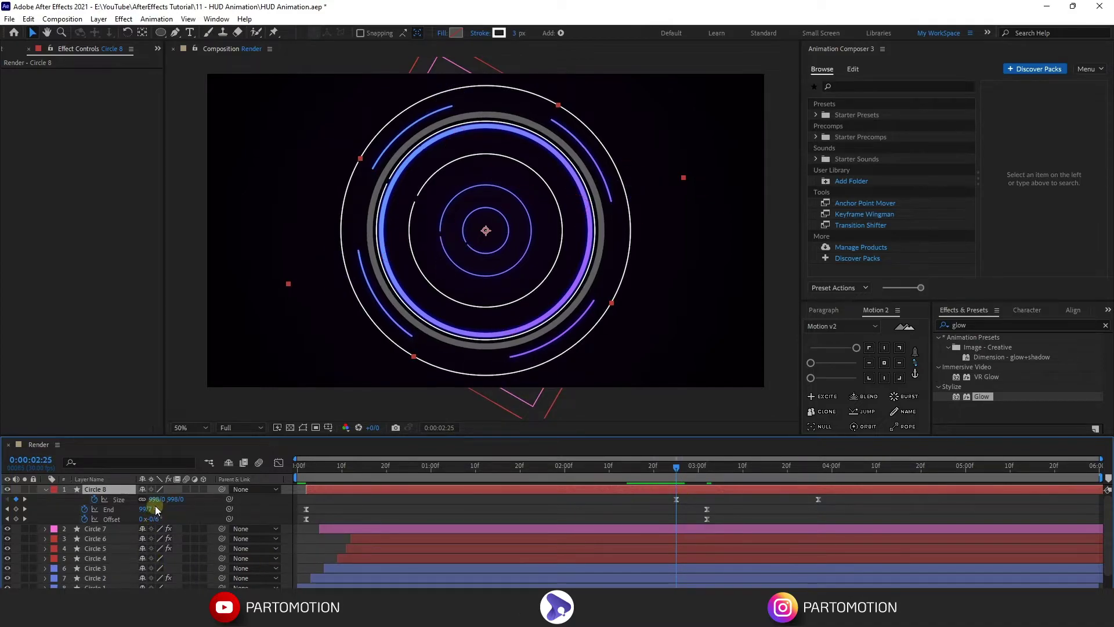
{"action": "left_click_drag", "start_coordinate": [156, 500], "coordinate": [158, 503]}
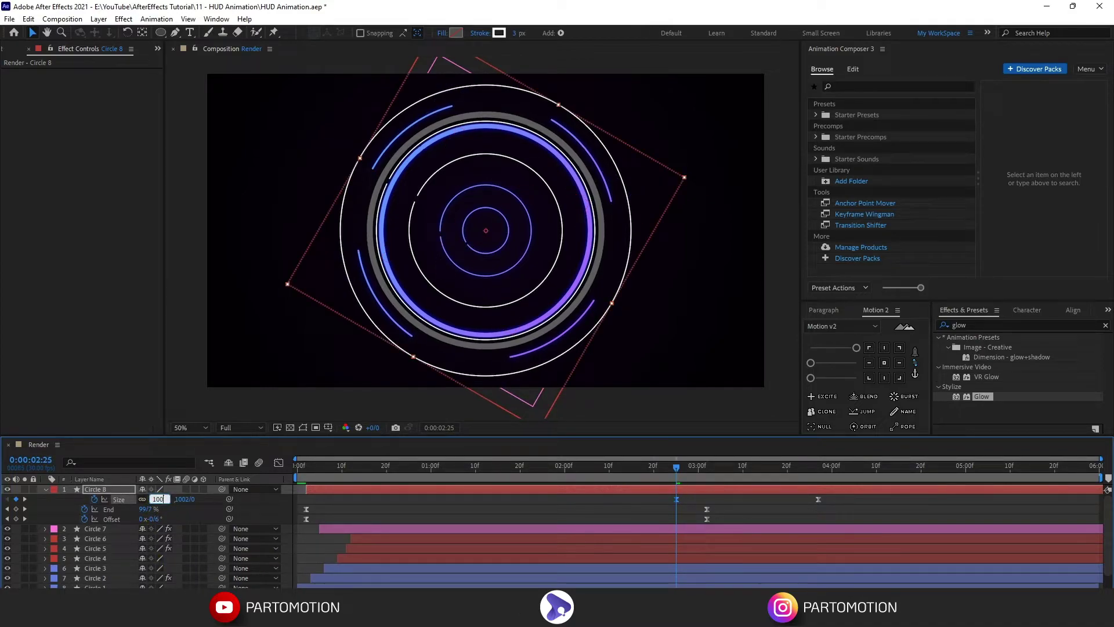
{"action": "key", "text": "Return"}
{"action": "left_click", "coordinate": [158, 502]}
Duplicate Circle 8 as Circle 9, then enlarge Circle 9 to 1534 and Circle 8 to 1093.
{"action": "key", "text": "ctrl+d"}
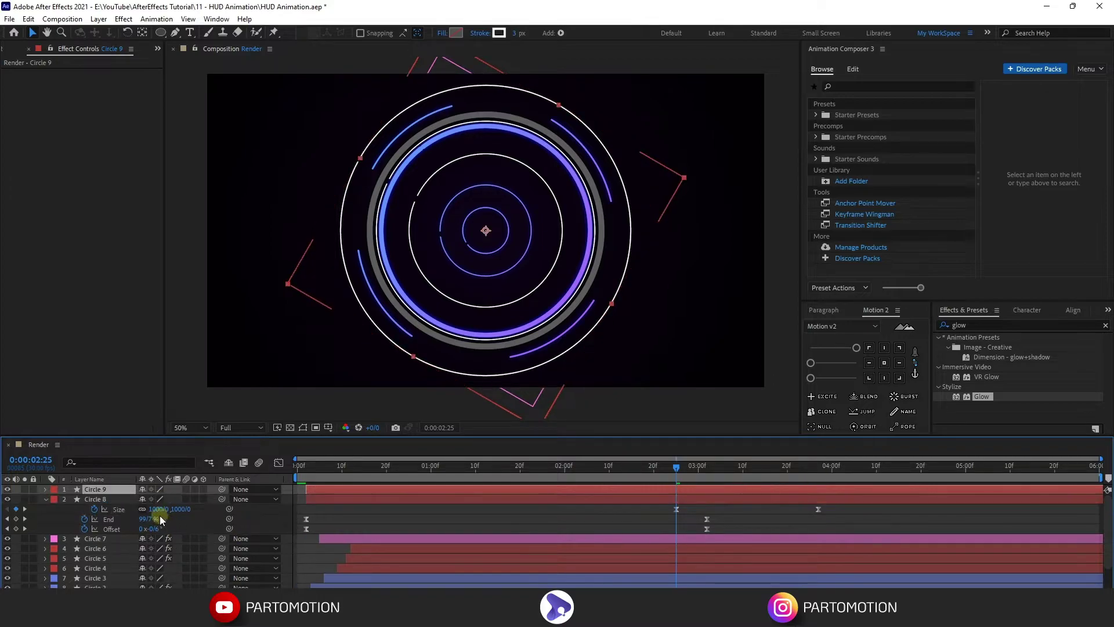
{"action": "left_click", "coordinate": [44, 491]}
{"action": "left_click", "coordinate": [45, 489]}
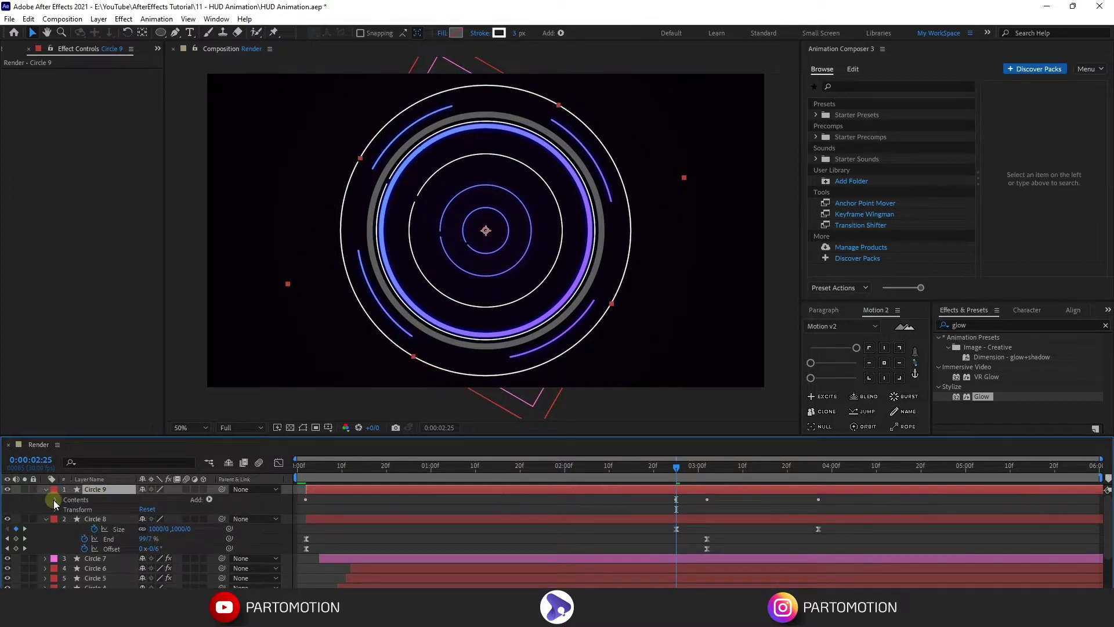
{"action": "left_click", "coordinate": [56, 500]}
{"action": "left_click", "coordinate": [66, 509]}
{"action": "left_click", "coordinate": [75, 519]}
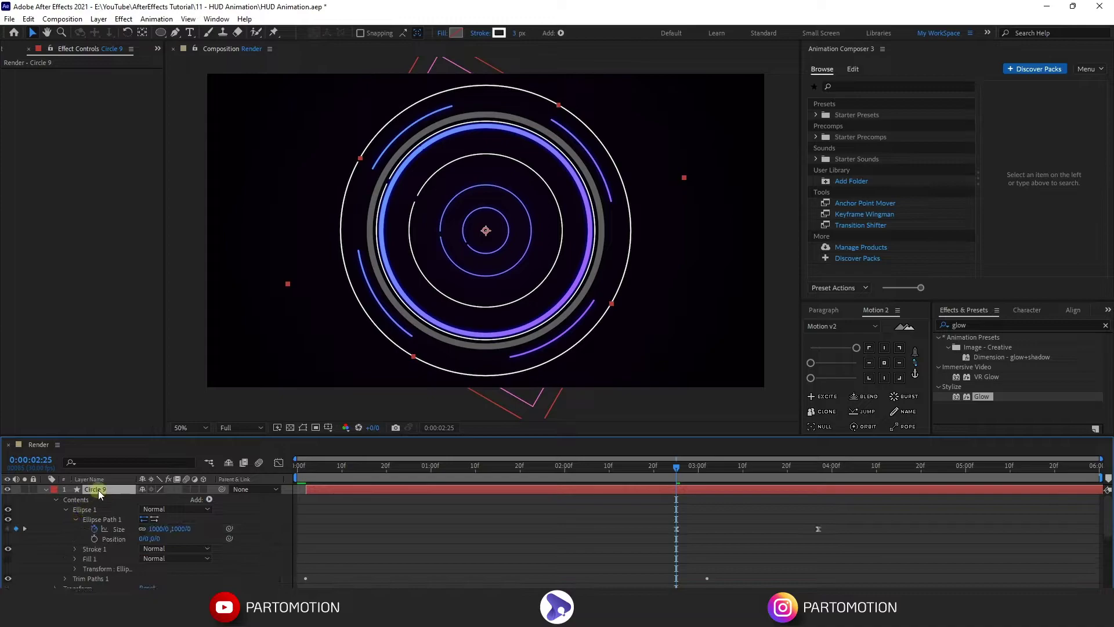
{"action": "key", "text": "u"}
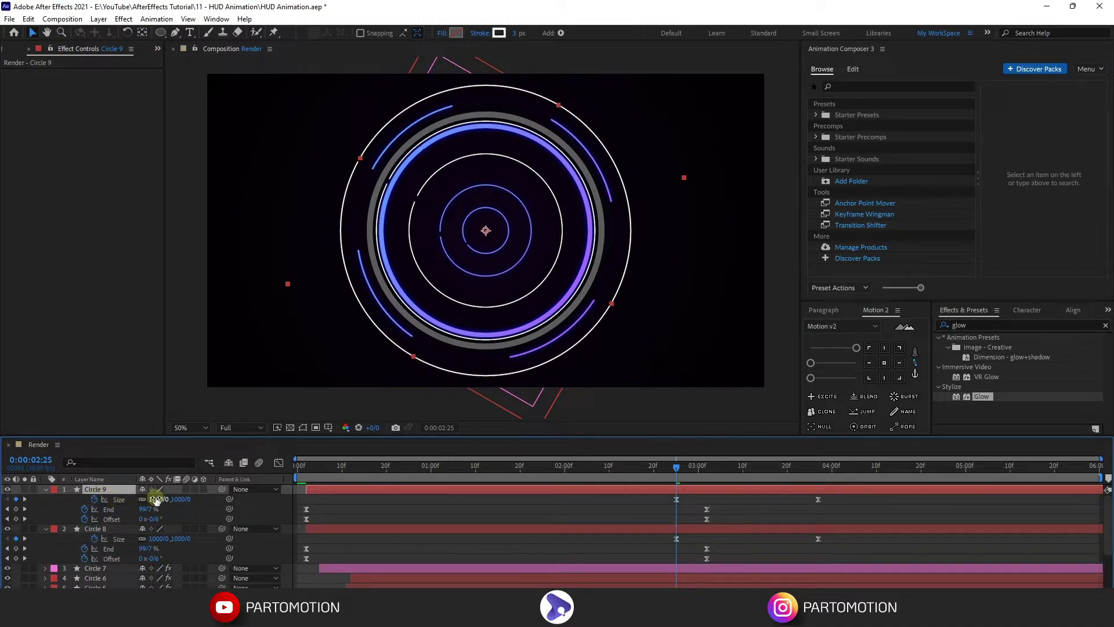
{"action": "left_click_drag", "start_coordinate": [159, 499], "coordinate": [423, 499]}
{"action": "left_click_drag", "start_coordinate": [157, 539], "coordinate": [223, 550]}
{"action": "left_click_drag", "start_coordinate": [158, 499], "coordinate": [210, 509]}
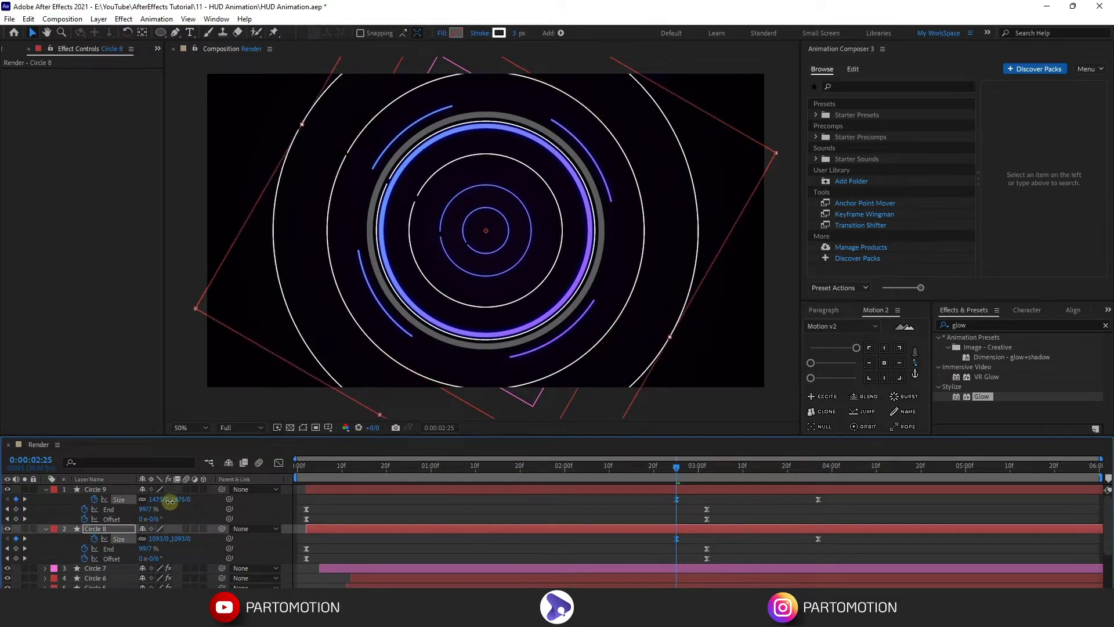
Duplicate Circle 9 as Circle 10 and enlarge its Size to 1966.
{"action": "left_click", "coordinate": [113, 489]}
{"action": "key", "text": "ctrl+d"}
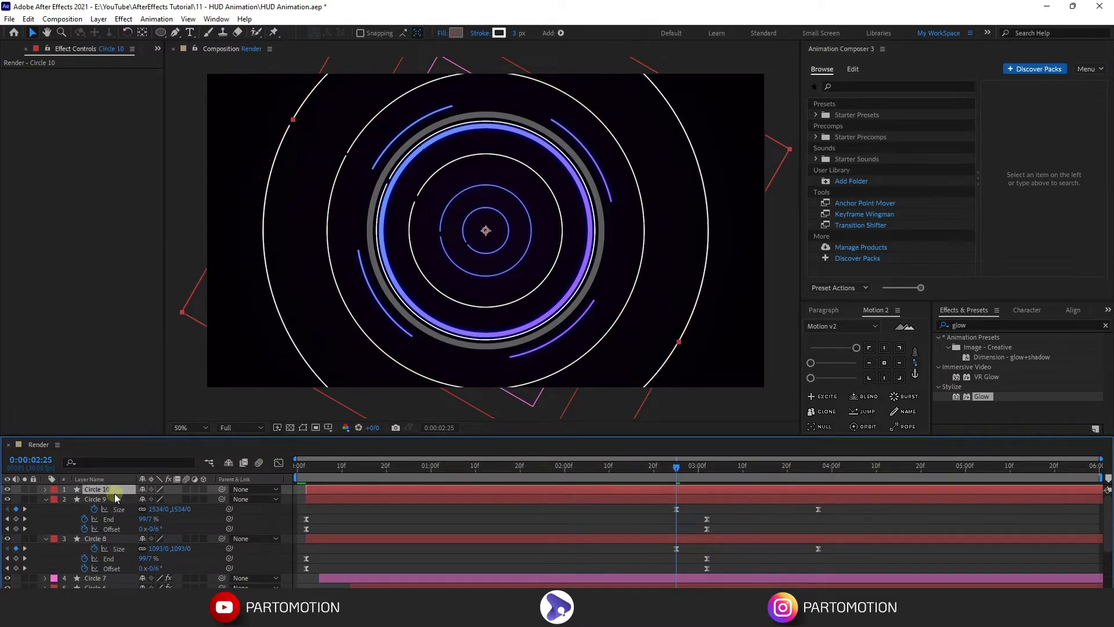
{"action": "key", "text": "u"}
{"action": "left_click_drag", "start_coordinate": [158, 499], "coordinate": [462, 553]}
{"action": "left_click", "coordinate": [54, 500]}
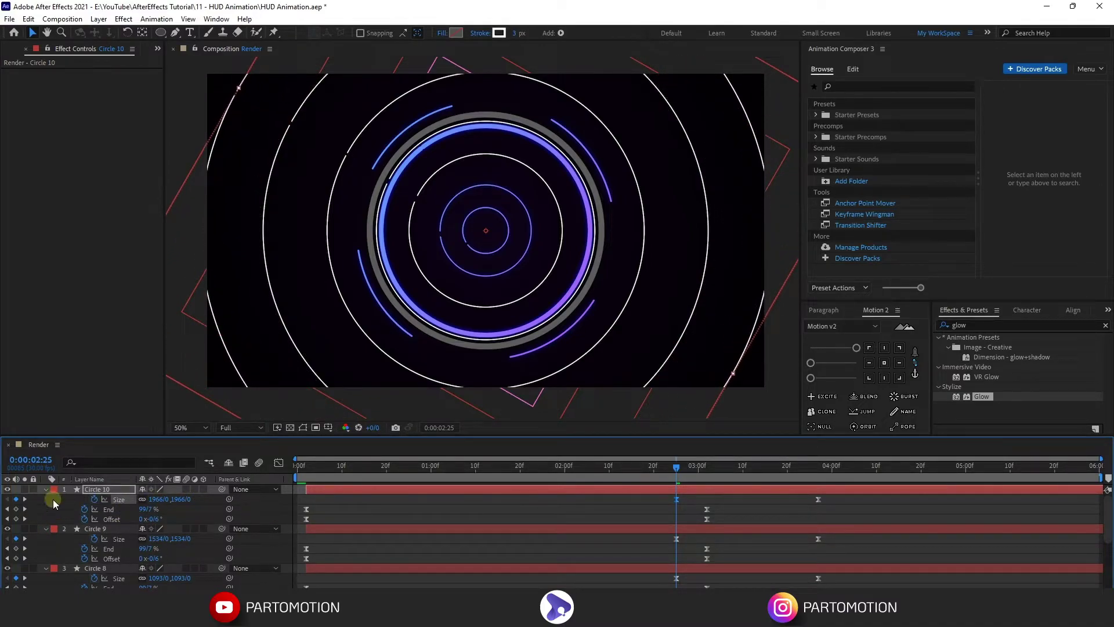
Set Opacity to 50% on Circle 8, 30% on Circle 9 and 15% on Circle 10.
{"action": "left_click", "coordinate": [176, 512]}
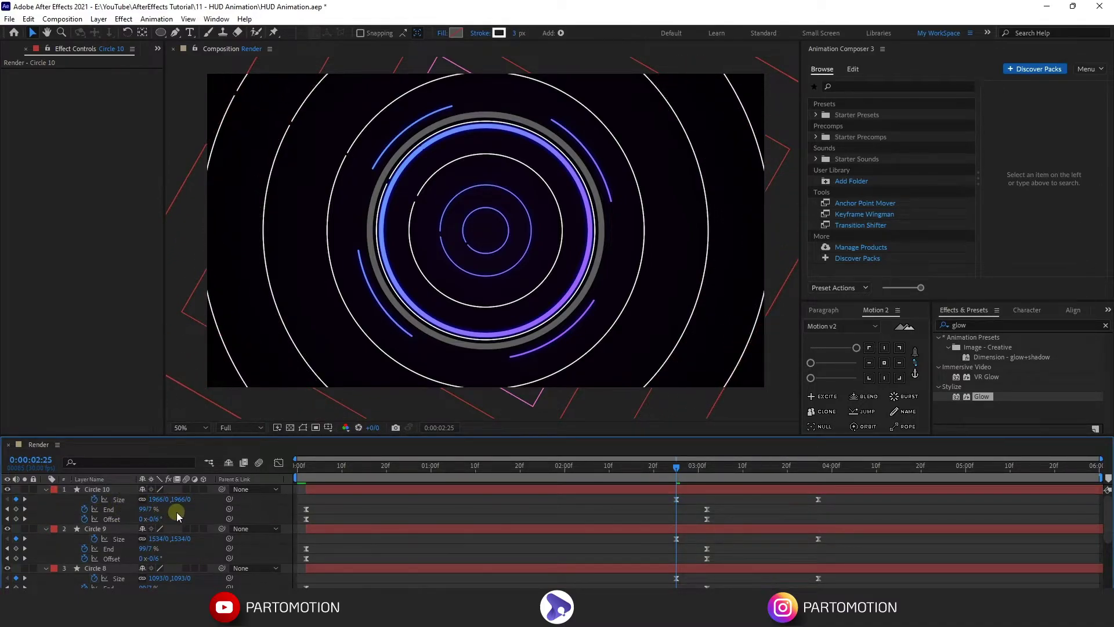
{"action": "left_click", "coordinate": [96, 490]}
{"action": "left_click", "coordinate": [94, 569], "text": "shift"}
{"action": "key", "text": "t"}
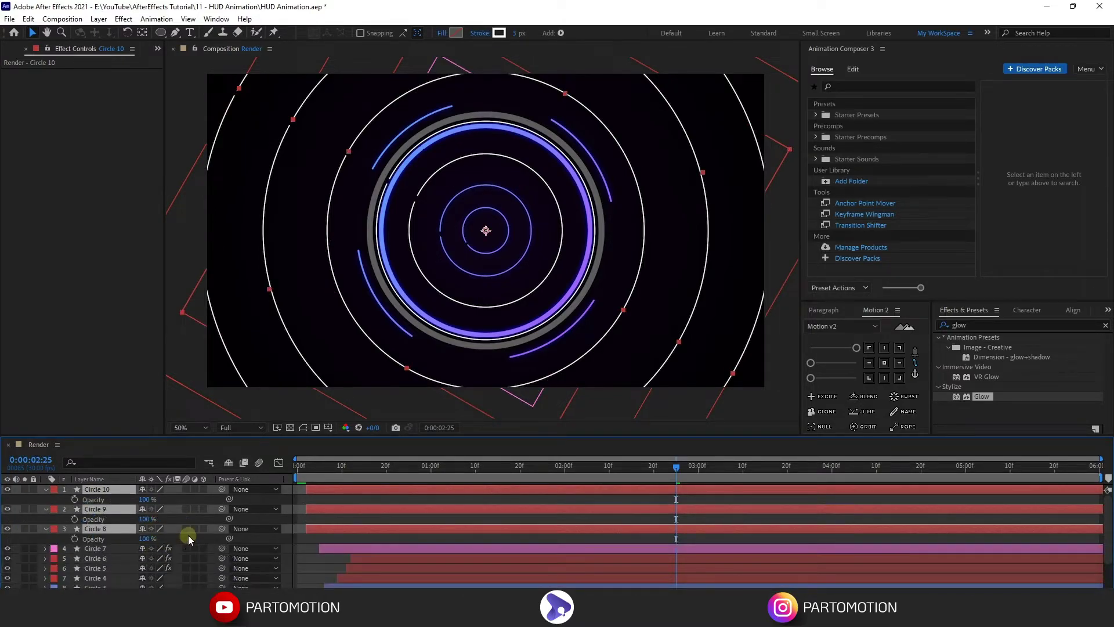
{"action": "left_click", "coordinate": [165, 543]}
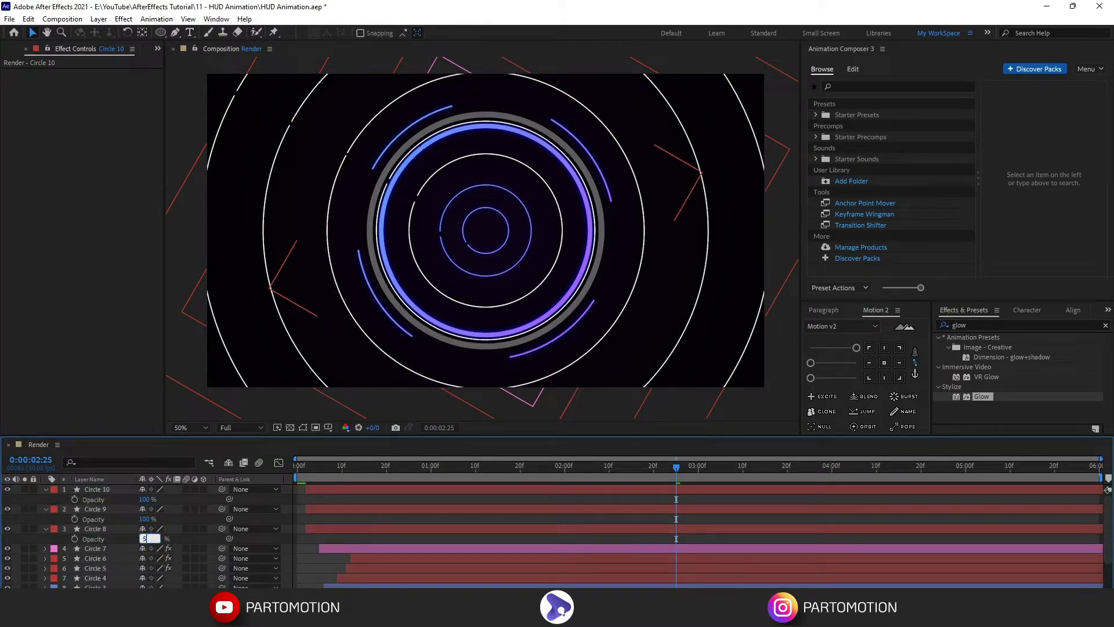
{"action": "type", "text": "0"}
{"action": "key", "text": "Return"}
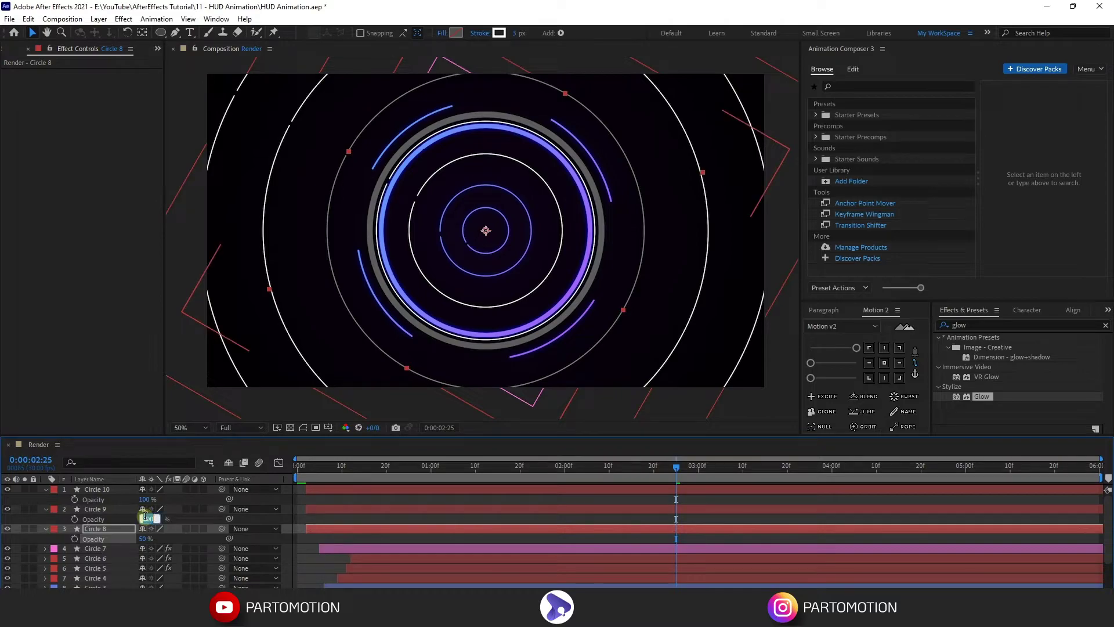
{"action": "type", "text": "30"}
{"action": "key", "text": "Return"}
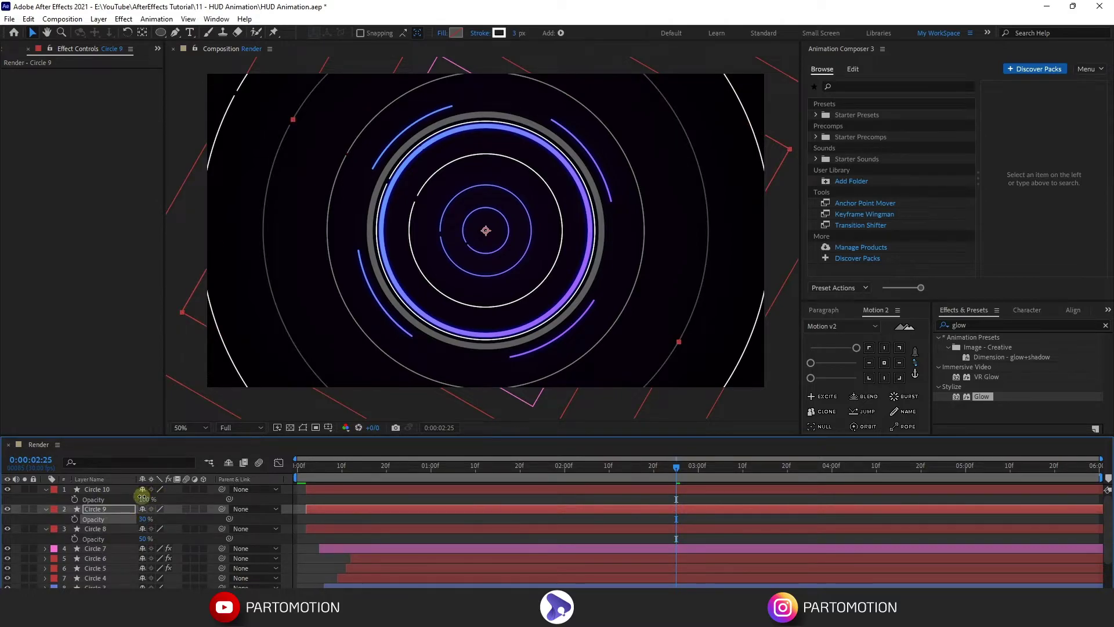
{"action": "key", "text": "Return"}
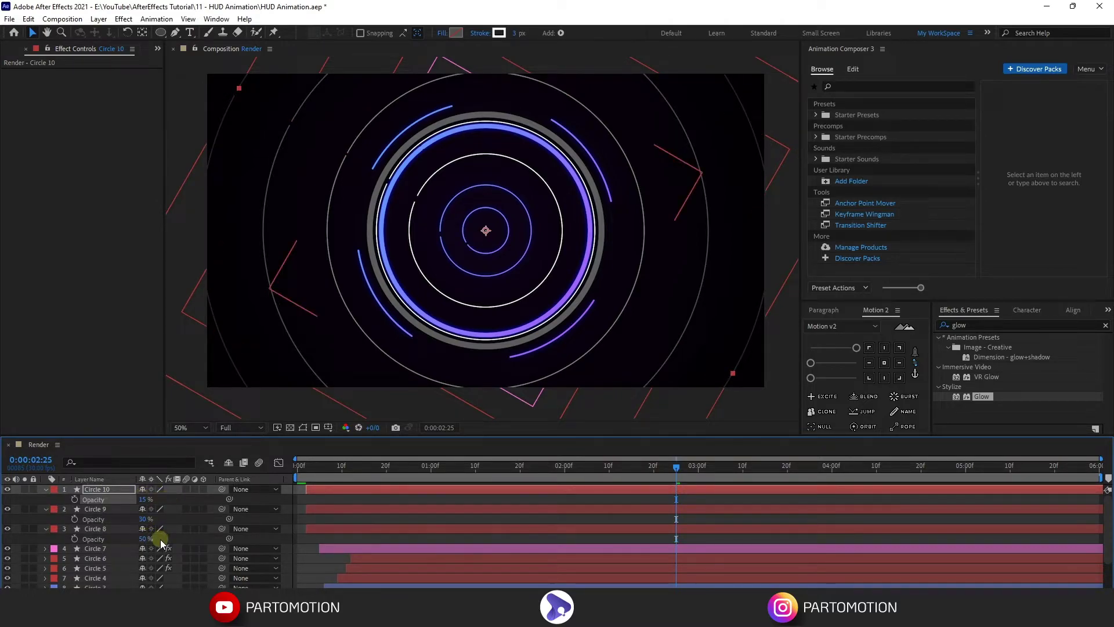
{"action": "key", "text": "ctrl+a"}
Collapse the opacity properties and start Circles 9 and 10 a couple of frames later.
{"action": "key", "text": "u"}
{"action": "key", "text": "F2"}
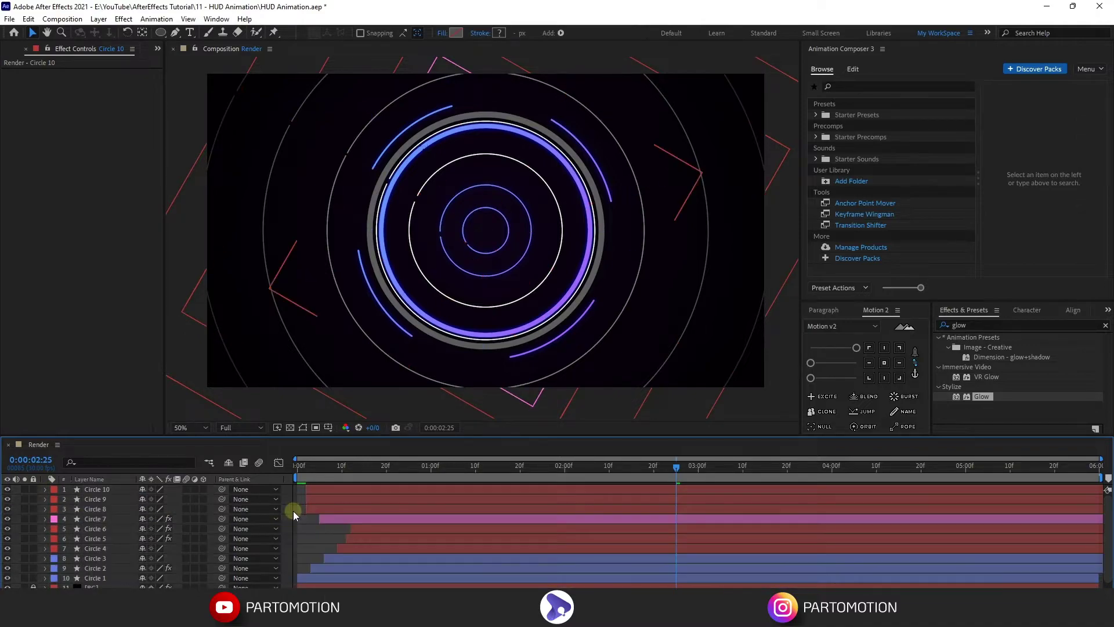
{"action": "left_click_drag", "start_coordinate": [313, 499], "coordinate": [325, 491]}
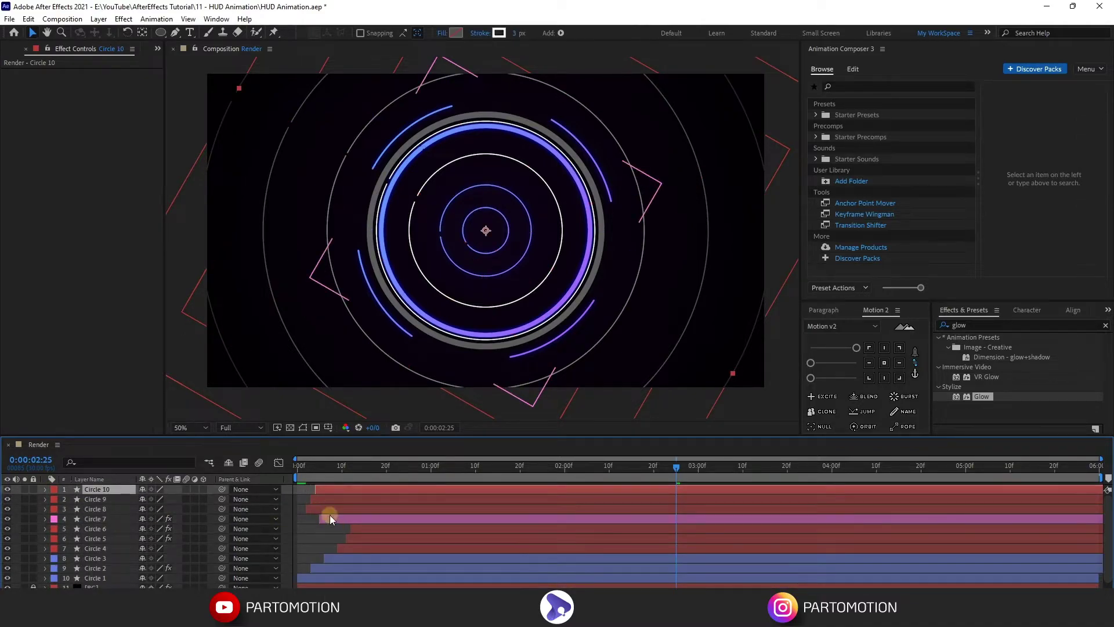
Rotate Circle 7 to 83°, check Circles 6 and 5's rotation, then collapse all layers.
{"action": "left_click", "coordinate": [330, 518]}
{"action": "key", "text": "r"}
{"action": "left_click_drag", "start_coordinate": [146, 529], "coordinate": [284, 538]}
{"action": "left_click", "coordinate": [358, 541]}
{"action": "key", "text": "r"}
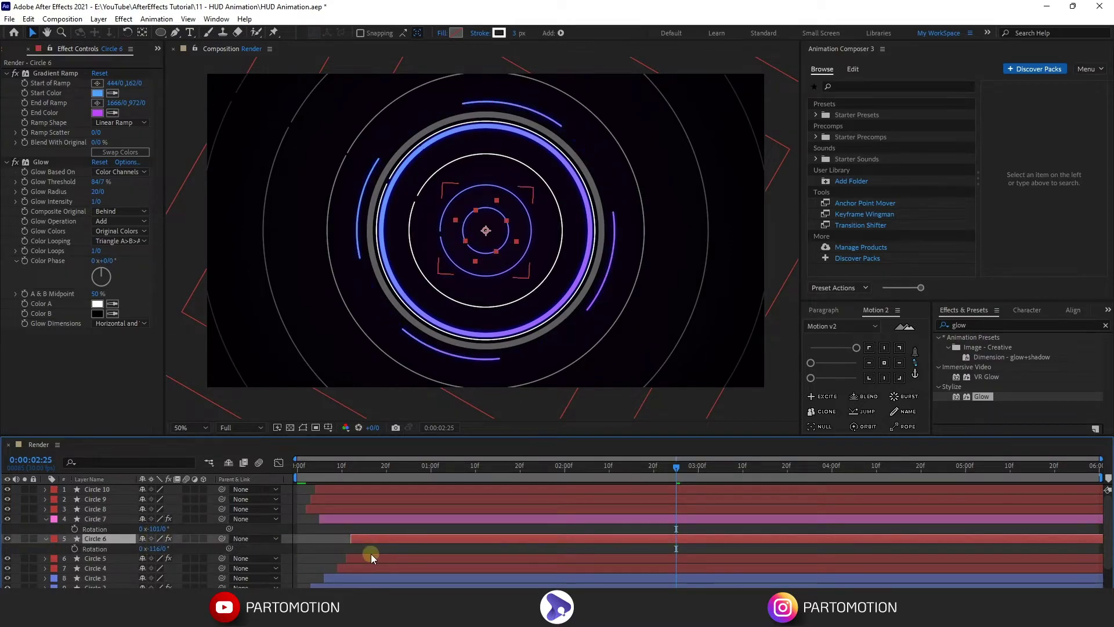
{"action": "left_click", "coordinate": [370, 558]}
{"action": "key", "text": "r"}
{"action": "key", "text": "ctrl+a"}
{"action": "key", "text": "ctrl+grave"}
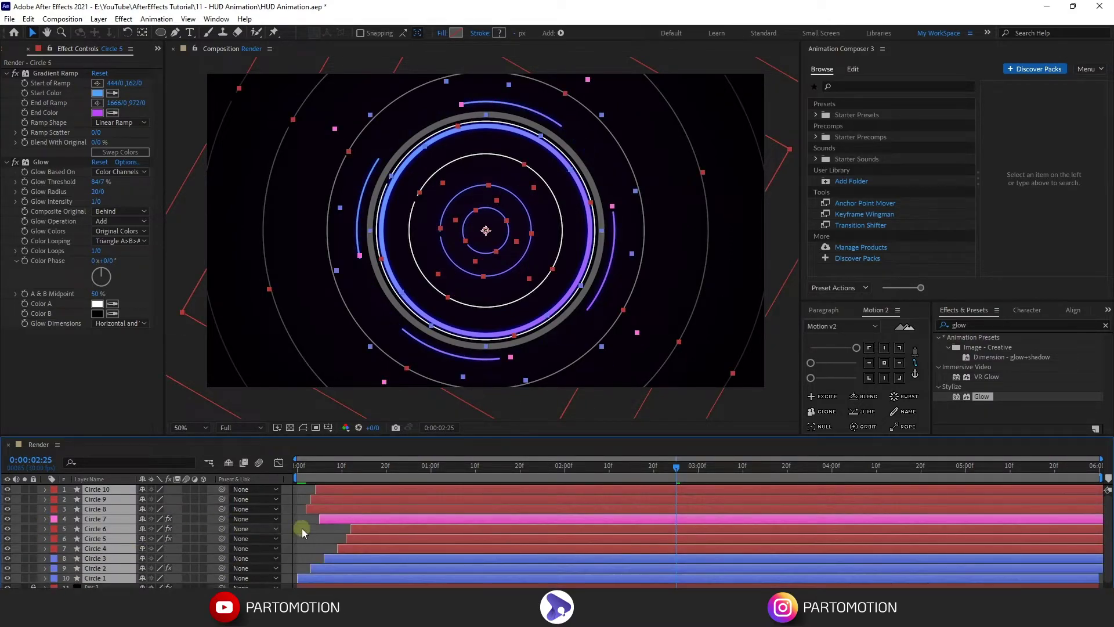
{"action": "left_click", "coordinate": [301, 528]}
At frame 10, rotate Circle 8 to -139°, Circle 9 to -183° and Circle 10 to -218°.
{"action": "key", "text": "Home"}
{"action": "left_click_drag", "start_coordinate": [318, 468], "coordinate": [342, 467]}
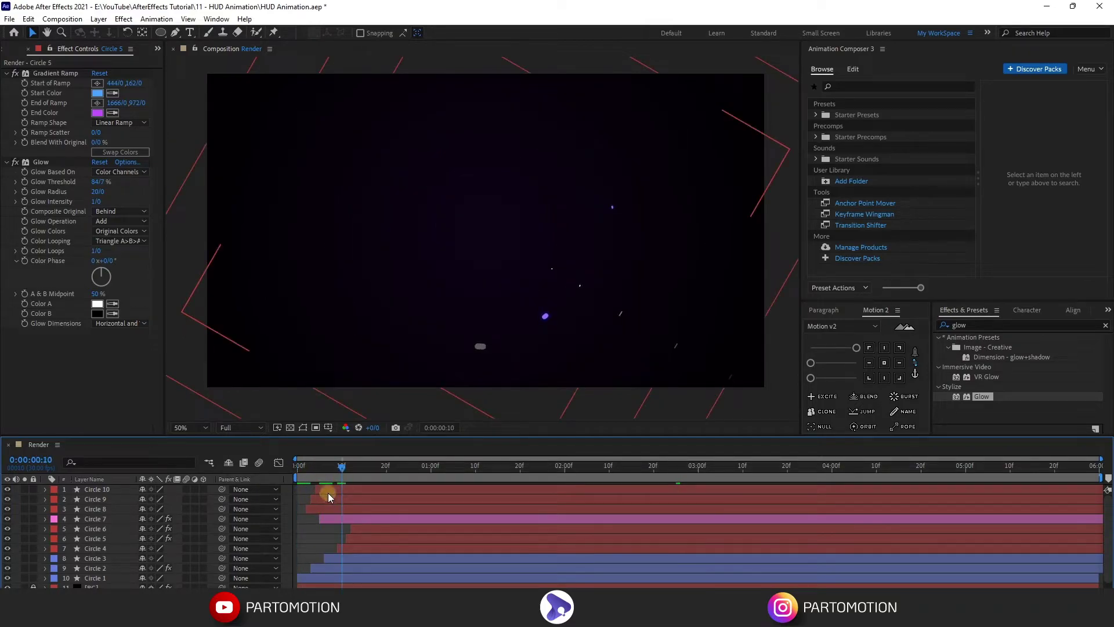
{"action": "left_click", "coordinate": [329, 493]}
{"action": "left_click", "coordinate": [322, 508], "text": "shift"}
{"action": "key", "text": "r"}
{"action": "left_click", "coordinate": [174, 528]}
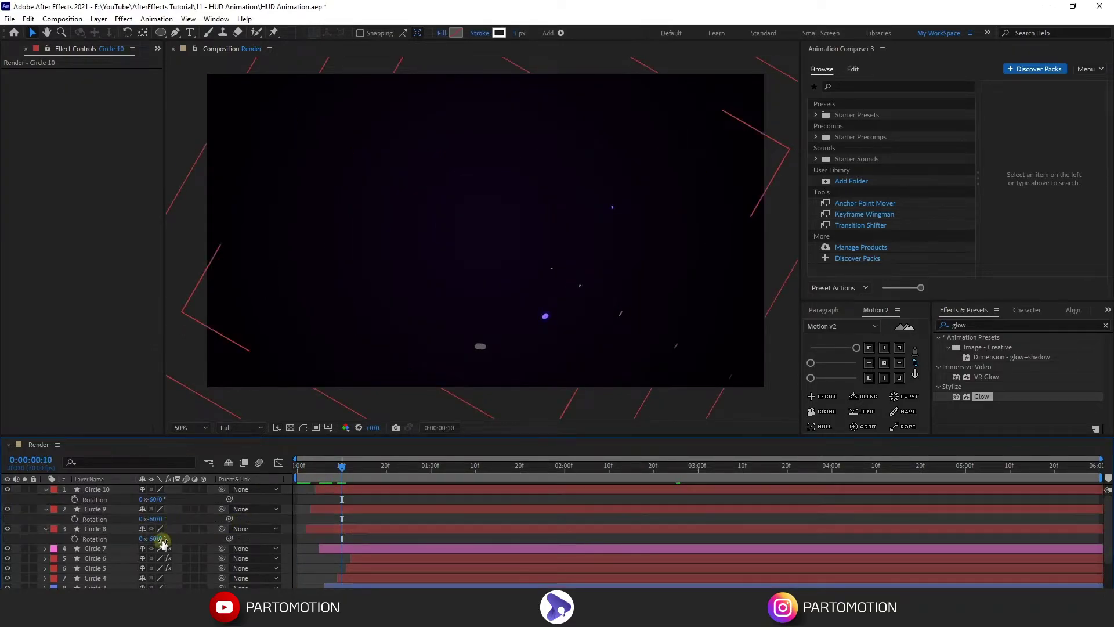
{"action": "left_click_drag", "start_coordinate": [152, 538], "coordinate": [76, 545]}
{"action": "left_click_drag", "start_coordinate": [152, 518], "coordinate": [209, 523]}
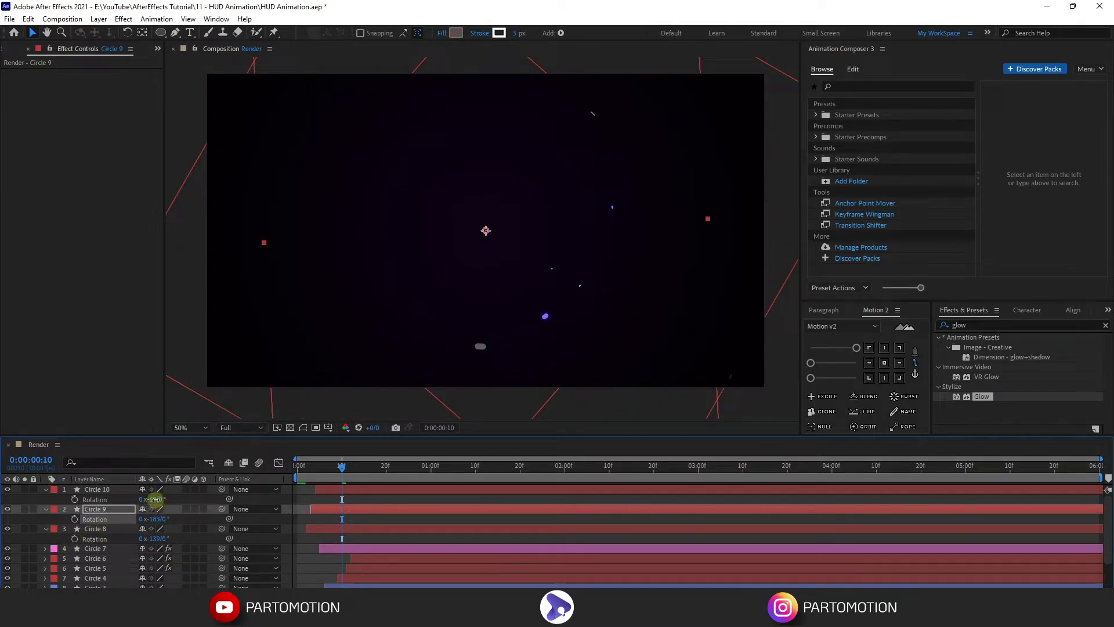
{"action": "left_click_drag", "start_coordinate": [152, 499], "coordinate": [87, 508]}
Preview the ring animation from the start of the timeline.
{"action": "left_click", "coordinate": [299, 490]}
{"action": "key", "text": "Page_Up"}
{"action": "key", "text": "Home"}
{"action": "key", "text": "space"}
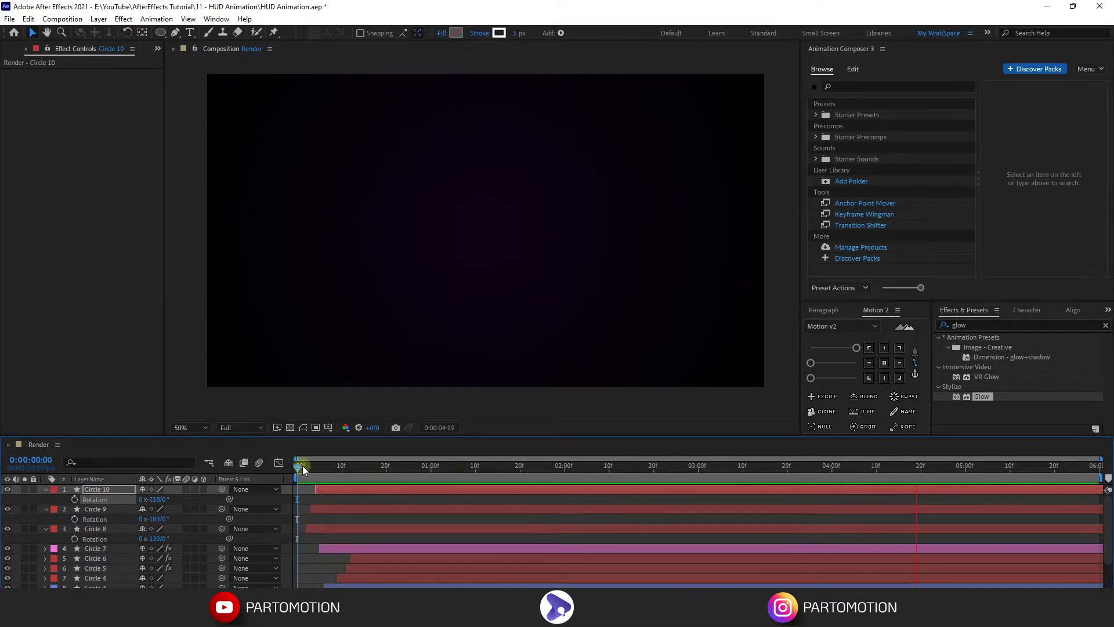
At 3:27, set Circle 8's Size keyframe to 2267.
{"action": "left_click", "coordinate": [99, 526], "text": "shift"}
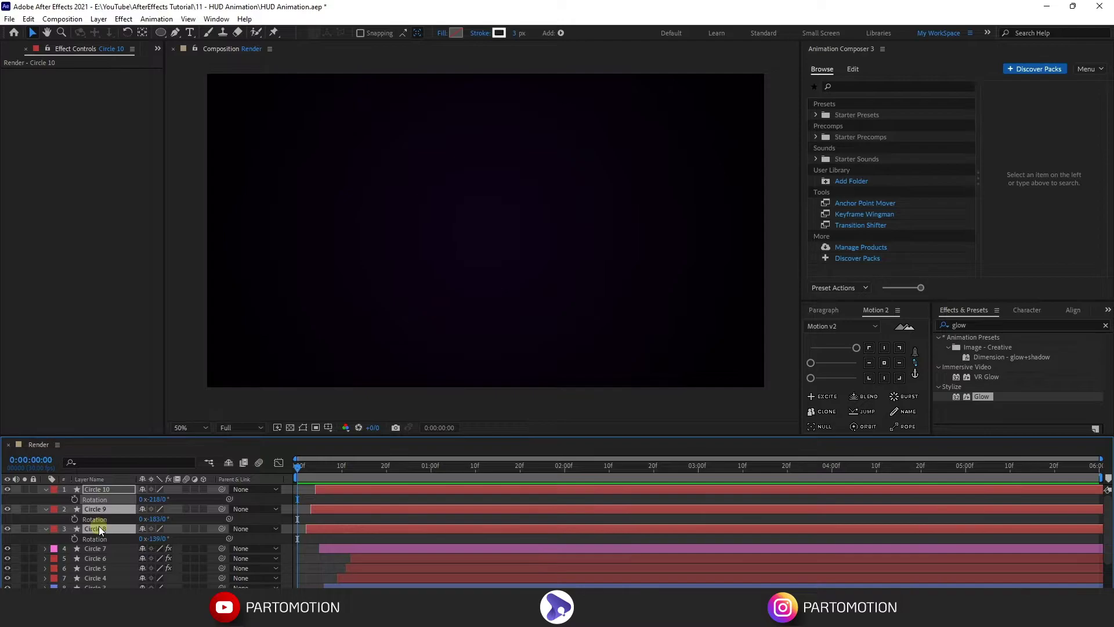
{"action": "key", "text": "u"}
{"action": "scroll", "coordinate": [780, 489], "scroll_direction": "down", "scroll_amount": 2}
{"action": "left_click", "coordinate": [818, 475]}
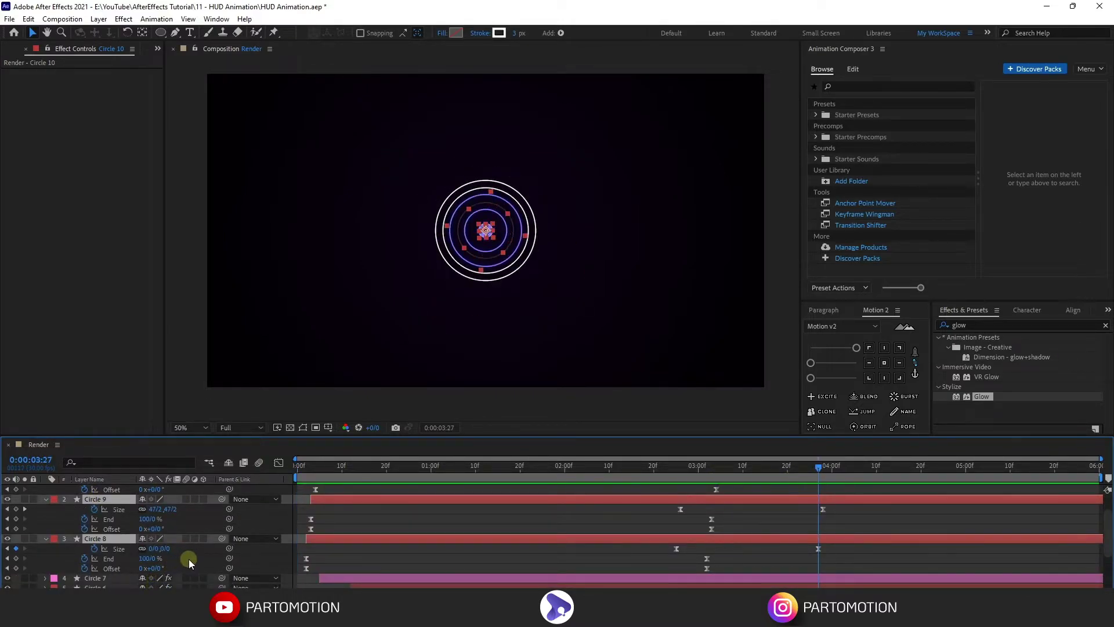
{"action": "left_click_drag", "start_coordinate": [156, 548], "coordinate": [1077, 490]}
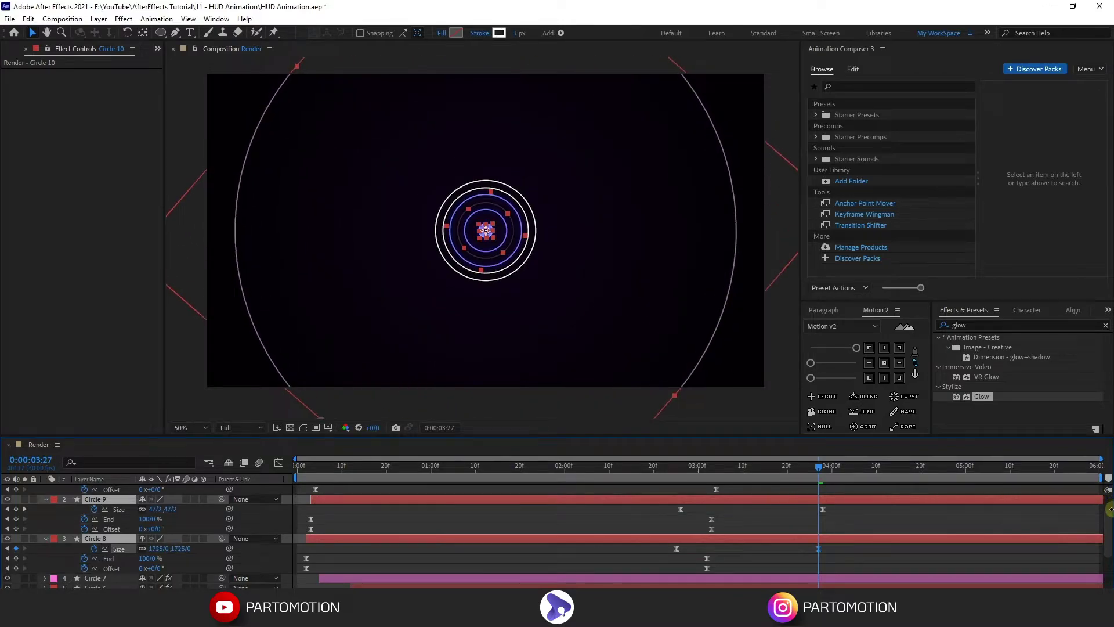
{"action": "left_click_drag", "start_coordinate": [163, 554], "coordinate": [497, 569]}
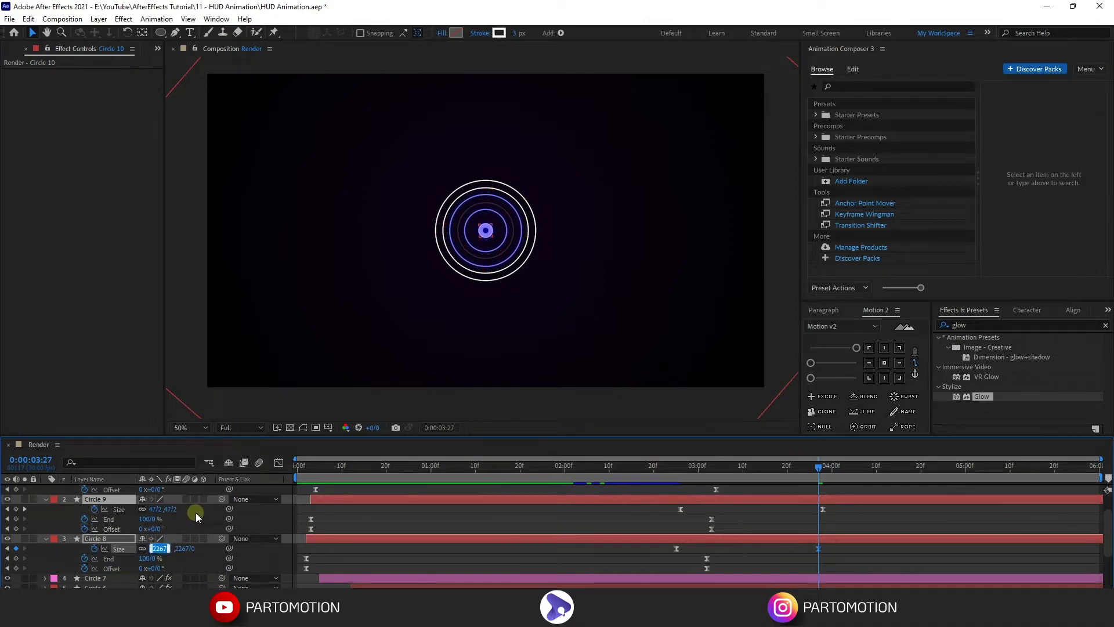
{"action": "left_click", "coordinate": [36, 512]}
Set Circle 9's and Circle 10's next Size keyframes to 2267 as well.
{"action": "left_click", "coordinate": [26, 511]}
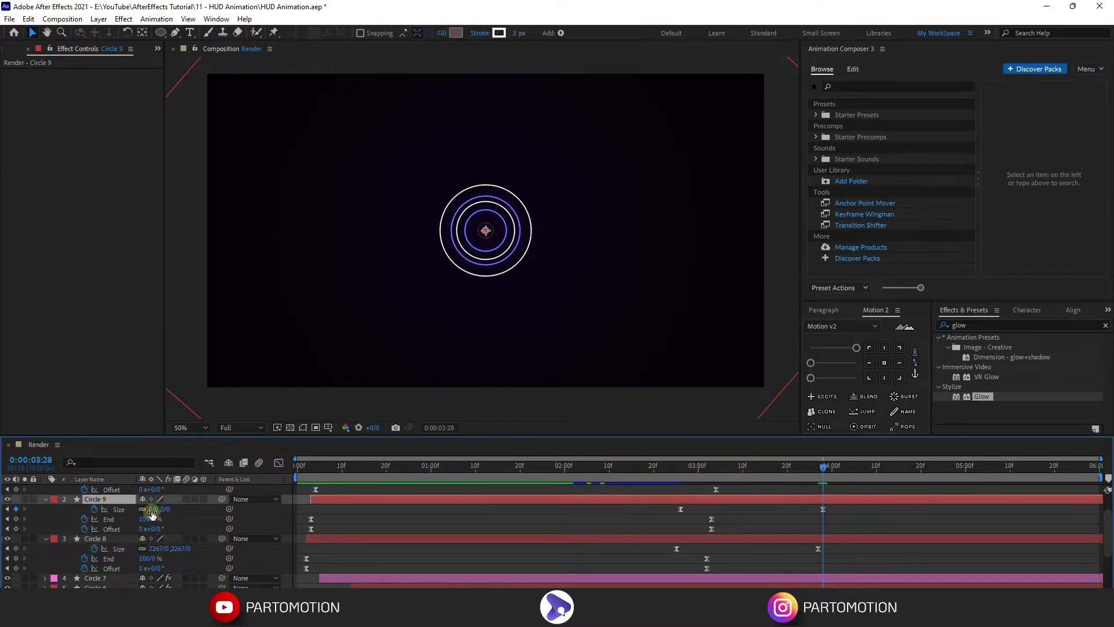
{"action": "scroll", "coordinate": [139, 514], "scroll_direction": "up", "scroll_amount": 1}
{"action": "left_click", "coordinate": [106, 490]}
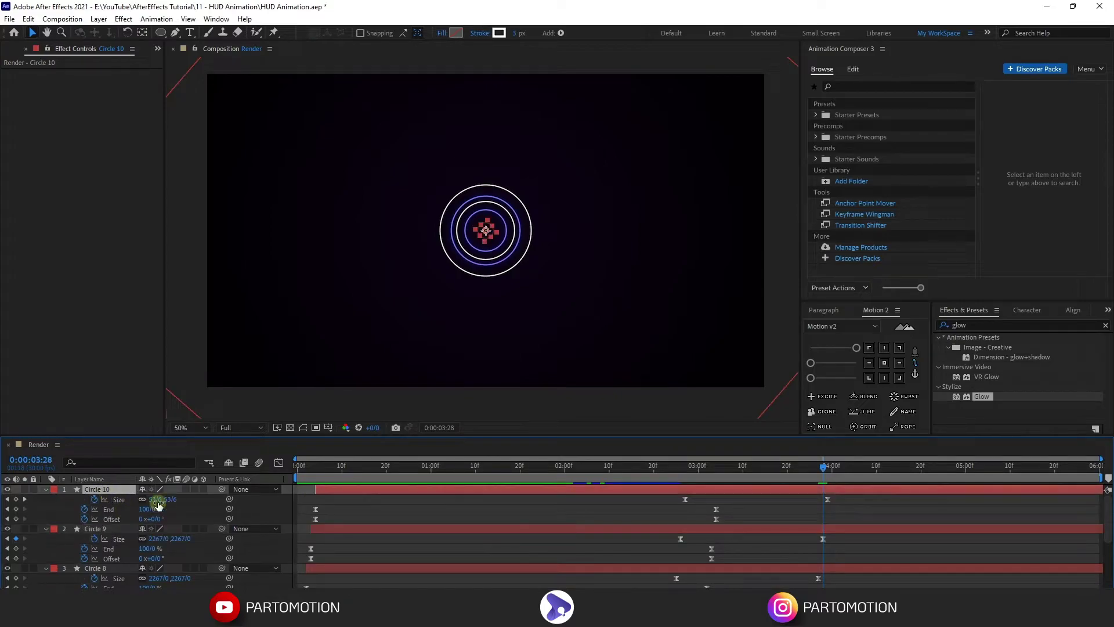
{"action": "left_click", "coordinate": [25, 499]}
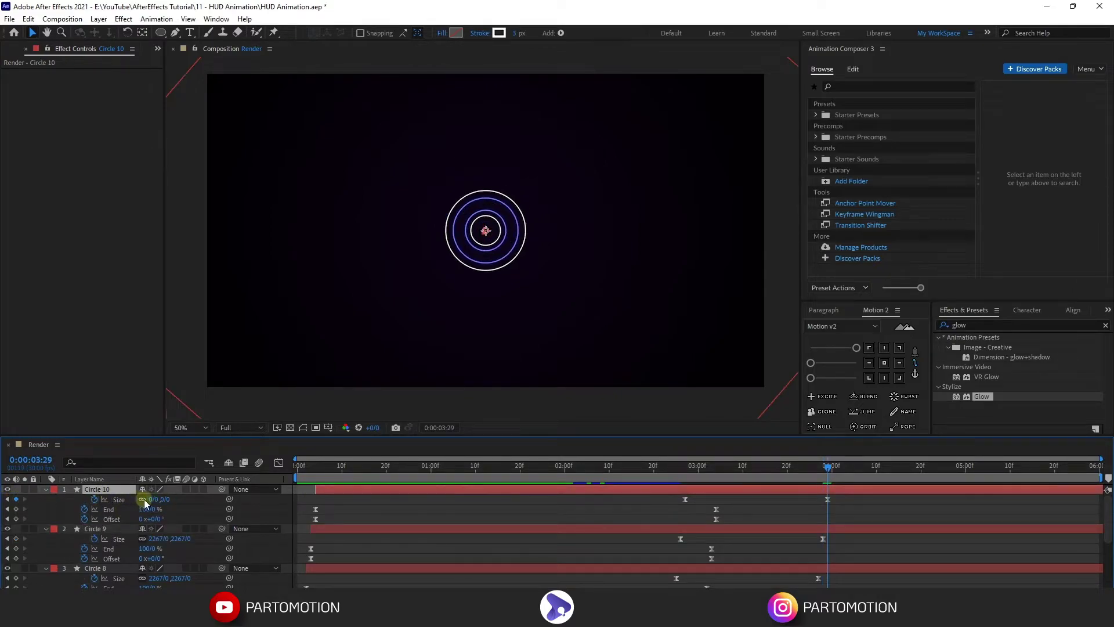
{"action": "left_click", "coordinate": [155, 499]}
{"action": "left_click", "coordinate": [186, 518]}
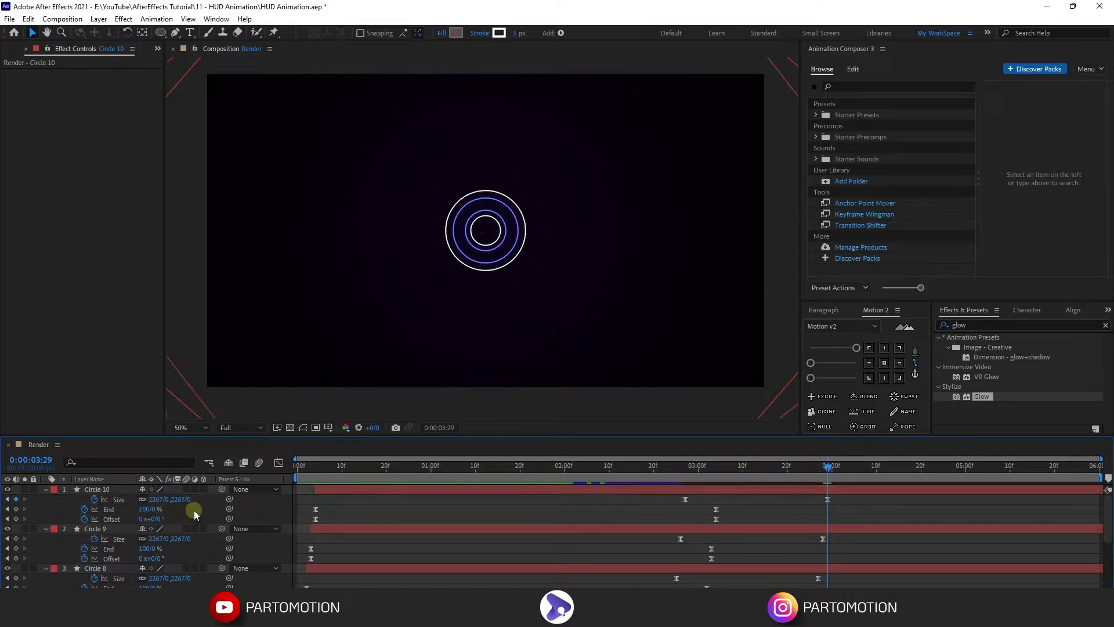
Collapse all layers, preview the animation from the start, and save HUD Animation.aep.
{"action": "left_click", "coordinate": [667, 471]}
{"action": "left_click_drag", "start_coordinate": [658, 478], "coordinate": [297, 472]}
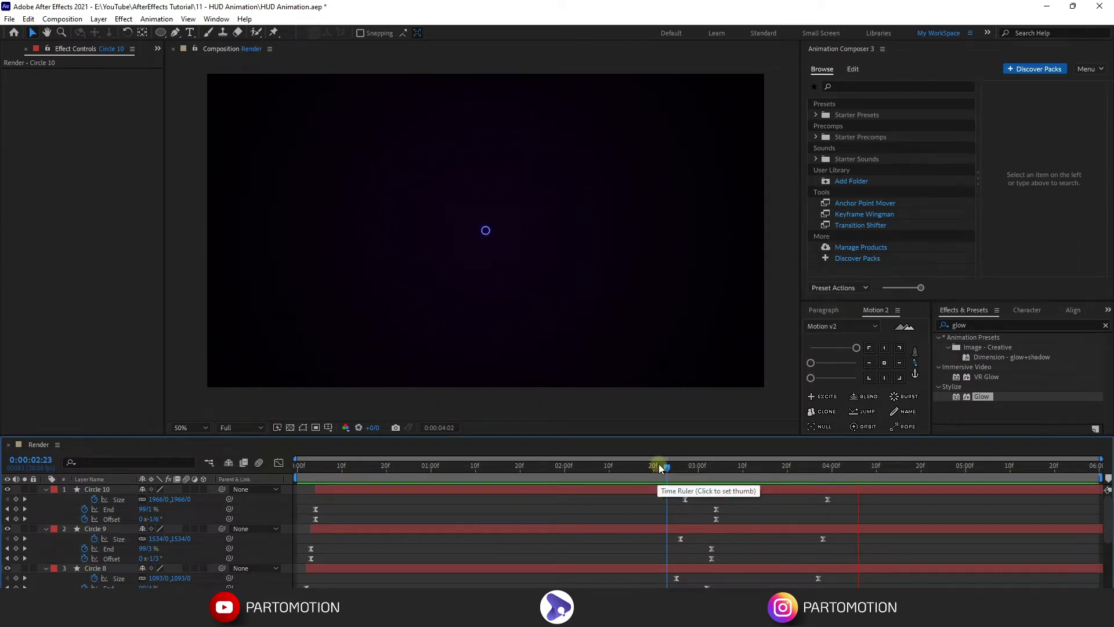
{"action": "key", "text": "ctrl+a"}
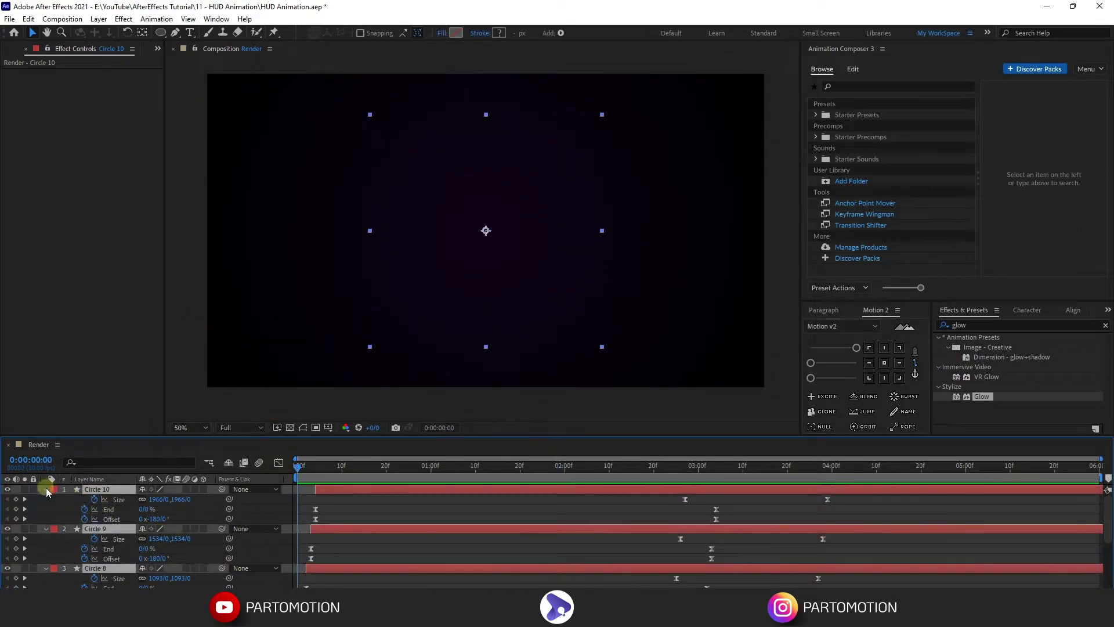
{"action": "key", "text": "u"}
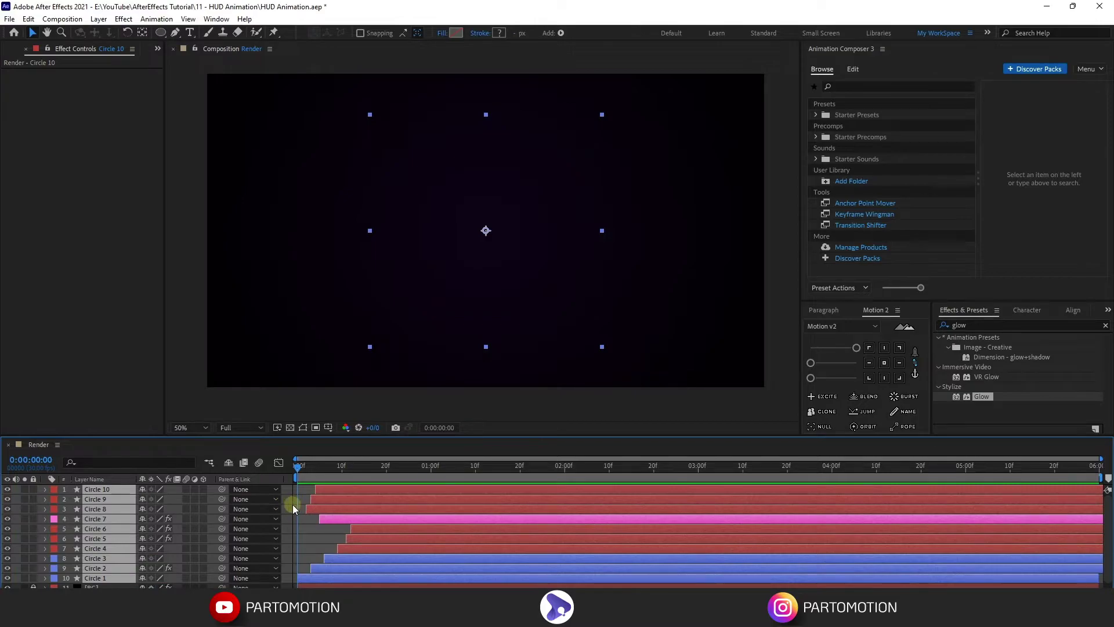
{"action": "left_click", "coordinate": [302, 538]}
{"action": "key", "text": "space"}
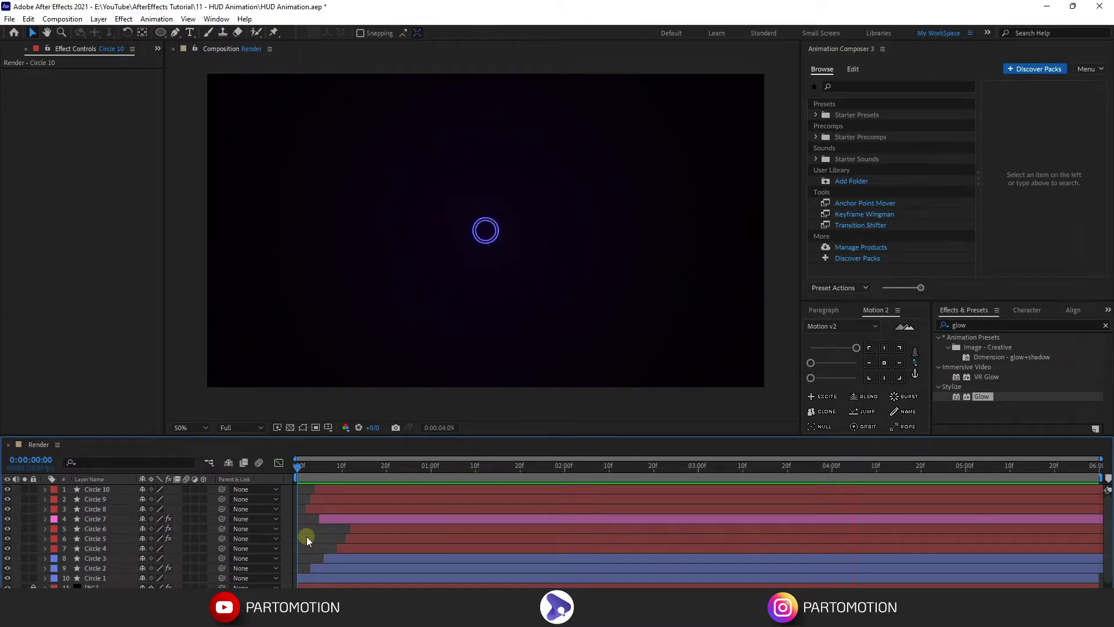
{"action": "key", "text": "ctrl+s"}
{"action": "left_click", "coordinate": [26, 49]}
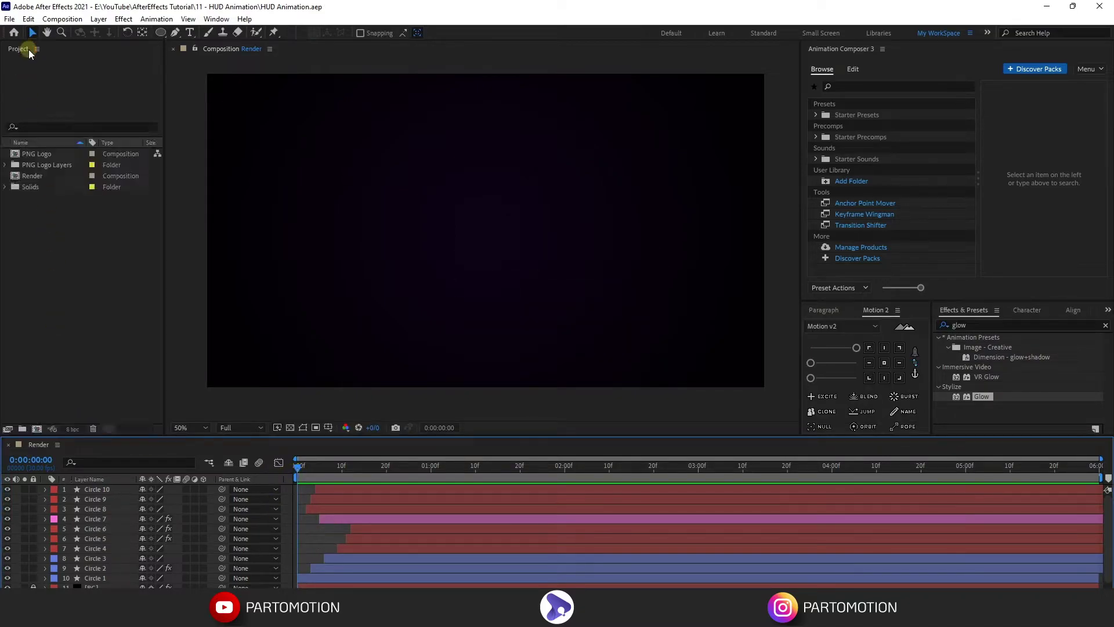
Create a new 1920×1080 composition named Dots.
{"action": "left_click", "coordinate": [37, 429]}
{"action": "type", "text": "Dots"}
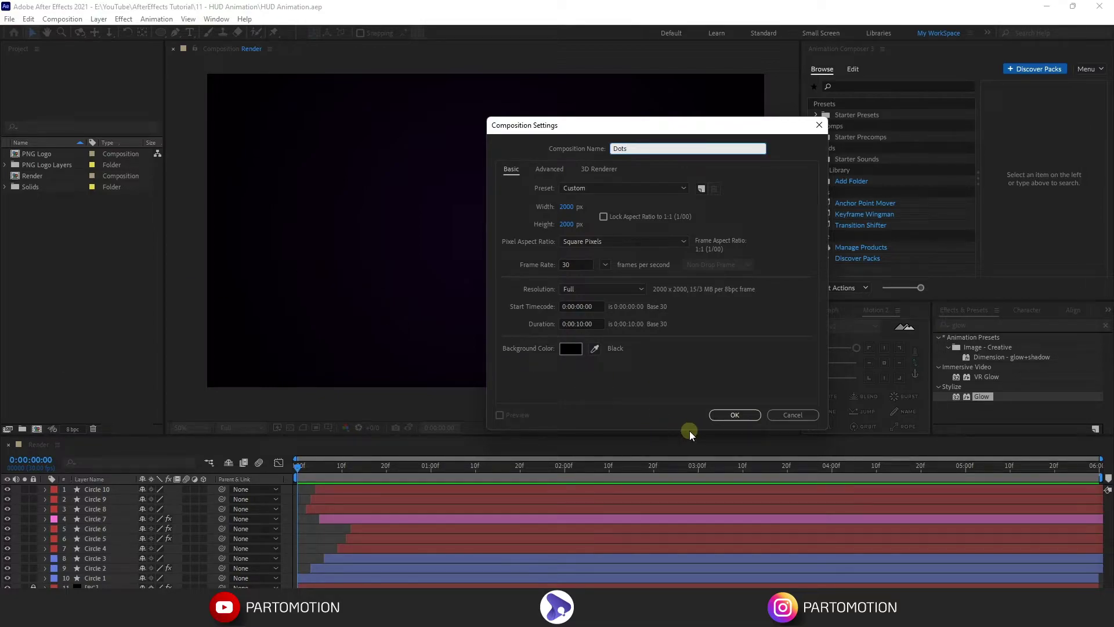
{"action": "left_click", "coordinate": [571, 207]}
{"action": "type", "text": "1920"}
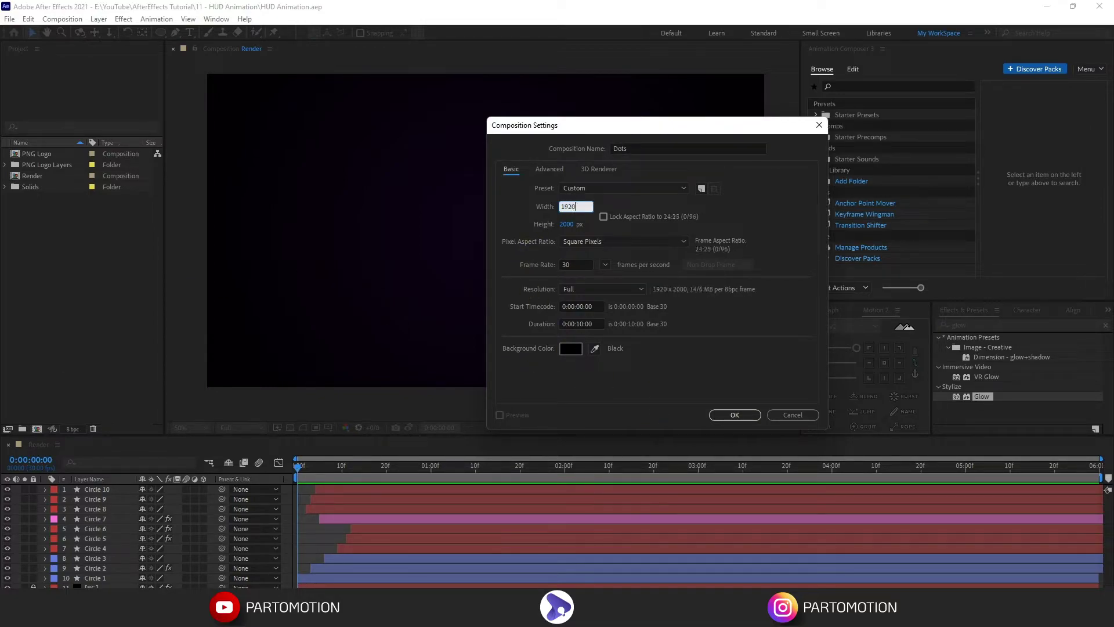
{"action": "key", "text": "Tab"}
{"action": "type", "text": "1080"}
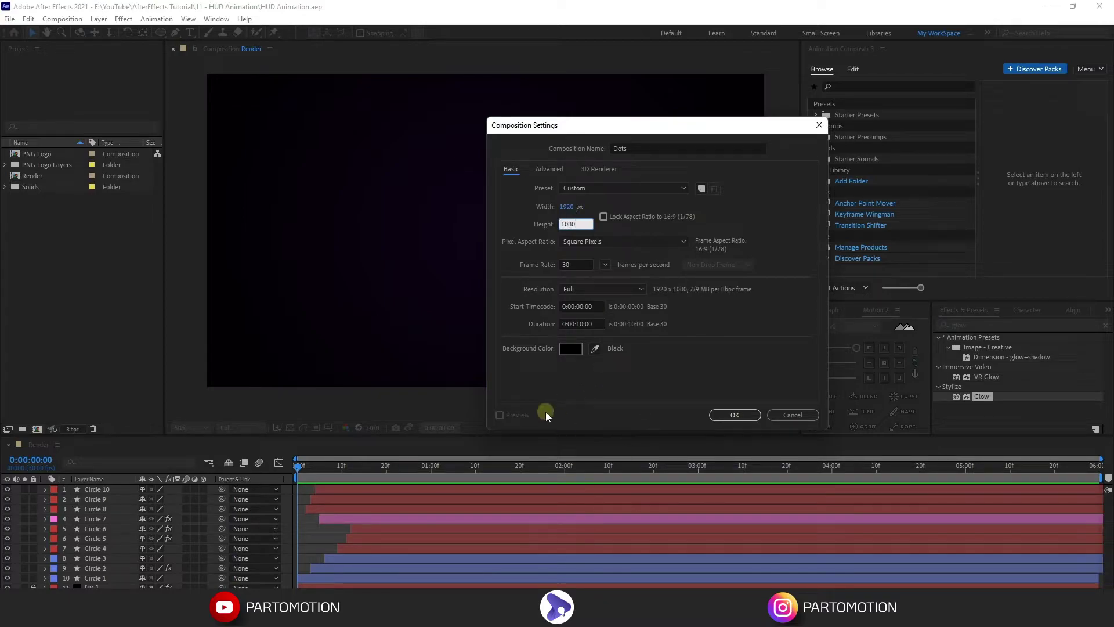
{"action": "left_click", "coordinate": [733, 415]}
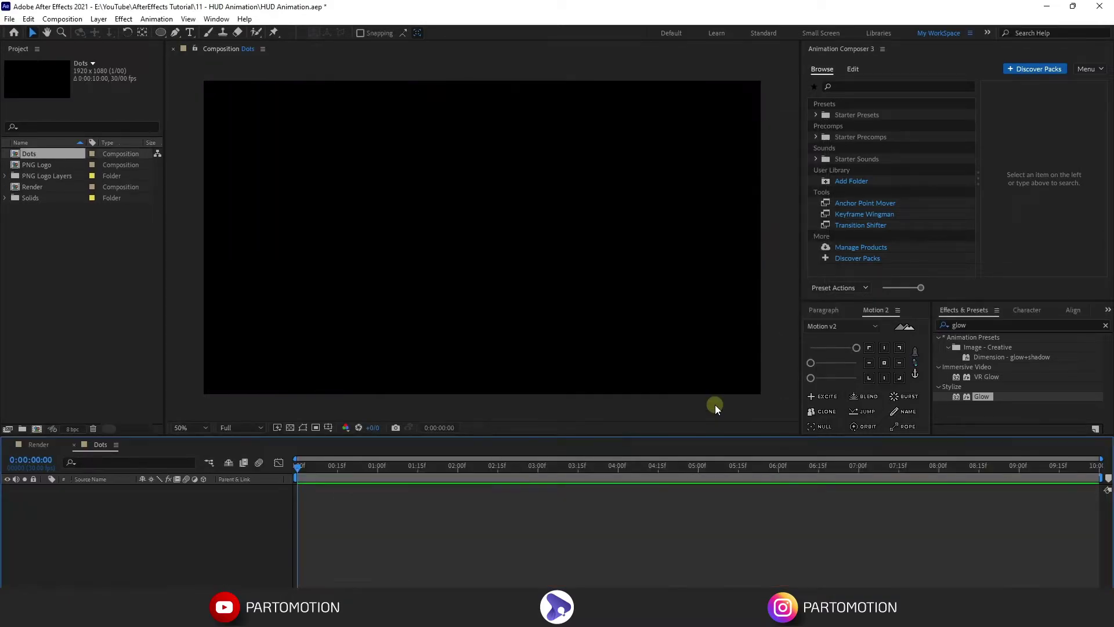
Draw a small ellipse with a centred anchor, 0 px stroke and white fill.
{"action": "left_click", "coordinate": [160, 33]}
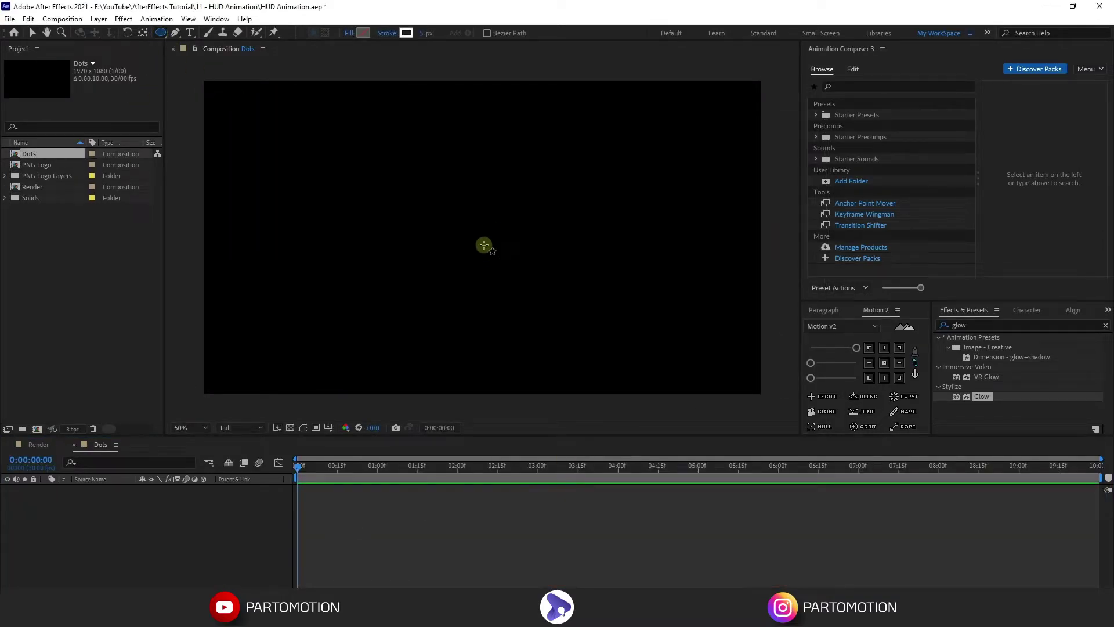
{"action": "left_click_drag", "start_coordinate": [479, 240], "coordinate": [481, 238]}
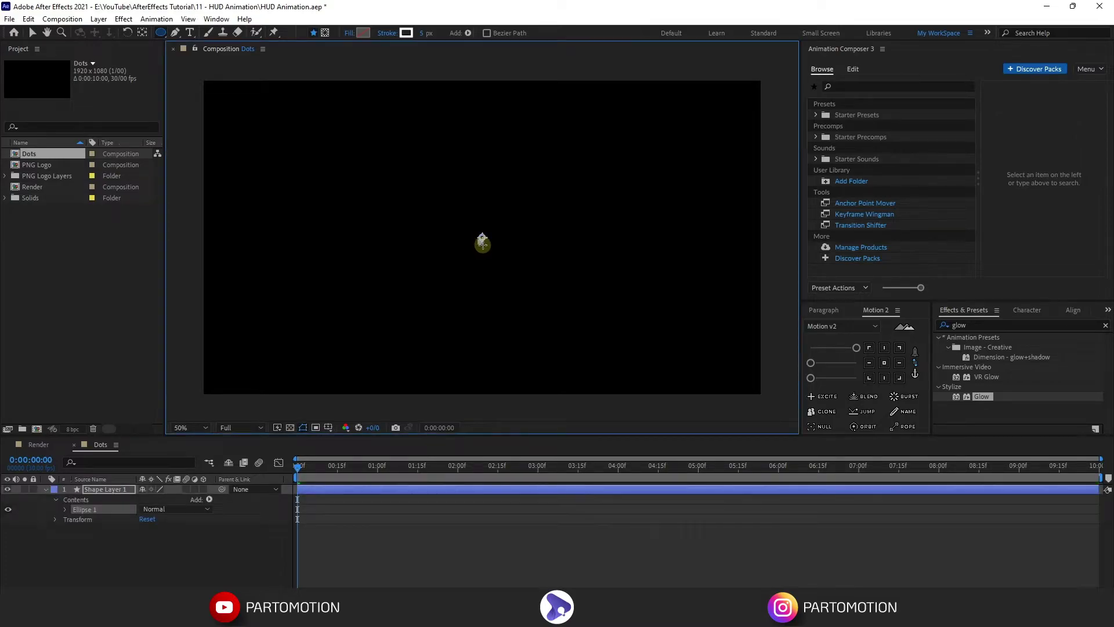
{"action": "left_click", "coordinate": [883, 364]}
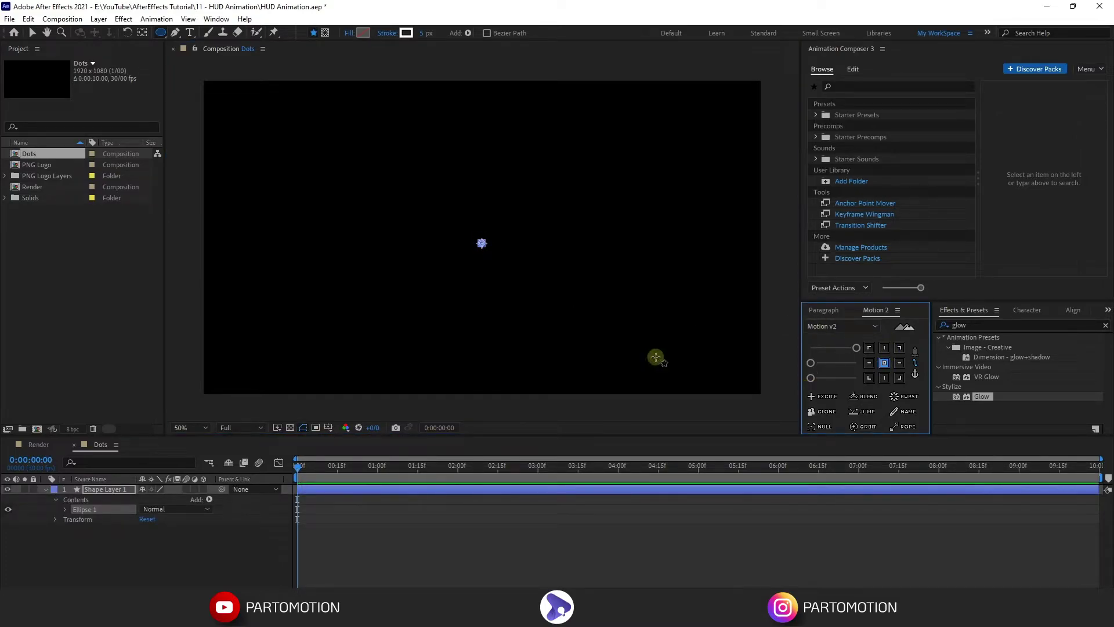
{"action": "left_click_drag", "start_coordinate": [423, 33], "coordinate": [411, 34]}
{"action": "left_click", "coordinate": [366, 35]}
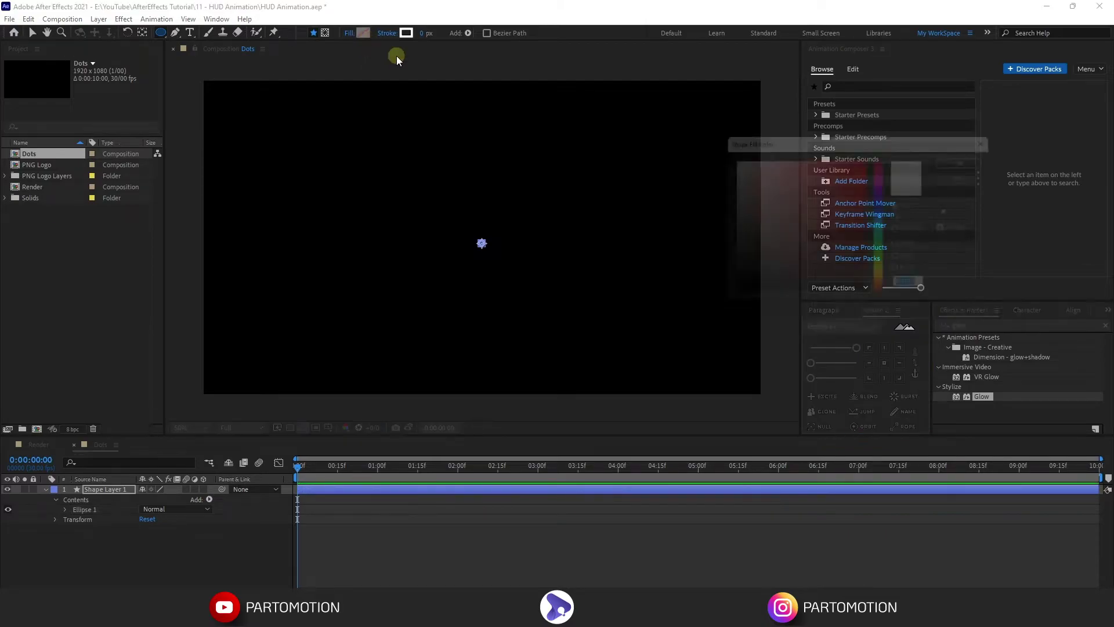
{"action": "left_click", "coordinate": [978, 157]}
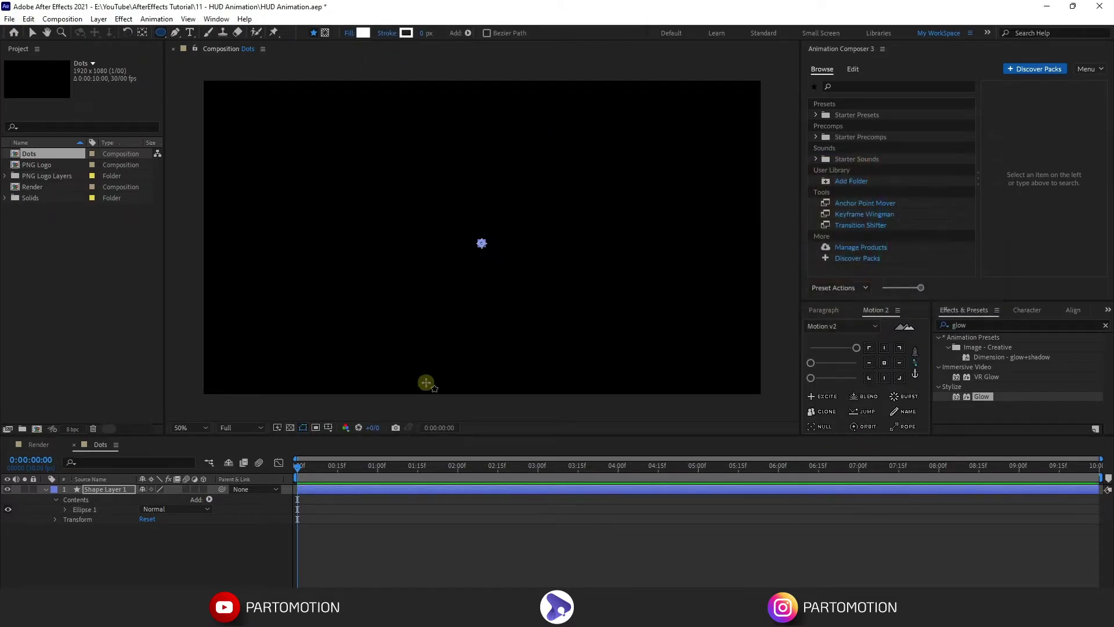
Rename the shape layer to Dot.
{"action": "left_click", "coordinate": [88, 491]}
{"action": "key", "text": "Return"}
{"action": "type", "text": "D"}
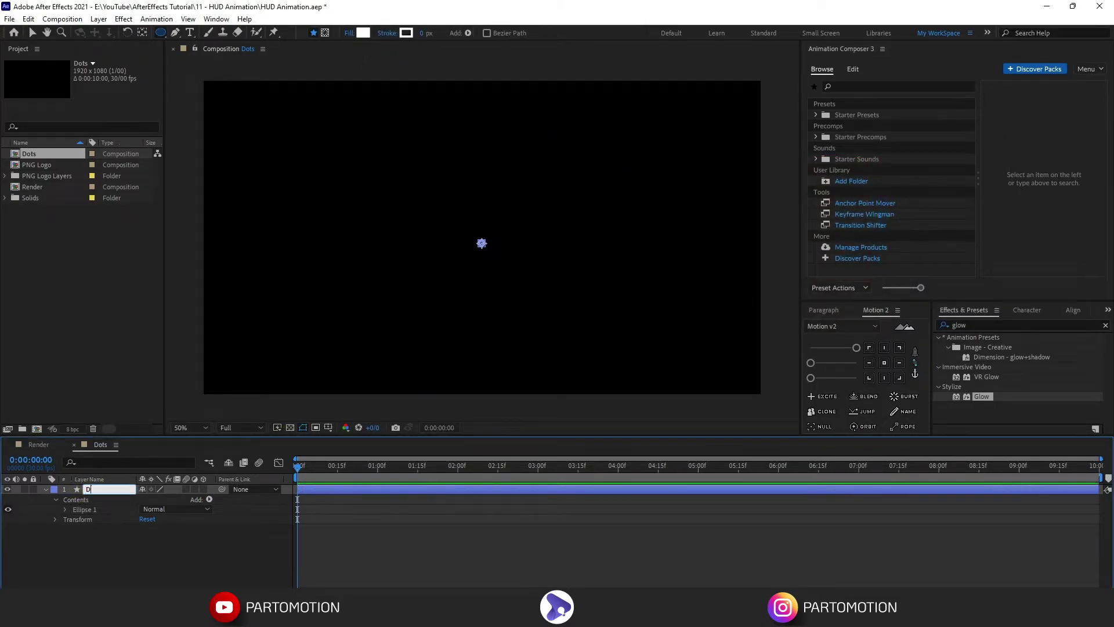
{"action": "type", "text": "ots"}
{"action": "key", "text": "Return"}
{"action": "left_click", "coordinate": [45, 491]}
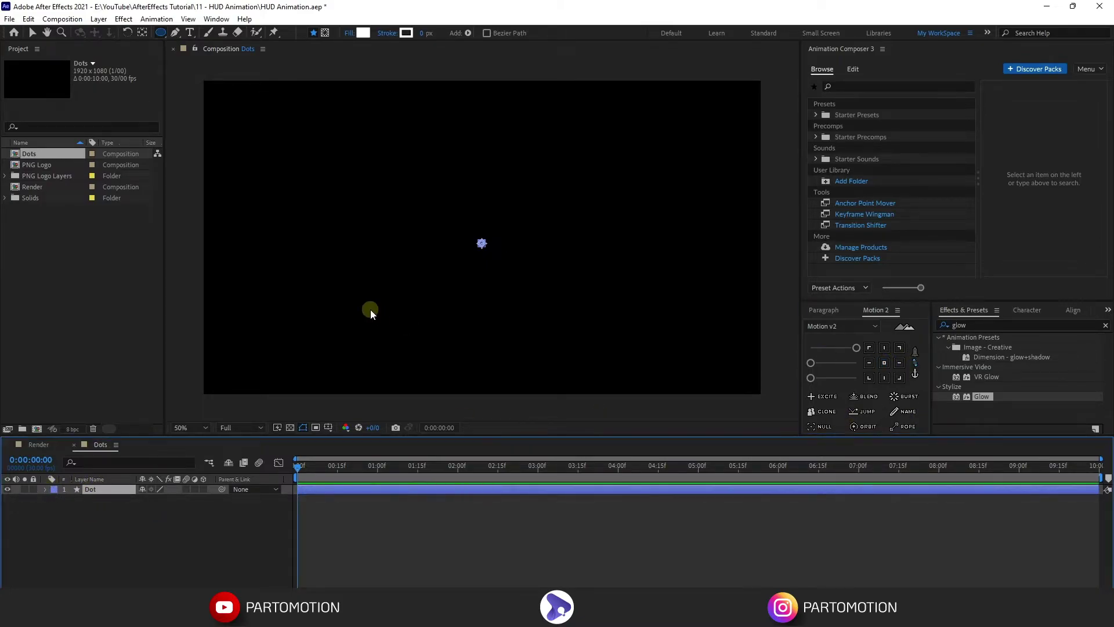
Align the dot to the comp centre horizontally and vertically.
{"action": "key", "text": "v"}
{"action": "scroll", "coordinate": [485, 249], "scroll_direction": "up", "scroll_amount": 6}
{"action": "left_click", "coordinate": [1074, 311]}
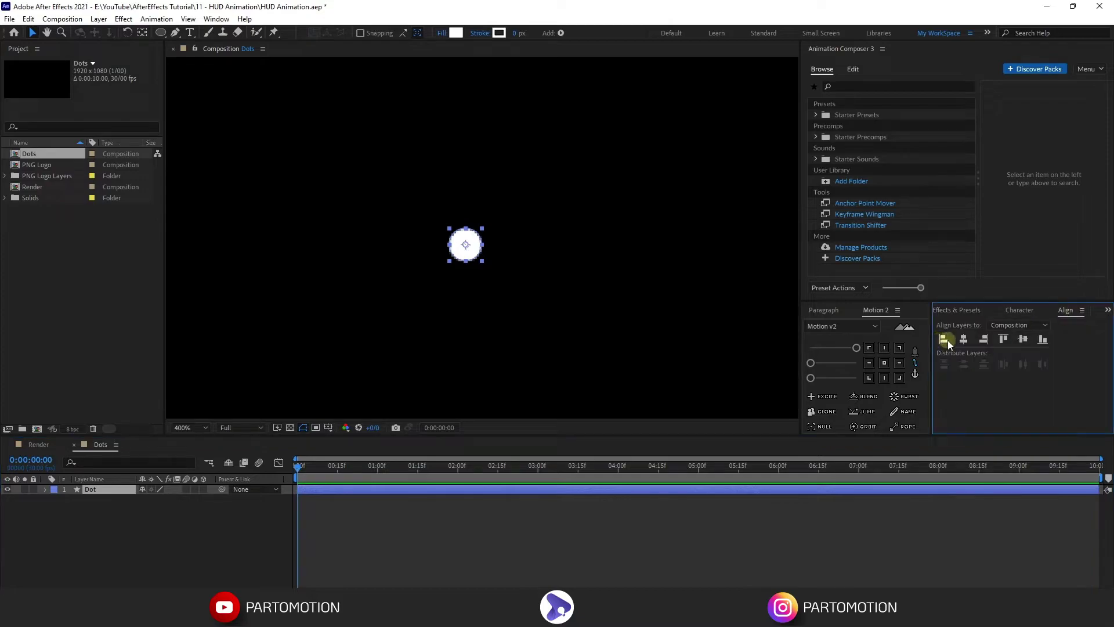
{"action": "left_click", "coordinate": [963, 339]}
{"action": "left_click", "coordinate": [1023, 339]}
{"action": "scroll", "coordinate": [523, 269], "scroll_direction": "down", "scroll_amount": 4}
{"action": "scroll", "coordinate": [523, 269], "scroll_direction": "down", "scroll_amount": 2}
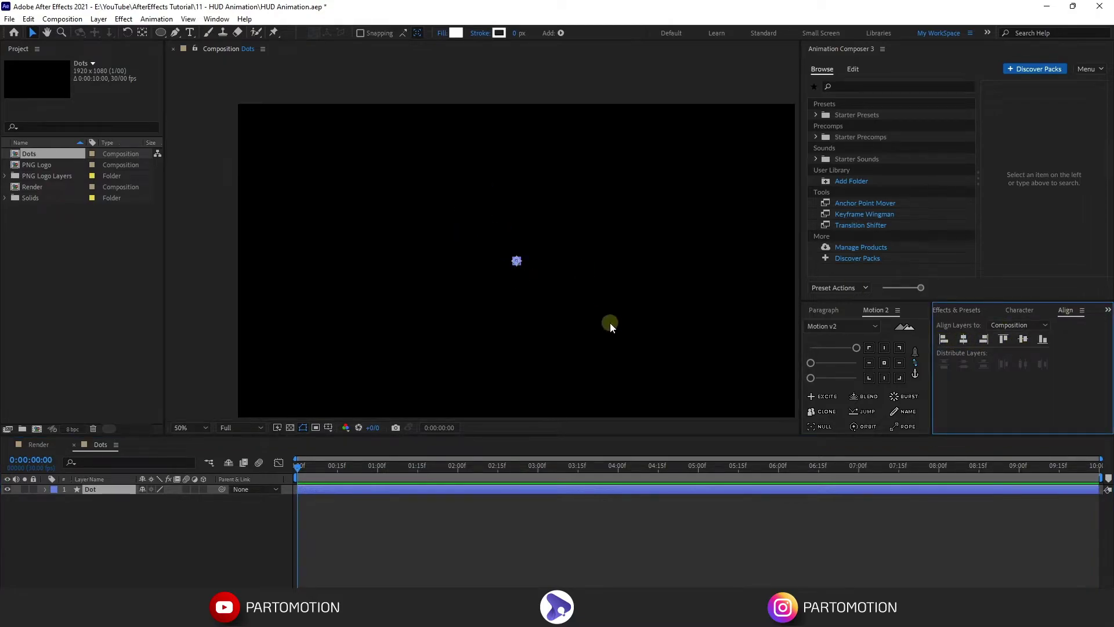
Scale the Dot layer to 60%, after first trying 70%.
{"action": "left_click", "coordinate": [548, 291]}
{"action": "left_click", "coordinate": [486, 231]}
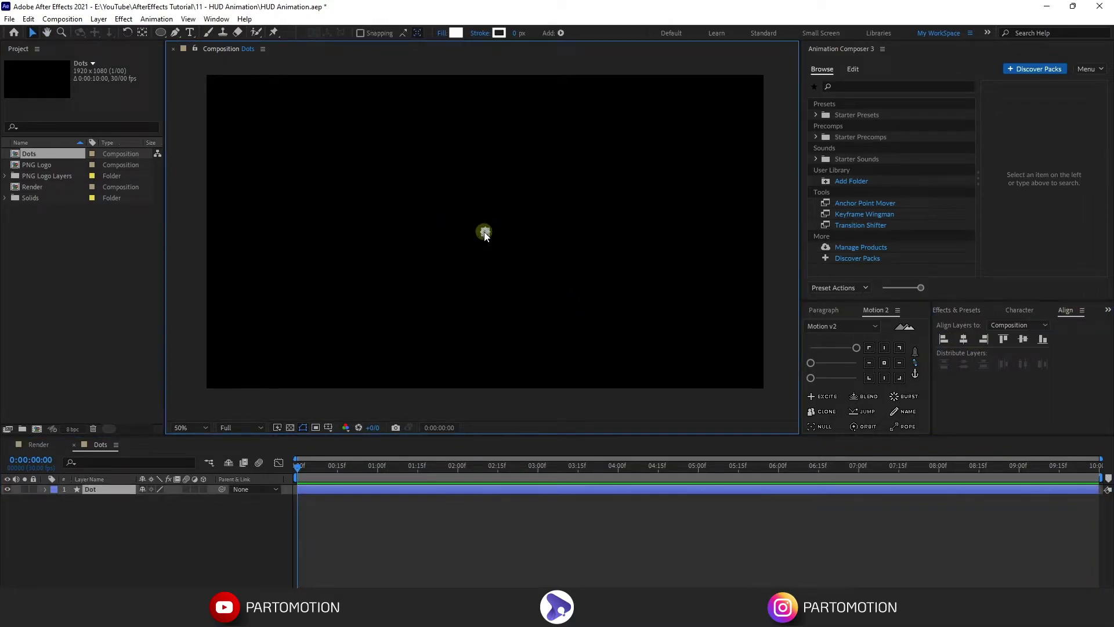
{"action": "key", "text": "s"}
{"action": "left_click", "coordinate": [156, 499]}
{"action": "type", "text": "70"}
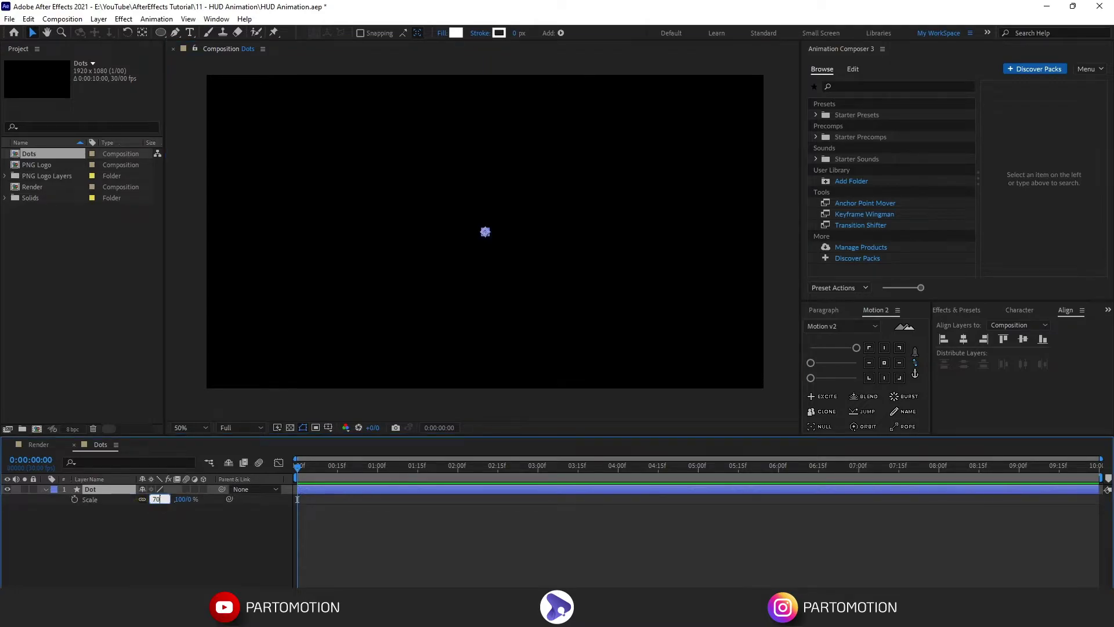
{"action": "key", "text": "Return"}
{"action": "left_click", "coordinate": [184, 535]}
{"action": "left_click", "coordinate": [471, 234]}
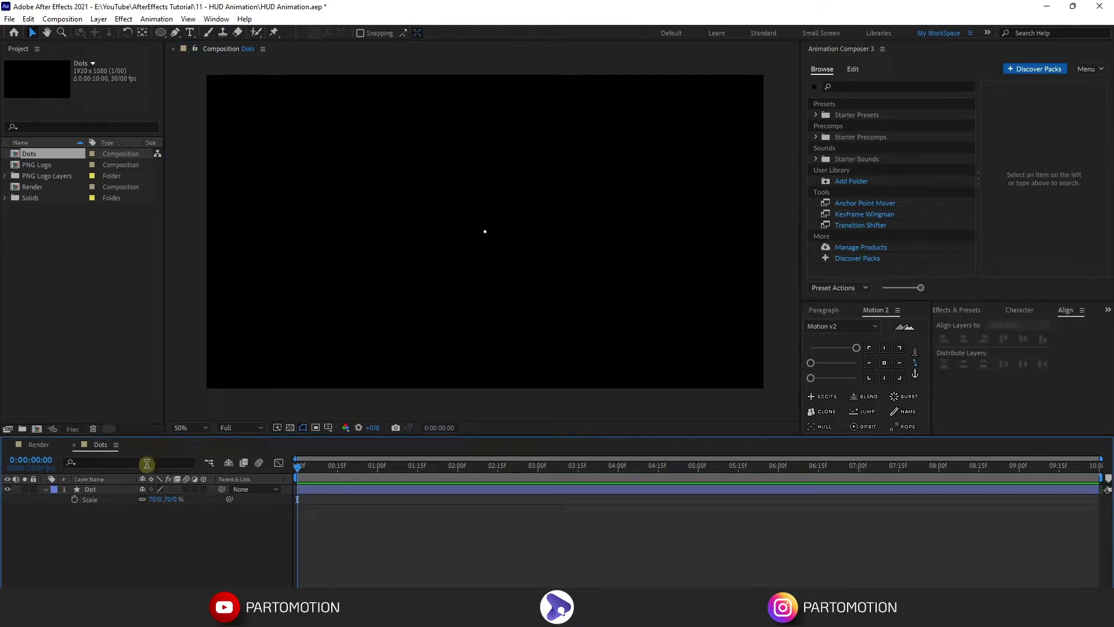
{"action": "left_click", "coordinate": [99, 490]}
{"action": "left_click", "coordinate": [155, 499]}
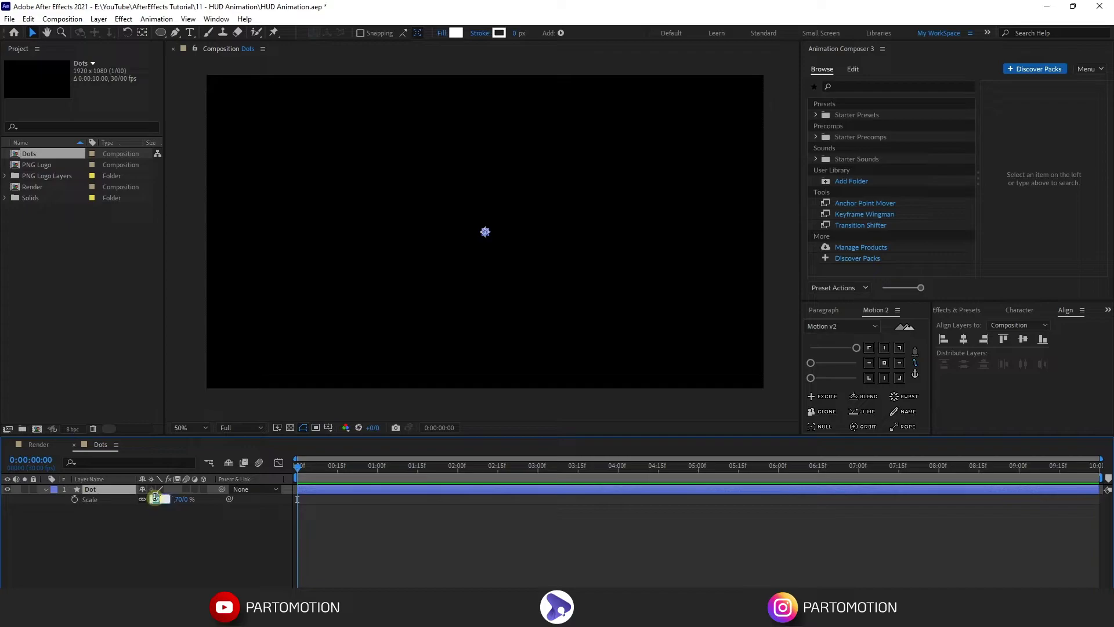
{"action": "type", "text": "60"}
{"action": "key", "text": "Return"}
{"action": "left_click", "coordinate": [154, 531]}
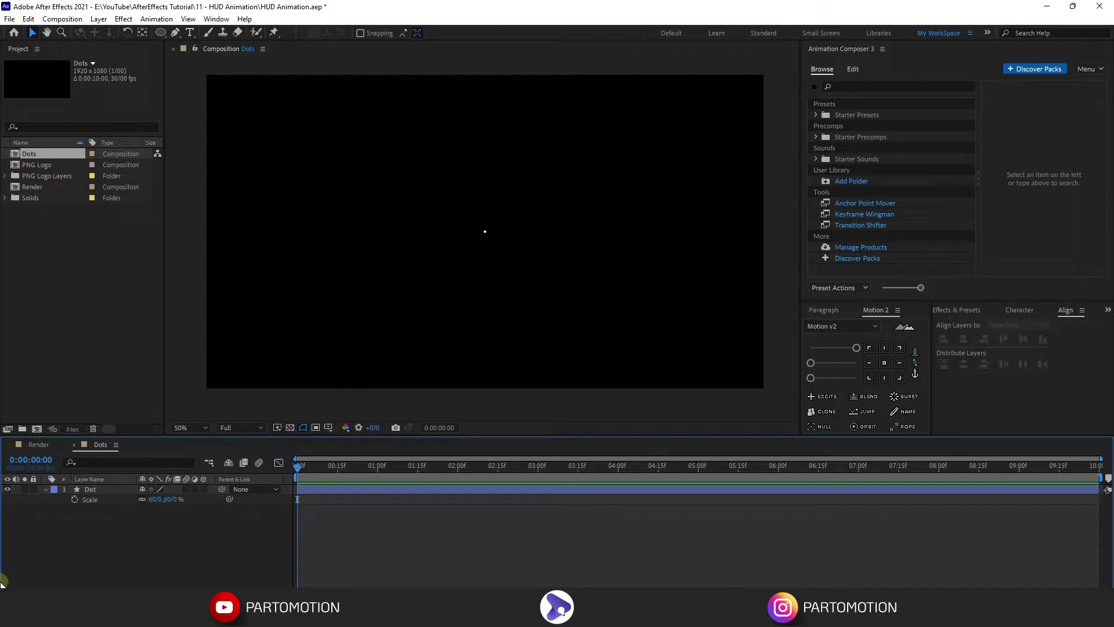
{"action": "left_click", "coordinate": [90, 489]}
Add a Repeater to the Dot shape with about 264 copies and Offset -44.
{"action": "double_click", "coordinate": [45, 490]}
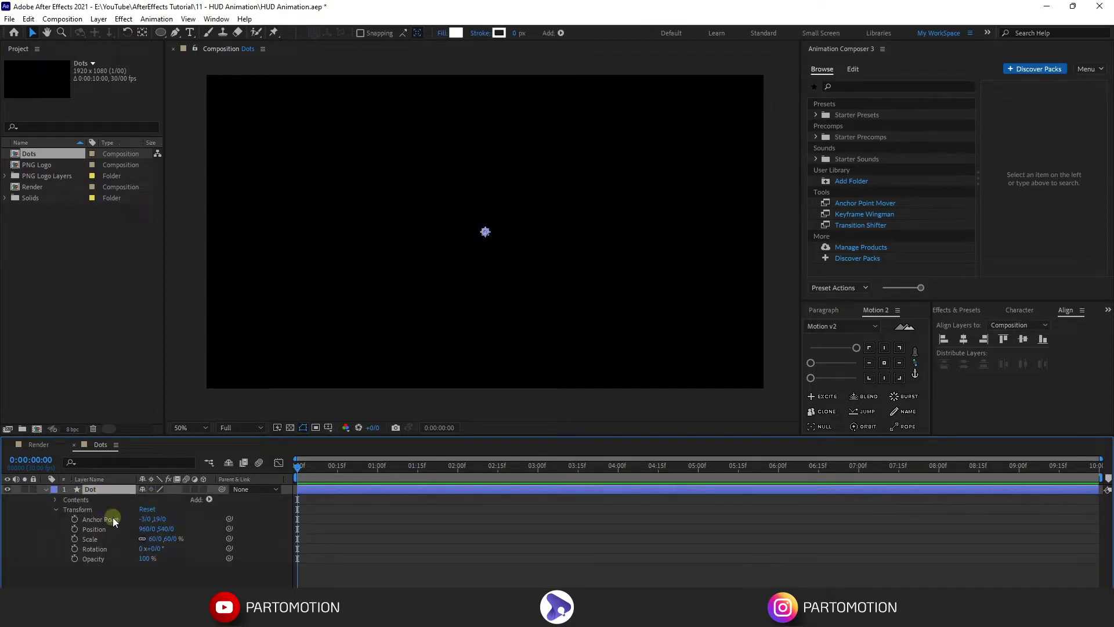
{"action": "left_click", "coordinate": [209, 499]}
{"action": "left_click", "coordinate": [266, 412]}
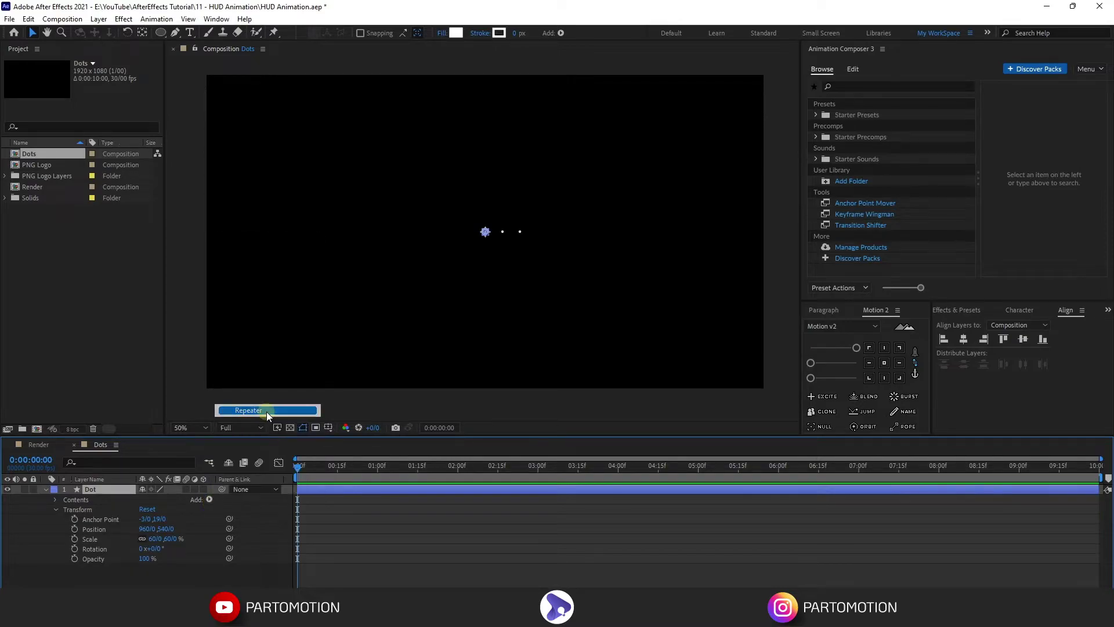
{"action": "left_click", "coordinate": [64, 519]}
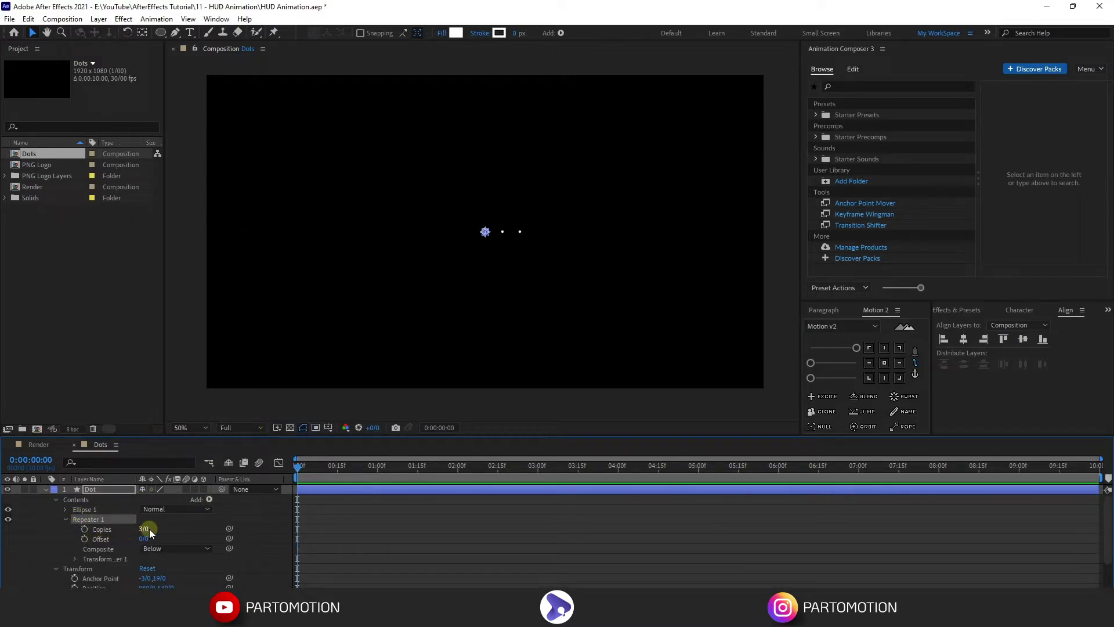
{"action": "left_click_drag", "start_coordinate": [144, 529], "coordinate": [298, 534]}
{"action": "left_click_drag", "start_coordinate": [144, 539], "coordinate": [129, 541]}
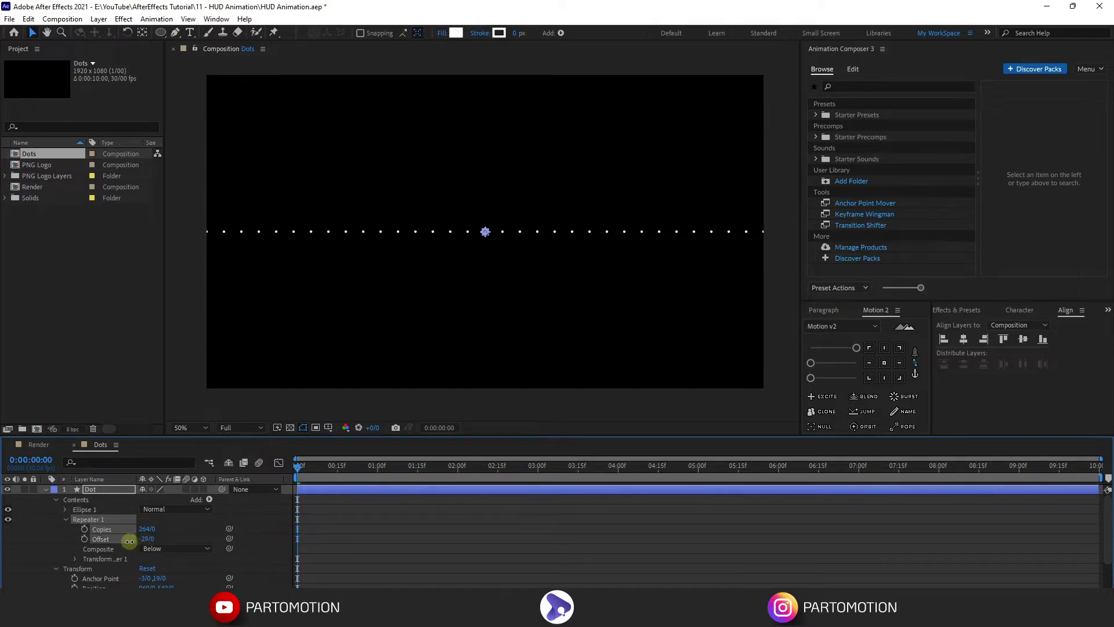
Space the repeated dots 50 px apart via the Repeater's transform Position X.
{"action": "left_click", "coordinate": [75, 558]}
{"action": "scroll", "coordinate": [105, 557], "scroll_direction": "down", "scroll_amount": 2}
{"action": "left_click", "coordinate": [147, 546]}
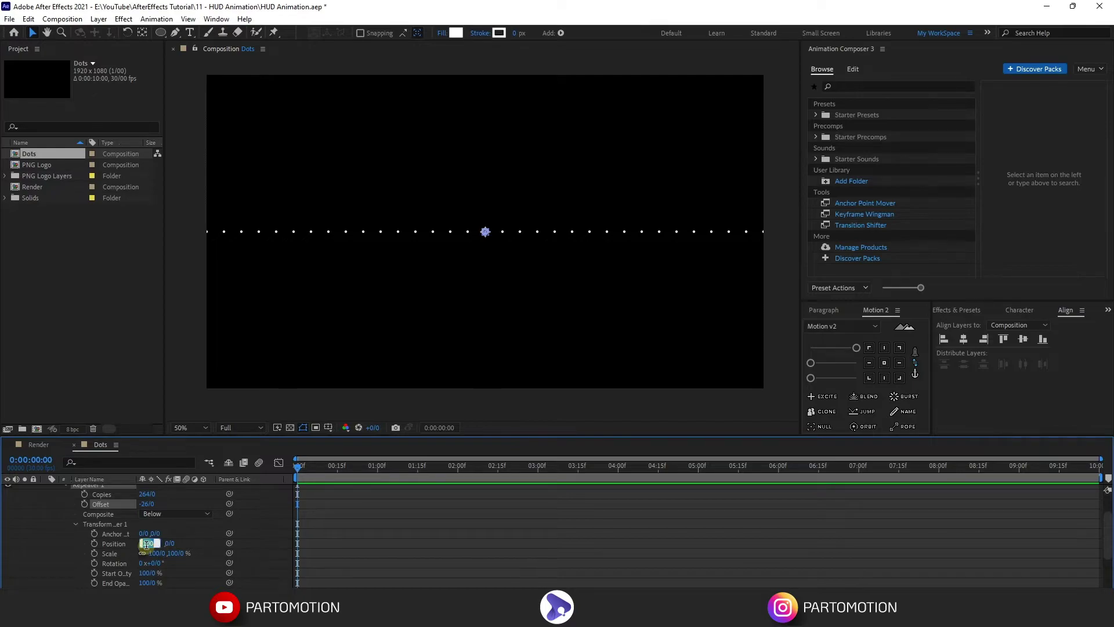
{"action": "type", "text": "50"}
{"action": "key", "text": "Return"}
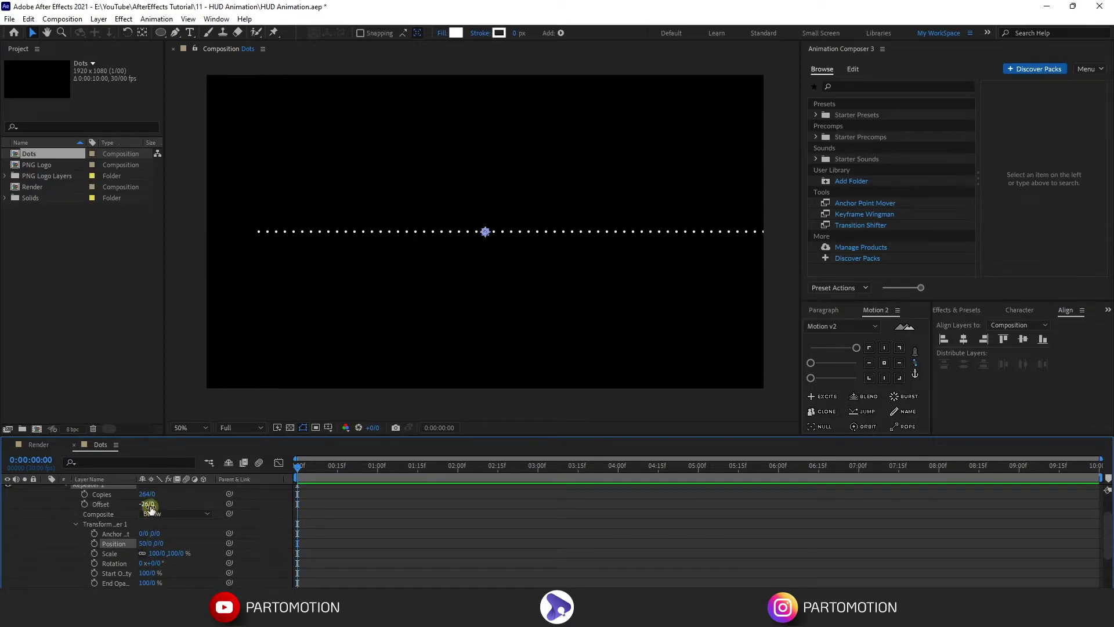
{"action": "left_click_drag", "start_coordinate": [147, 503], "coordinate": [140, 503]}
{"action": "scroll", "coordinate": [142, 508], "scroll_direction": "up", "scroll_amount": 1}
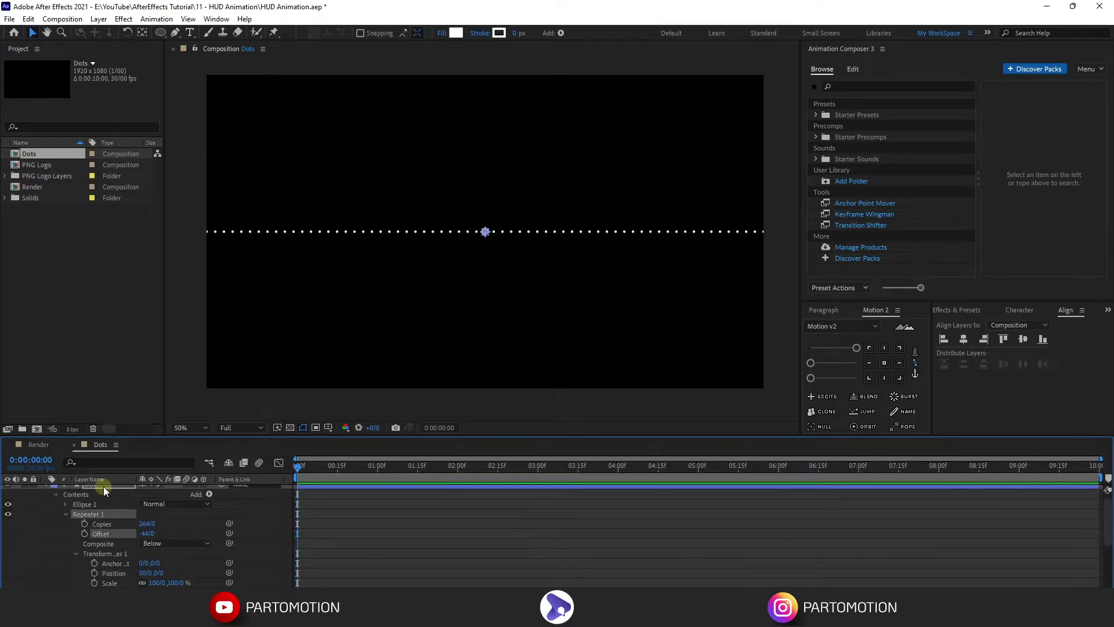
Set the Dot layer's scale to 56% and reopen the Repeater 1 settings.
{"action": "left_click", "coordinate": [103, 486]}
{"action": "key", "text": "s"}
{"action": "left_click", "coordinate": [154, 499]}
{"action": "type", "text": "5"}
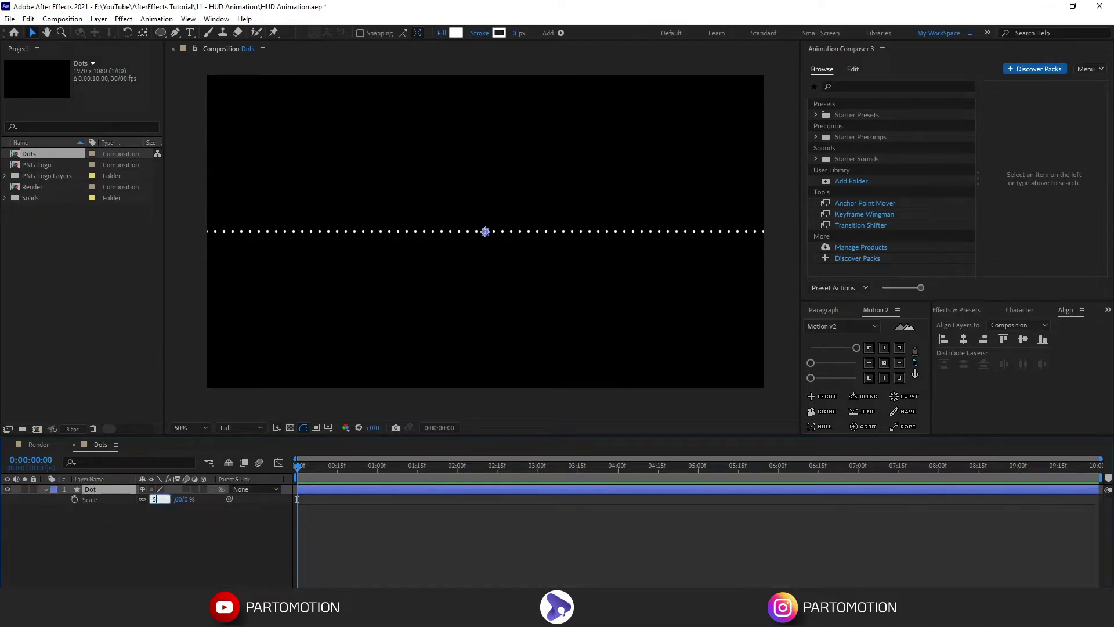
{"action": "type", "text": "6"}
{"action": "key", "text": "Return"}
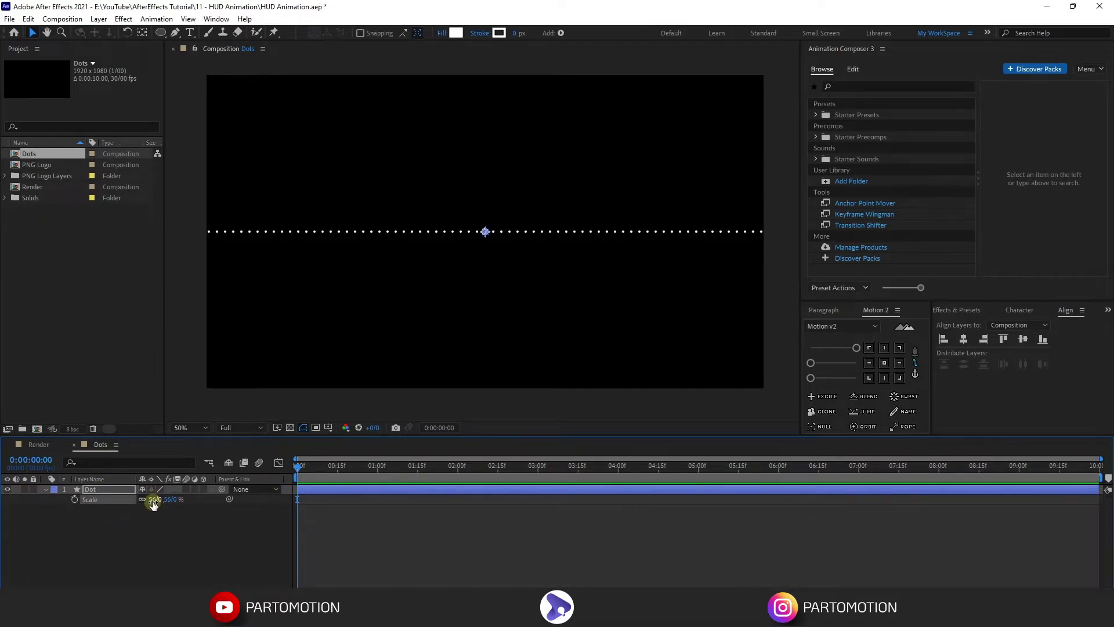
{"action": "left_click", "coordinate": [45, 489]}
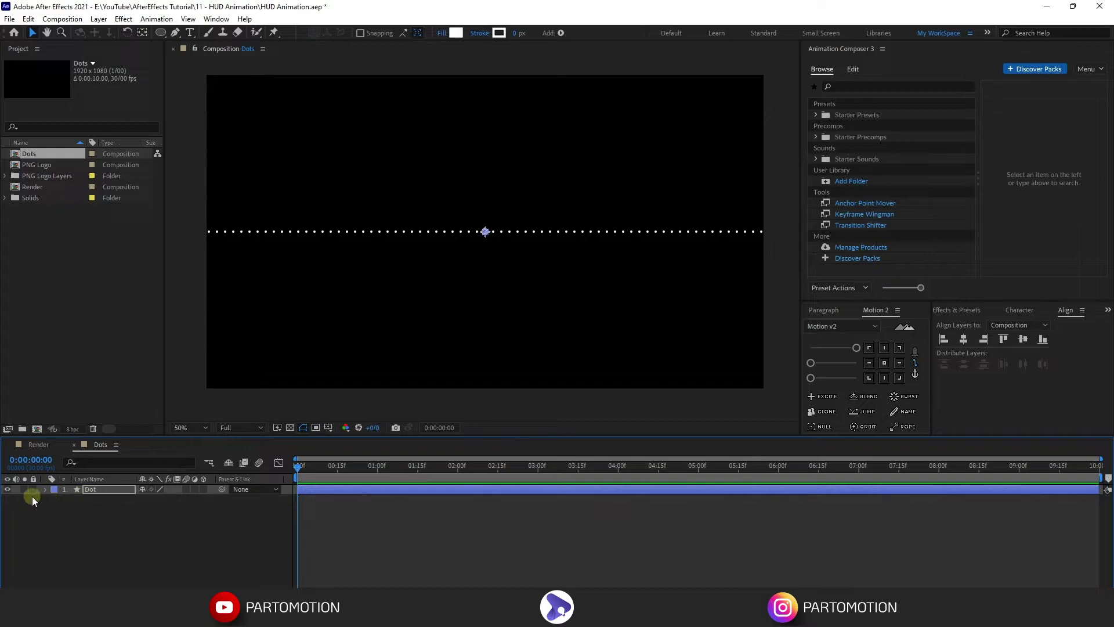
{"action": "left_click", "coordinate": [45, 489]}
{"action": "left_click", "coordinate": [55, 509]}
{"action": "left_click", "coordinate": [55, 500]}
{"action": "left_click", "coordinate": [66, 519]}
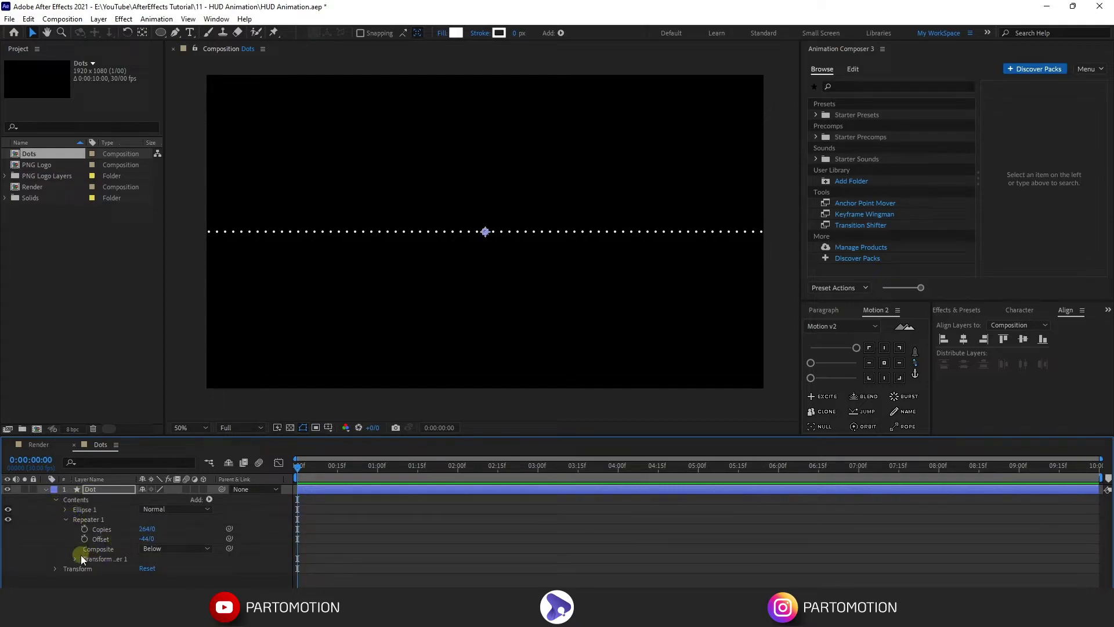
Add Repeater 2 to the Dot layer and raise its Copies to about 210.
{"action": "left_click", "coordinate": [209, 501]}
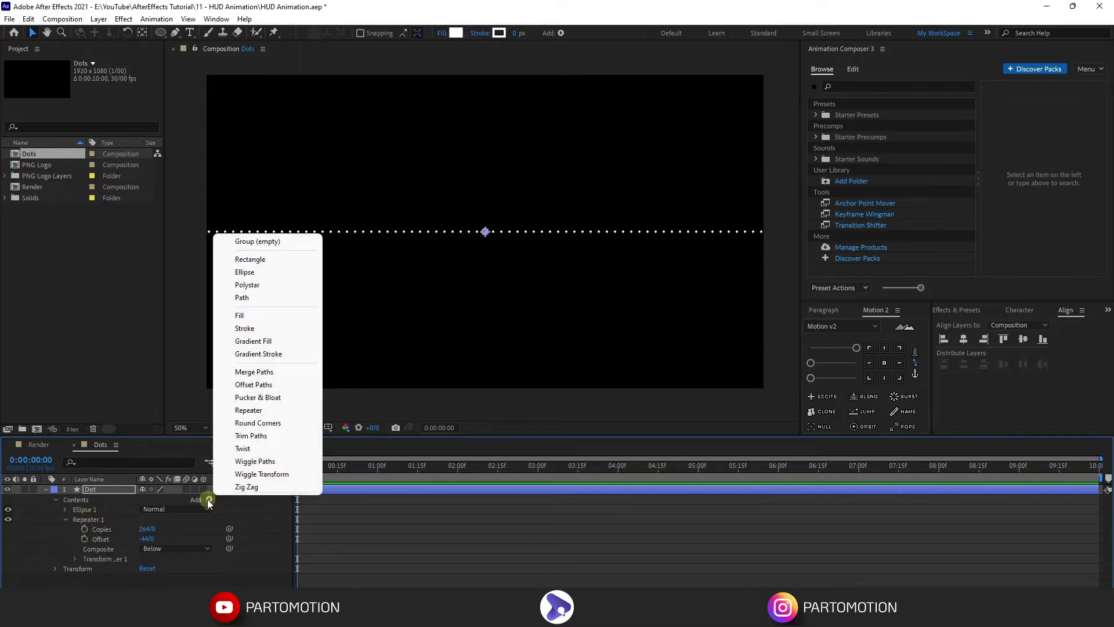
{"action": "left_click", "coordinate": [243, 411]}
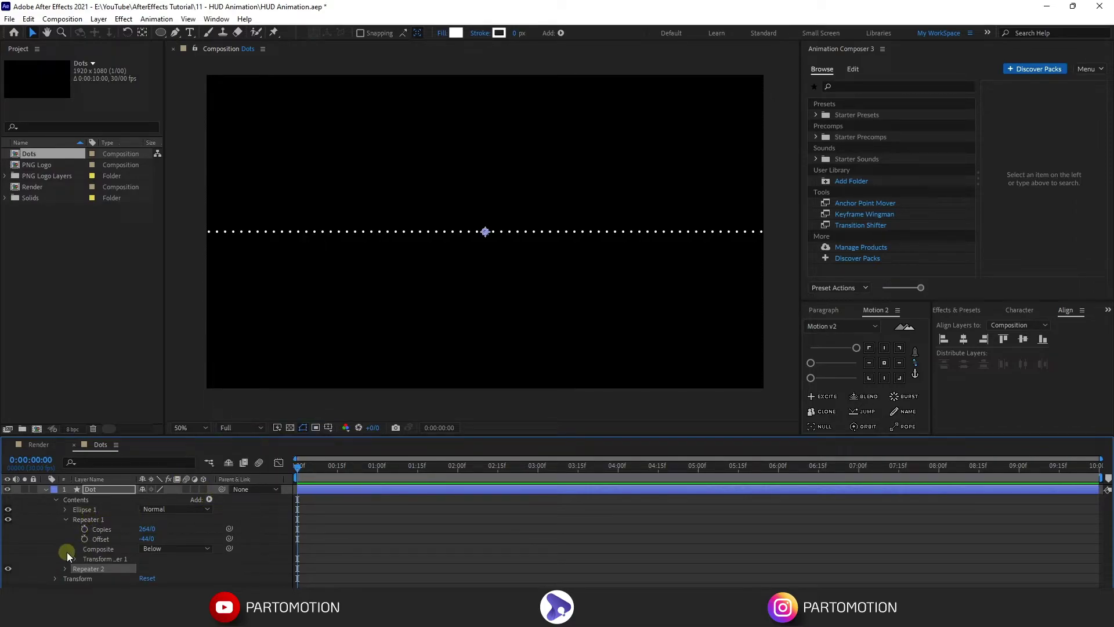
{"action": "left_click", "coordinate": [65, 569]}
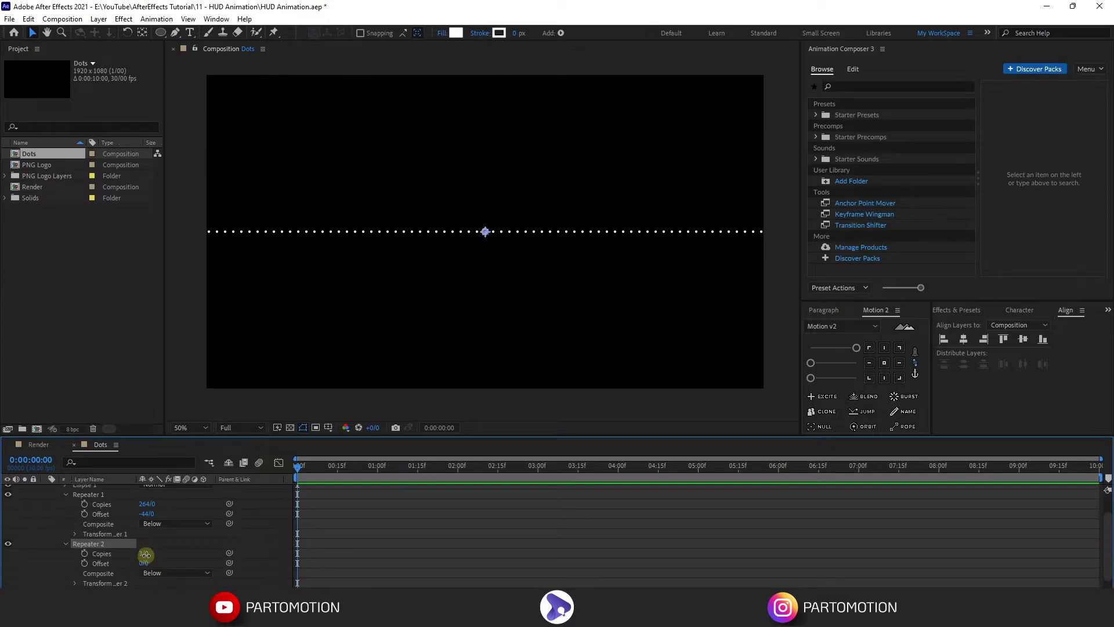
{"action": "left_click_drag", "start_coordinate": [143, 553], "coordinate": [262, 552]}
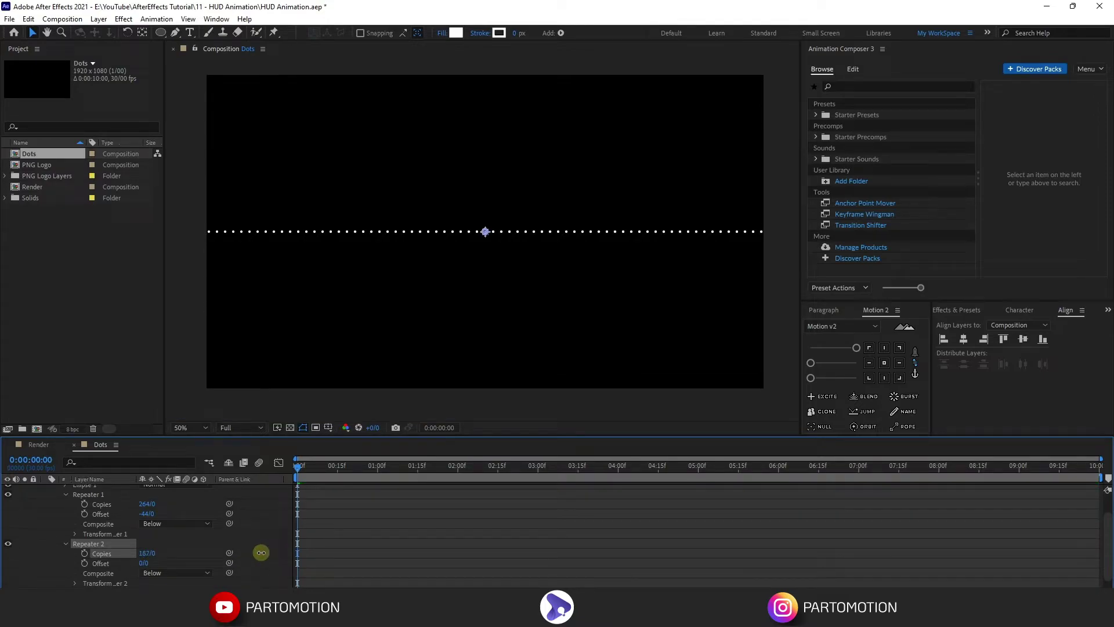
{"action": "left_click", "coordinate": [162, 562]}
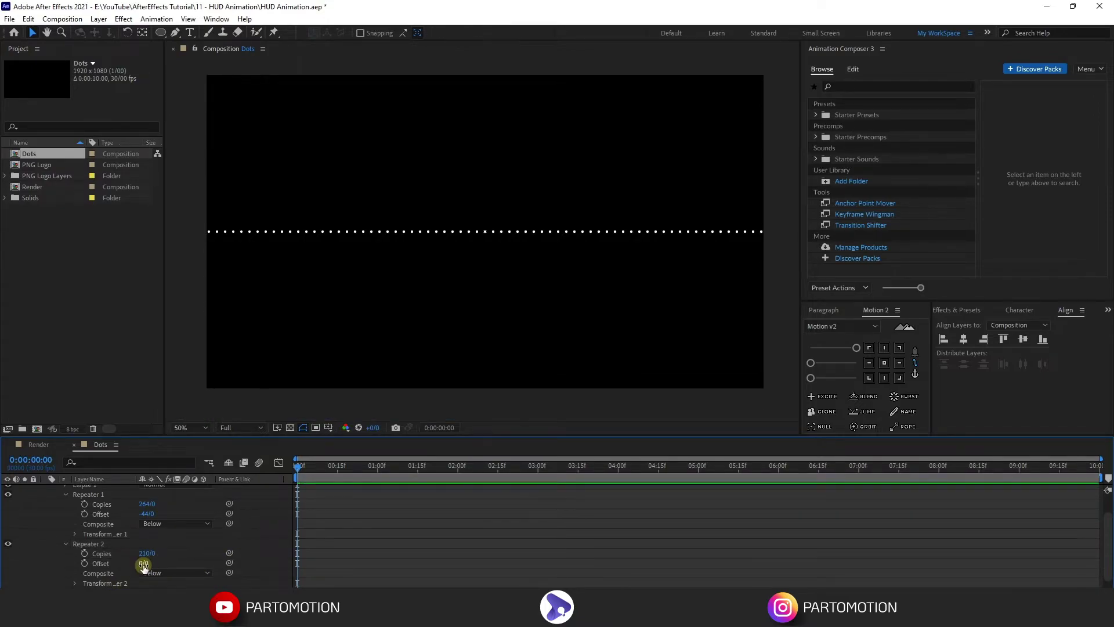
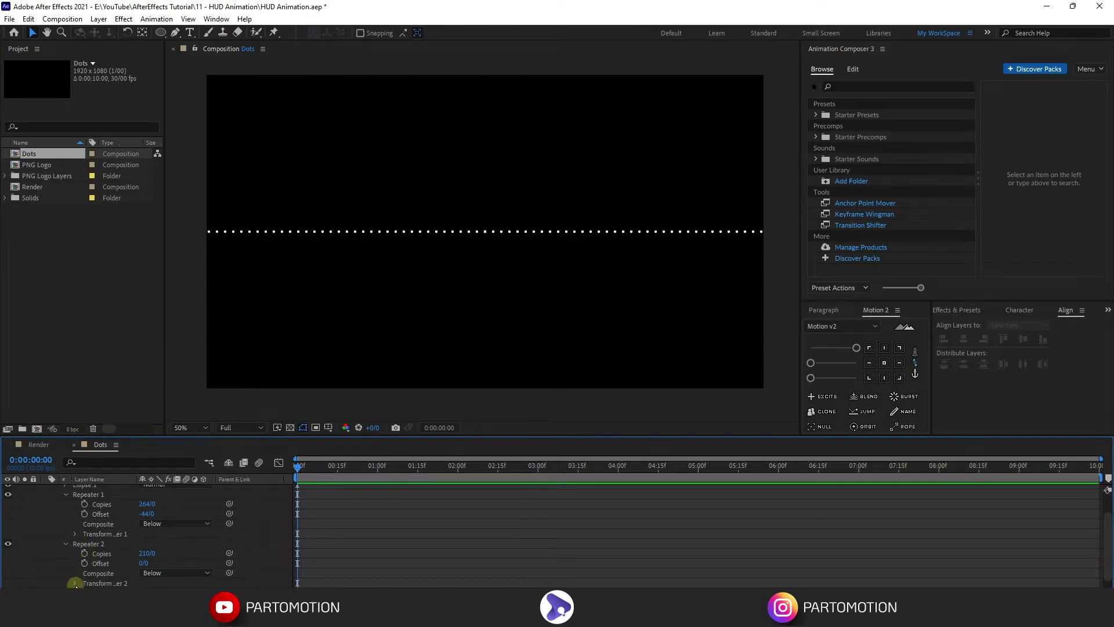
Set Repeater 2's transform position to 0,50 and scrub its offset to -131 to shift the grid up.
{"action": "left_click", "coordinate": [75, 584]}
{"action": "left_click", "coordinate": [148, 544]}
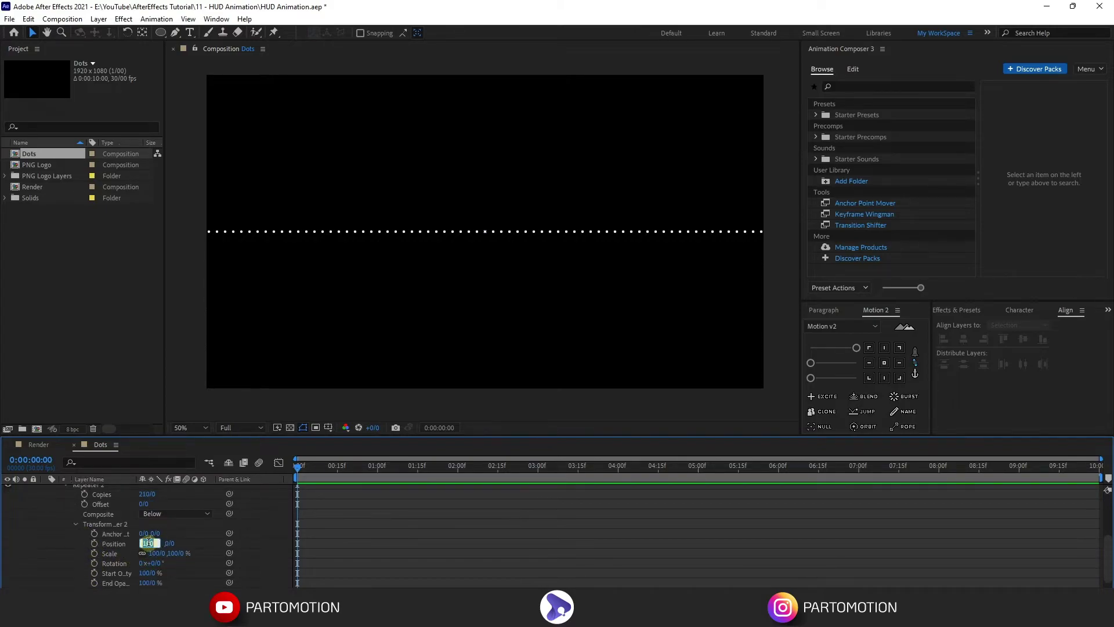
{"action": "type", "text": "0"}
{"action": "left_click", "coordinate": [169, 543]}
{"action": "type", "text": "54"}
{"action": "key", "text": "Return"}
{"action": "left_click_drag", "start_coordinate": [150, 503], "coordinate": [71, 506]}
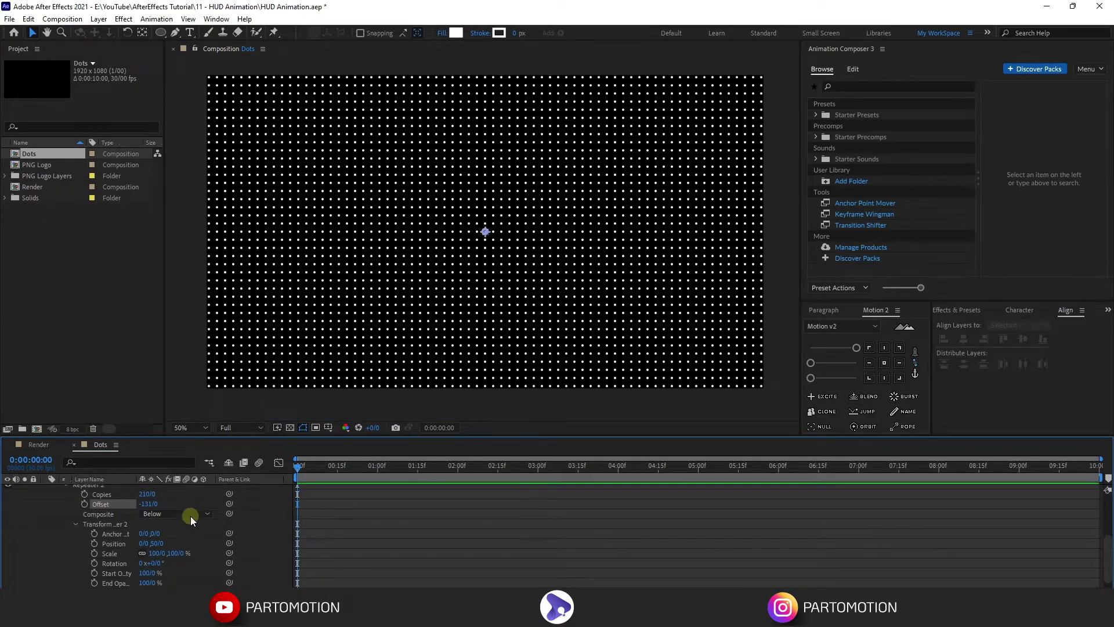
{"action": "left_click", "coordinate": [74, 525]}
Give Repeater 2 150 copies and Repeater 1 200 copies, then fine-tune the offset.
{"action": "left_click", "coordinate": [148, 543]}
{"action": "type", "text": "150"}
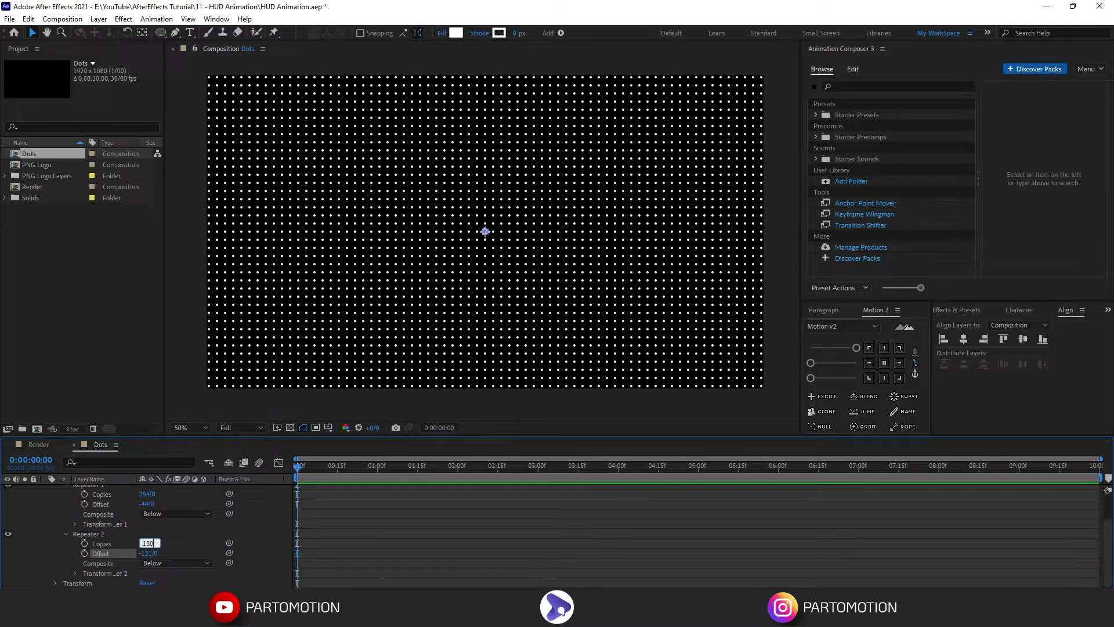
{"action": "key", "text": "Return"}
{"action": "left_click", "coordinate": [147, 493]}
{"action": "type", "text": "200"}
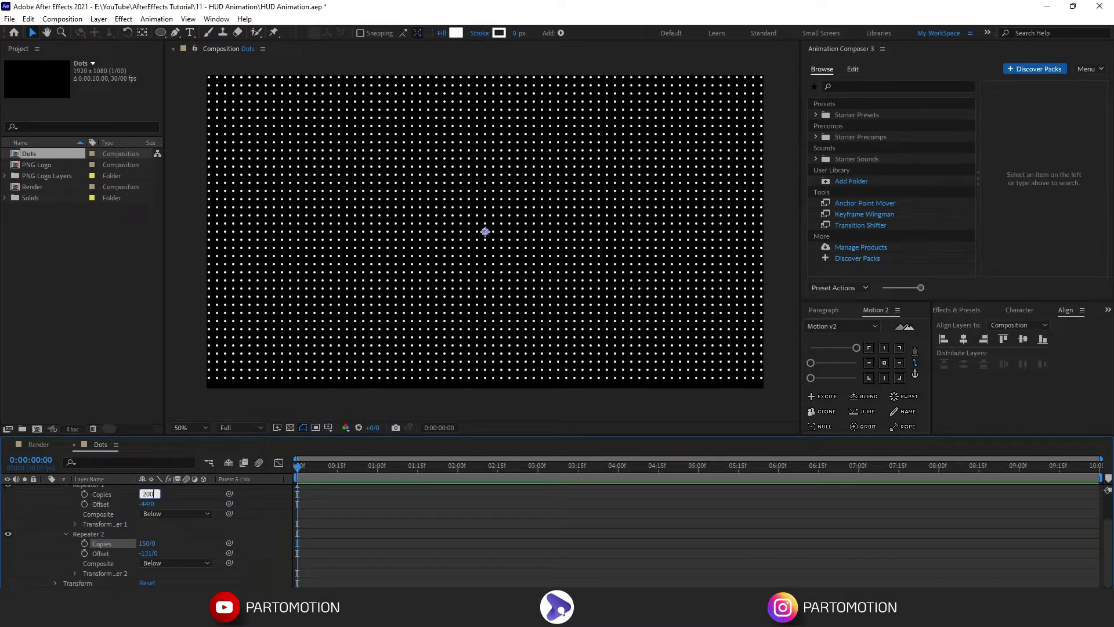
{"action": "key", "text": "Return"}
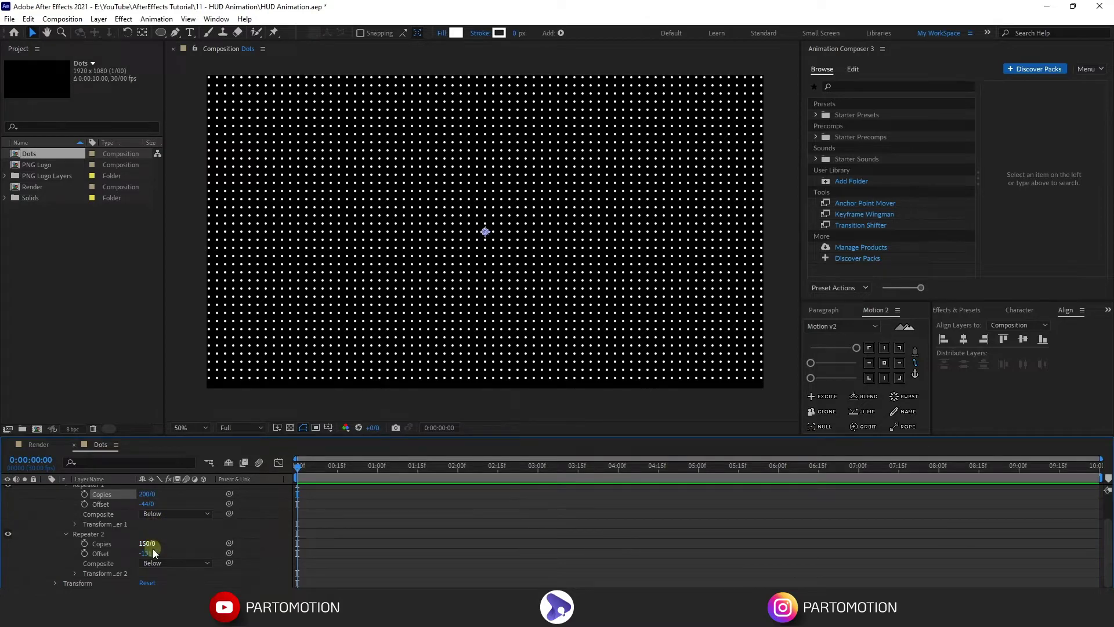
{"action": "left_click_drag", "start_coordinate": [141, 557], "coordinate": [150, 556]}
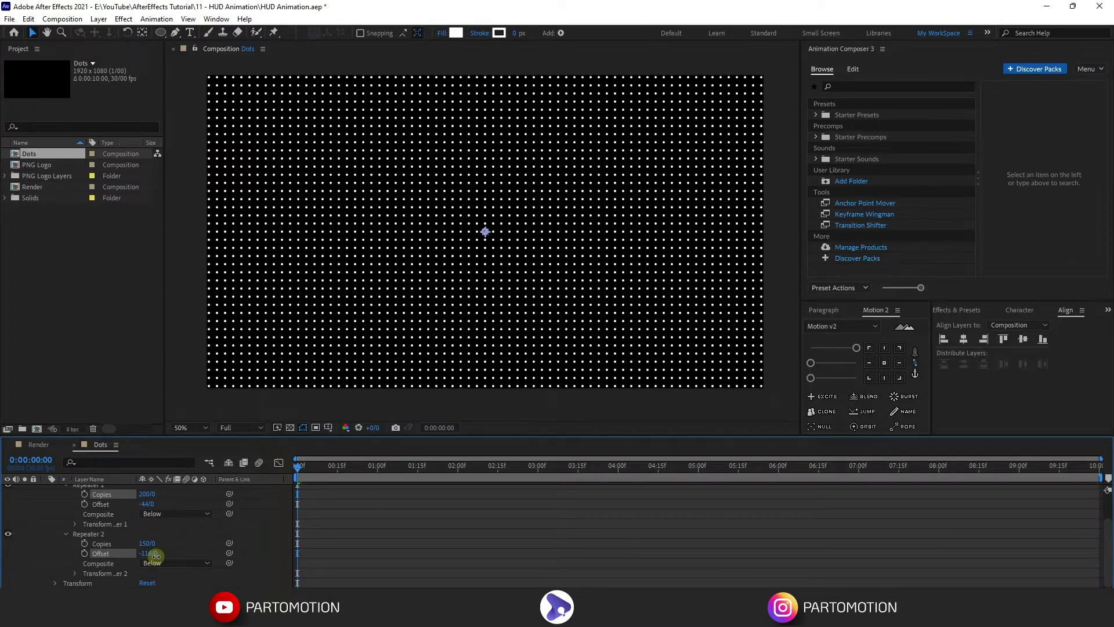
{"action": "left_click", "coordinate": [187, 542]}
{"action": "scroll", "coordinate": [54, 528], "scroll_direction": "up", "scroll_amount": 2}
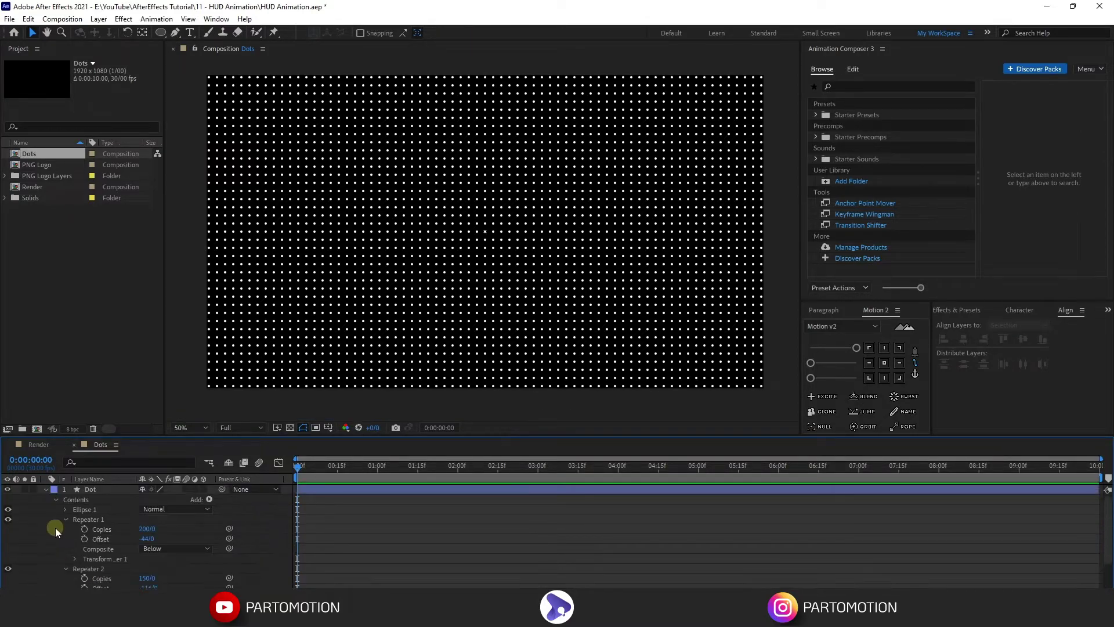
With nothing selected, draw a large ellipse around the frame centre on a new shape layer.
{"action": "left_click", "coordinate": [46, 490]}
{"action": "left_click", "coordinate": [97, 489]}
{"action": "left_click", "coordinate": [128, 520]}
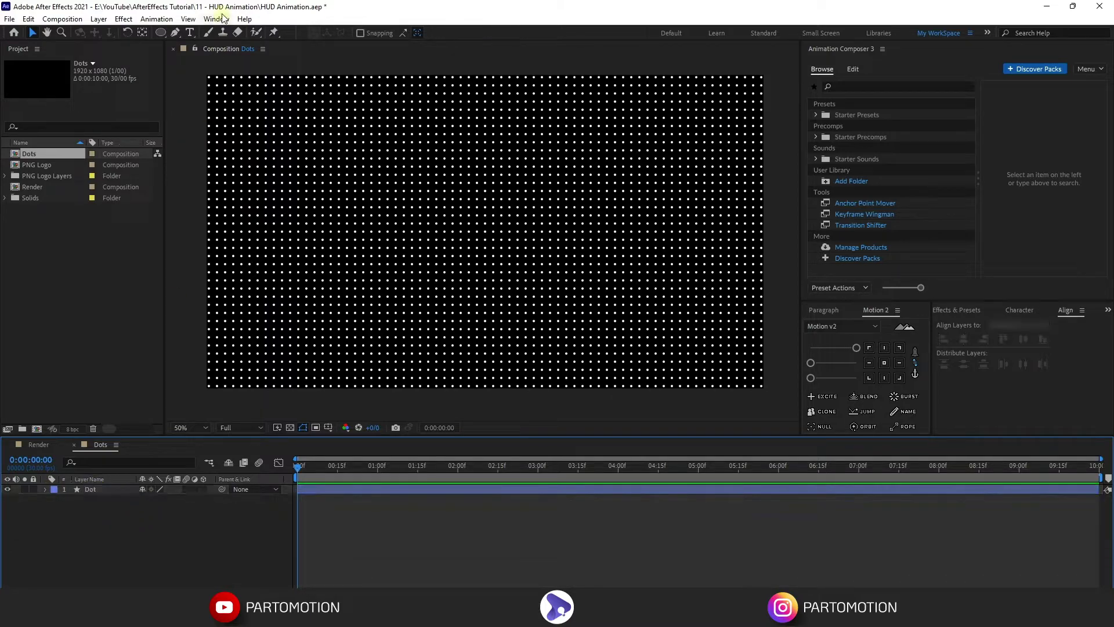
{"action": "left_click", "coordinate": [161, 33]}
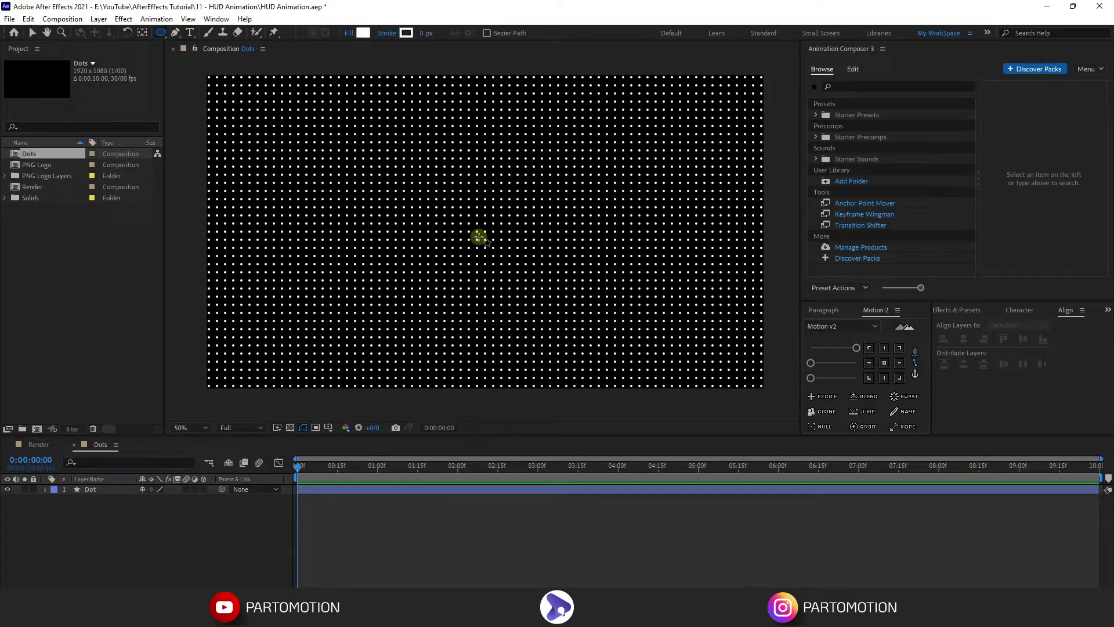
{"action": "mouse_move", "coordinate": [485, 231]}
{"action": "left_mouse_down"}
{"action": "mouse_move", "coordinate": [629, 368]}
{"action": "mouse_move", "coordinate": [731, 435]}
{"action": "left_mouse_up"}
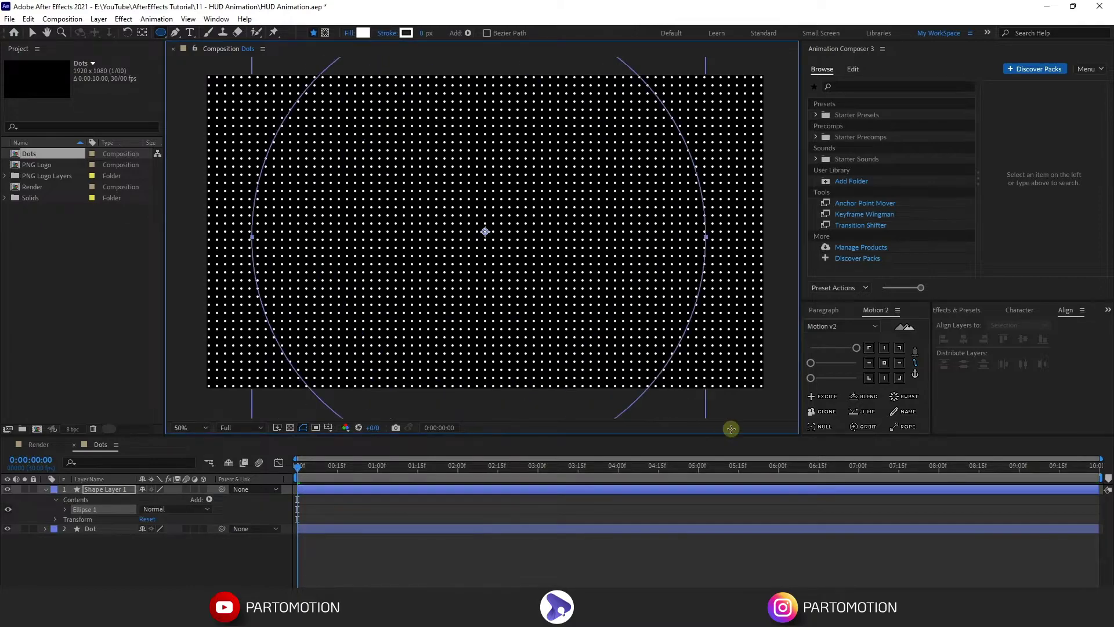
Set the circle's fill to None, solo Shape Layer 1, and widen its stroke to 500 px.
{"action": "left_click", "coordinate": [350, 36]}
{"action": "left_click", "coordinate": [499, 271]}
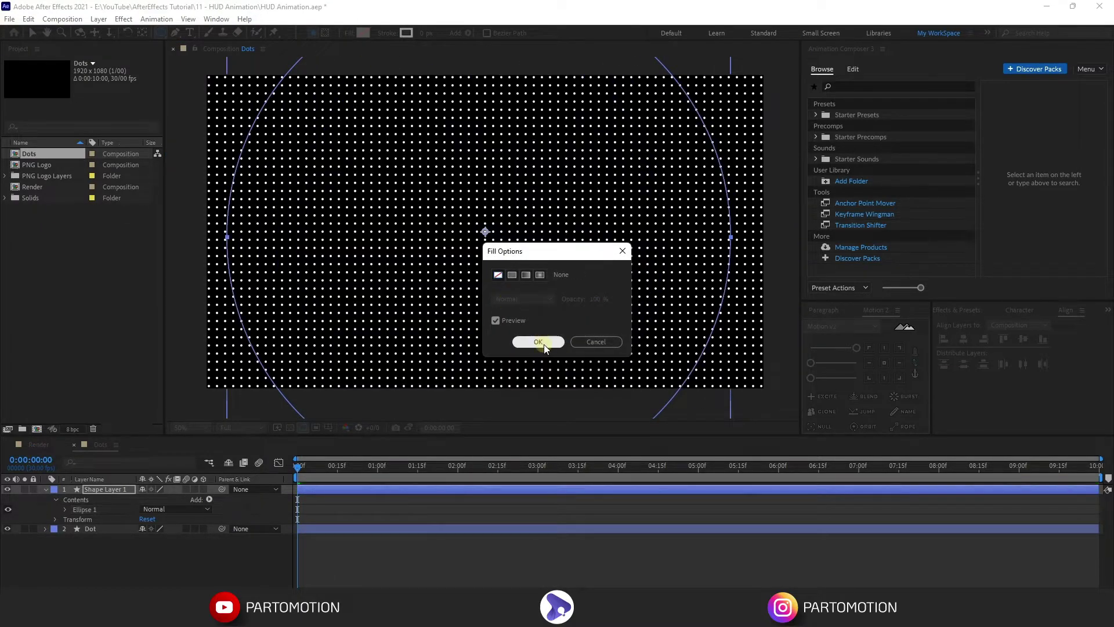
{"action": "left_click", "coordinate": [545, 344]}
{"action": "left_click", "coordinate": [24, 489]}
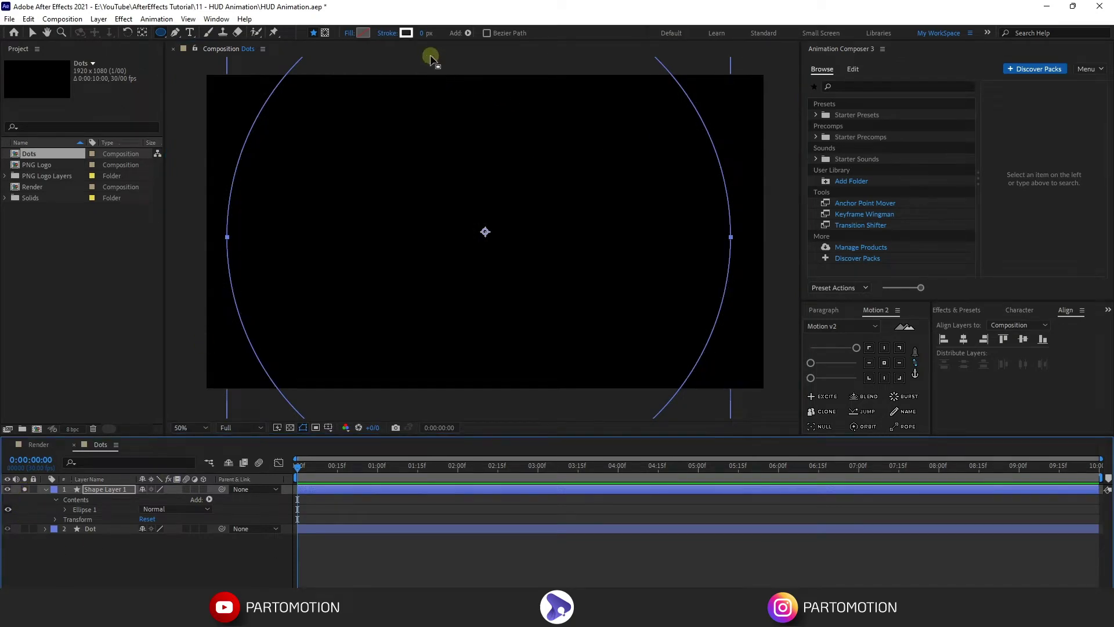
{"action": "left_click_drag", "start_coordinate": [425, 33], "coordinate": [184, 144]}
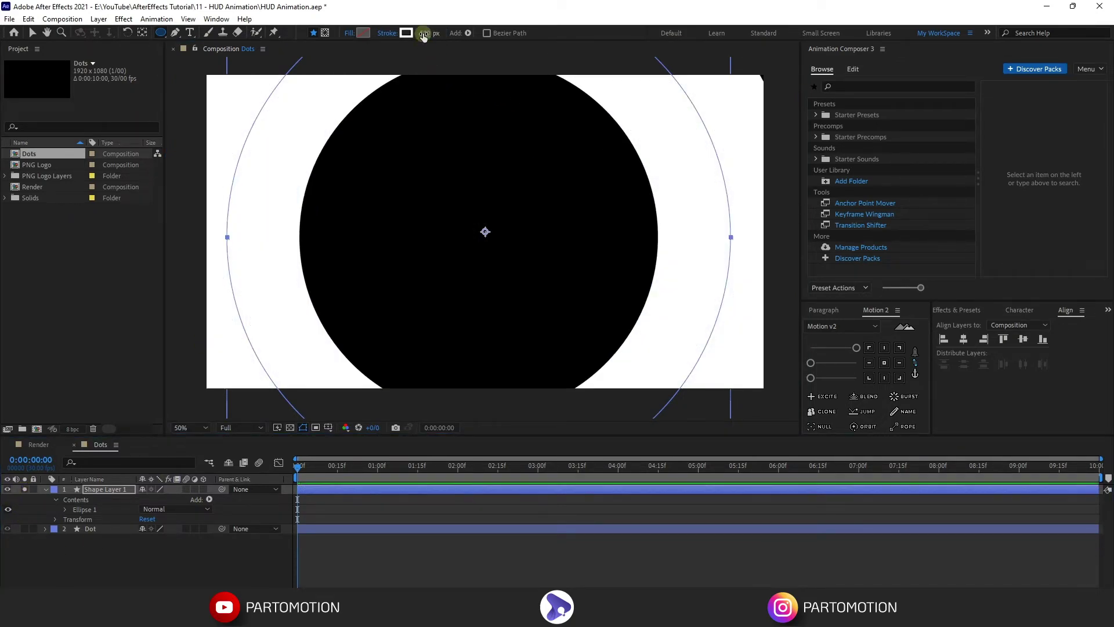
Centre the circle's anchor and align it horizontally and vertically to the composition.
{"action": "left_click", "coordinate": [45, 489]}
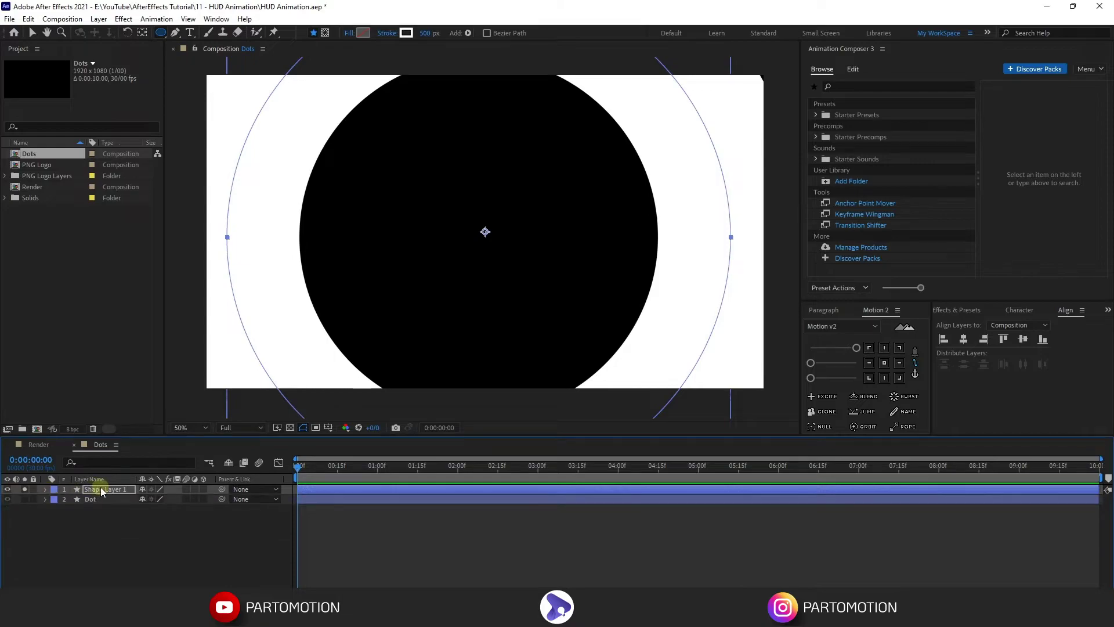
{"action": "left_click", "coordinate": [885, 363]}
{"action": "left_click", "coordinate": [963, 339]}
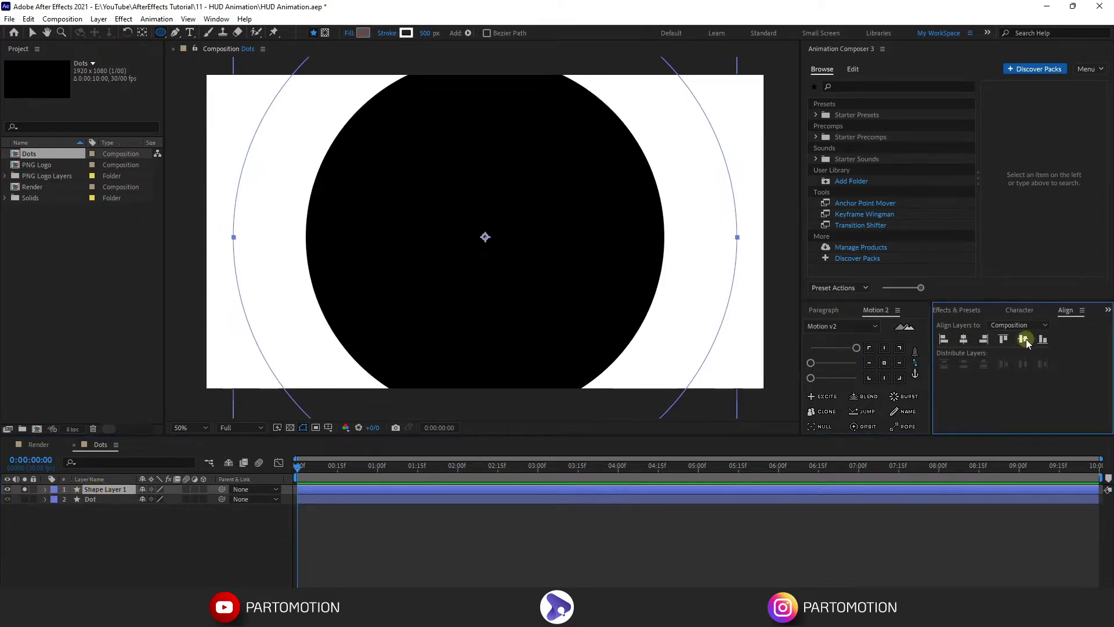
{"action": "left_click", "coordinate": [1022, 340]}
Add starting keyframes for the 500 stroke width and the 1736 × 1736 ellipse size.
{"action": "left_click", "coordinate": [45, 491]}
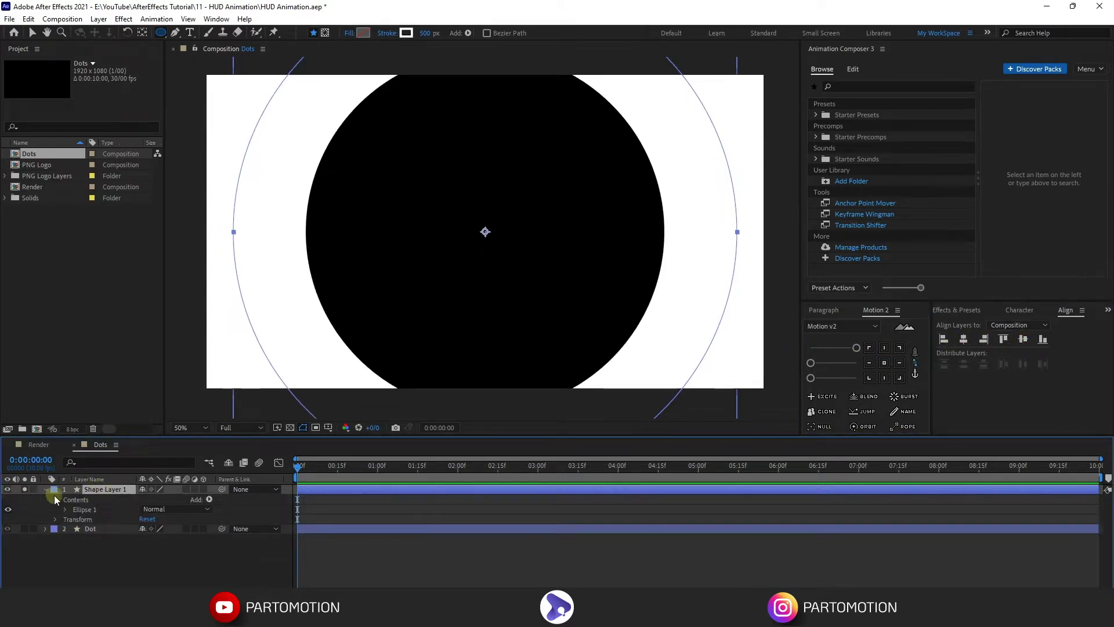
{"action": "left_click", "coordinate": [65, 508]}
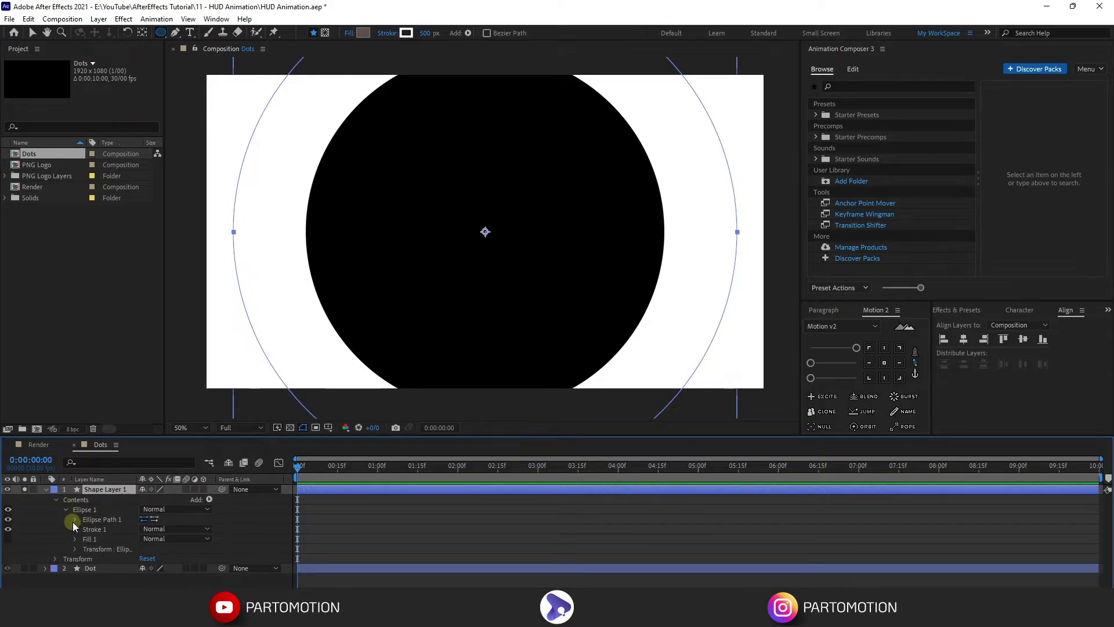
{"action": "left_click", "coordinate": [75, 529]}
{"action": "scroll", "coordinate": [87, 548], "scroll_direction": "down", "scroll_amount": 2}
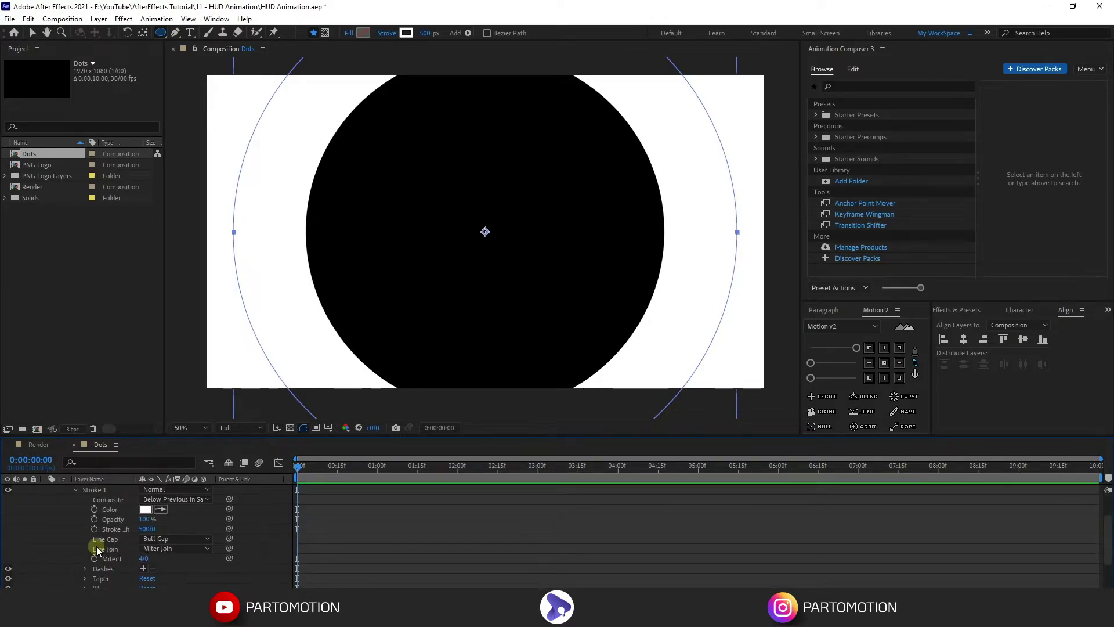
{"action": "scroll", "coordinate": [87, 558], "scroll_direction": "down", "scroll_amount": 2}
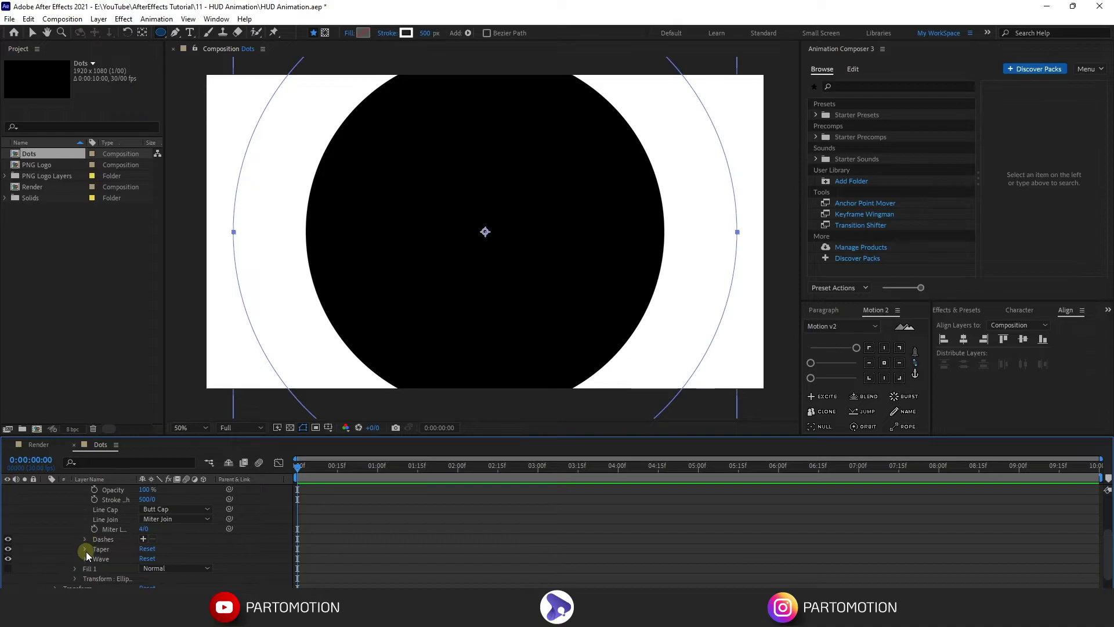
{"action": "scroll", "coordinate": [92, 526], "scroll_direction": "up", "scroll_amount": 2}
{"action": "left_click", "coordinate": [94, 529]}
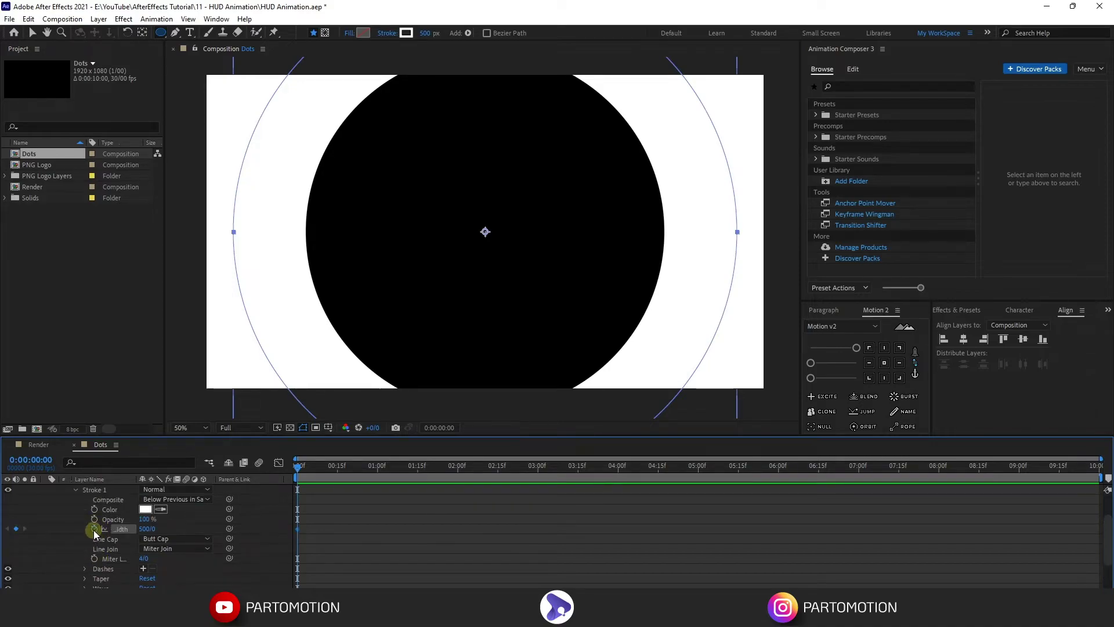
{"action": "scroll", "coordinate": [103, 502], "scroll_direction": "up", "scroll_amount": 2}
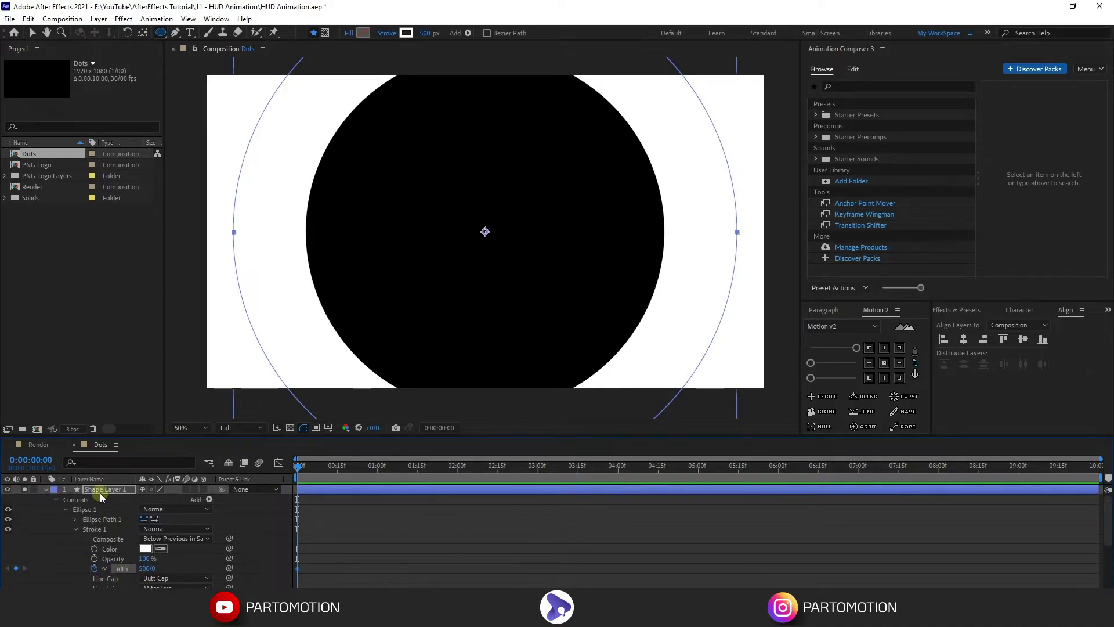
{"action": "left_click", "coordinate": [95, 489]}
{"action": "left_click", "coordinate": [75, 519]}
{"action": "left_click", "coordinate": [95, 528]}
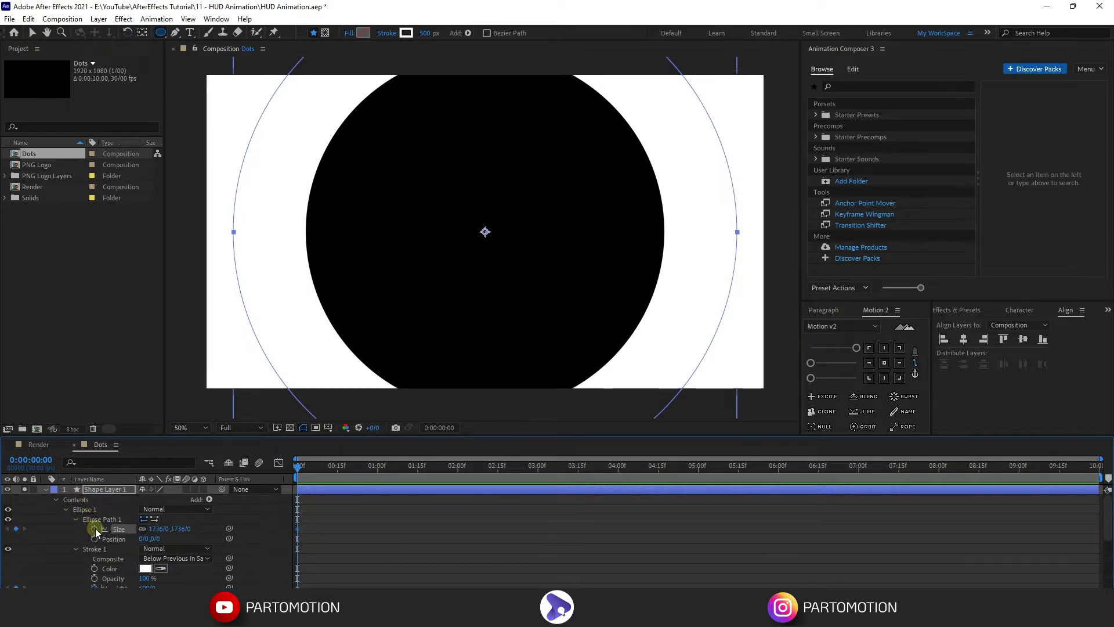
Show only keyframed properties and enlarge the ring to 2710 px at the three-second mark.
{"action": "key", "text": "u"}
{"action": "left_click", "coordinate": [279, 506]}
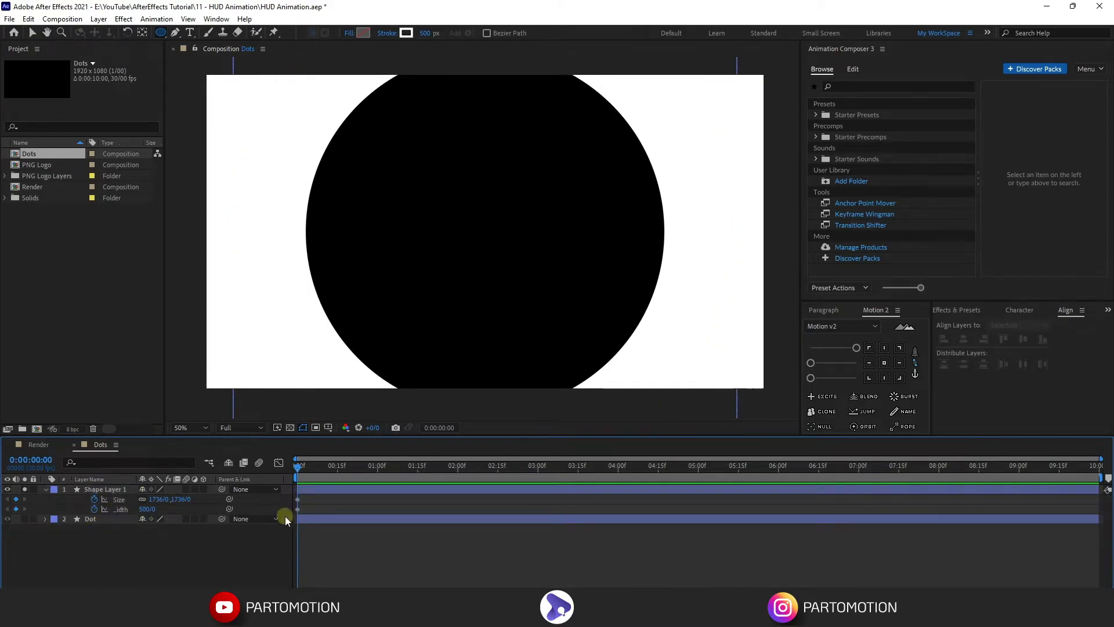
{"action": "left_click_drag", "start_coordinate": [401, 470], "coordinate": [538, 496]}
{"action": "left_click_drag", "start_coordinate": [158, 499], "coordinate": [140, 500]}
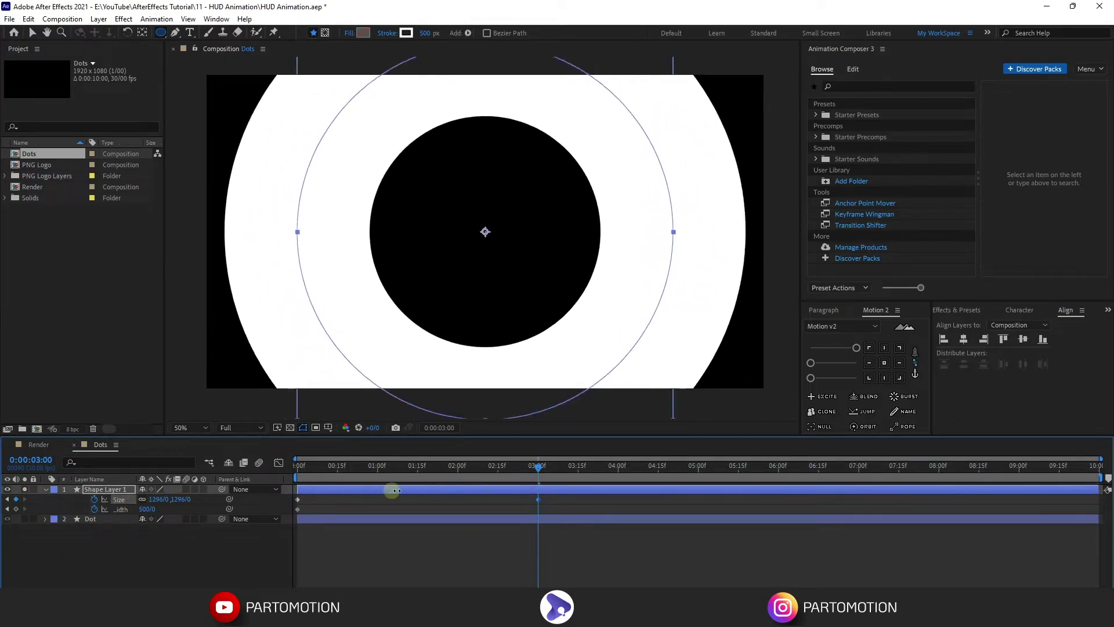
{"action": "mouse_move", "coordinate": [139, 500]}
{"action": "left_mouse_down"}
{"action": "mouse_move", "coordinate": [827, 491]}
{"action": "mouse_move", "coordinate": [728, 558]}
{"action": "mouse_move", "coordinate": [209, 508]}
{"action": "left_mouse_up"}
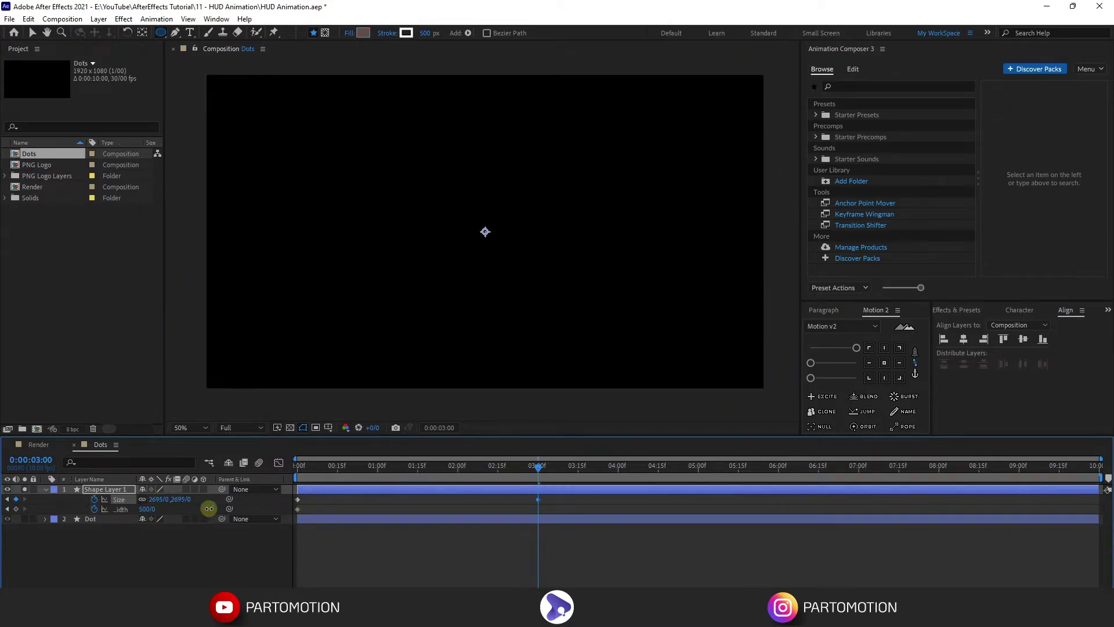
At the start, set the circle's size to 5 and its stroke width to 100.
{"action": "left_click_drag", "start_coordinate": [322, 468], "coordinate": [296, 467]}
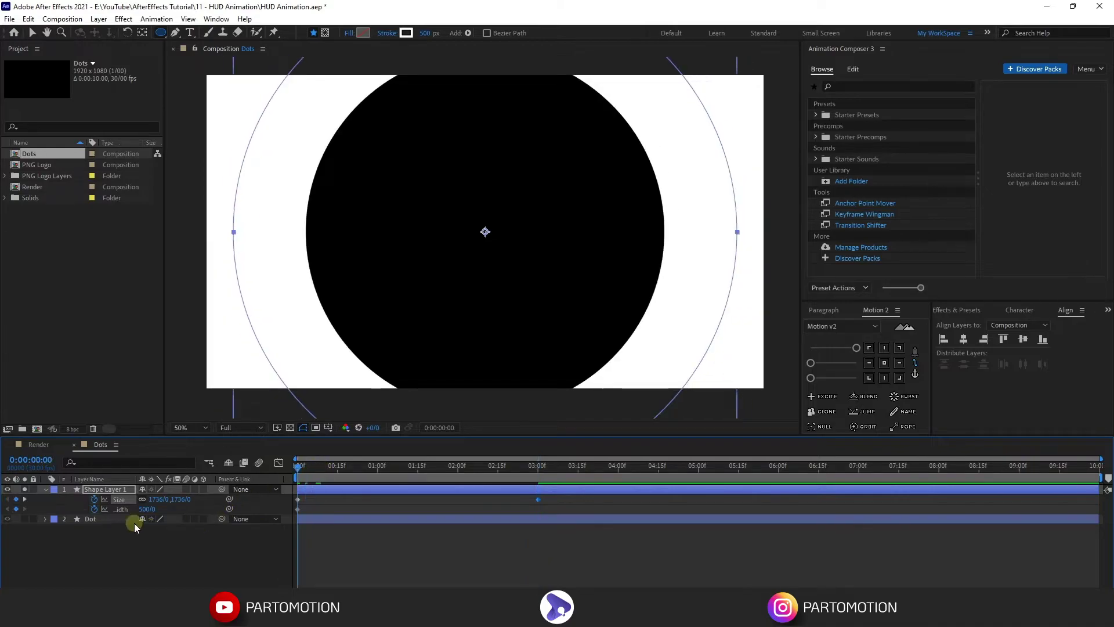
{"action": "left_click", "coordinate": [158, 499]}
{"action": "type", "text": "5"}
{"action": "key", "text": "Return"}
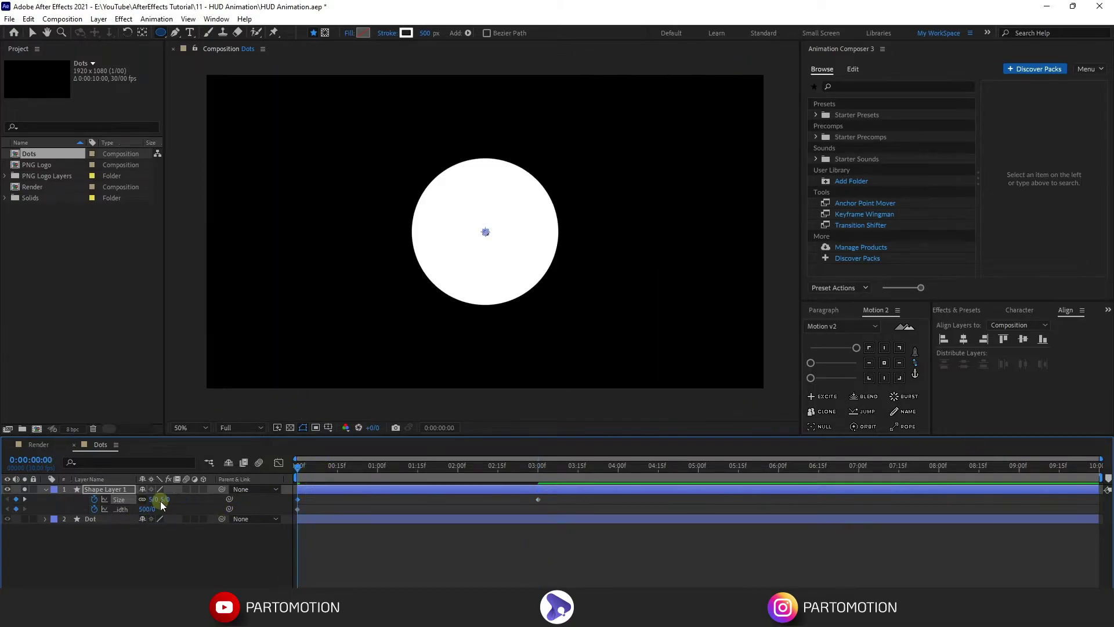
{"action": "left_click_drag", "start_coordinate": [146, 519], "coordinate": [123, 518]}
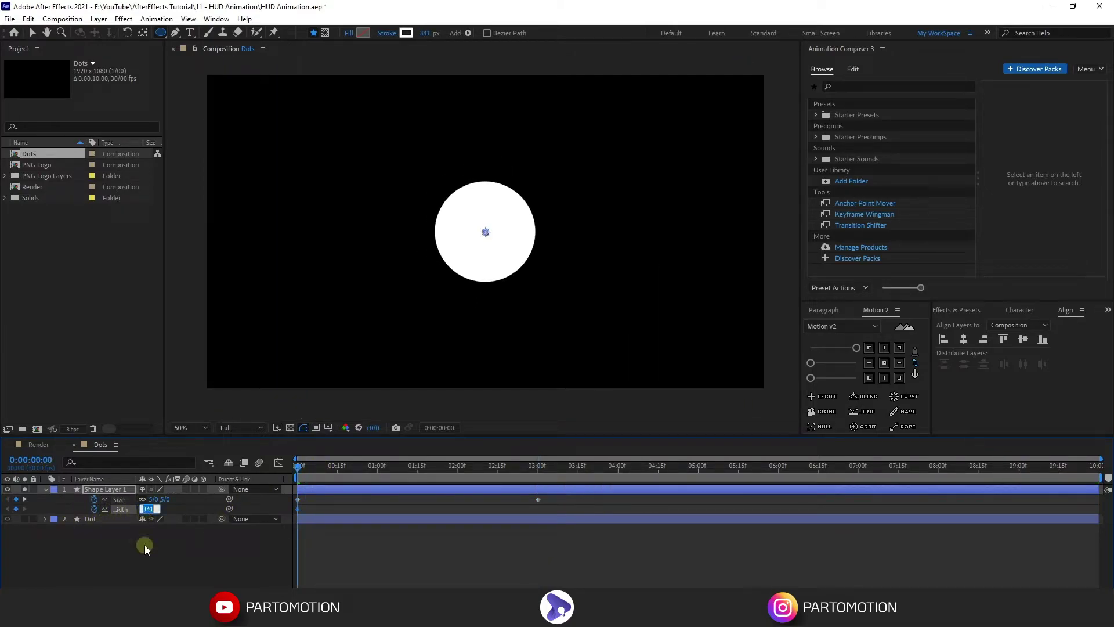
{"action": "type", "text": "100"}
{"action": "key", "text": "Return"}
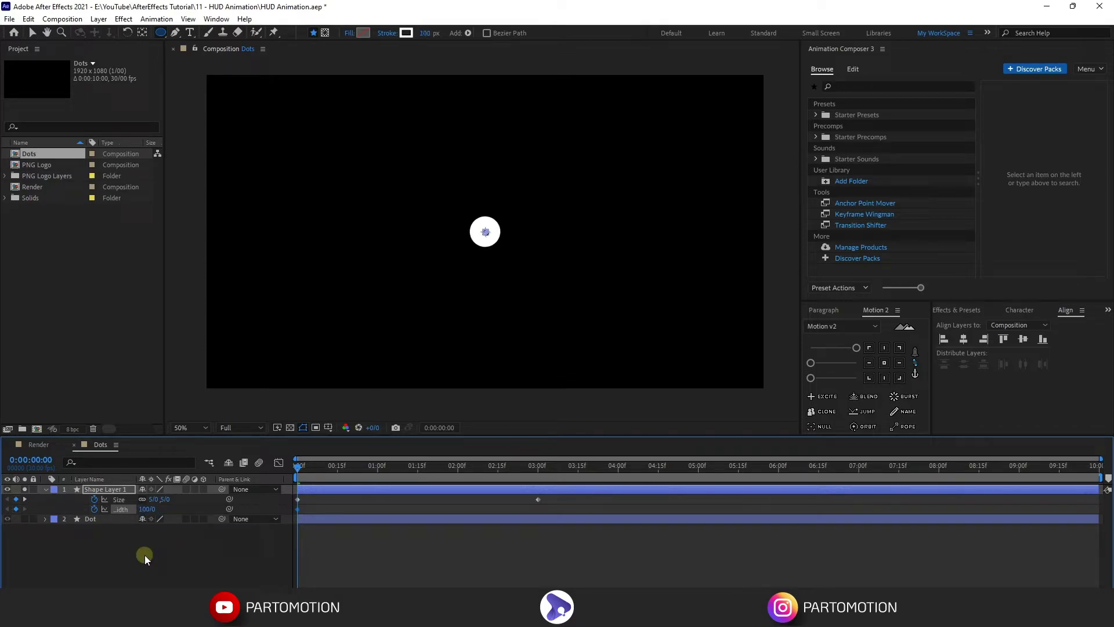
Set the stroke width to 500 at the three-second mark.
{"action": "left_click", "coordinate": [538, 467]}
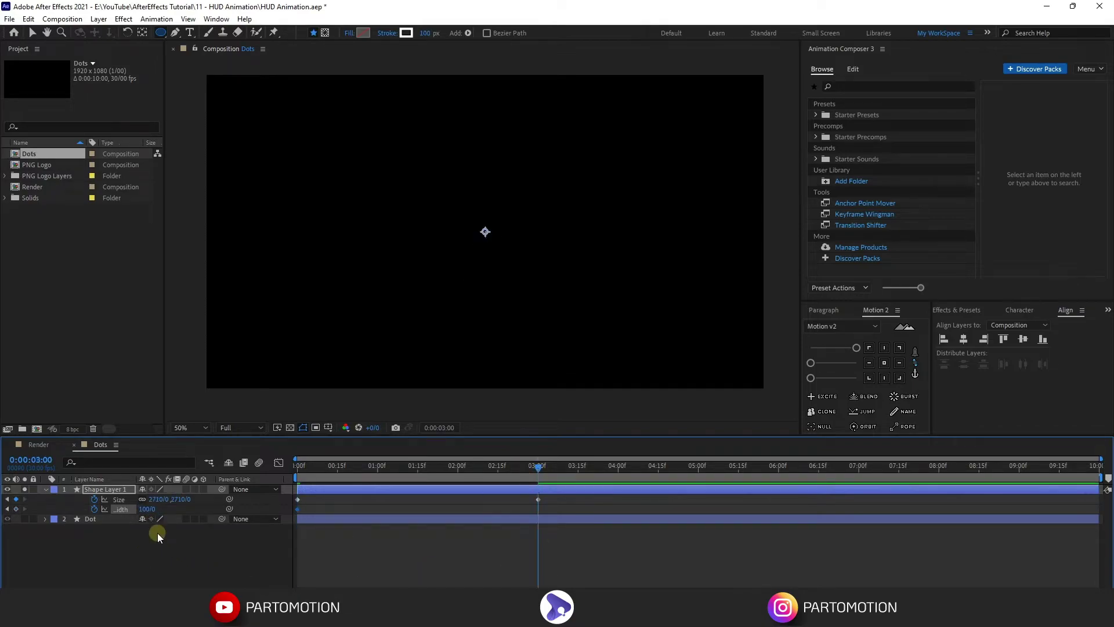
{"action": "left_click", "coordinate": [146, 508]}
{"action": "key", "text": "Return"}
{"action": "left_click", "coordinate": [406, 536]}
{"action": "key", "text": "Home"}
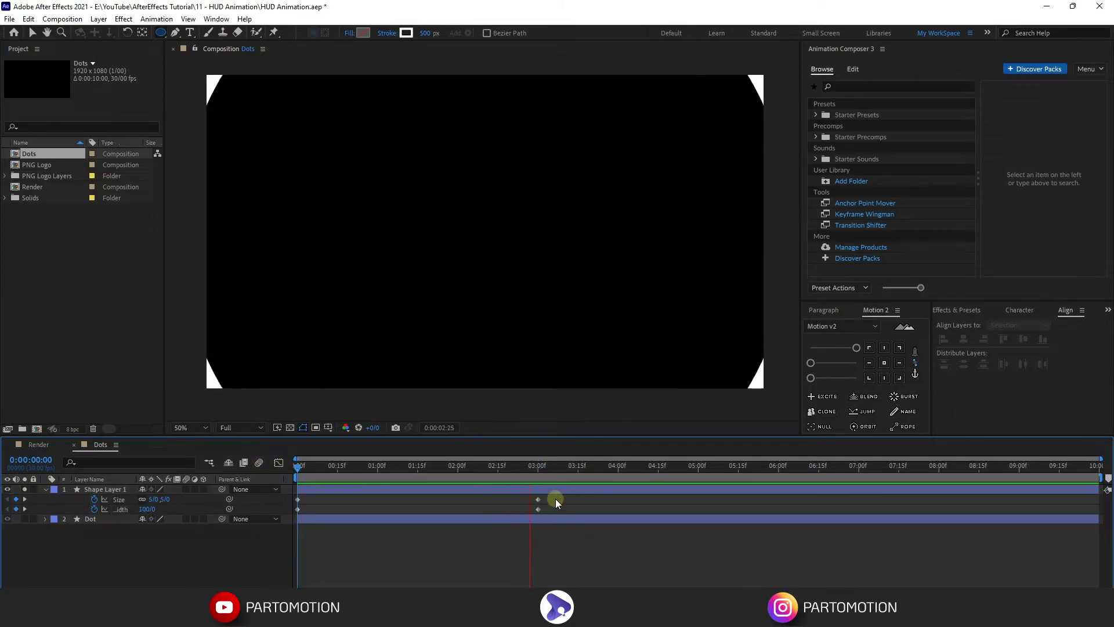
Apply Motion 2 strong easing to all the ring's keyframes and check their speed curves.
{"action": "left_click", "coordinate": [550, 492]}
{"action": "left_click", "coordinate": [374, 509]}
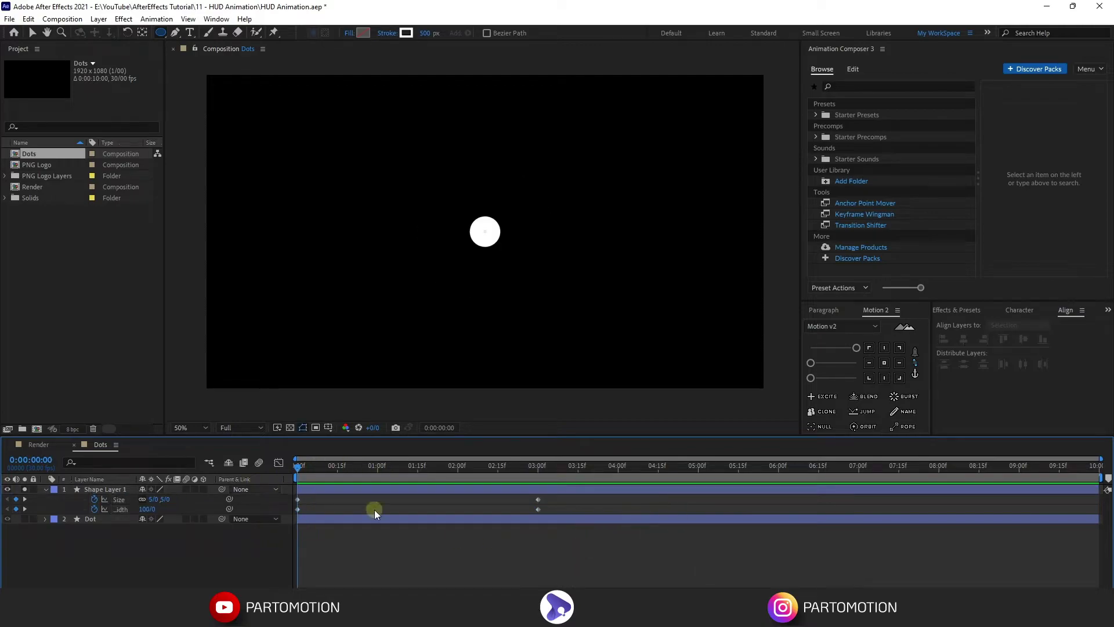
{"action": "left_click_drag", "start_coordinate": [559, 503], "coordinate": [264, 539]}
{"action": "mouse_move", "coordinate": [856, 347]}
{"action": "left_mouse_down"}
{"action": "mouse_move", "coordinate": [811, 348]}
{"action": "mouse_move", "coordinate": [881, 380]}
{"action": "left_mouse_up"}
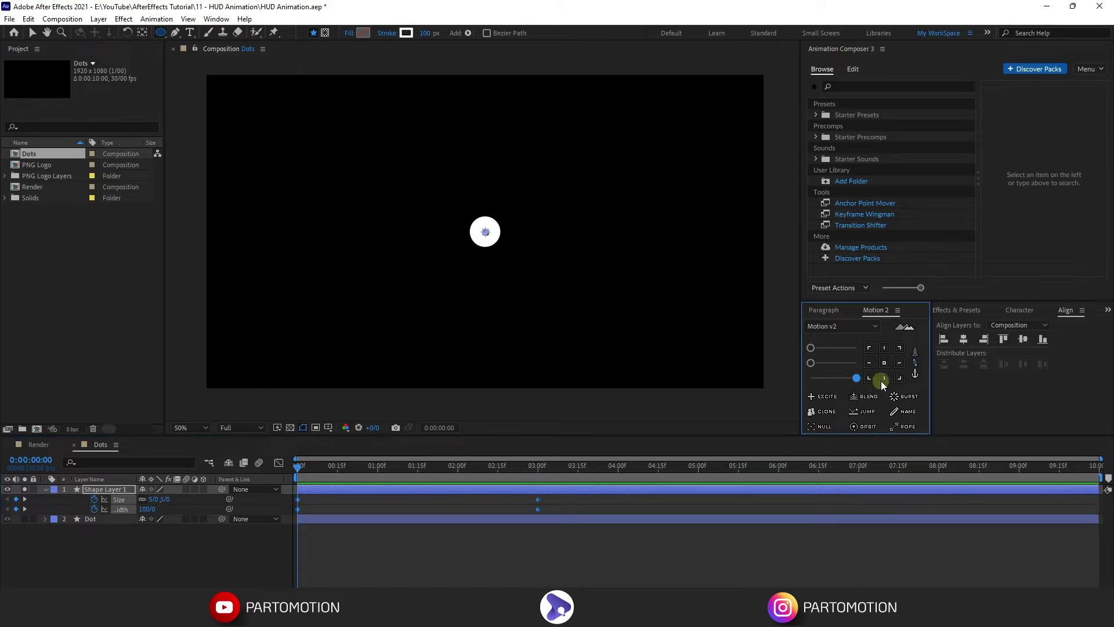
{"action": "left_click", "coordinate": [280, 463]}
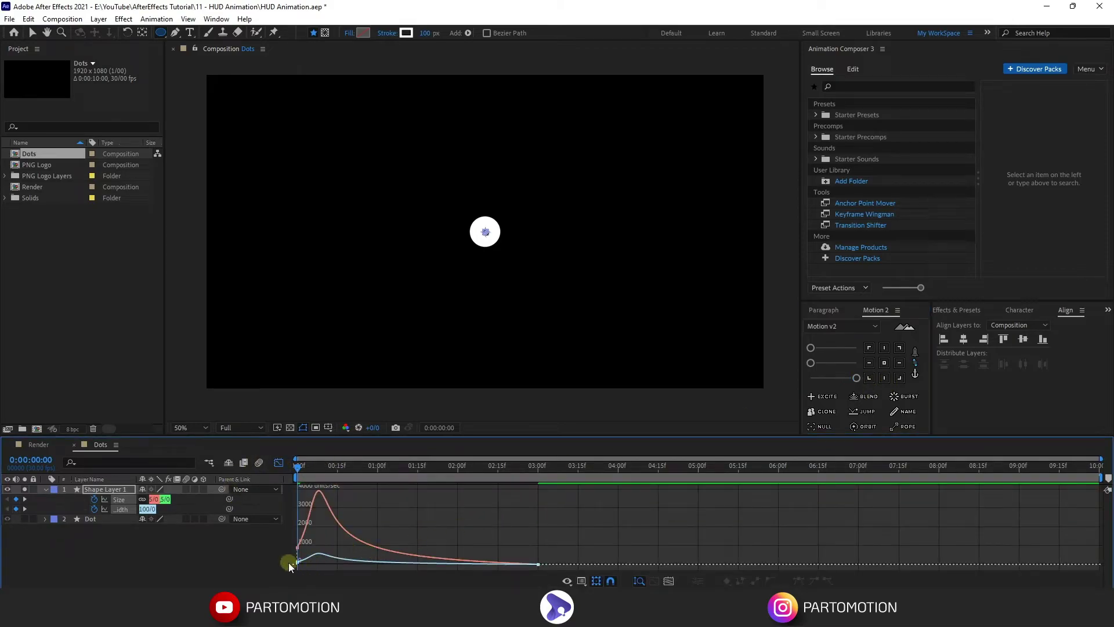
{"action": "left_click", "coordinate": [275, 463]}
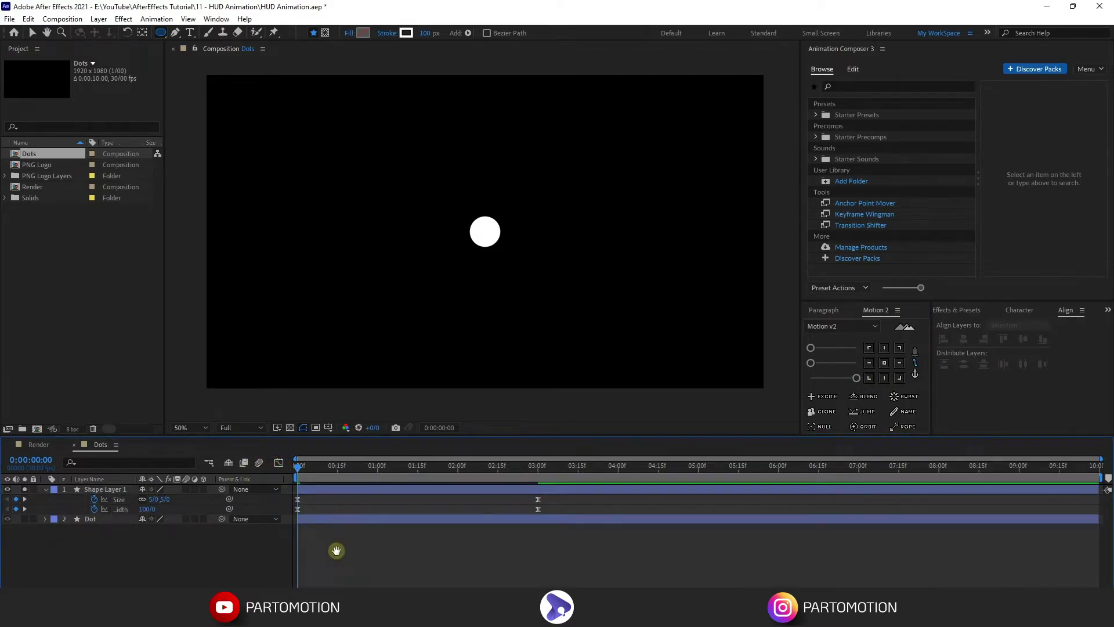
Preview the expanding, thickening ring animation.
{"action": "key", "text": "space"}
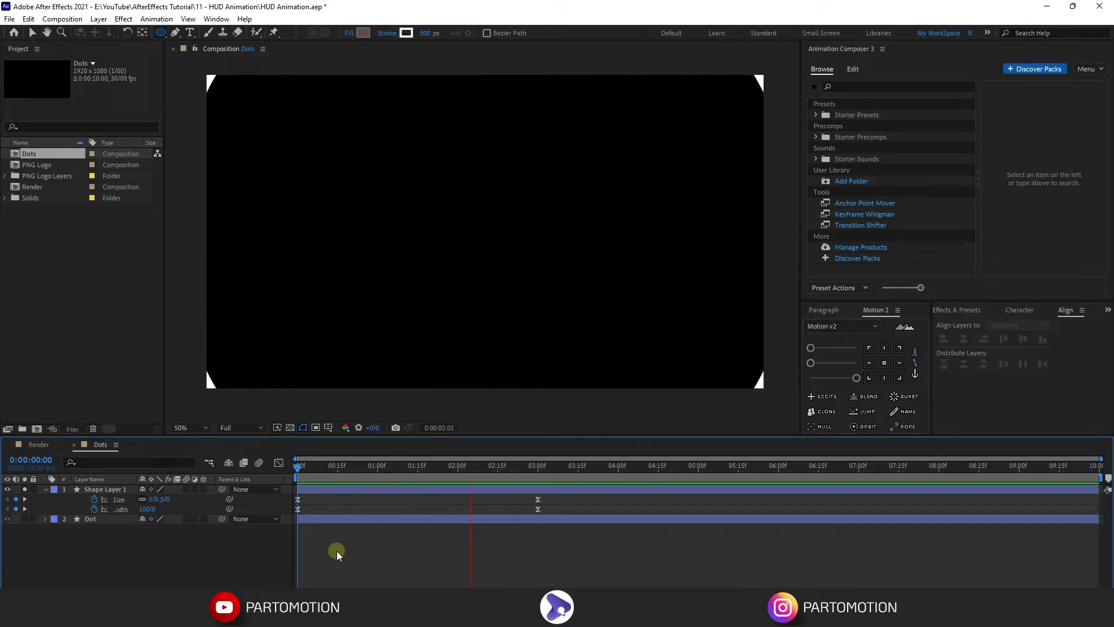
{"action": "left_click", "coordinate": [535, 510]}
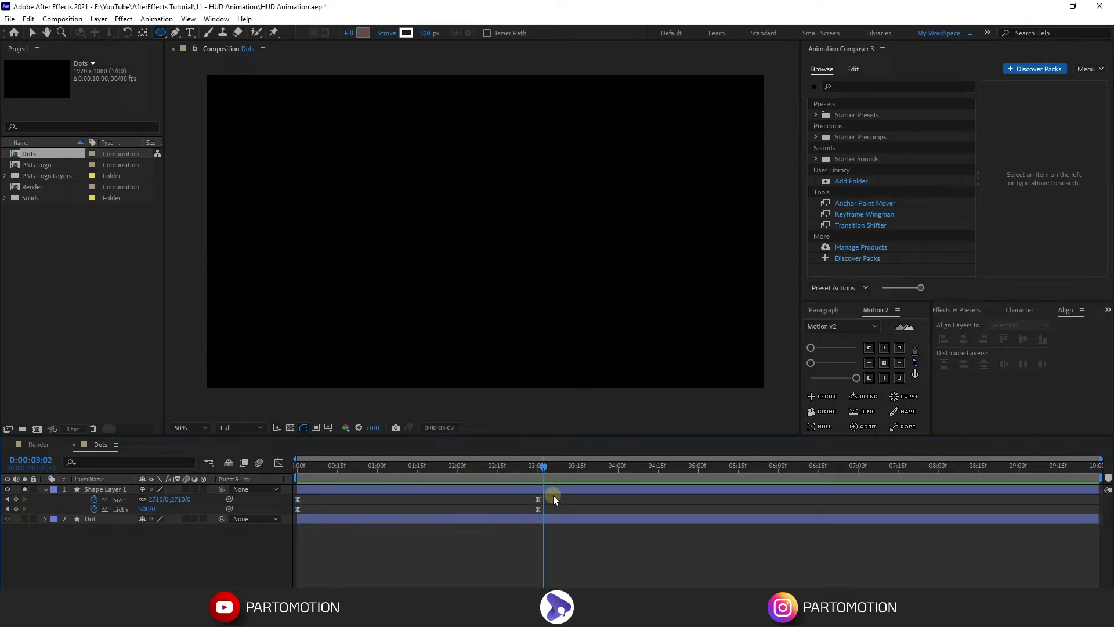
{"action": "left_click", "coordinate": [552, 493]}
{"action": "left_click", "coordinate": [968, 309]}
Apply Fast Box Blur to the ring with a blur radius of 57.
{"action": "left_click", "coordinate": [977, 324]}
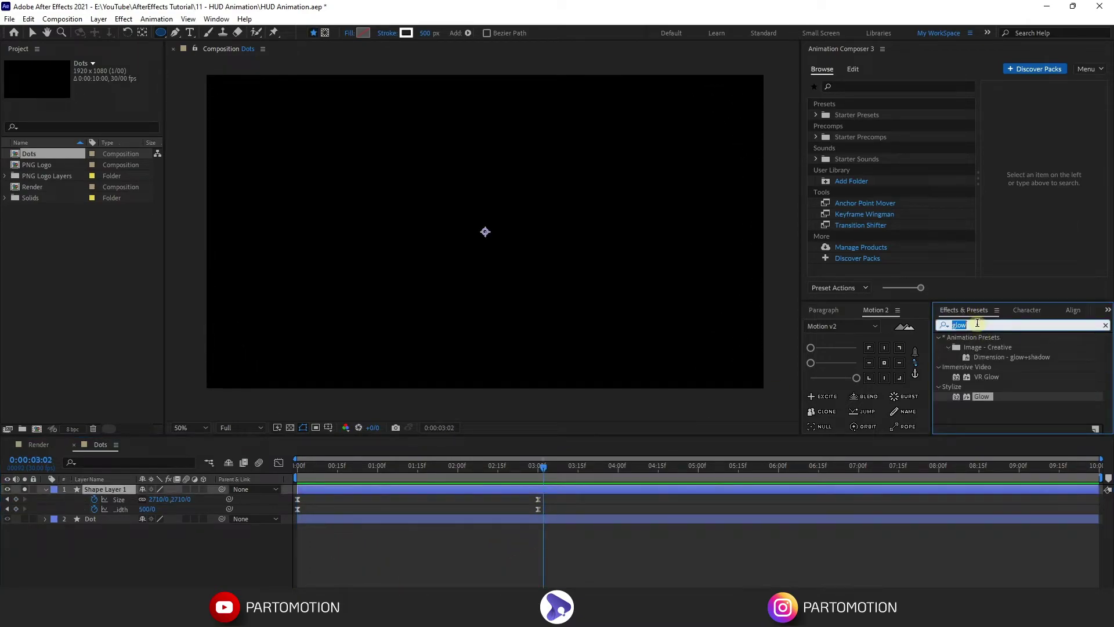
{"action": "type", "text": "fas"}
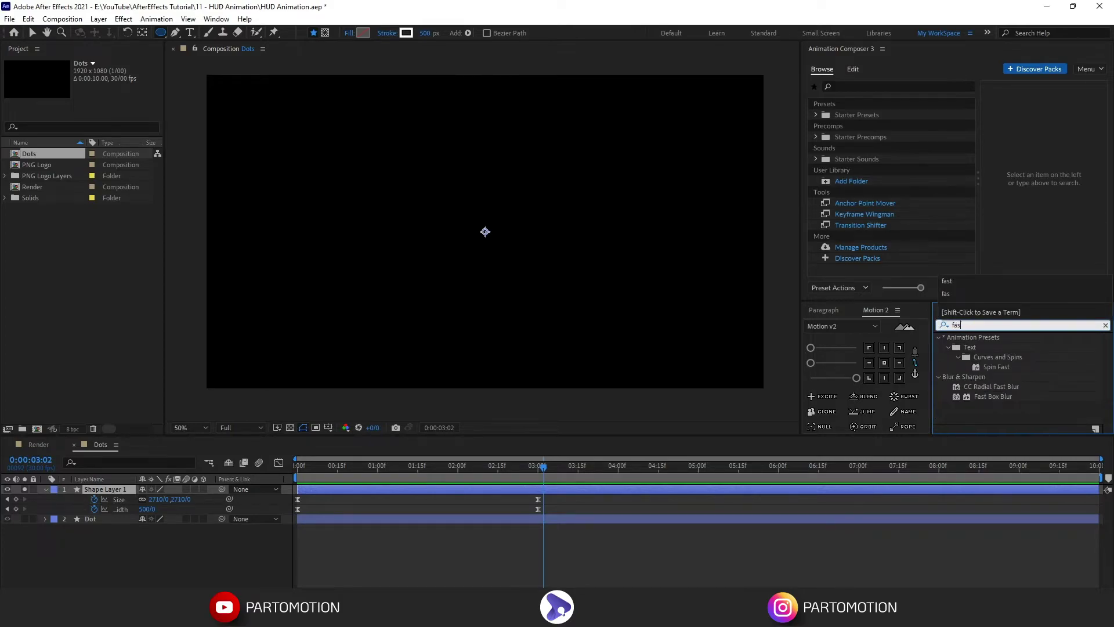
{"action": "double_click", "coordinate": [993, 397]}
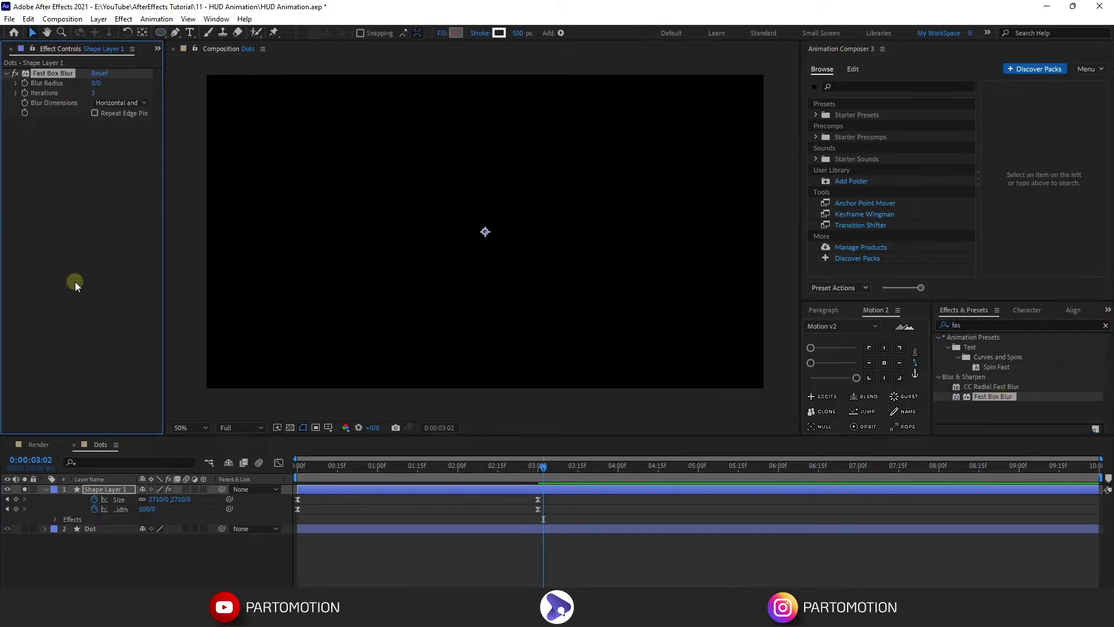
{"action": "left_click_drag", "start_coordinate": [96, 82], "coordinate": [134, 88]}
{"action": "left_click_drag", "start_coordinate": [543, 465], "coordinate": [327, 516]}
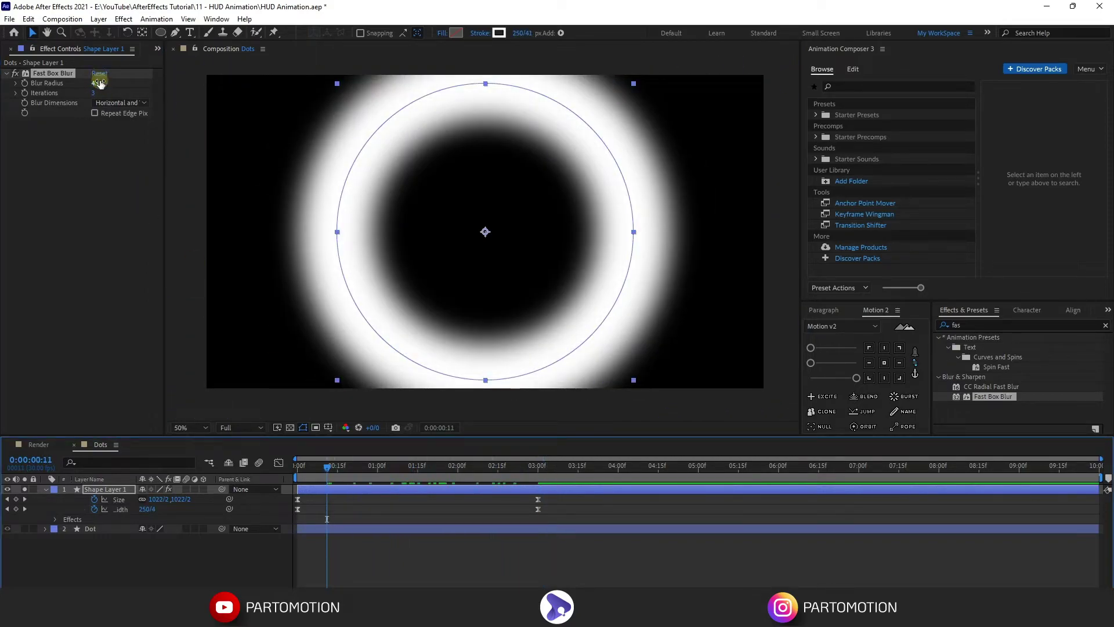
{"action": "left_click_drag", "start_coordinate": [96, 83], "coordinate": [108, 82]}
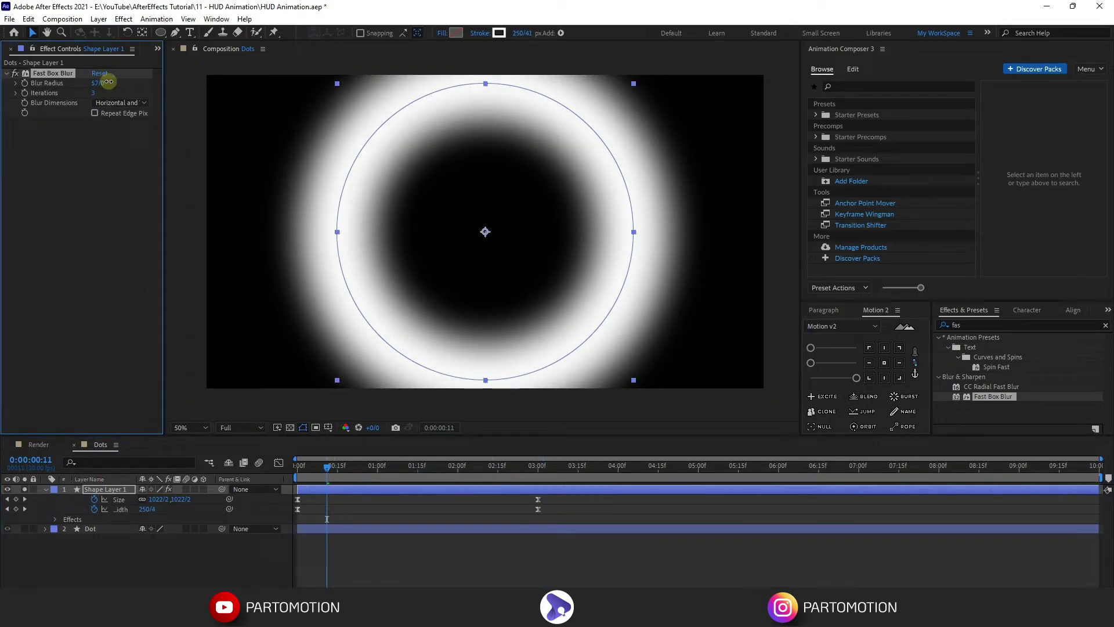
Raise the ring's three-second size to 2947 px and preview the blurred expansion.
{"action": "left_click_drag", "start_coordinate": [323, 469], "coordinate": [538, 521]}
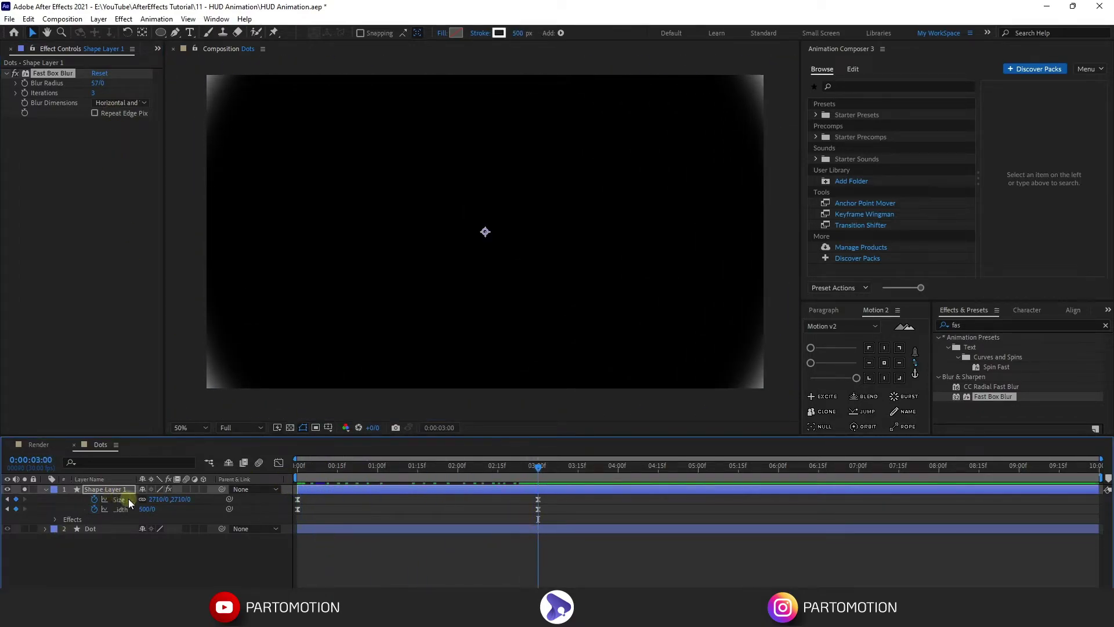
{"action": "left_click_drag", "start_coordinate": [166, 499], "coordinate": [315, 517]}
{"action": "left_click", "coordinate": [309, 468]}
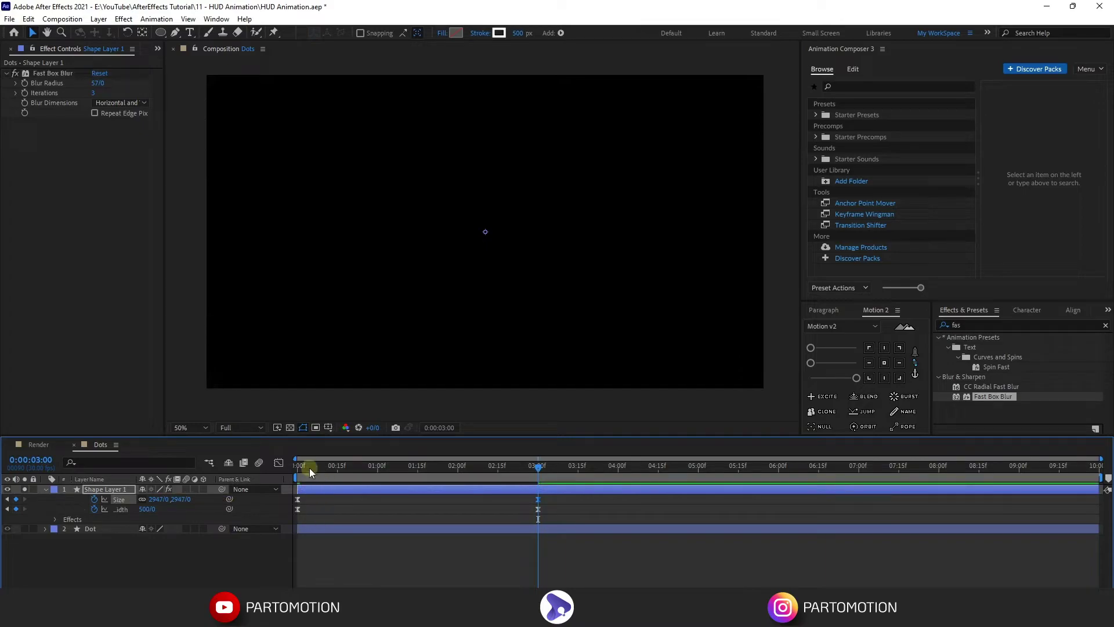
{"action": "key", "text": "space"}
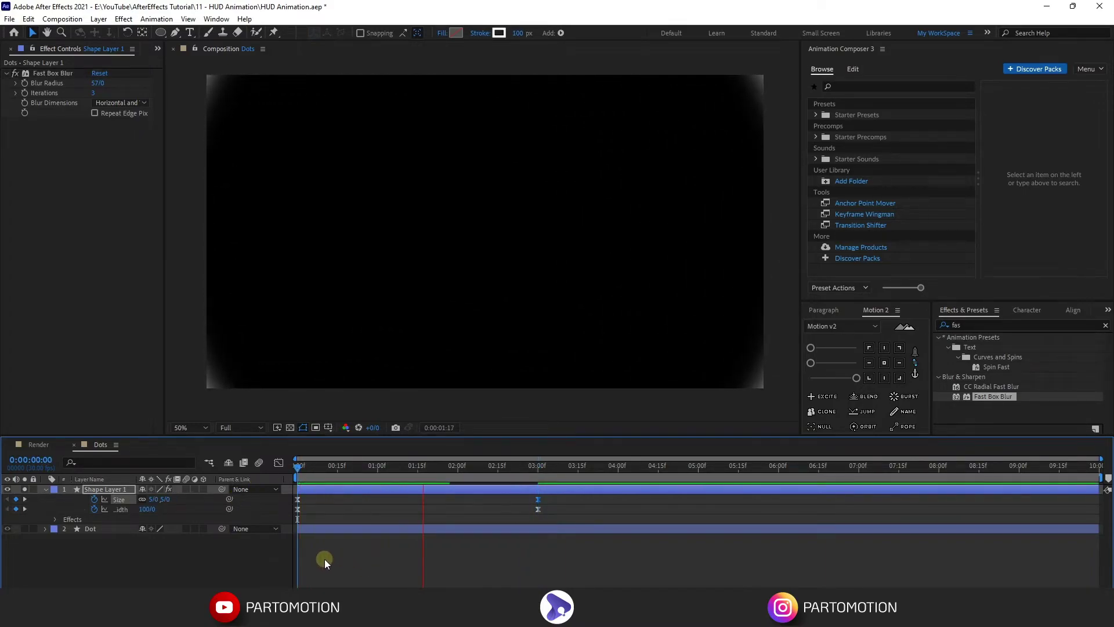
{"action": "key", "text": "space"}
{"action": "left_click", "coordinate": [45, 489]}
Add a black solid beneath the ring layer and preview the ring over it.
{"action": "left_click", "coordinate": [98, 19]}
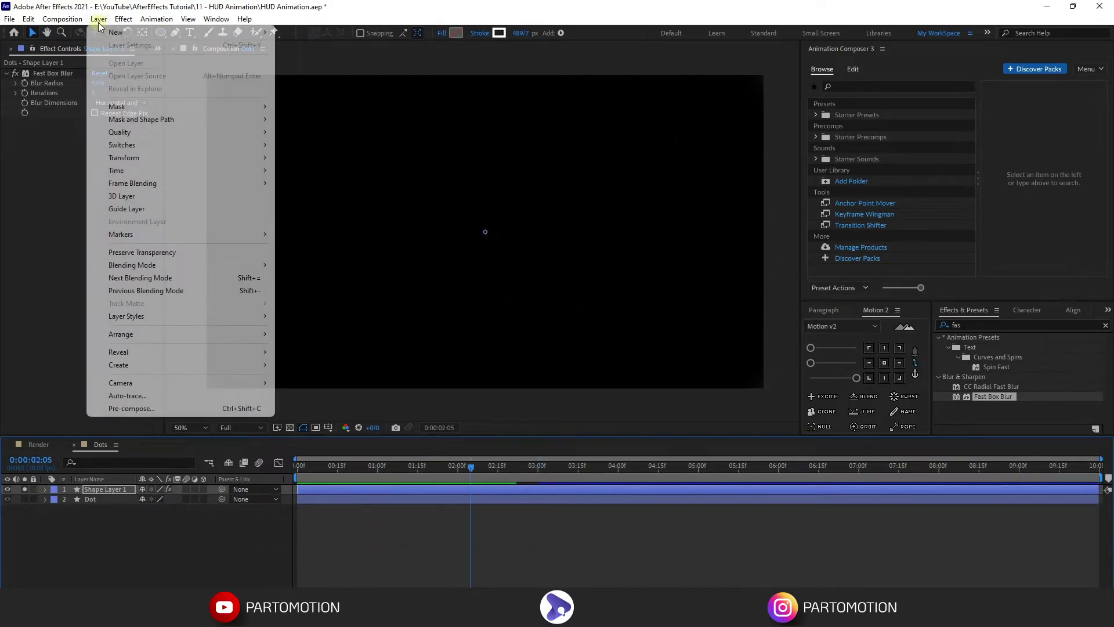
{"action": "mouse_move", "coordinate": [116, 27]}
{"action": "left_click", "coordinate": [324, 45]}
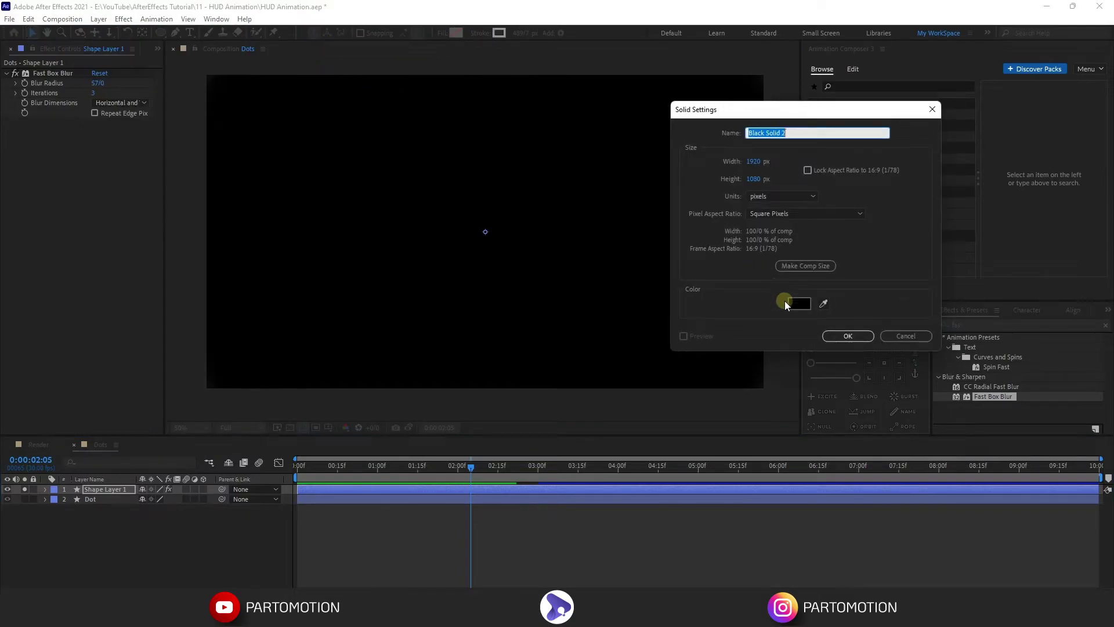
{"action": "left_click", "coordinate": [845, 331]}
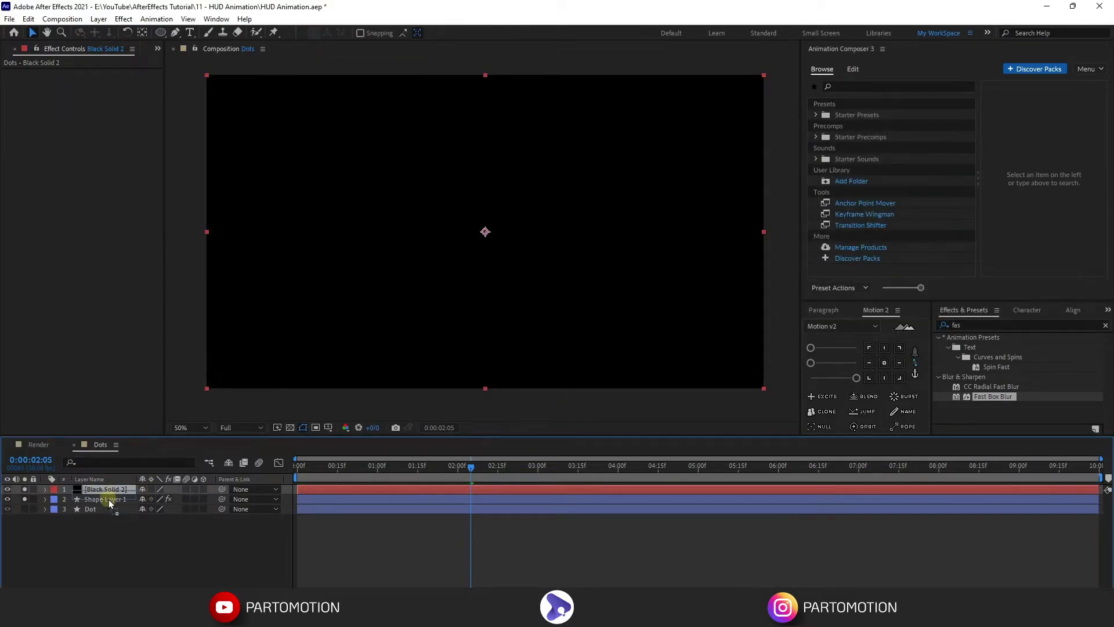
{"action": "left_click_drag", "start_coordinate": [109, 499], "coordinate": [111, 504]}
{"action": "key", "text": "Home"}
{"action": "key", "text": "space"}
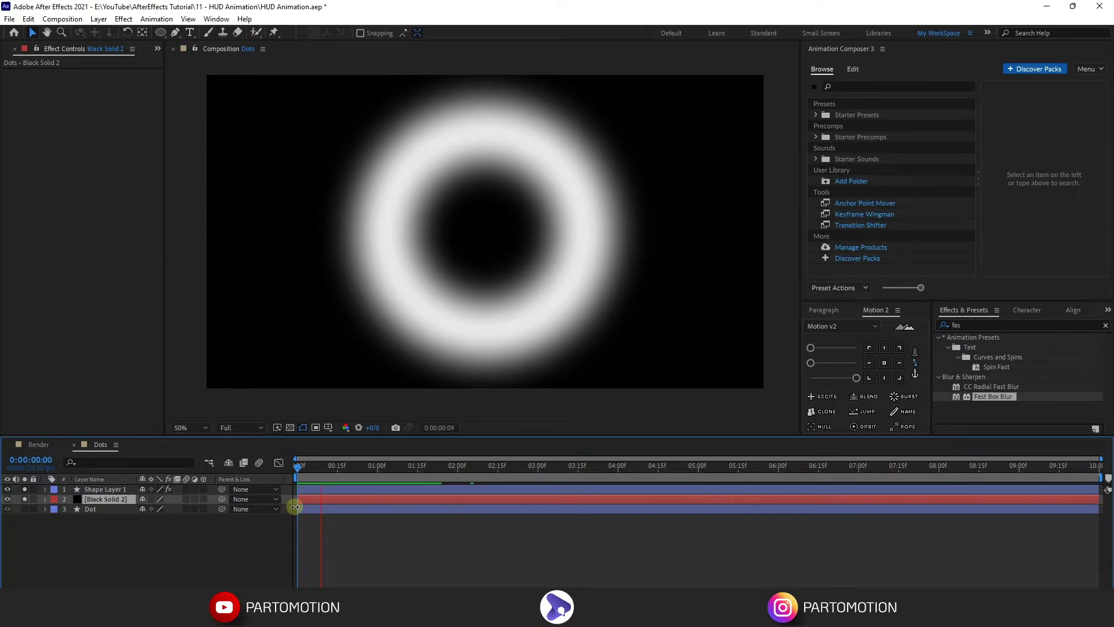
{"action": "key", "text": "space"}
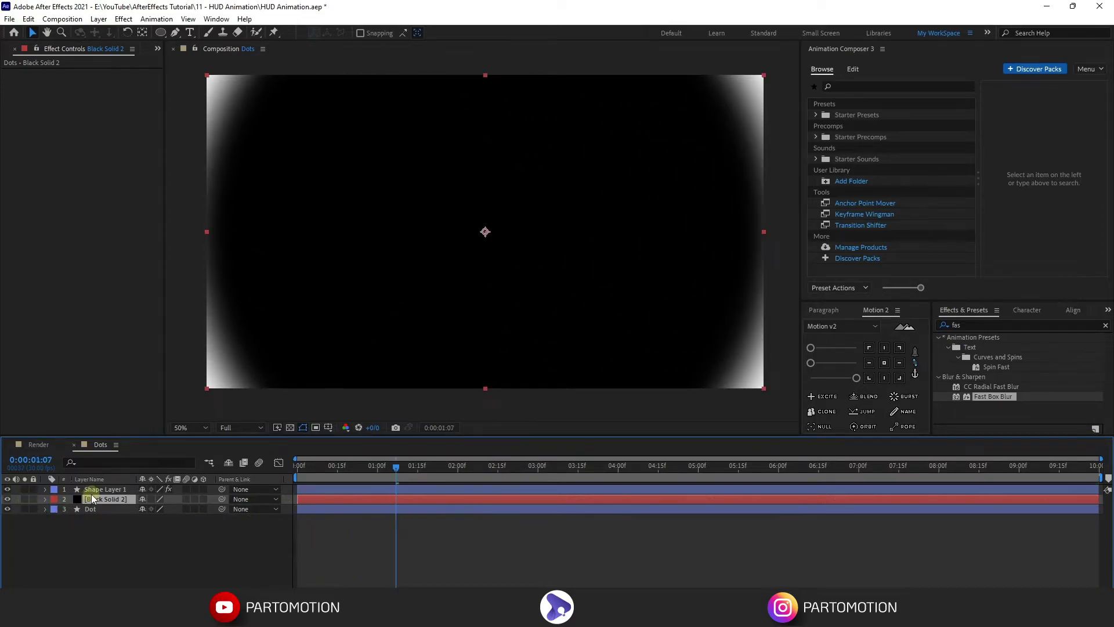
Precompose the ring and solid as 'Matte' and enable Collapse Transformations.
{"action": "left_click", "coordinate": [98, 489], "text": "ctrl"}
{"action": "key", "text": "ctrl+shift+c"}
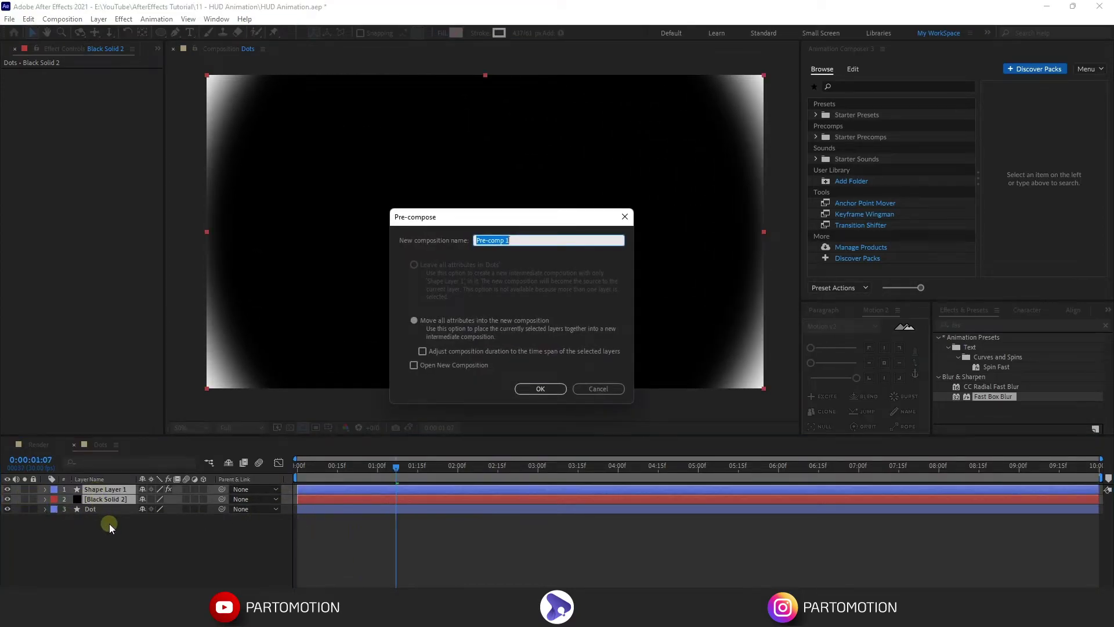
{"action": "type", "text": "Matte"}
{"action": "key", "text": "Return"}
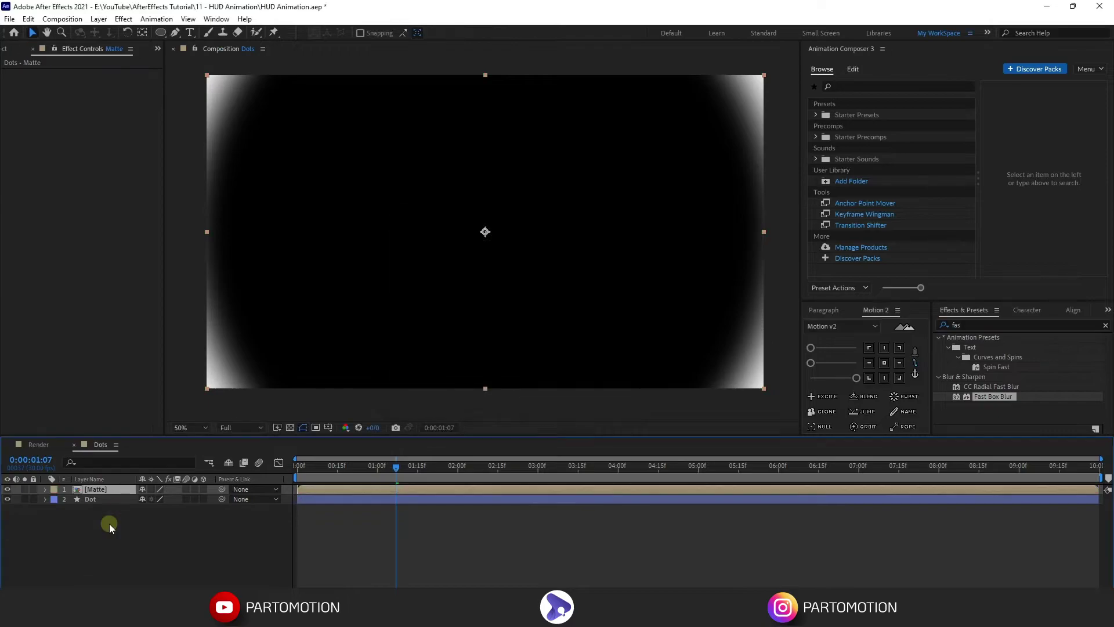
{"action": "left_click", "coordinate": [150, 489]}
Set the Dot layer's track matte to Luma Matte [Matte].
{"action": "key", "text": "F4"}
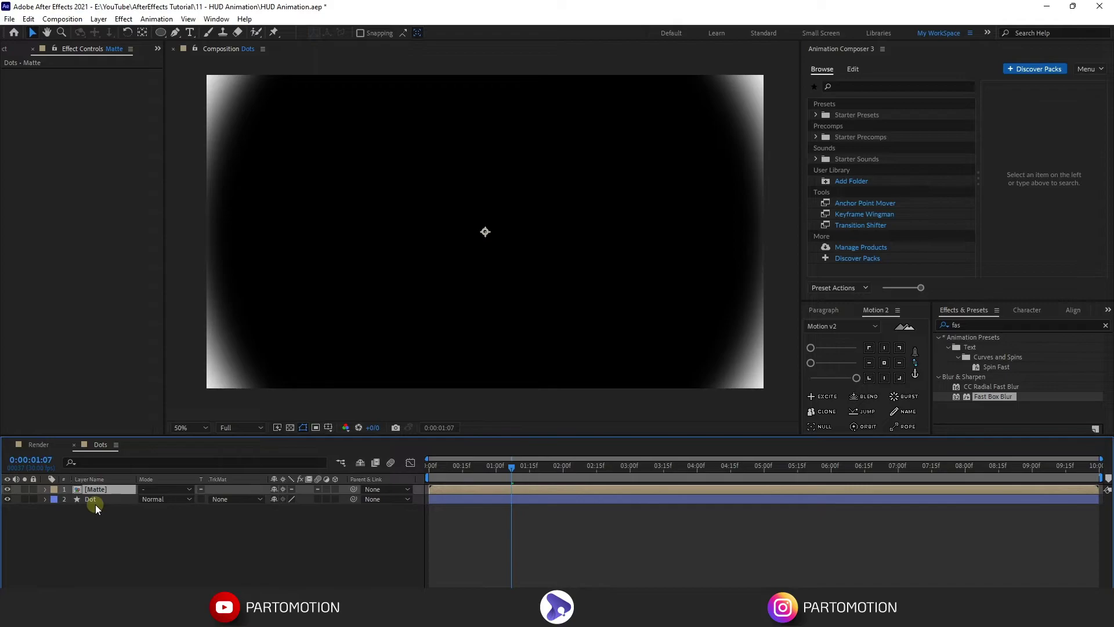
{"action": "left_click", "coordinate": [96, 500]}
{"action": "left_click", "coordinate": [223, 500]}
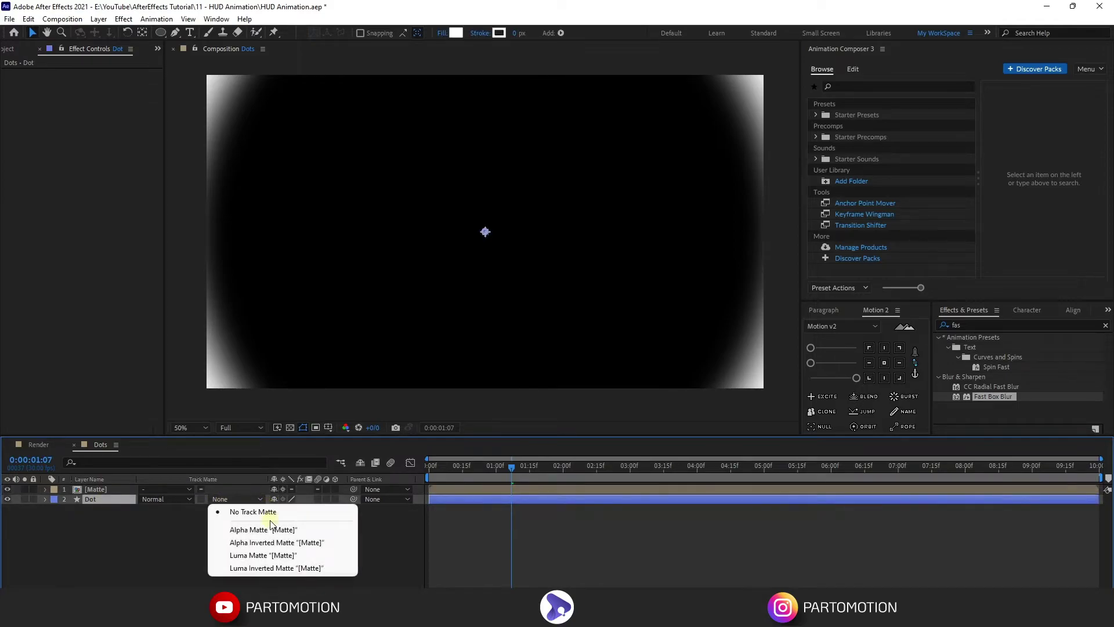
{"action": "left_click", "coordinate": [297, 556]}
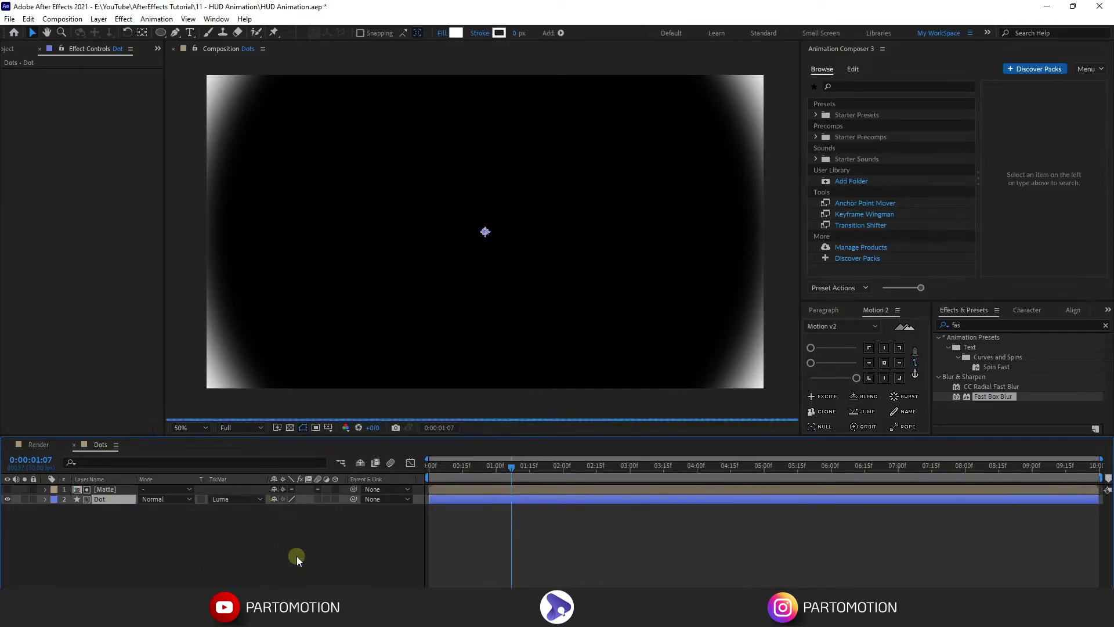
Preview the dot grid revealing inside the expanding blurred ring.
{"action": "left_click_drag", "start_coordinate": [457, 474], "coordinate": [416, 487]}
{"action": "key", "text": "space"}
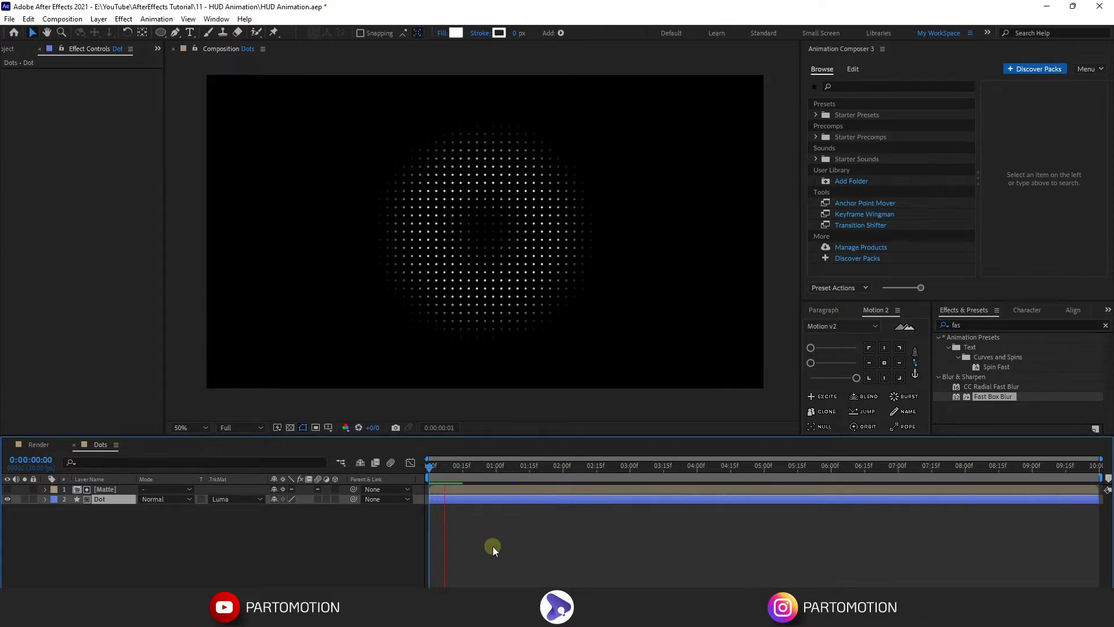
{"action": "key", "text": "space"}
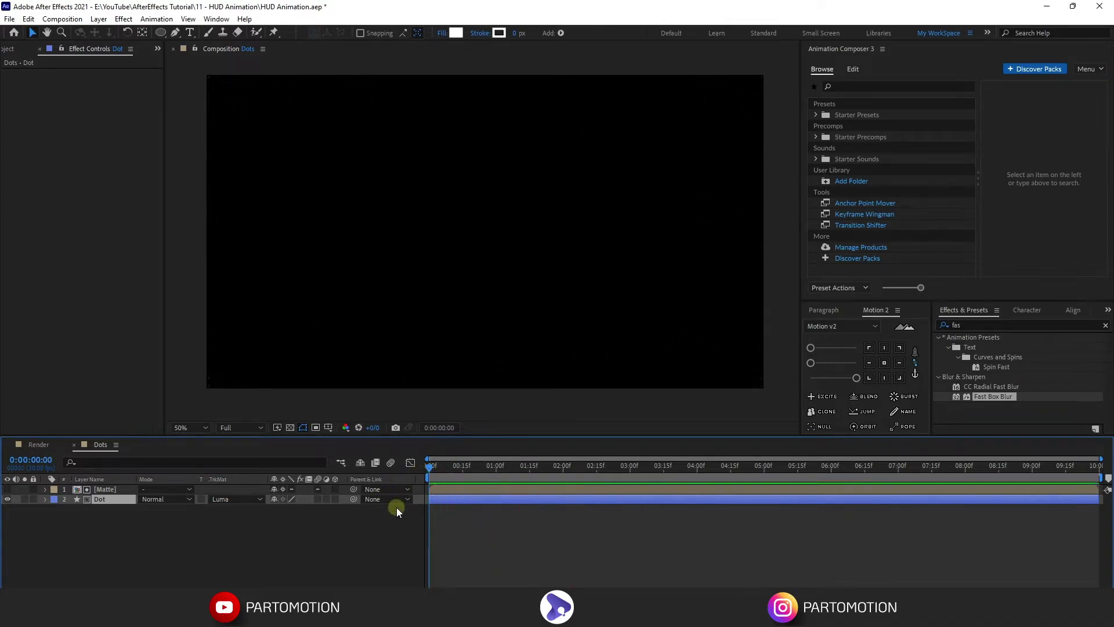
{"action": "left_click", "coordinate": [429, 468]}
{"action": "key", "text": "space"}
Add the Dots composition to the Render timeline, trim its in-point to the playhead, and preview.
{"action": "left_click", "coordinate": [74, 444]}
{"action": "left_click", "coordinate": [29, 51]}
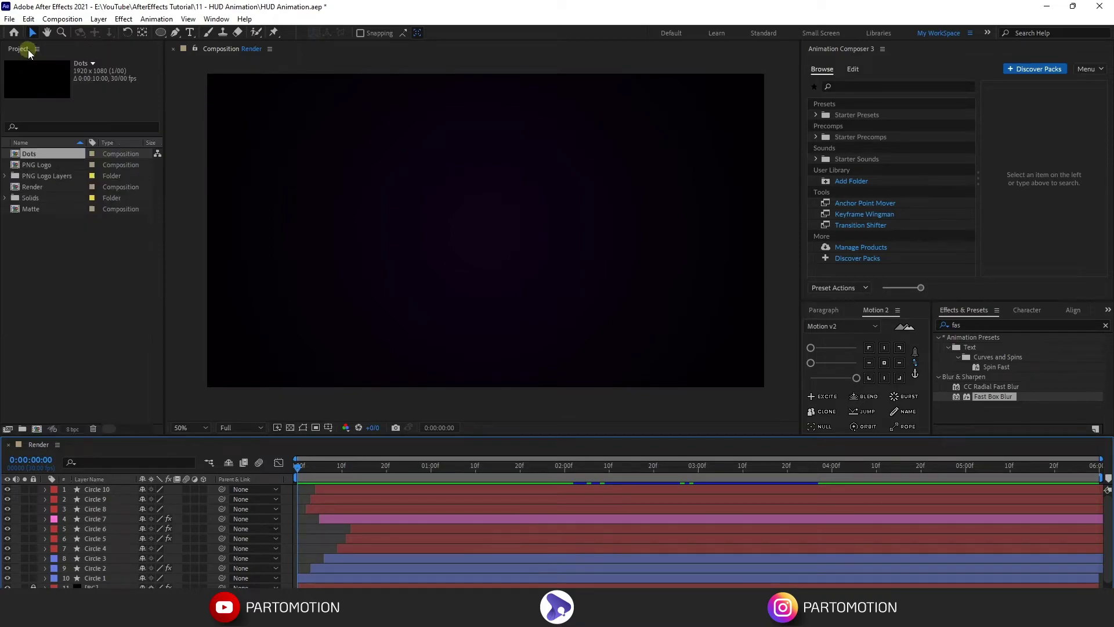
{"action": "left_click_drag", "start_coordinate": [29, 155], "coordinate": [116, 488]}
{"action": "mouse_move", "coordinate": [304, 468]}
{"action": "left_mouse_down"}
{"action": "mouse_move", "coordinate": [600, 497]}
{"action": "mouse_move", "coordinate": [839, 555]}
{"action": "left_mouse_up"}
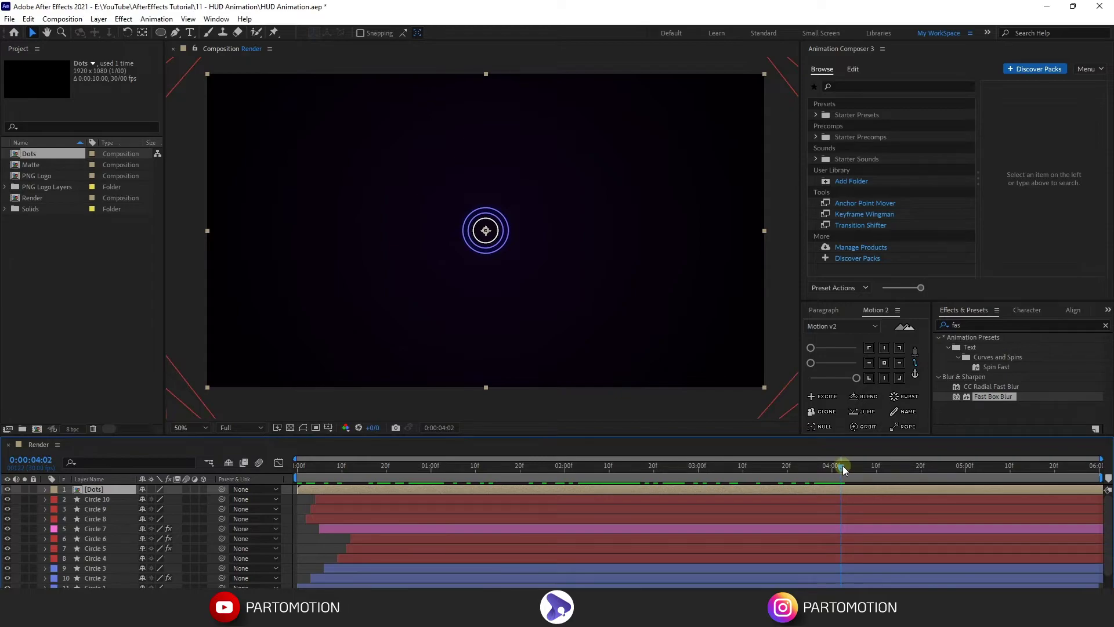
{"action": "key", "text": "bracketleft"}
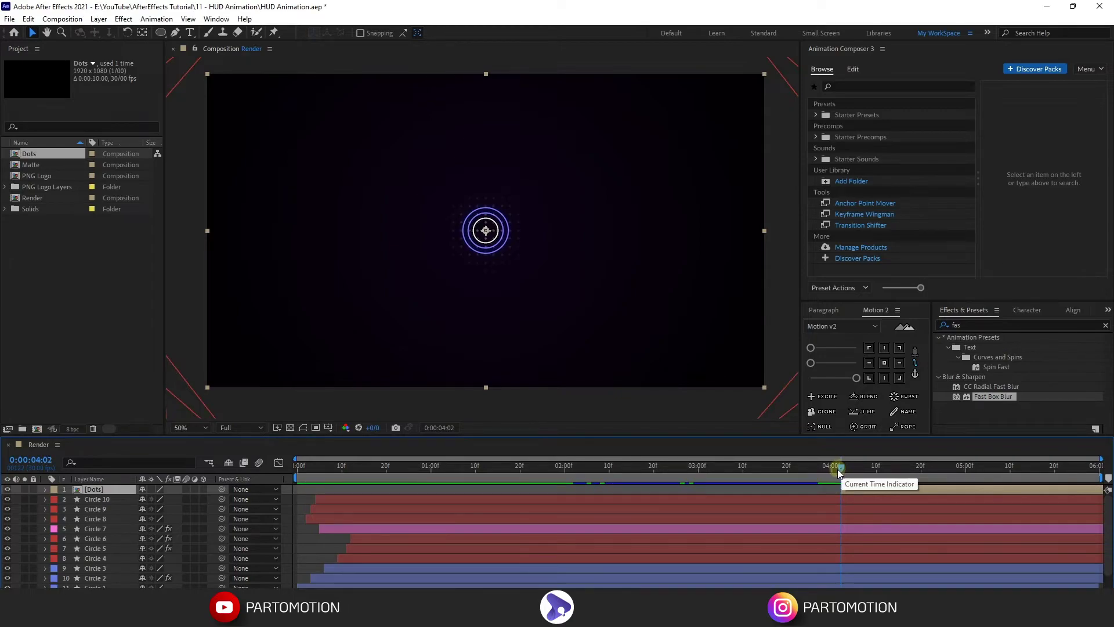
{"action": "key", "text": "Home"}
{"action": "key", "text": "space"}
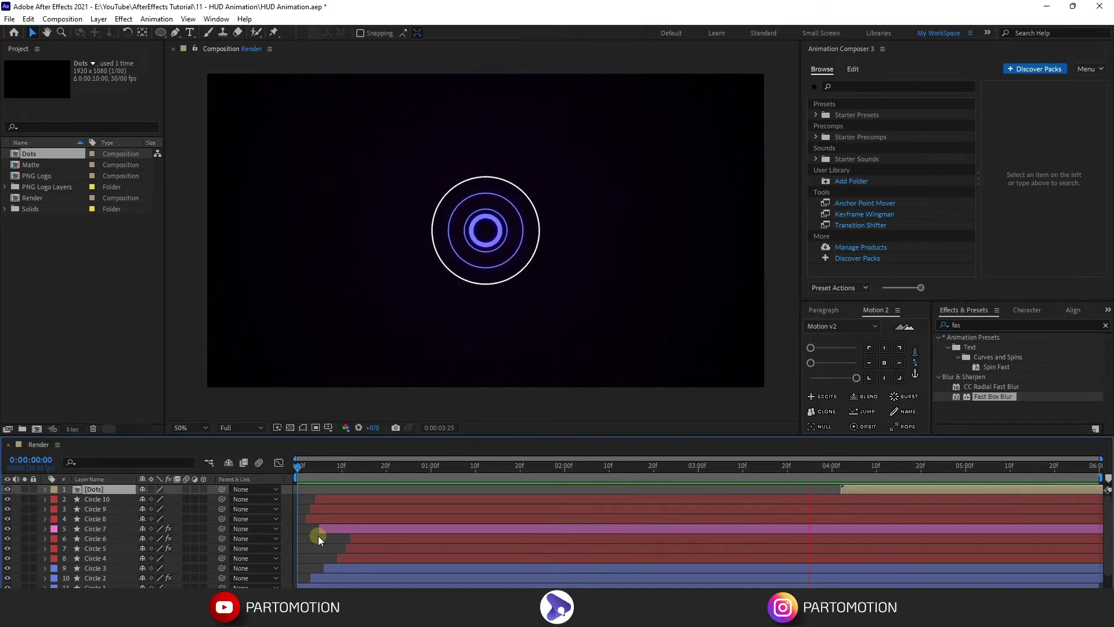
{"action": "left_click", "coordinate": [882, 497]}
Nudge the Dots layer to start earlier, around 3.5 seconds, and preview the result.
{"action": "left_click_drag", "start_coordinate": [854, 493], "coordinate": [835, 500]}
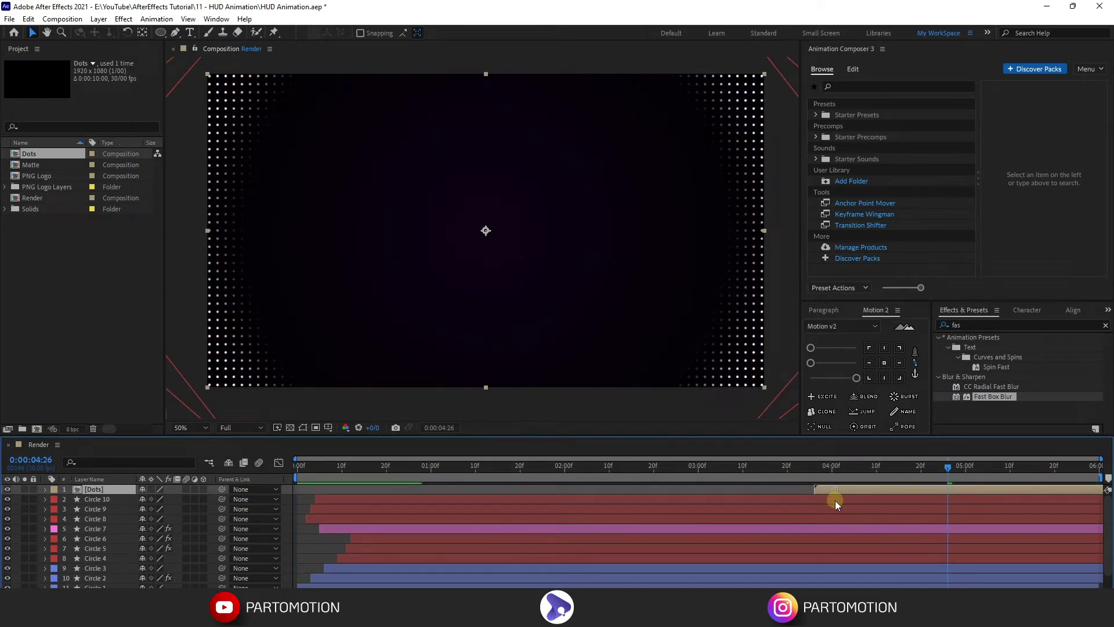
{"action": "left_click", "coordinate": [749, 496]}
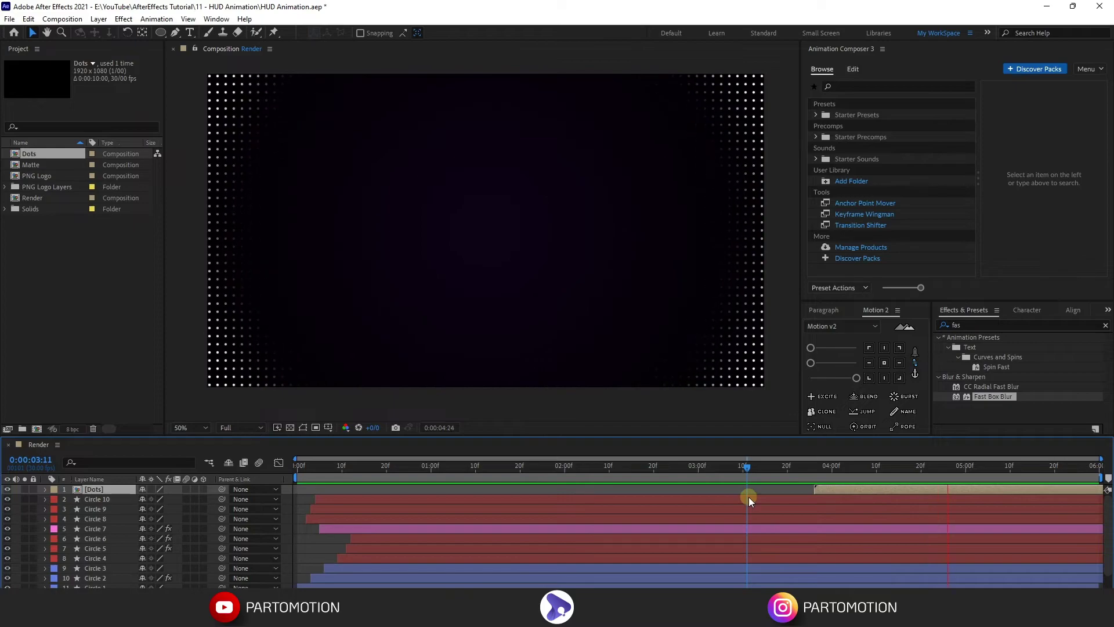
{"action": "key", "text": "space"}
{"action": "left_click", "coordinate": [315, 548]}
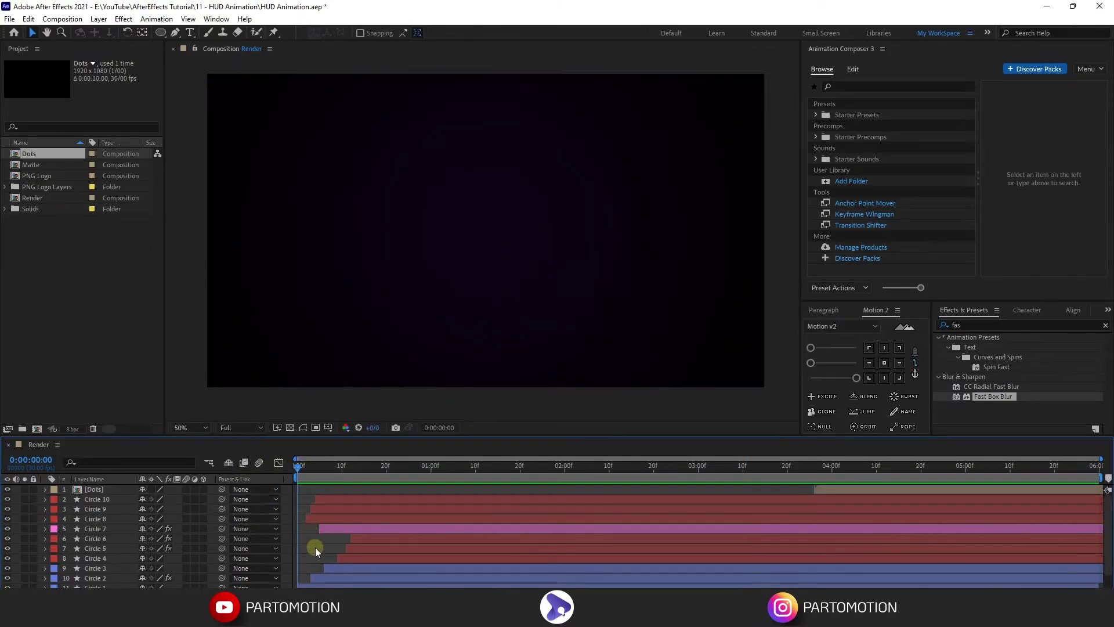
{"action": "mouse_move", "coordinate": [315, 468]}
{"action": "left_mouse_down"}
{"action": "mouse_move", "coordinate": [723, 494]}
{"action": "mouse_move", "coordinate": [634, 527]}
{"action": "left_mouse_up"}
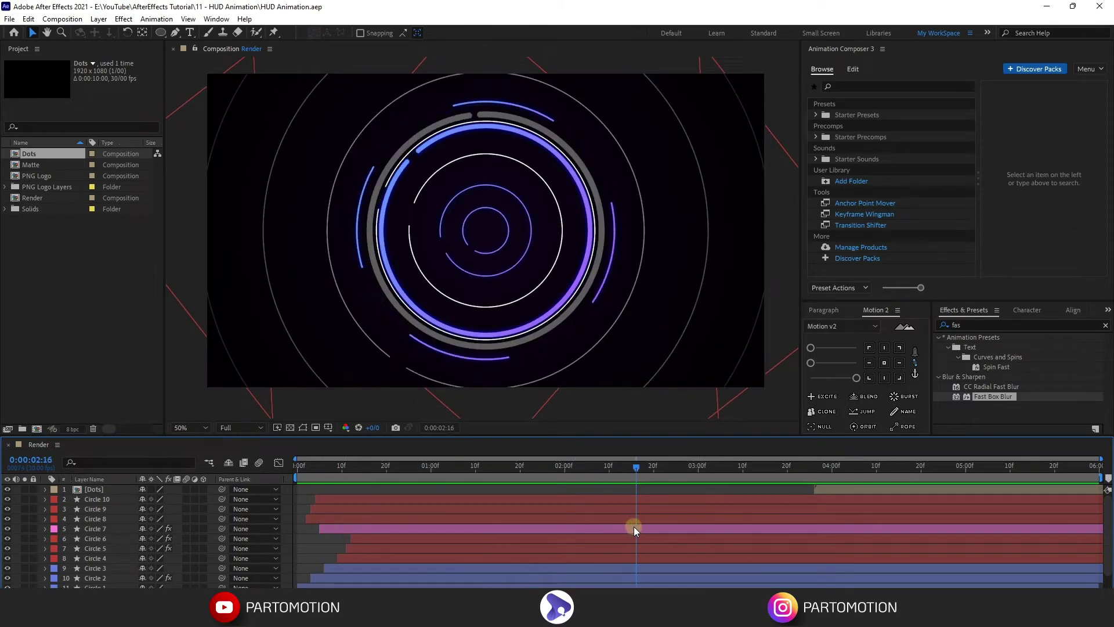
{"action": "left_click", "coordinate": [99, 19]}
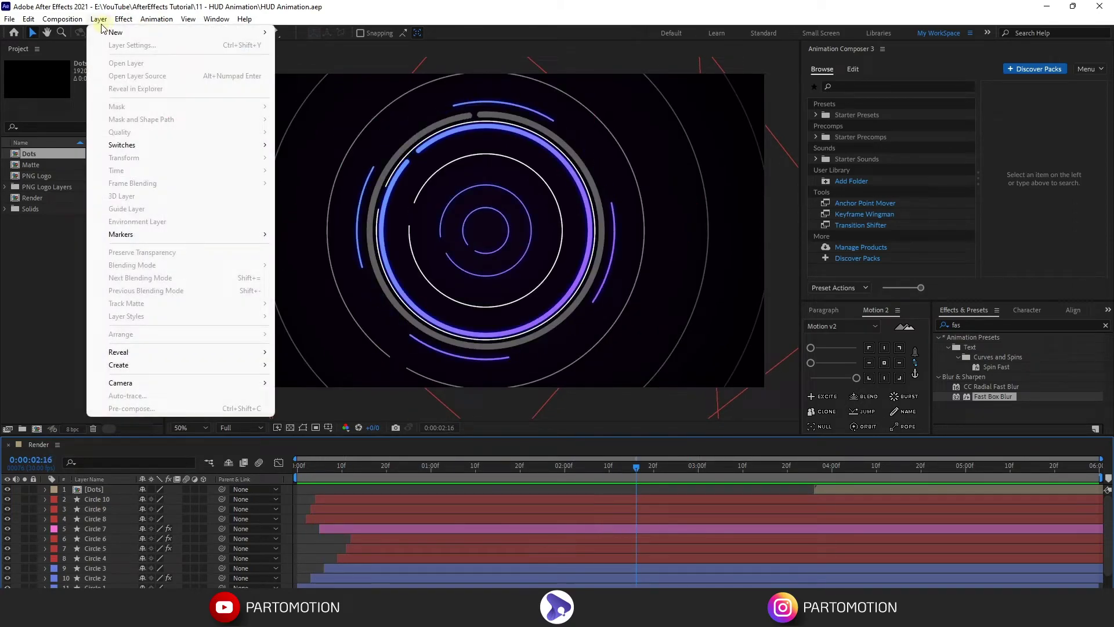
Add Camera 1 to the Render composition with default camera settings.
{"action": "mouse_move", "coordinate": [116, 32]}
{"action": "left_click", "coordinate": [315, 71]}
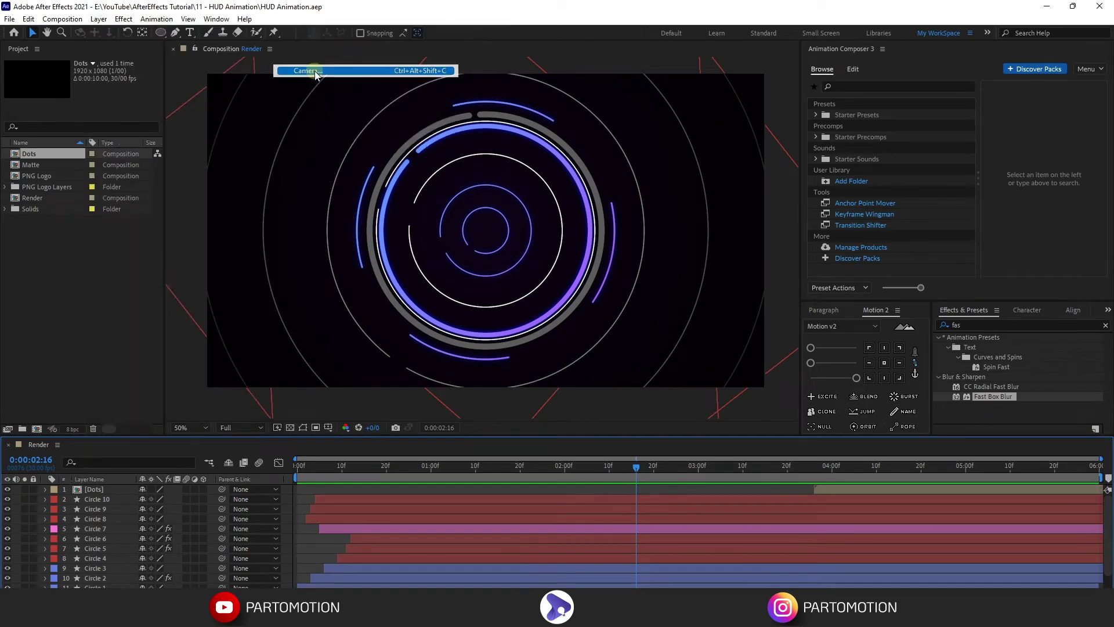
{"action": "left_click", "coordinate": [667, 433]}
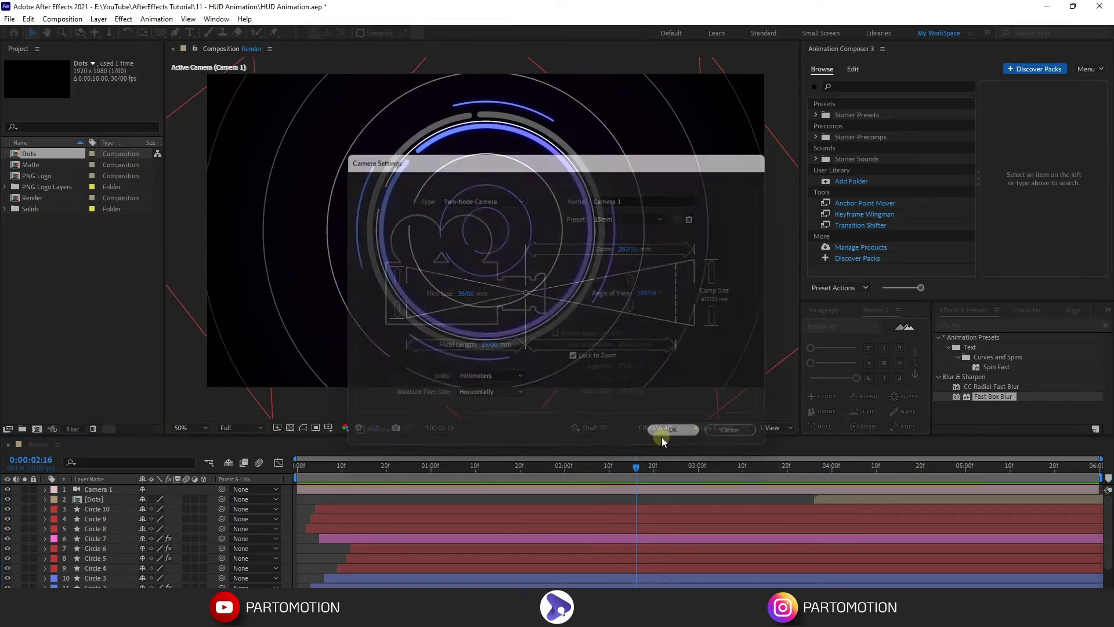
{"action": "left_click", "coordinate": [98, 19]}
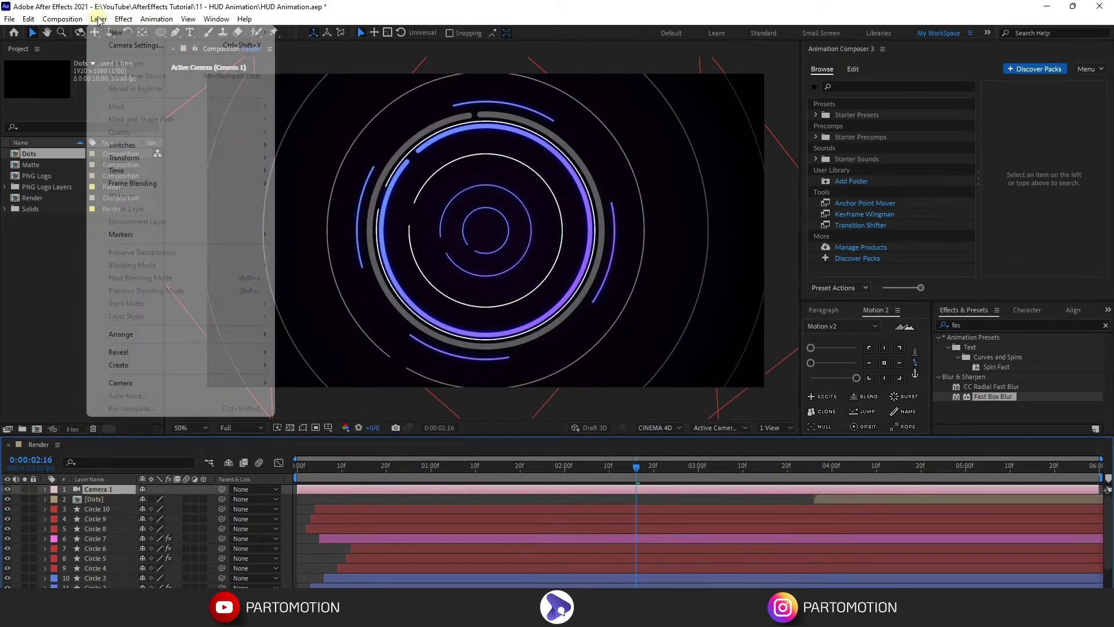
Add a null object, centre it in the comp, and parent Camera 1 to Null 2.
{"action": "mouse_move", "coordinate": [117, 32]}
{"action": "left_click", "coordinate": [320, 83]}
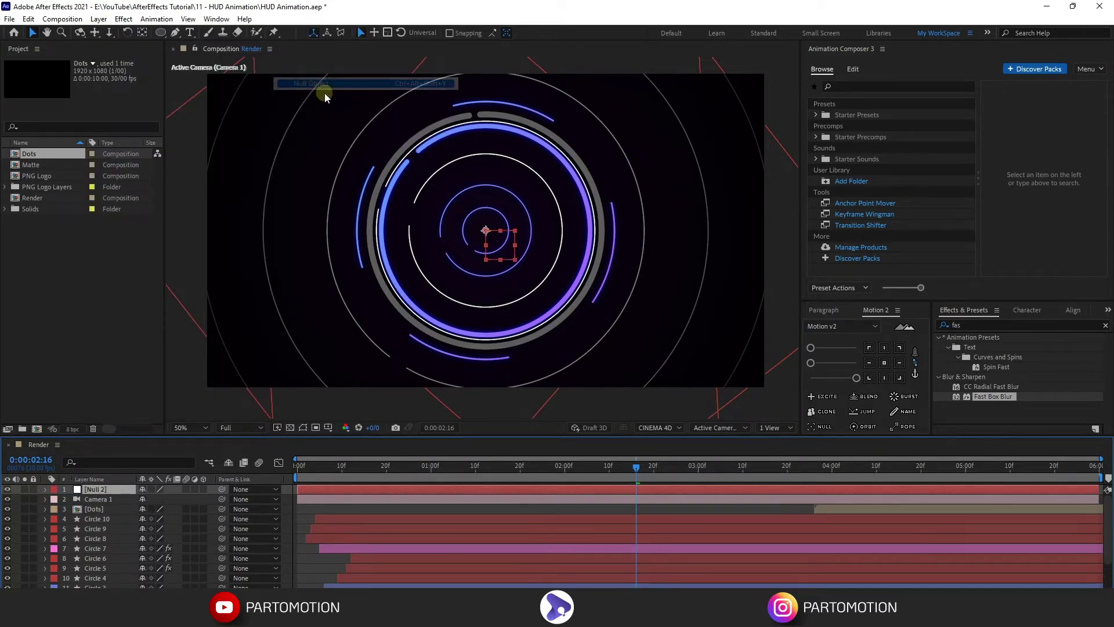
{"action": "left_click", "coordinate": [885, 362]}
{"action": "left_click", "coordinate": [1073, 310]}
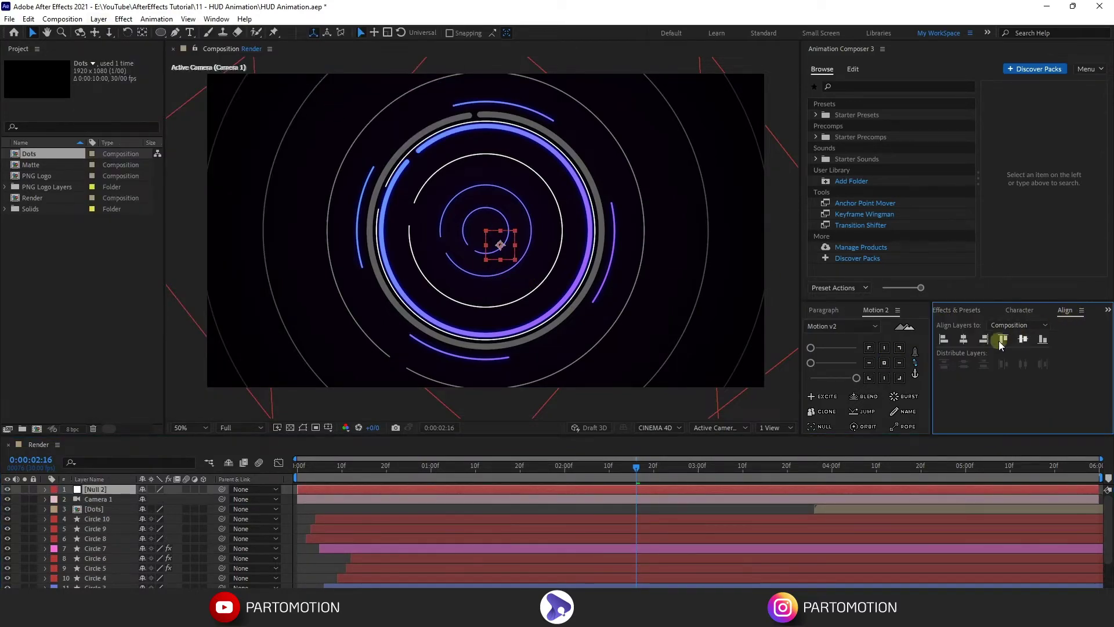
{"action": "left_click", "coordinate": [963, 339]}
{"action": "left_click", "coordinate": [1023, 339]}
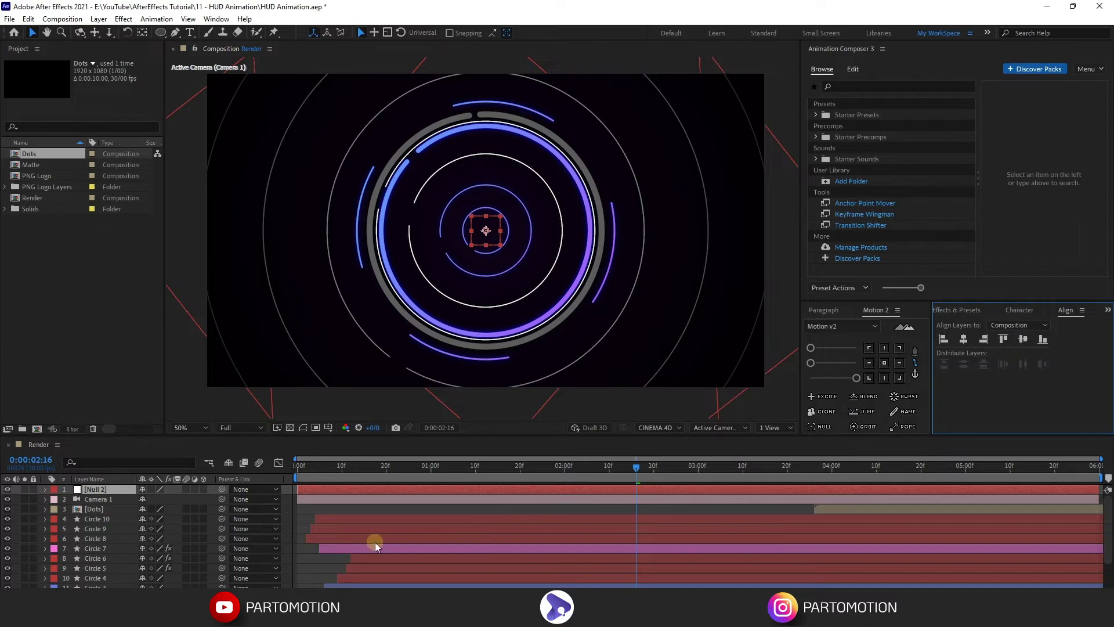
{"action": "left_click", "coordinate": [97, 500]}
{"action": "left_click_drag", "start_coordinate": [221, 499], "coordinate": [109, 490]}
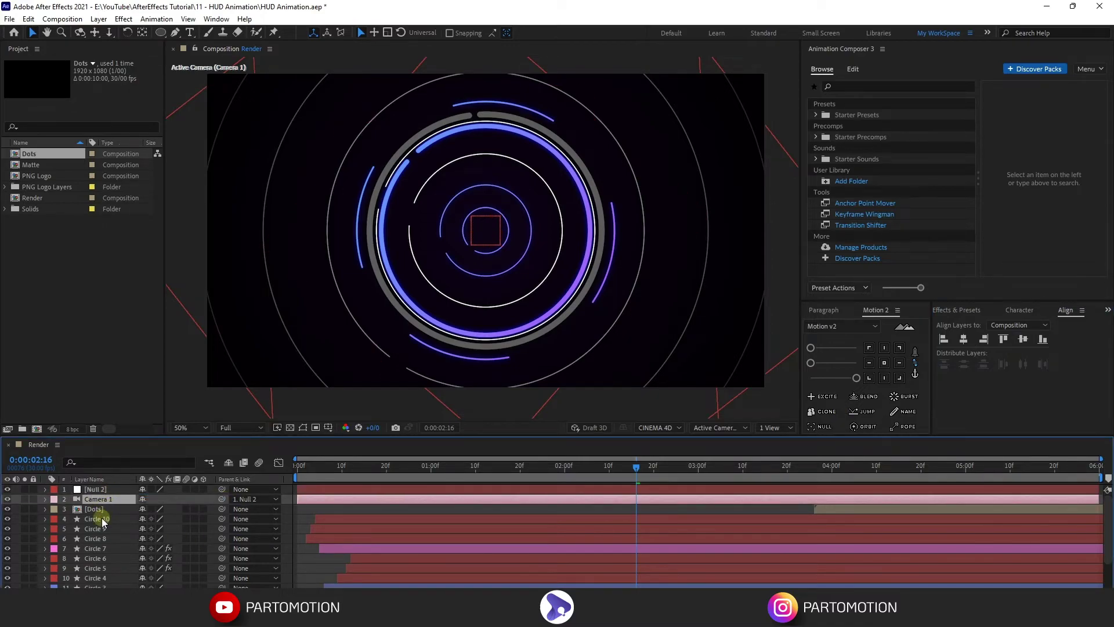
Make Circle 10 through Circle 1 3D layers and switch the renderer to Classic 3D.
{"action": "left_click", "coordinate": [102, 519]}
{"action": "scroll", "coordinate": [101, 528], "scroll_direction": "down", "scroll_amount": 3}
{"action": "left_click", "coordinate": [97, 572], "text": "shift"}
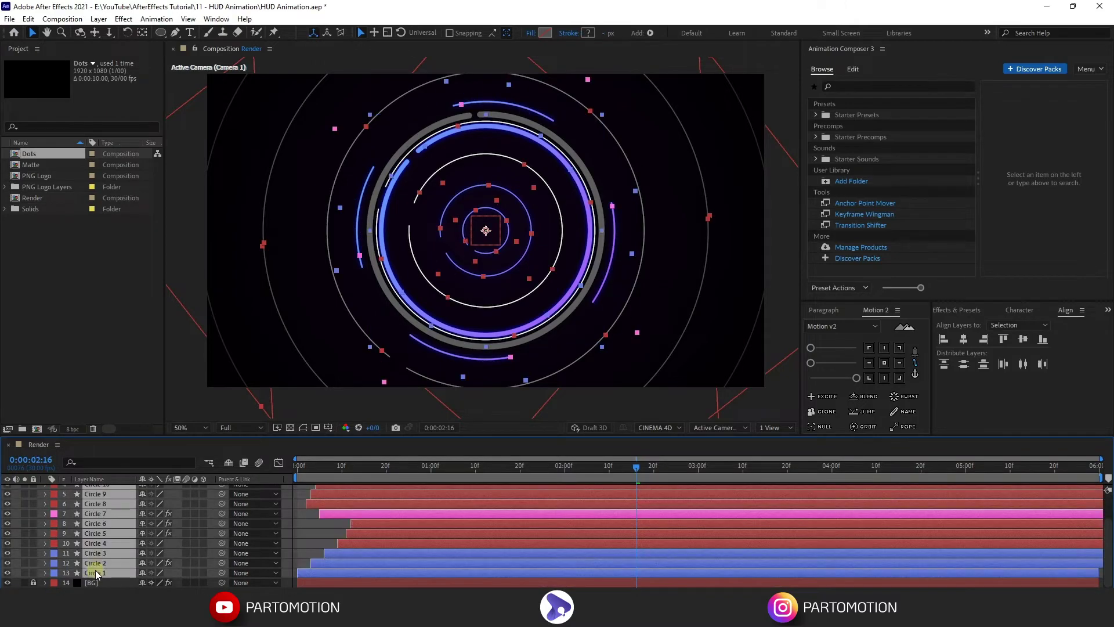
{"action": "left_click", "coordinate": [203, 573]}
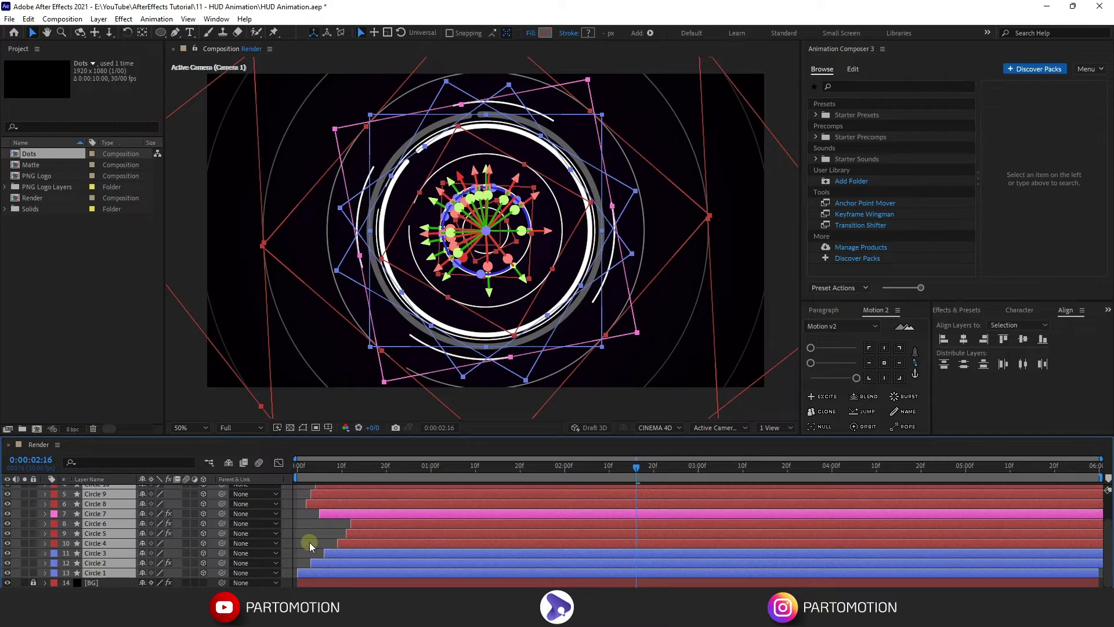
{"action": "left_click", "coordinate": [401, 264]}
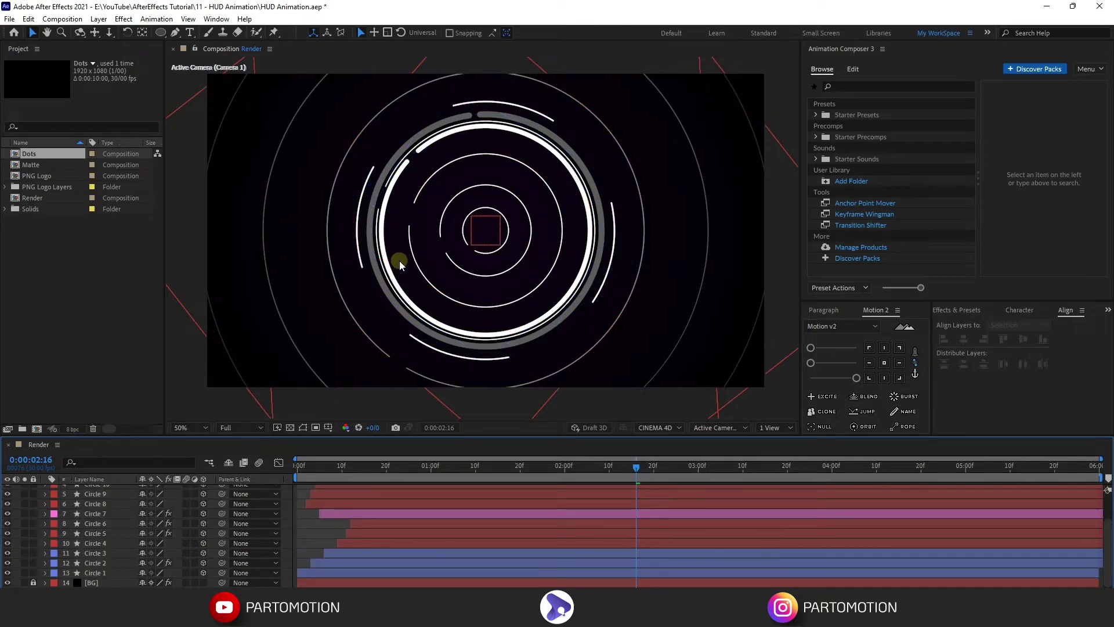
{"action": "left_click", "coordinate": [669, 428]}
{"action": "left_click", "coordinate": [679, 440]}
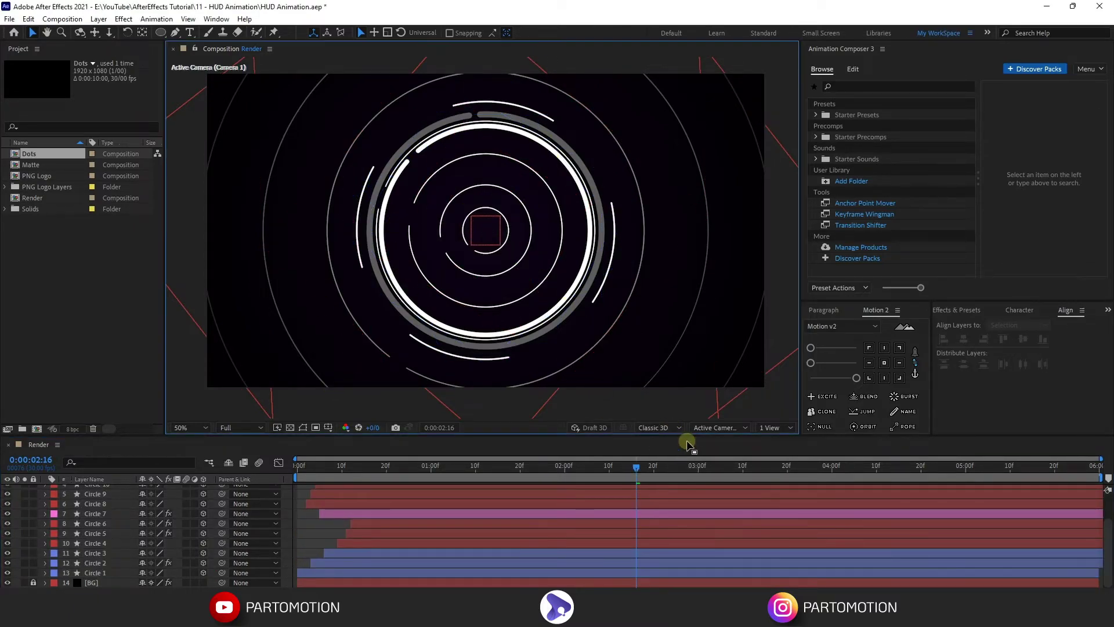
Scrub the rings animation, park the playhead at 2:28 and select the Null 2 layer.
{"action": "left_click", "coordinate": [295, 480]}
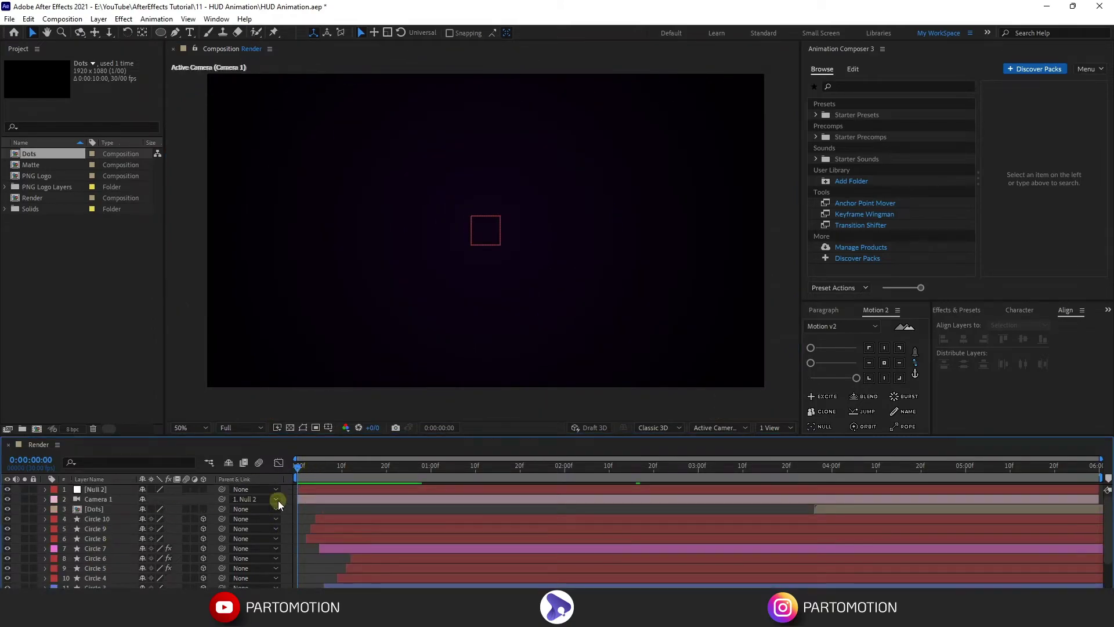
{"action": "mouse_move", "coordinate": [443, 463]}
{"action": "left_mouse_down"}
{"action": "mouse_move", "coordinate": [681, 482]}
{"action": "mouse_move", "coordinate": [653, 490]}
{"action": "left_mouse_up"}
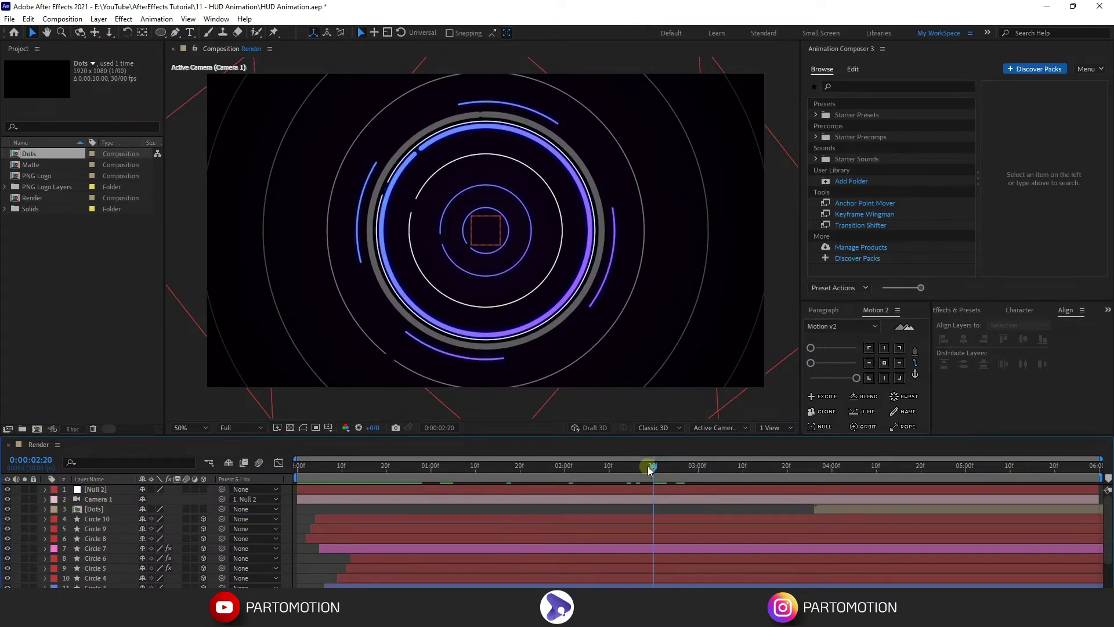
{"action": "left_click_drag", "start_coordinate": [653, 466], "coordinate": [691, 469]}
{"action": "left_click", "coordinate": [96, 489]}
Make Null 2 3D and keyframe its Position, 45° X Rotation and 25° Y Rotation at 2:28.
{"action": "key", "text": "p"}
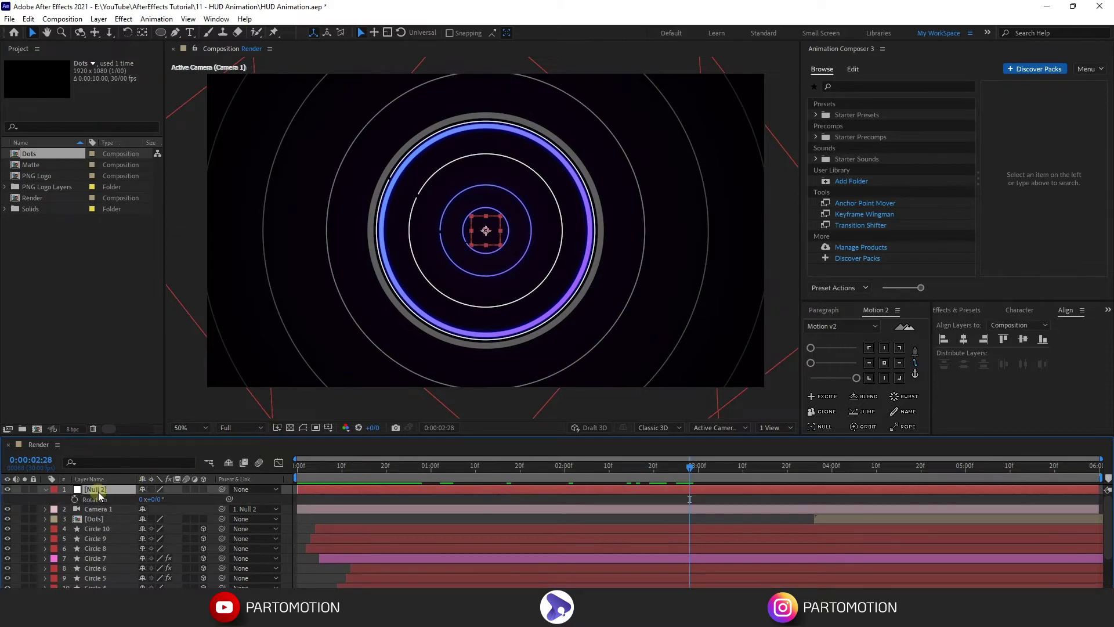
{"action": "key", "text": "shift+r"}
{"action": "left_click", "coordinate": [203, 489]}
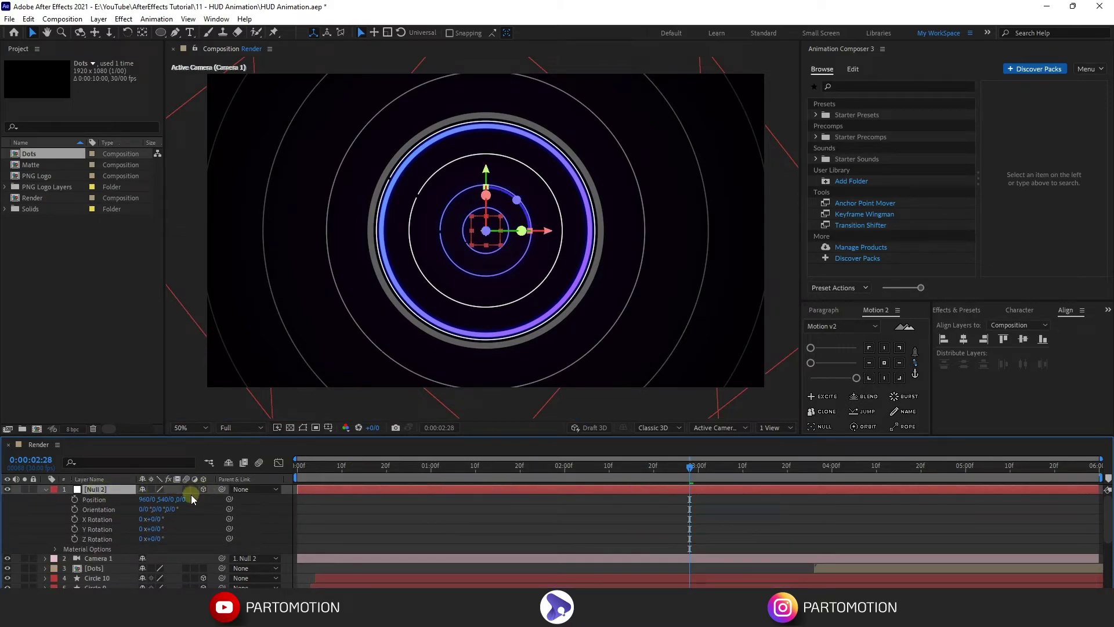
{"action": "left_click", "coordinate": [62, 499]}
{"action": "left_click", "coordinate": [74, 518]}
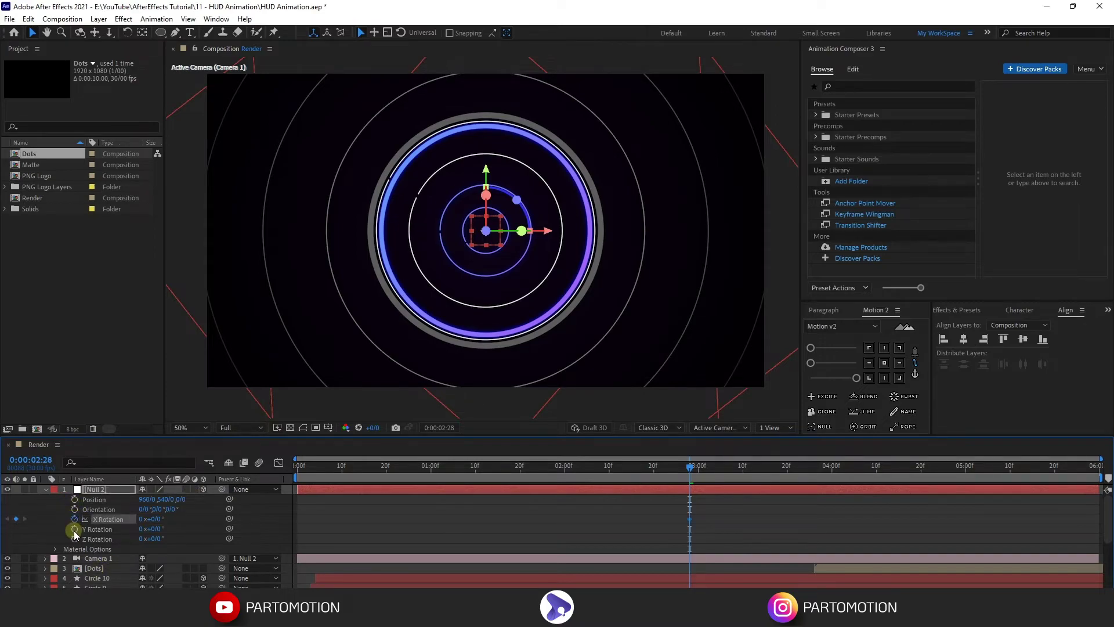
{"action": "left_click", "coordinate": [74, 528]}
{"action": "left_click", "coordinate": [158, 520]}
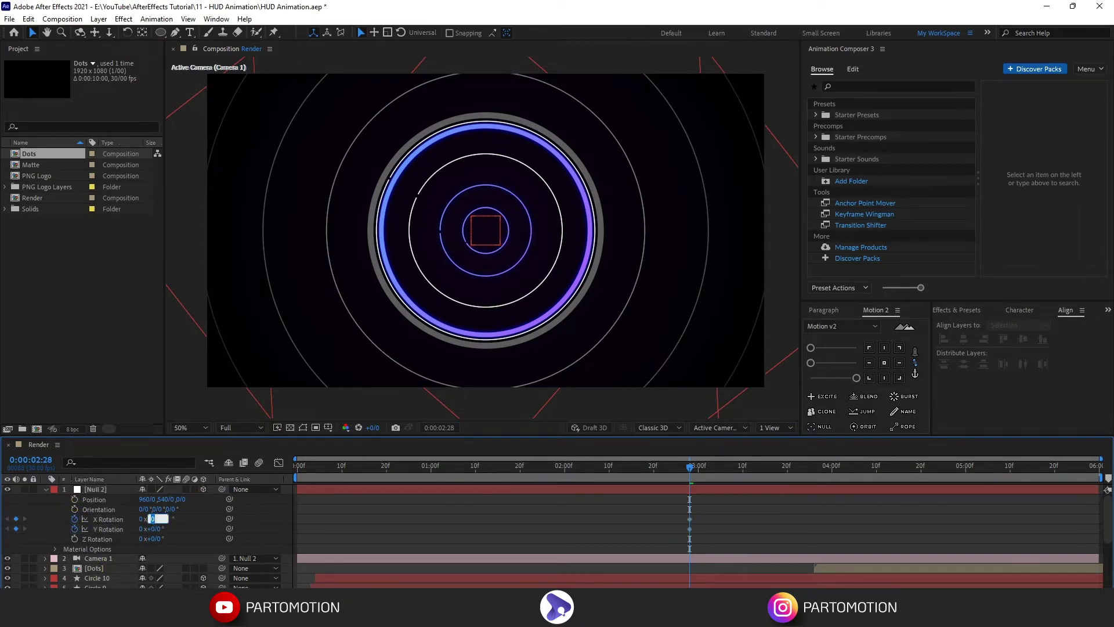
{"action": "type", "text": "45"}
{"action": "key", "text": "Tab"}
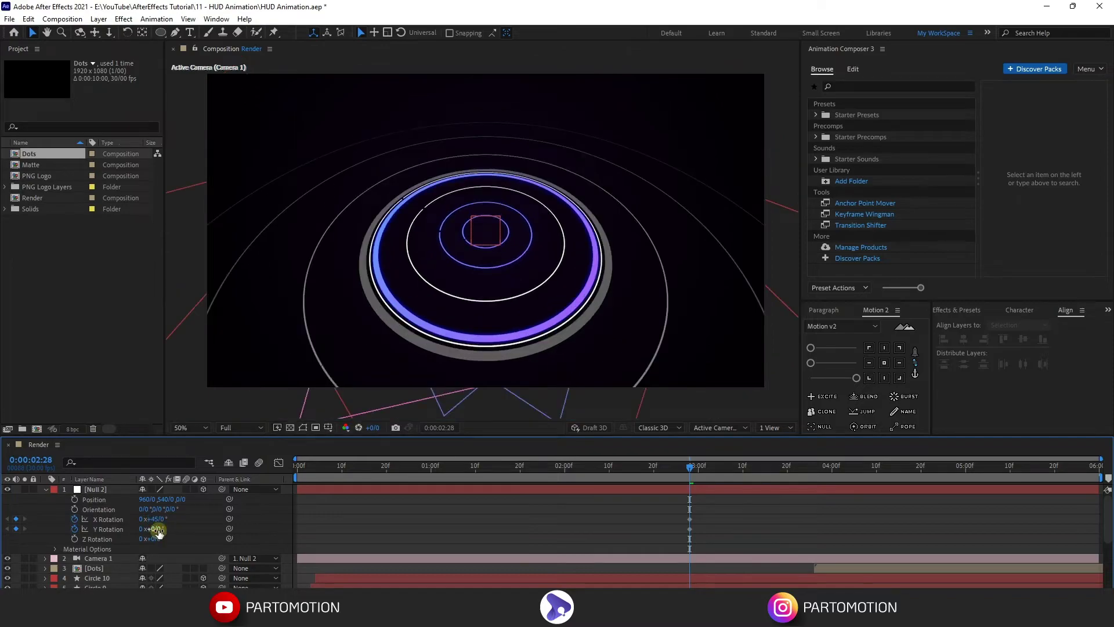
{"action": "type", "text": "25"}
{"action": "key", "text": "Return"}
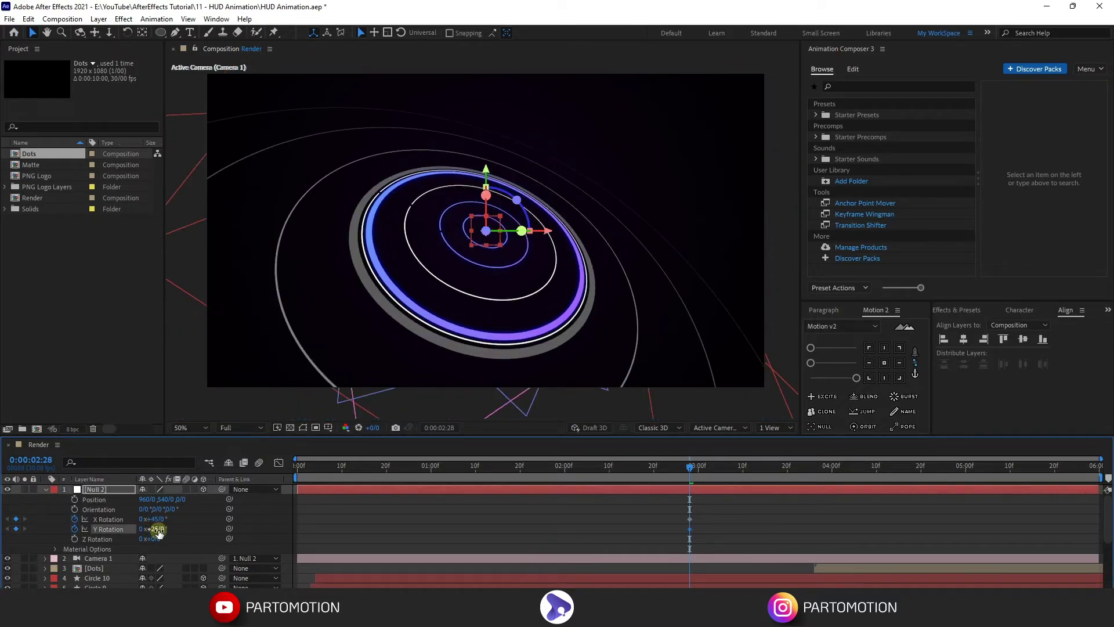
{"action": "left_click", "coordinate": [188, 525]}
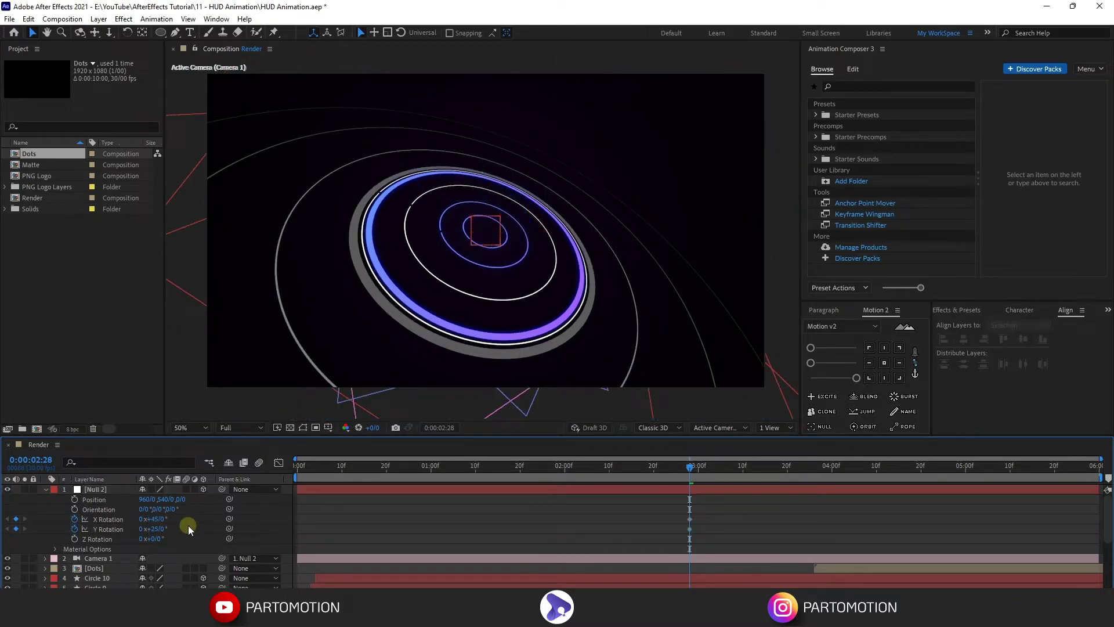
{"action": "left_click", "coordinate": [75, 499]}
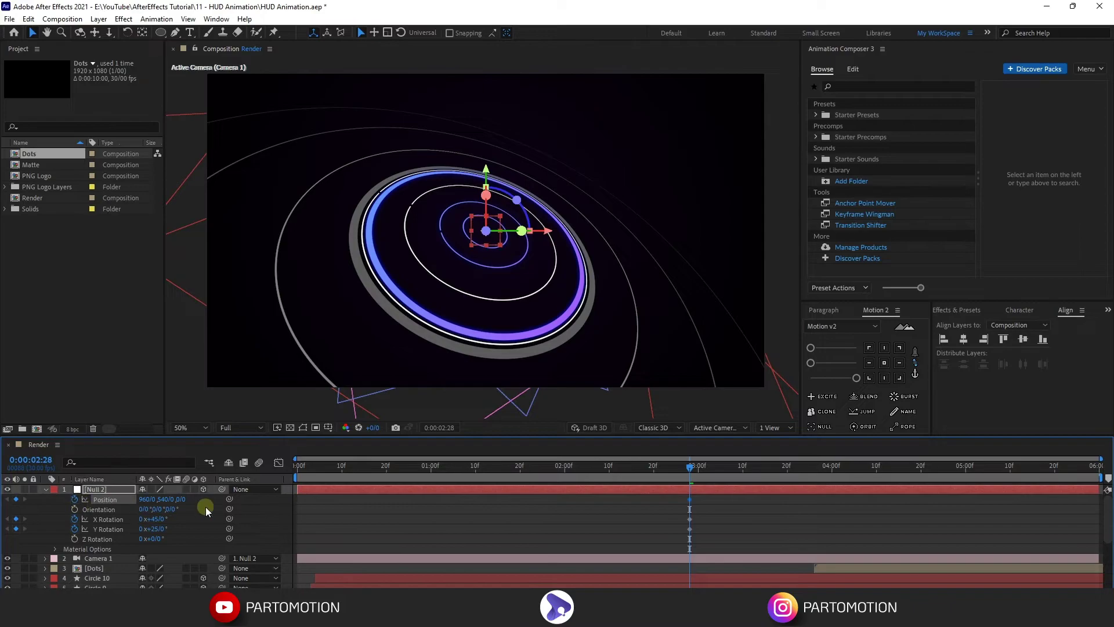
At 4:02, key Null 2's X Rotation and Y Rotation back to 0°.
{"action": "left_click", "coordinate": [840, 471]}
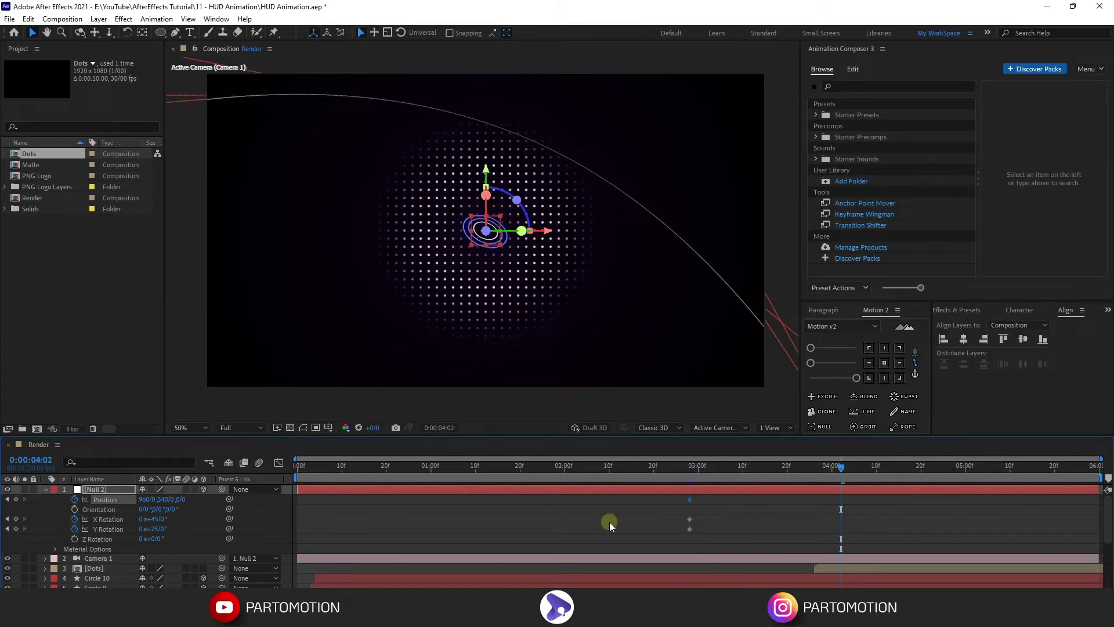
{"action": "left_click", "coordinate": [155, 519]}
{"action": "type", "text": "0"}
{"action": "key", "text": "Return"}
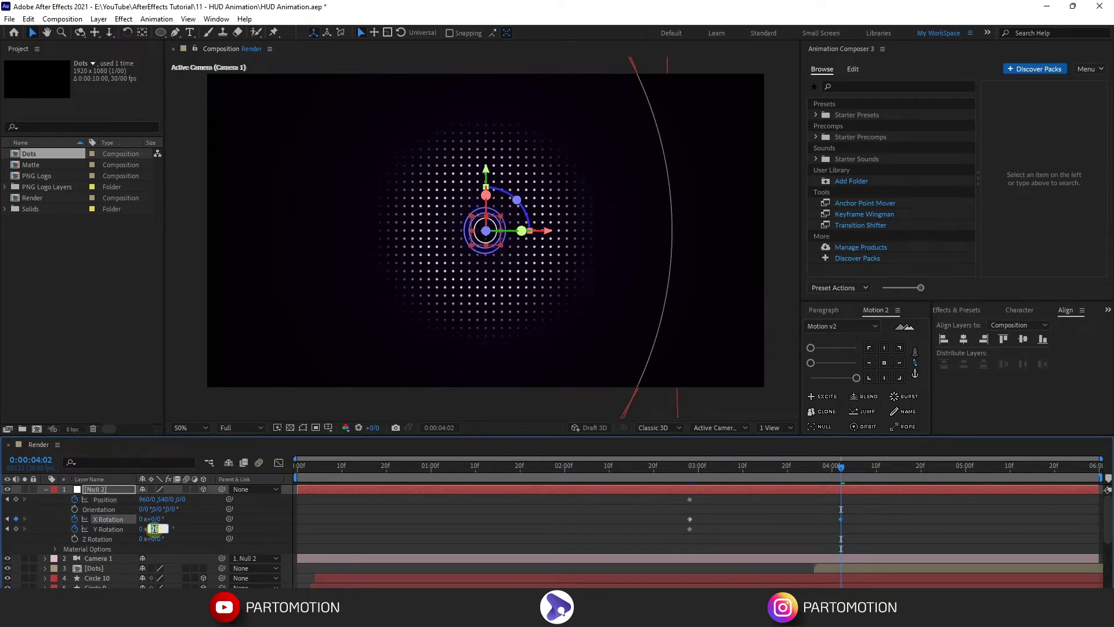
{"action": "left_click", "coordinate": [156, 528]}
{"action": "type", "text": "0"}
{"action": "key", "text": "Return"}
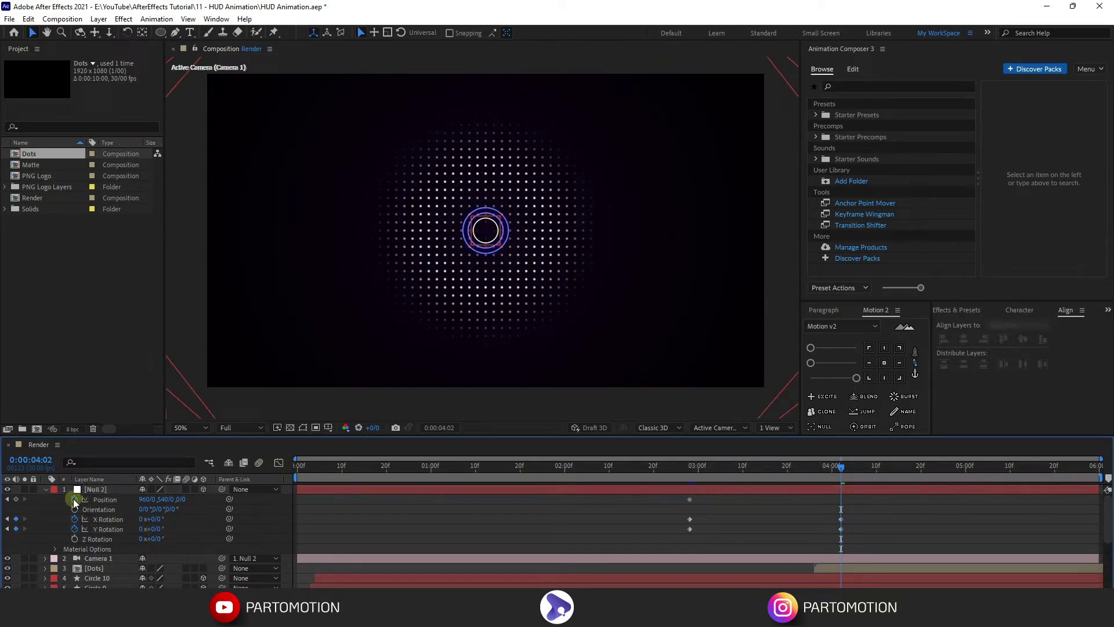
Back at 2:28, drag Null 2 in the viewer to shift its position and the camera view.
{"action": "left_click", "coordinate": [7, 499]}
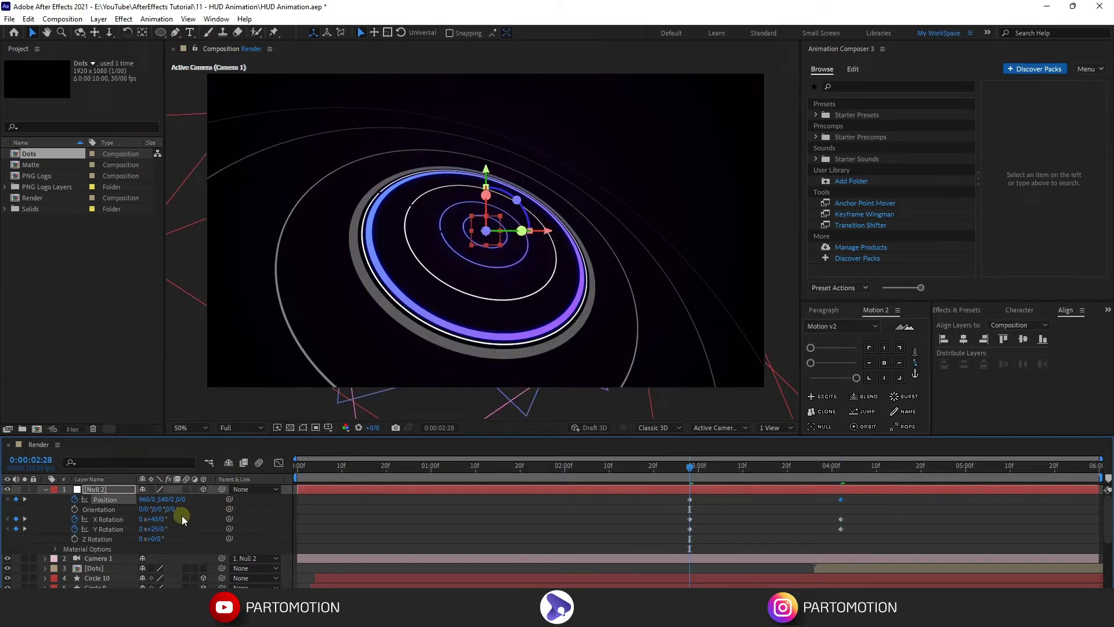
{"action": "mouse_move", "coordinate": [486, 170]}
{"action": "left_mouse_down"}
{"action": "mouse_move", "coordinate": [487, 160]}
{"action": "mouse_move", "coordinate": [485, 188]}
{"action": "left_mouse_up"}
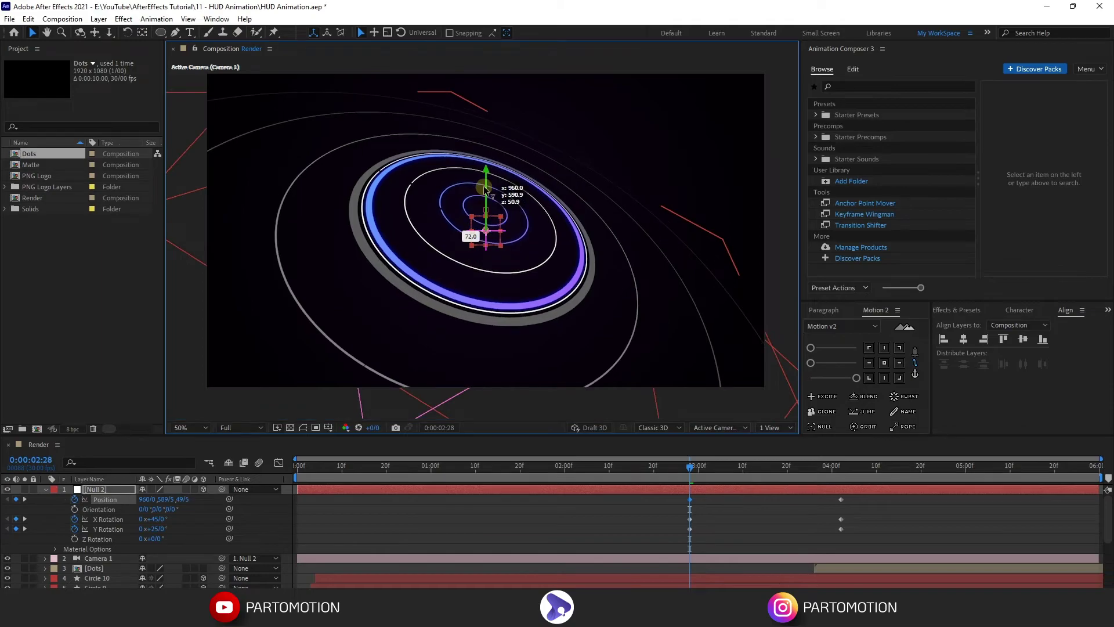
{"action": "mouse_move", "coordinate": [552, 231]}
{"action": "left_mouse_down"}
{"action": "mouse_move", "coordinate": [526, 234]}
{"action": "mouse_move", "coordinate": [539, 232]}
{"action": "left_mouse_up"}
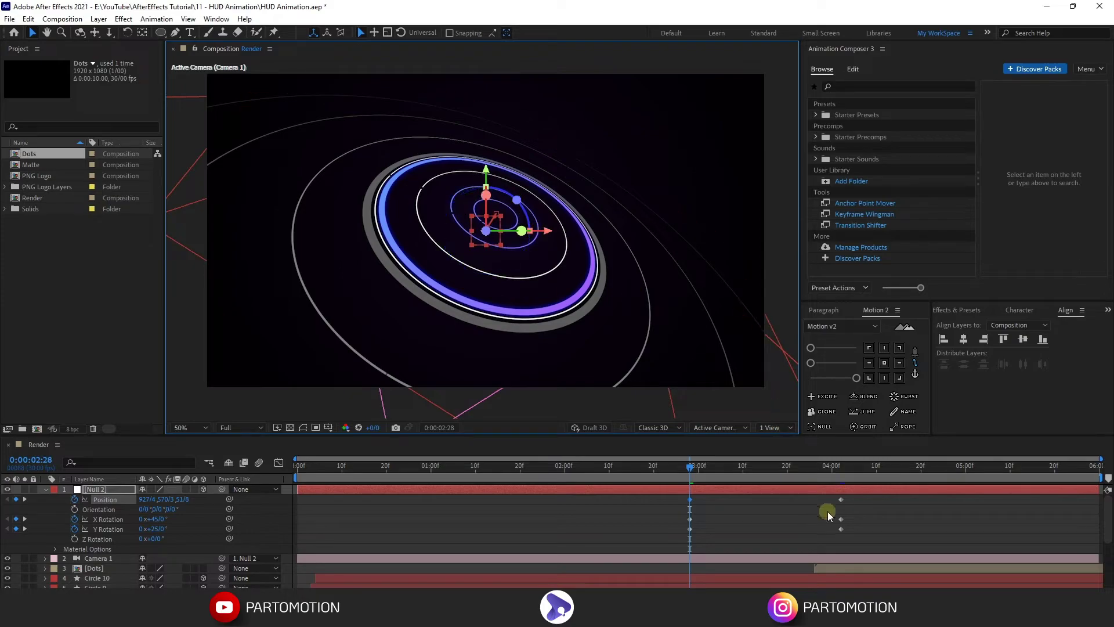
Set the Motion 2 easing strength and apply it to all of Null 2's keyframes.
{"action": "left_click", "coordinate": [857, 501]}
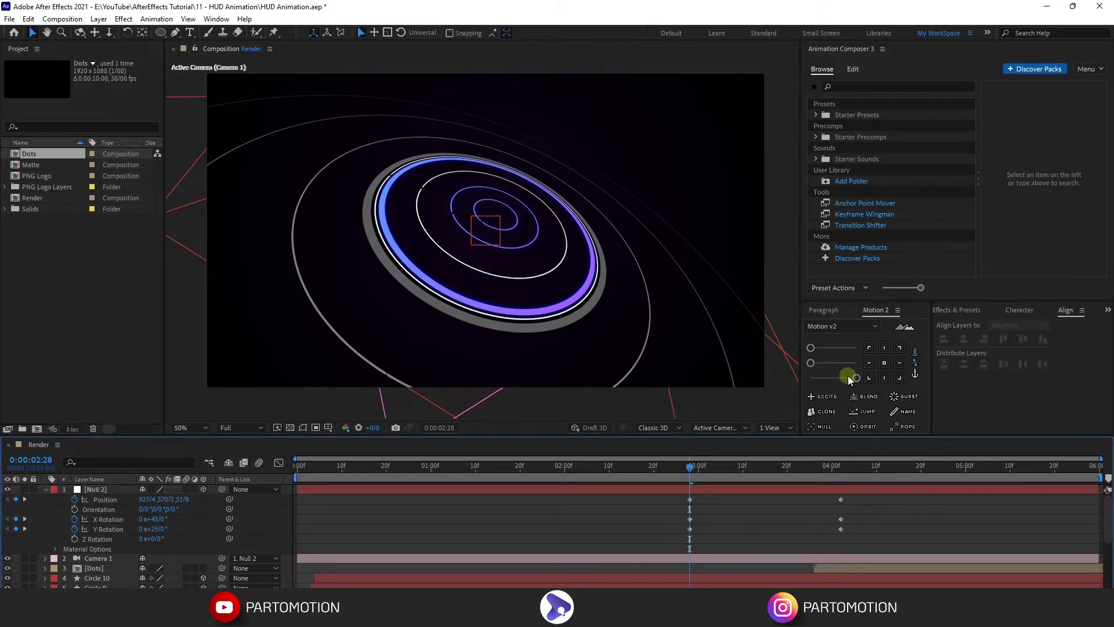
{"action": "left_click_drag", "start_coordinate": [856, 378], "coordinate": [719, 404]}
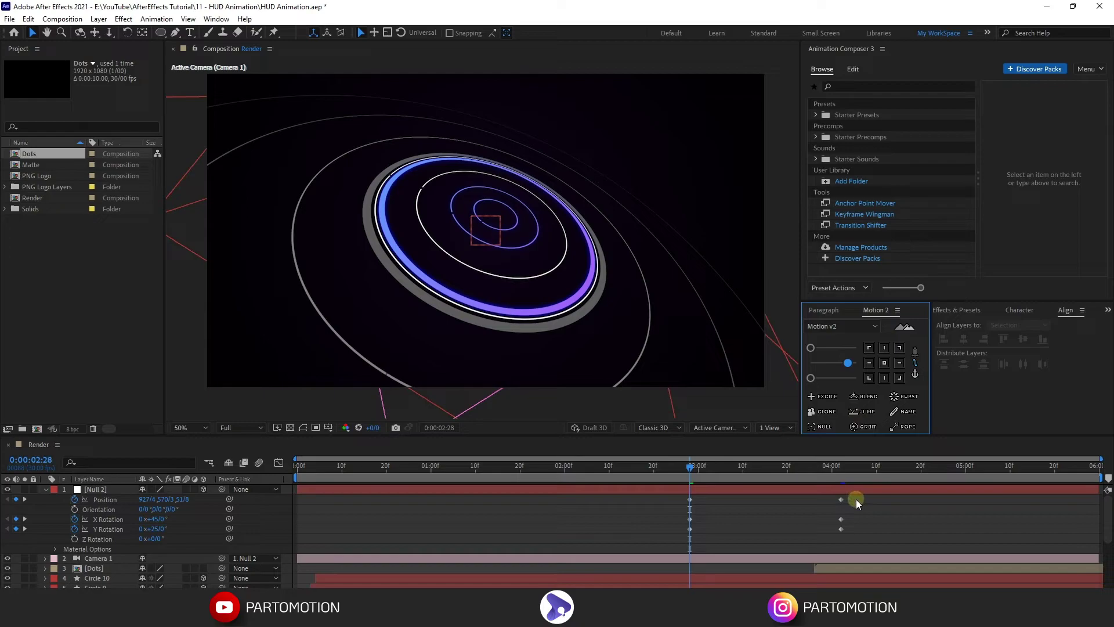
{"action": "left_click_drag", "start_coordinate": [855, 499], "coordinate": [672, 549]}
{"action": "left_click", "coordinate": [847, 363]}
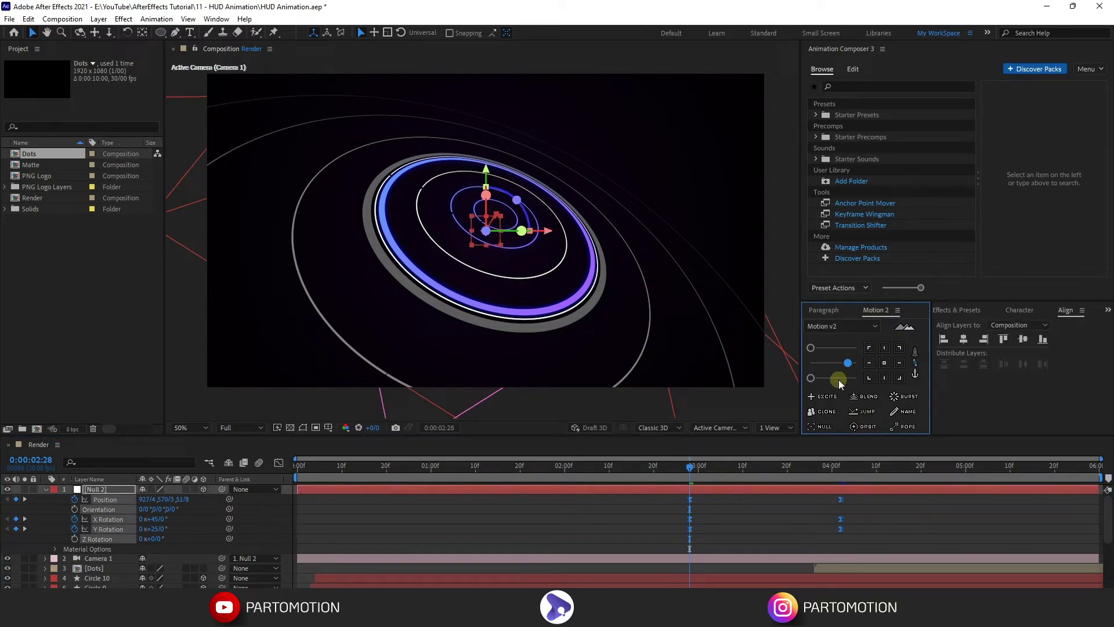
{"action": "left_click", "coordinate": [430, 519]}
{"action": "left_click_drag", "start_coordinate": [852, 497], "coordinate": [567, 534]}
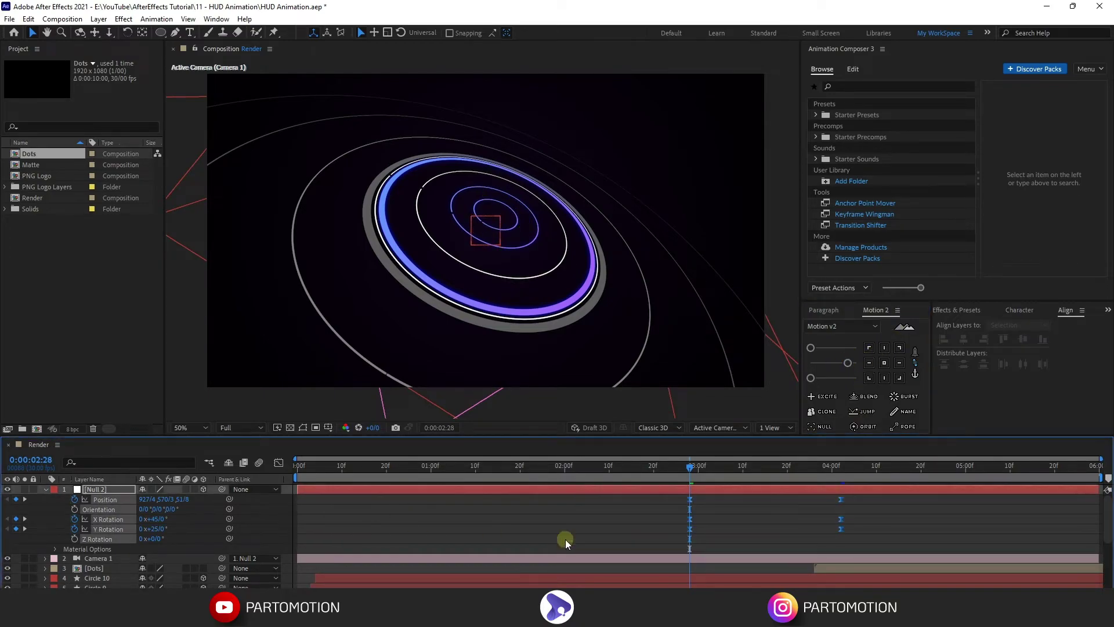
Check the keyframes' speed curves in the Graph Editor, then collapse Null 2's properties.
{"action": "left_click", "coordinate": [278, 463]}
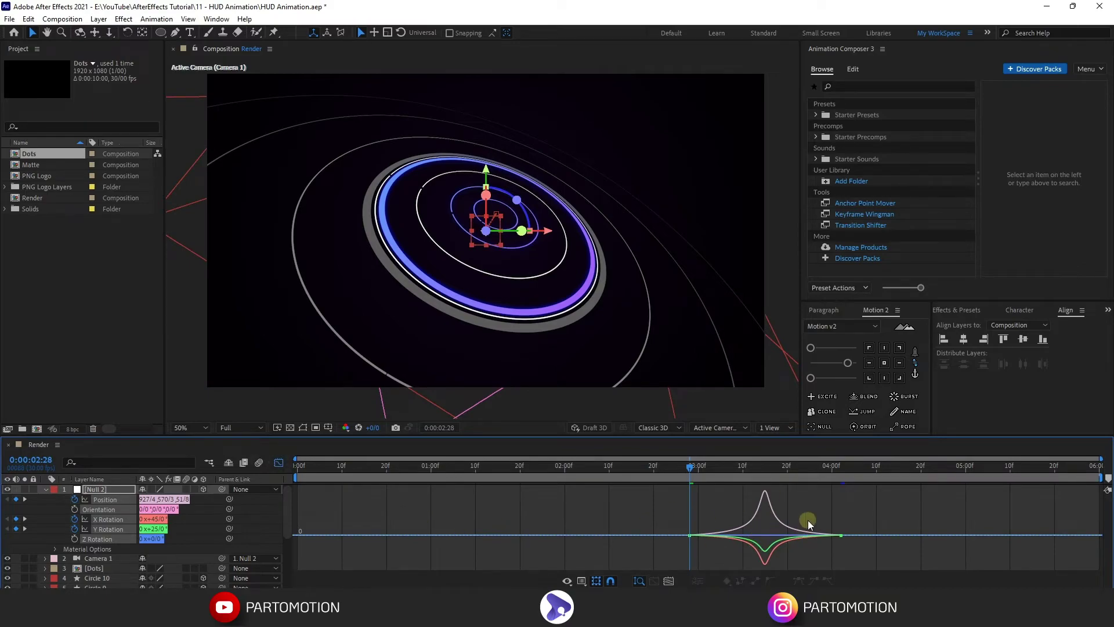
{"action": "left_click", "coordinate": [279, 464]}
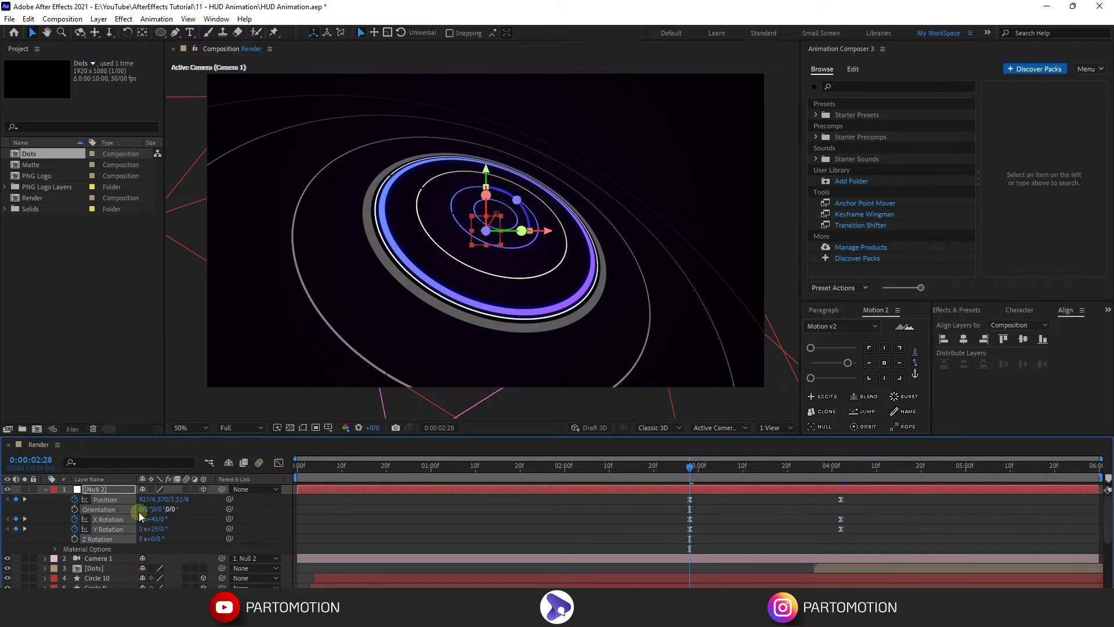
{"action": "left_click", "coordinate": [48, 490]}
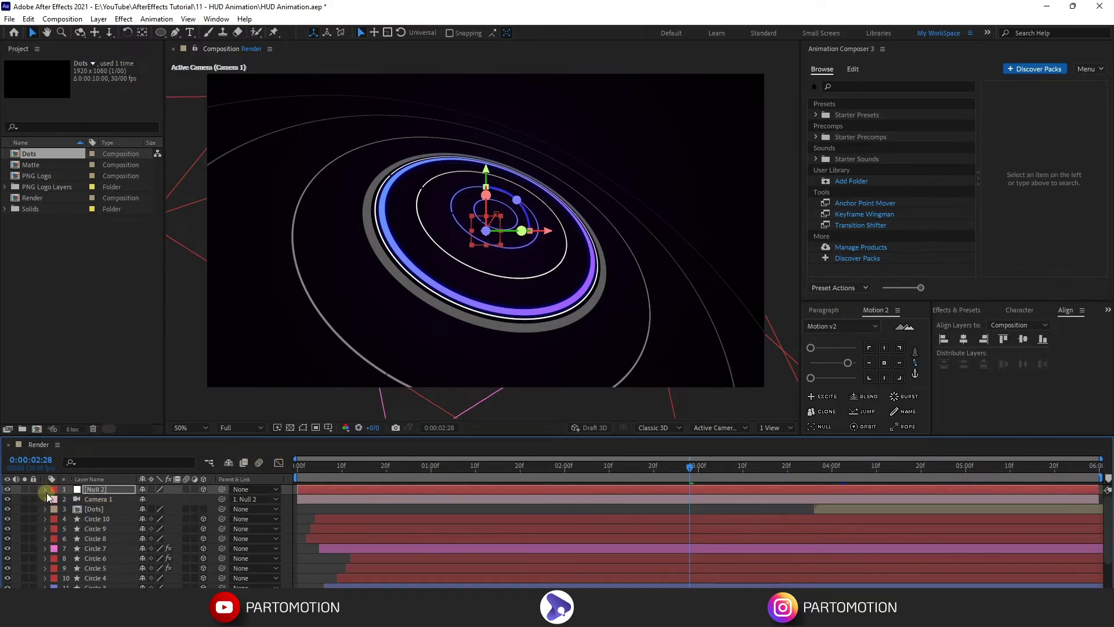
Push Circle 6 and Circle 1 to new depths along the Z axis.
{"action": "left_click", "coordinate": [286, 513]}
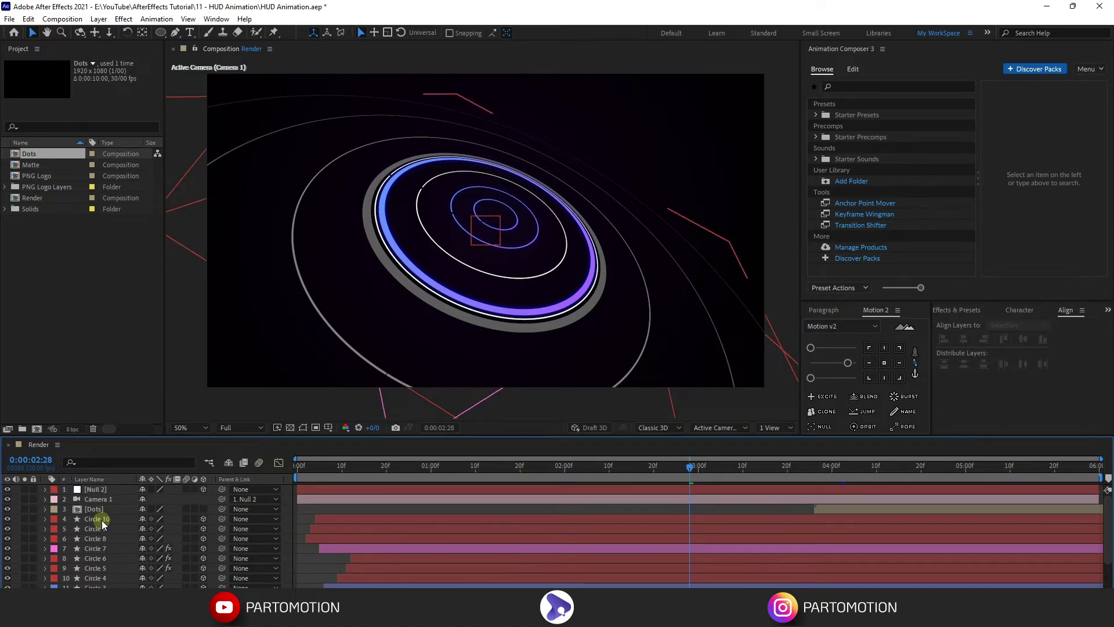
{"action": "left_click", "coordinate": [103, 520]}
{"action": "left_click", "coordinate": [96, 548]}
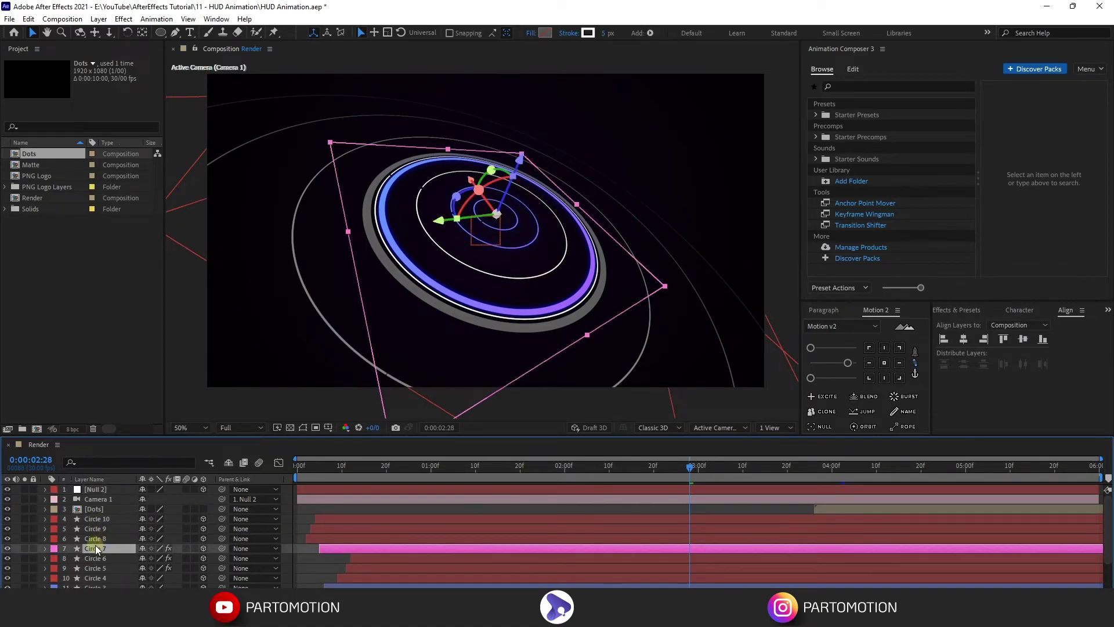
{"action": "scroll", "coordinate": [93, 551], "scroll_direction": "down", "scroll_amount": 1}
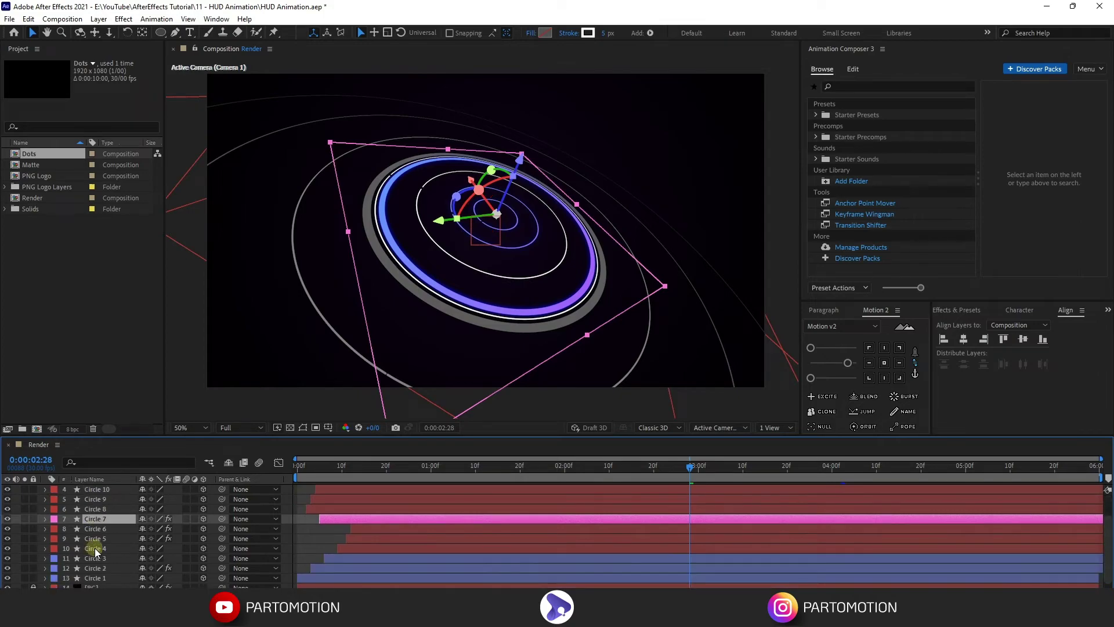
{"action": "left_click", "coordinate": [101, 529]}
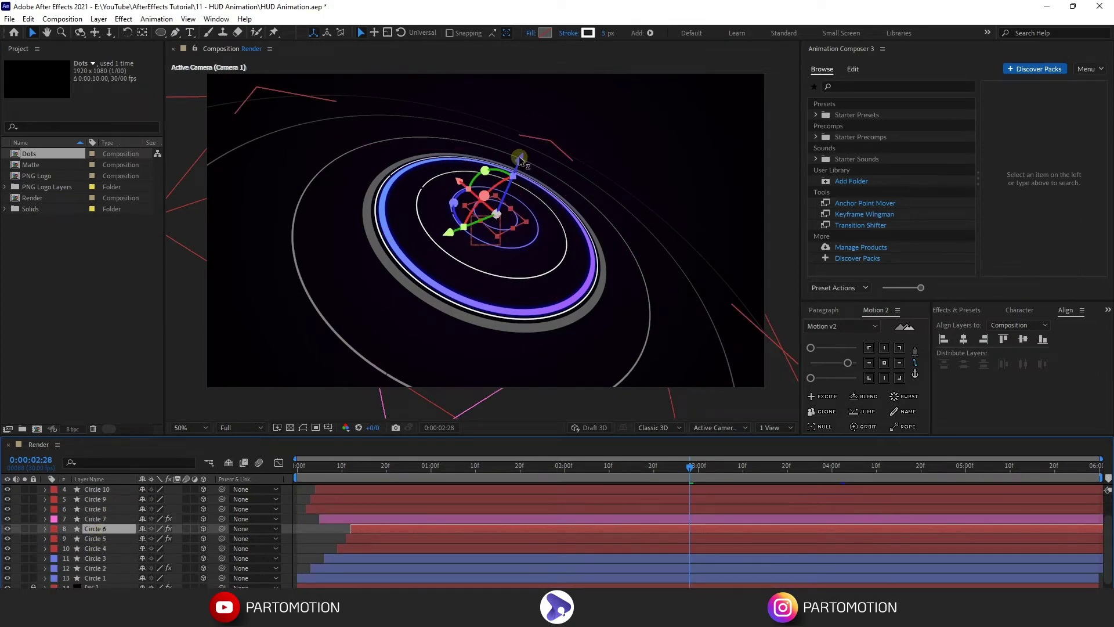
{"action": "mouse_move", "coordinate": [521, 157]}
{"action": "left_mouse_down"}
{"action": "mouse_move", "coordinate": [530, 145]}
{"action": "mouse_move", "coordinate": [516, 169]}
{"action": "left_mouse_up"}
{"action": "left_click", "coordinate": [95, 539]}
{"action": "left_click", "coordinate": [96, 578]}
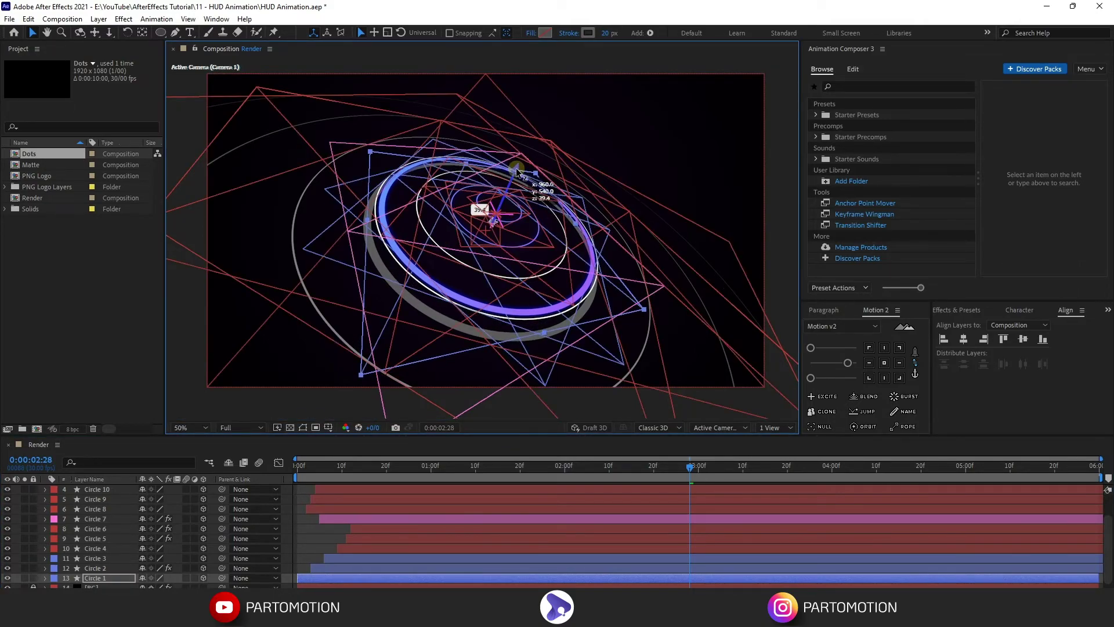
{"action": "left_click_drag", "start_coordinate": [516, 169], "coordinate": [518, 160]}
Move Circles 3, 10 and 9 along Z, putting Circle 10 at 25.7 and Circle 9 at 16.3.
{"action": "left_click", "coordinate": [439, 229]}
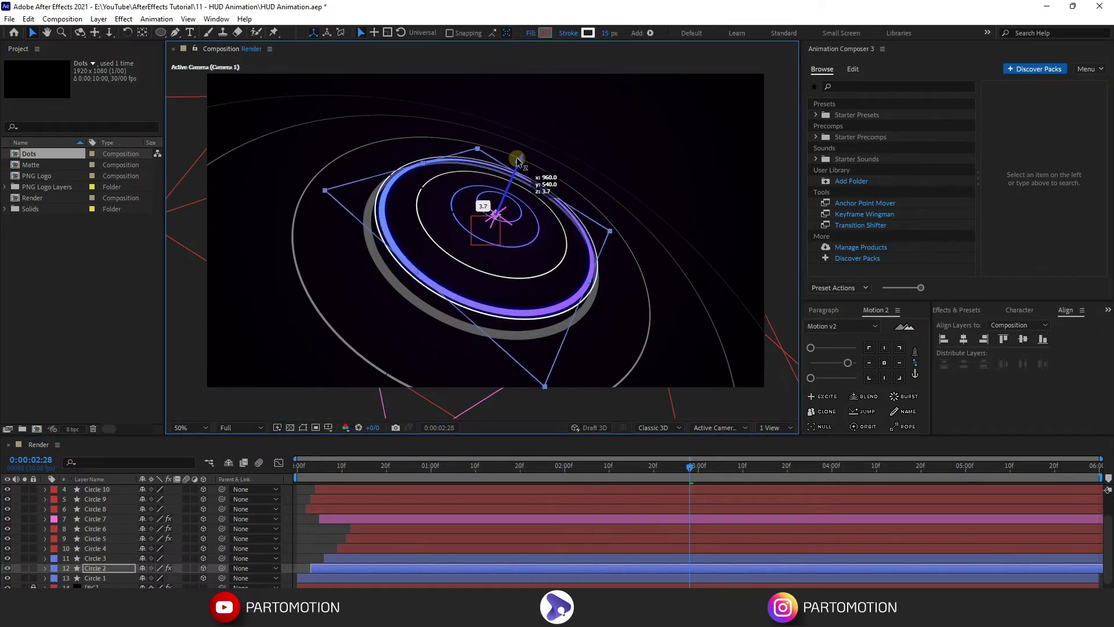
{"action": "left_click", "coordinate": [95, 558]}
{"action": "left_click_drag", "start_coordinate": [521, 158], "coordinate": [518, 168]}
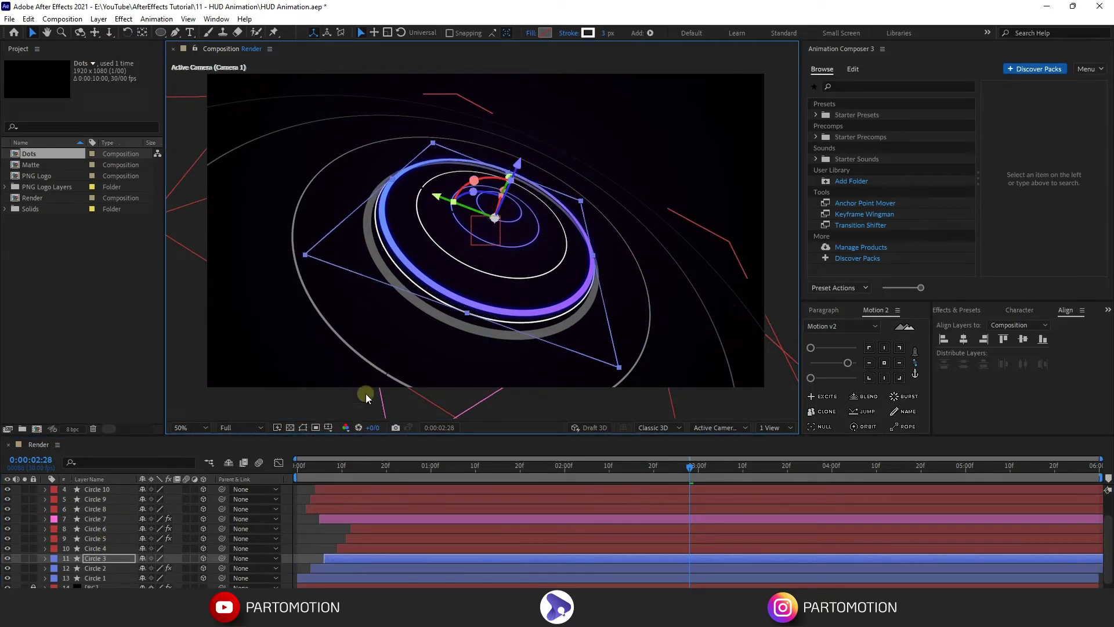
{"action": "left_click", "coordinate": [307, 532]}
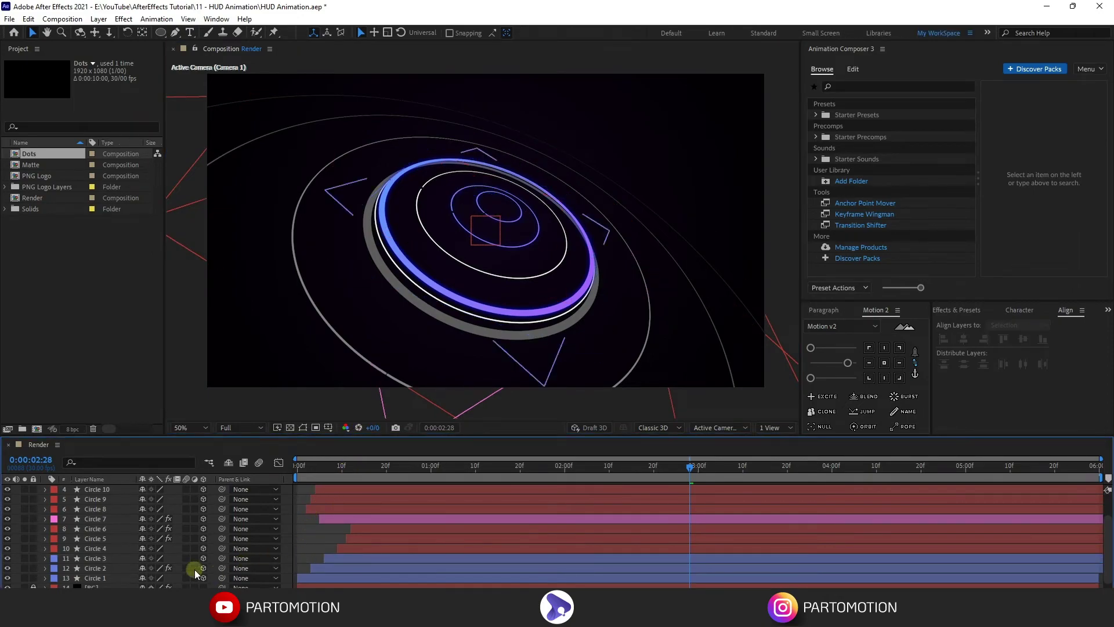
{"action": "scroll", "coordinate": [95, 520], "scroll_direction": "up", "scroll_amount": 2}
{"action": "left_click", "coordinate": [101, 520]}
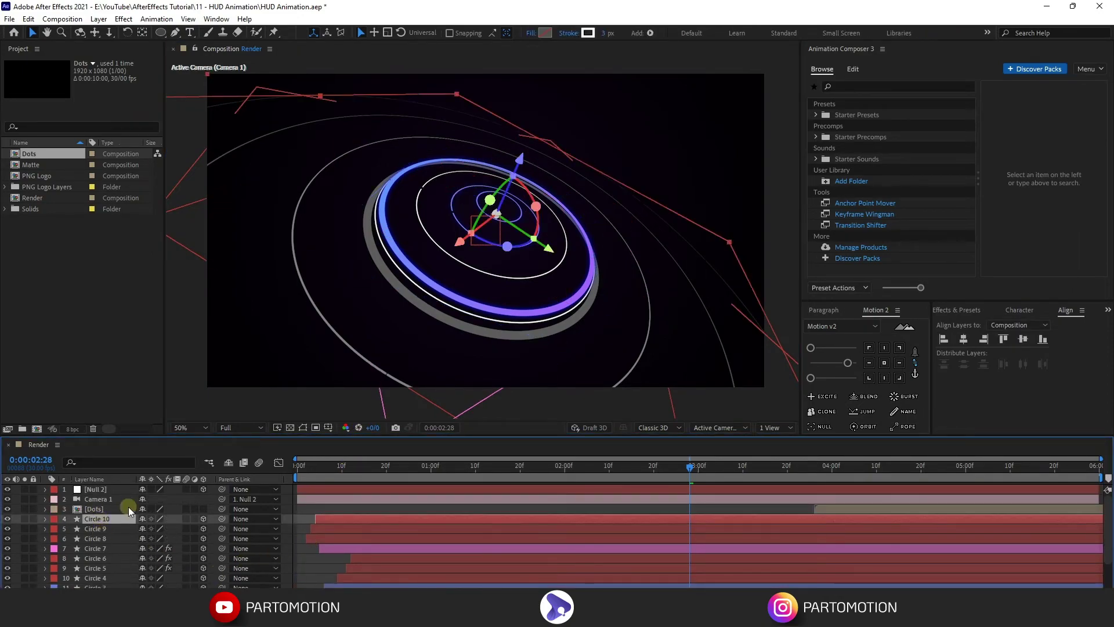
{"action": "left_click_drag", "start_coordinate": [519, 167], "coordinate": [516, 166]}
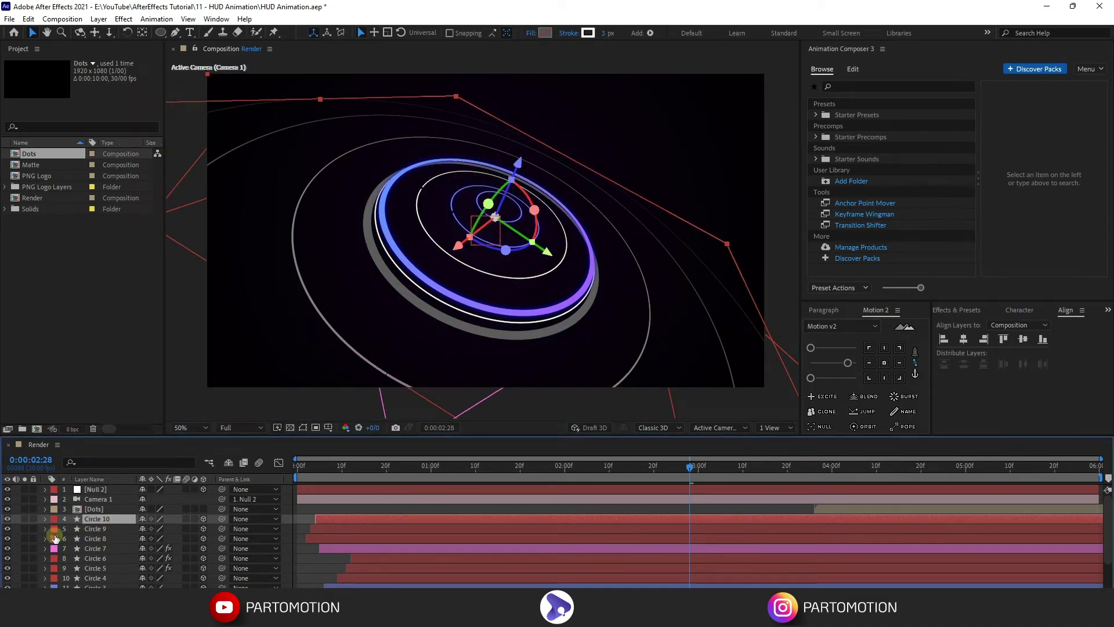
{"action": "left_click", "coordinate": [93, 528]}
{"action": "left_click", "coordinate": [515, 177]}
{"action": "left_click_drag", "start_coordinate": [514, 176], "coordinate": [513, 180]}
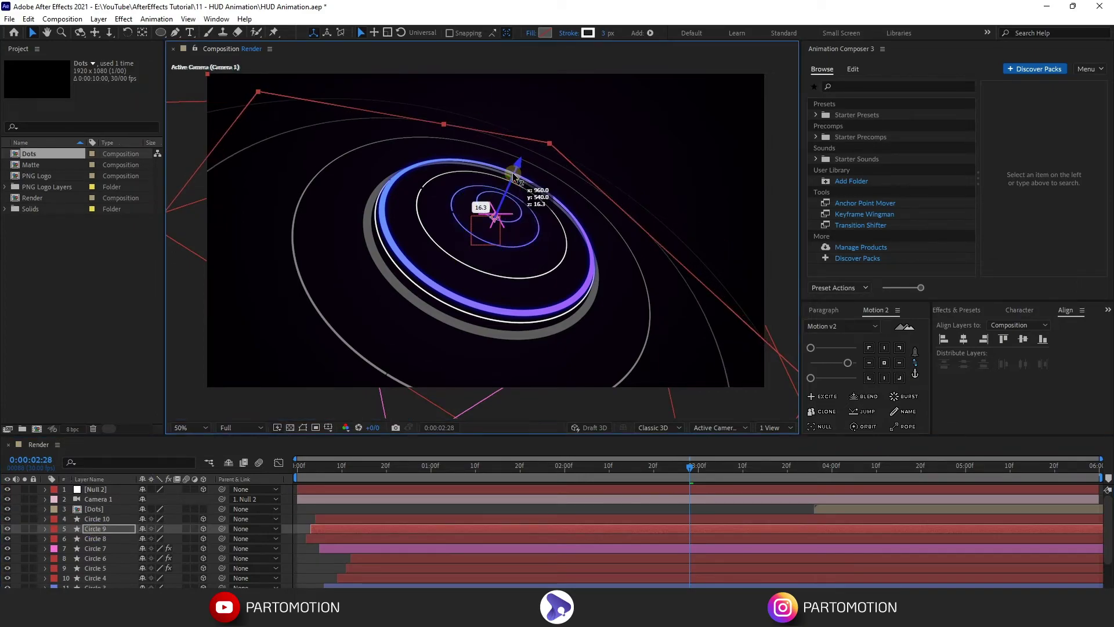
{"action": "left_click", "coordinate": [299, 567]}
Switch on Camera 1's Depth of Field with Focus Distance 200, then return to frame 0.
{"action": "left_click", "coordinate": [73, 499]}
{"action": "left_click", "coordinate": [44, 499]}
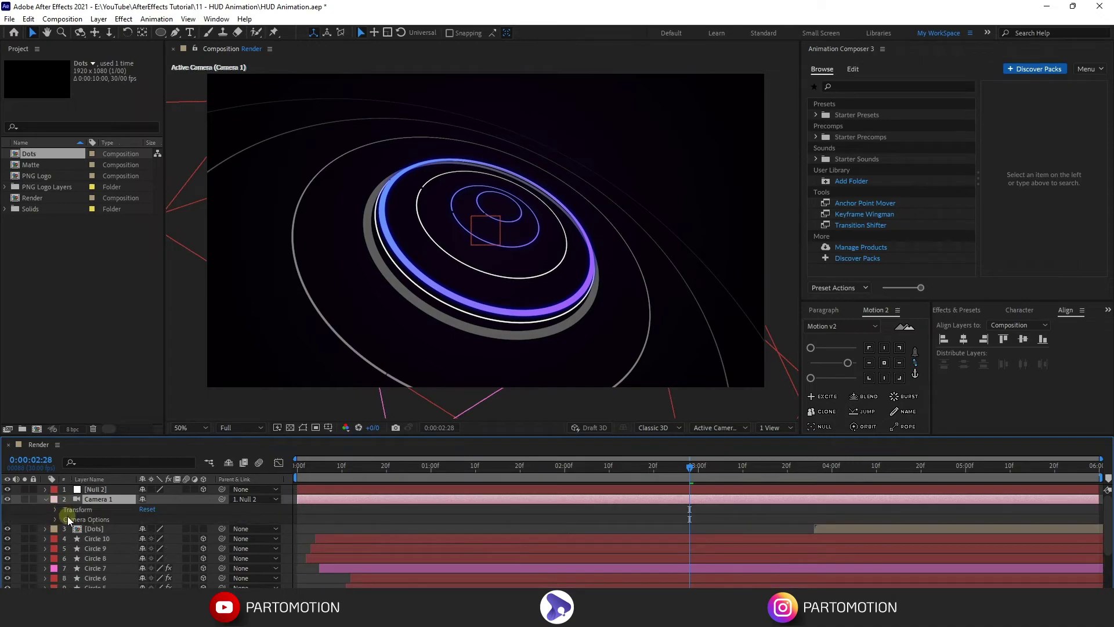
{"action": "left_click", "coordinate": [56, 510]}
{"action": "left_click", "coordinate": [57, 510]}
{"action": "left_click", "coordinate": [56, 519]}
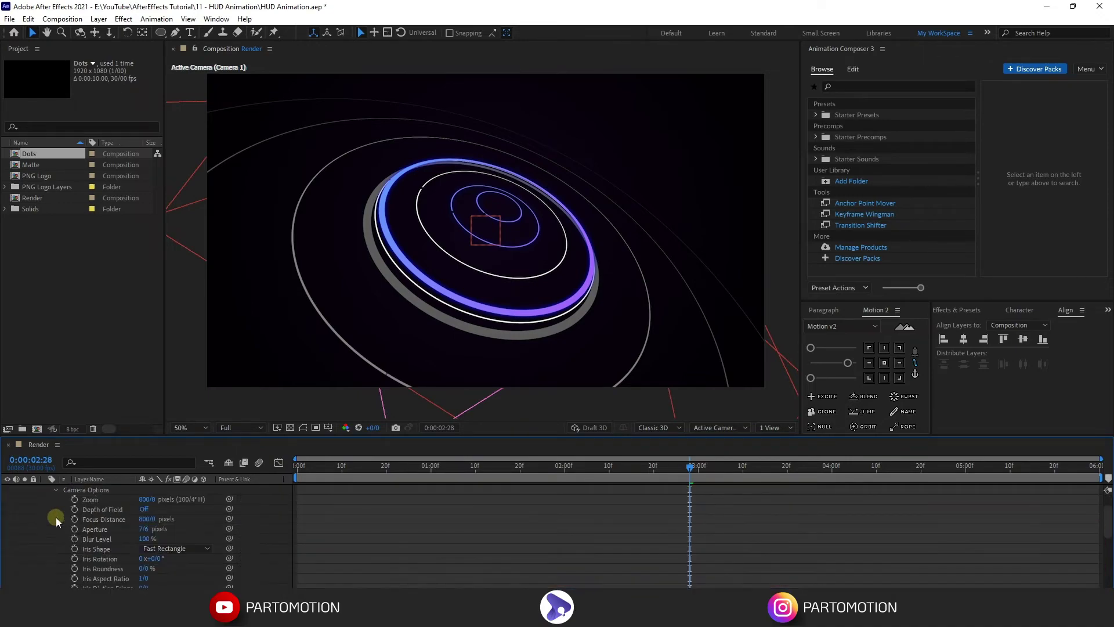
{"action": "left_click", "coordinate": [147, 509]}
{"action": "left_click", "coordinate": [147, 519]}
{"action": "type", "text": "200"}
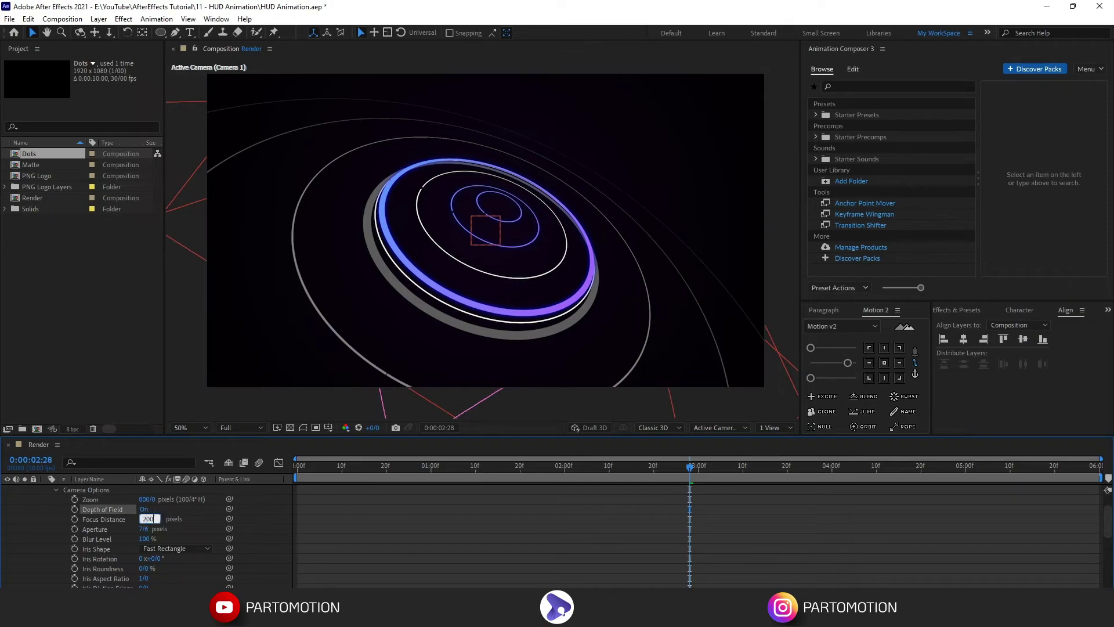
{"action": "key", "text": "Return"}
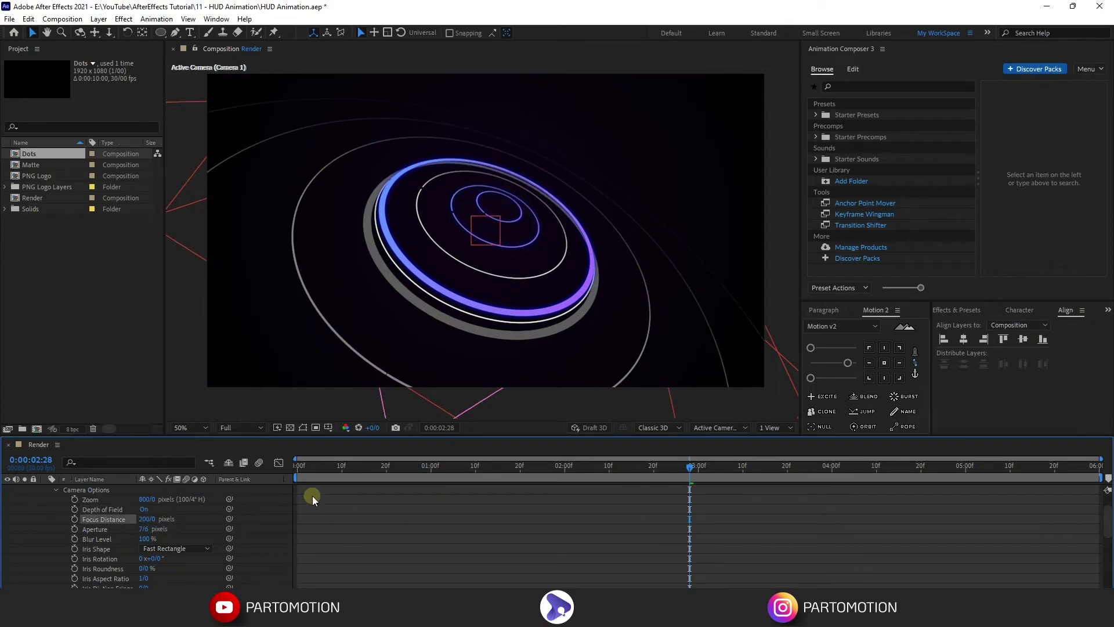
{"action": "key", "text": "Home"}
{"action": "scroll", "coordinate": [99, 524], "scroll_direction": "up", "scroll_amount": 3}
Preview the animation and scrub to the frames just before 4 seconds.
{"action": "left_click", "coordinate": [46, 500]}
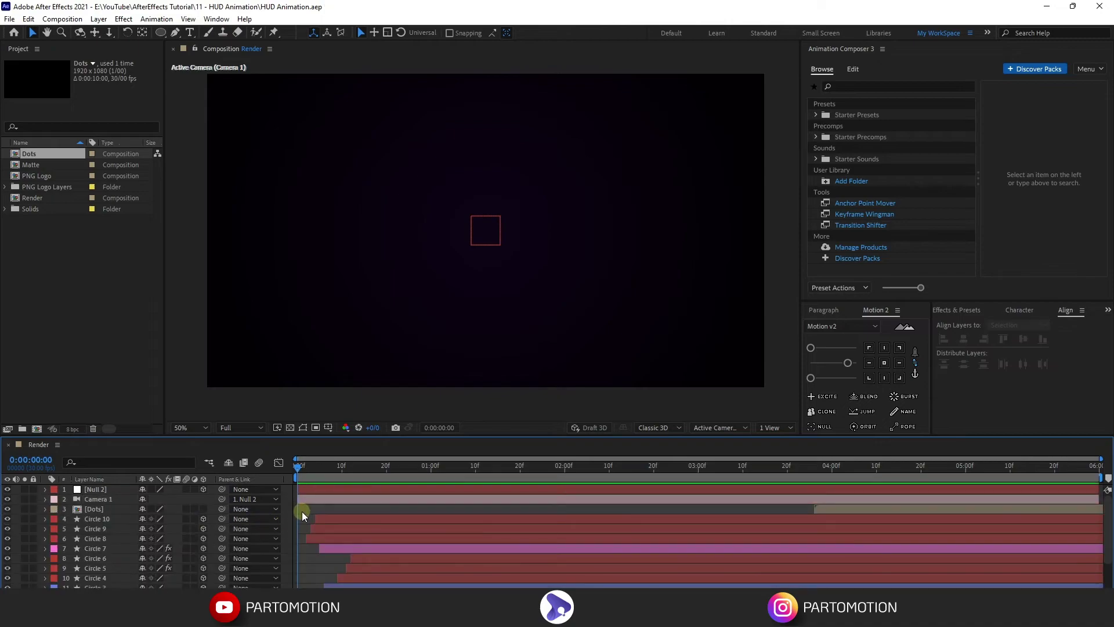
{"action": "key", "text": "space"}
{"action": "left_click", "coordinate": [699, 466]}
{"action": "left_click_drag", "start_coordinate": [761, 476], "coordinate": [817, 490]}
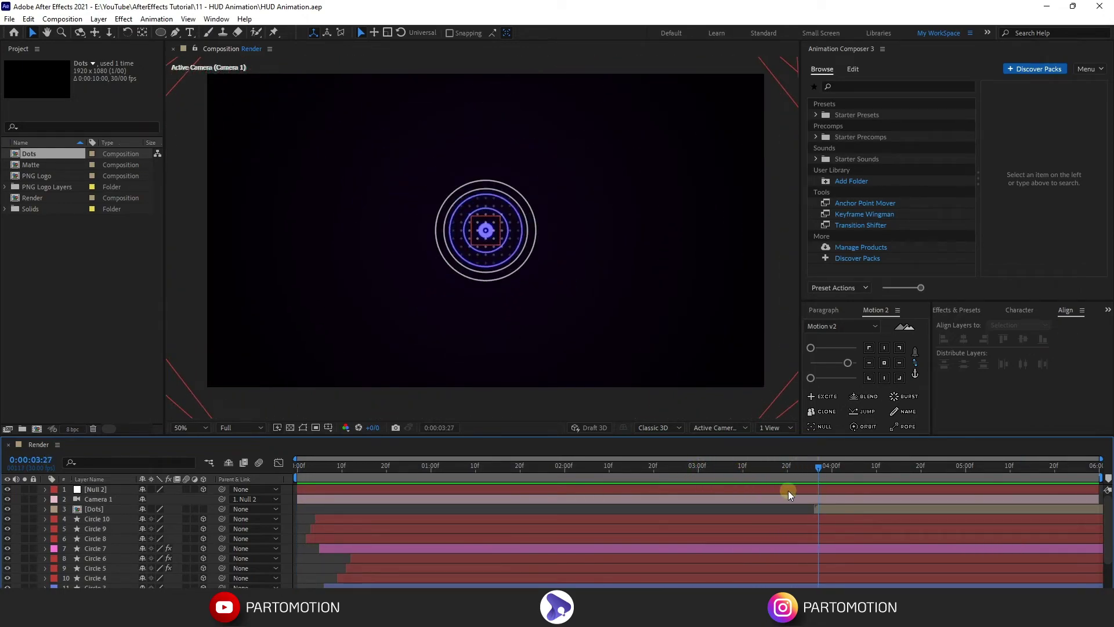
Shift Null 2's later Position and Rotation keyframes from 4:00 to 4:08.
{"action": "left_click", "coordinate": [788, 489]}
{"action": "key", "text": "u"}
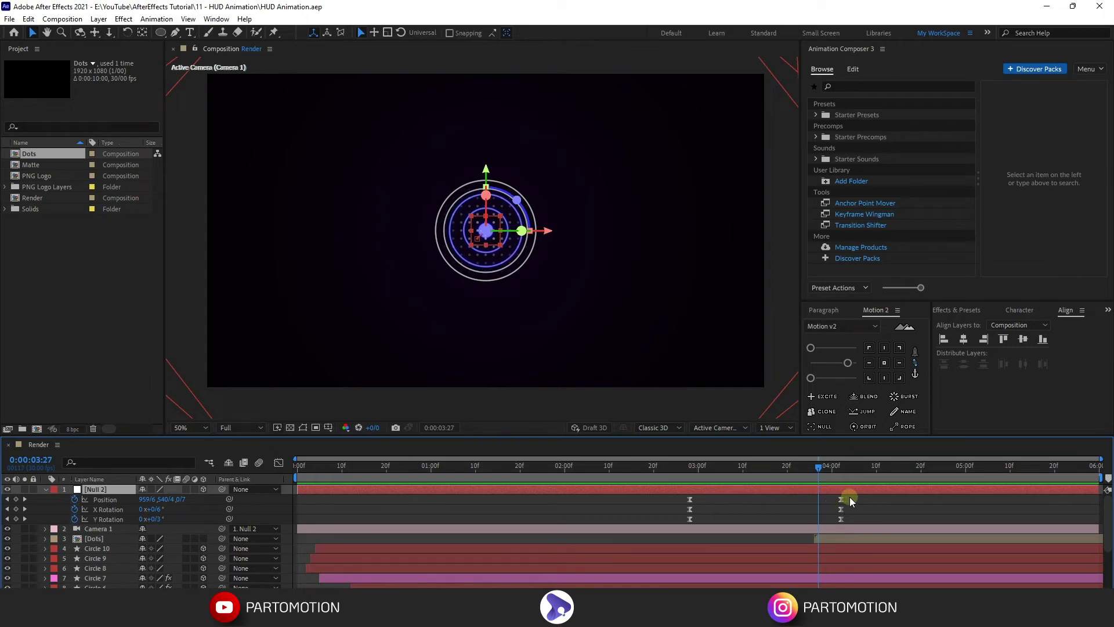
{"action": "mouse_move", "coordinate": [849, 497]}
{"action": "left_mouse_down"}
{"action": "mouse_move", "coordinate": [838, 516]}
{"action": "mouse_move", "coordinate": [867, 504]}
{"action": "mouse_move", "coordinate": [890, 511]}
{"action": "mouse_move", "coordinate": [867, 519]}
{"action": "left_mouse_up"}
{"action": "left_click", "coordinate": [705, 502]}
{"action": "left_click", "coordinate": [694, 504]}
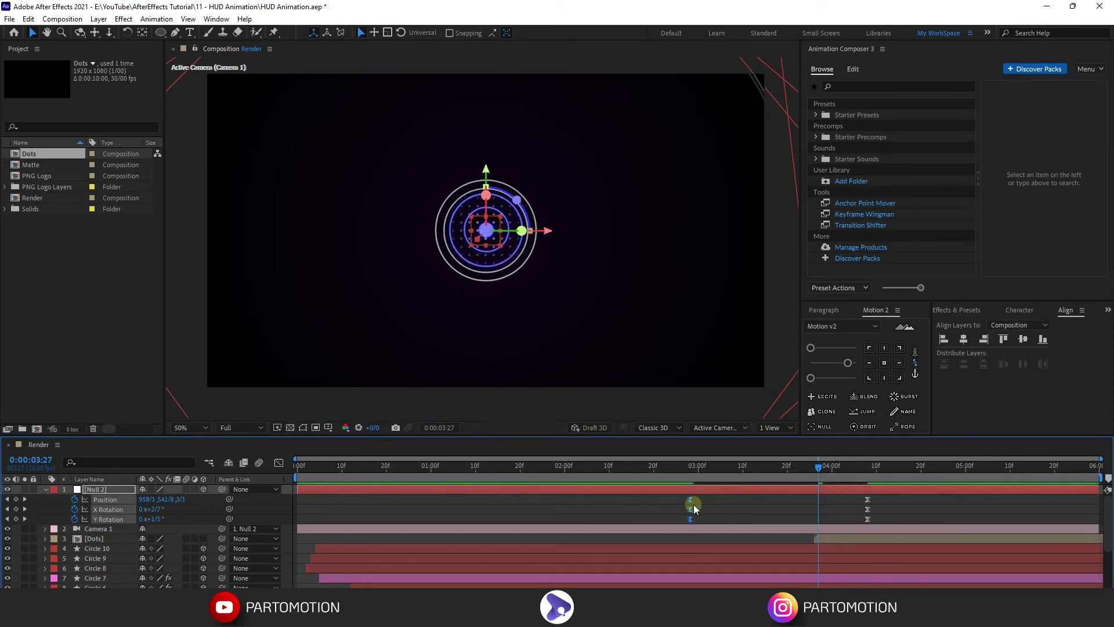
{"action": "left_click_drag", "start_coordinate": [694, 503], "coordinate": [661, 507]}
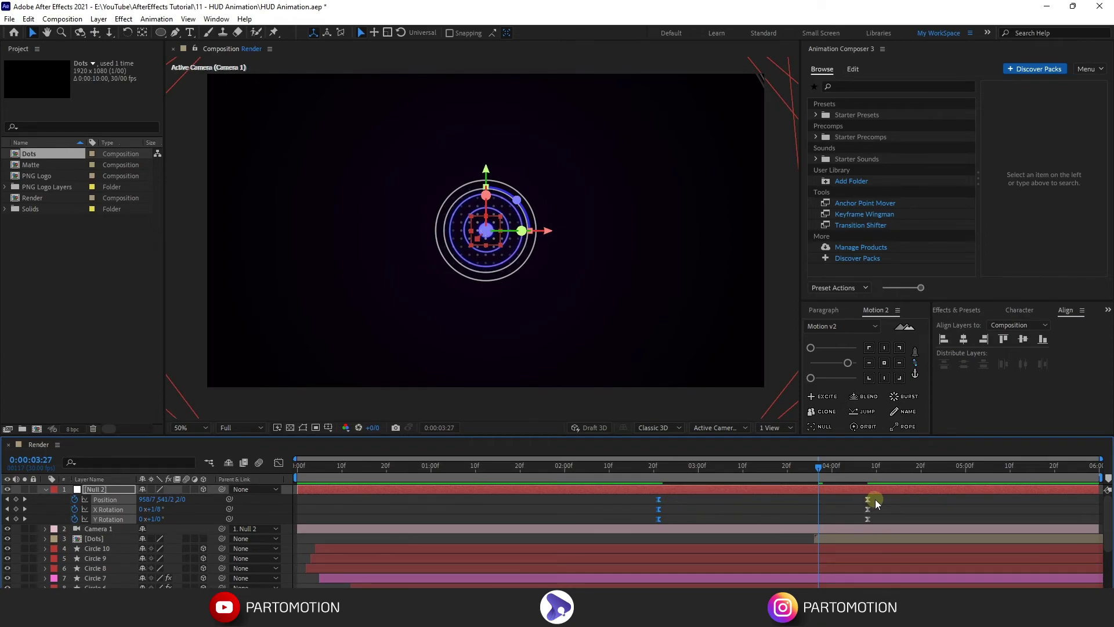
{"action": "key", "text": "ctrl+z"}
{"action": "left_click_drag", "start_coordinate": [860, 517], "coordinate": [872, 501]}
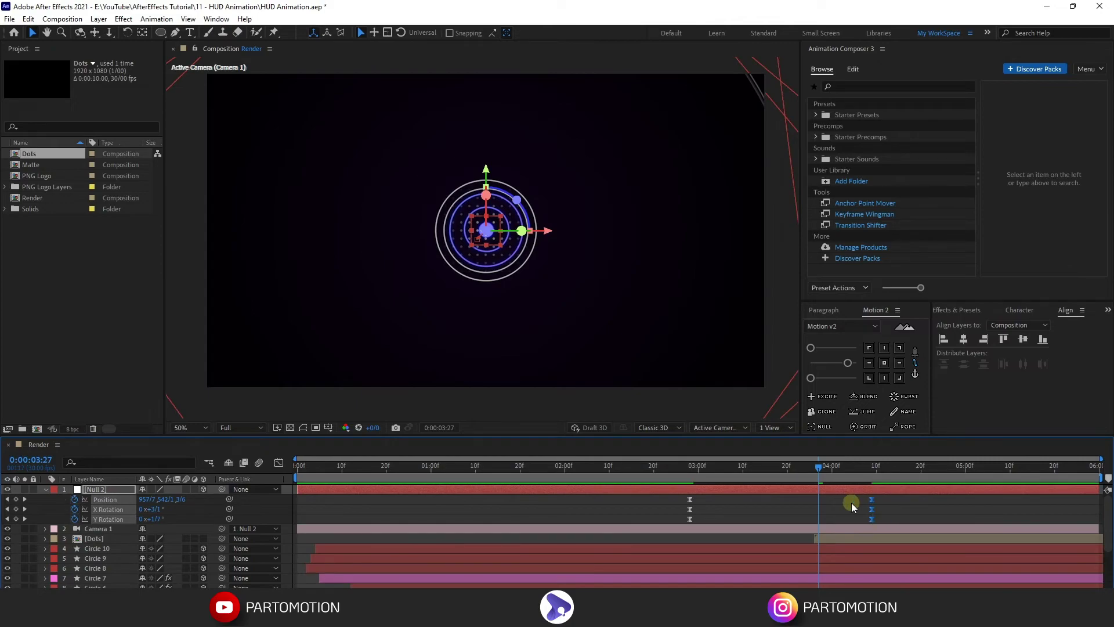
{"action": "left_click", "coordinate": [851, 503]}
Slide the Dots layer so it starts at 4:01.
{"action": "left_click_drag", "start_coordinate": [822, 476], "coordinate": [834, 481]}
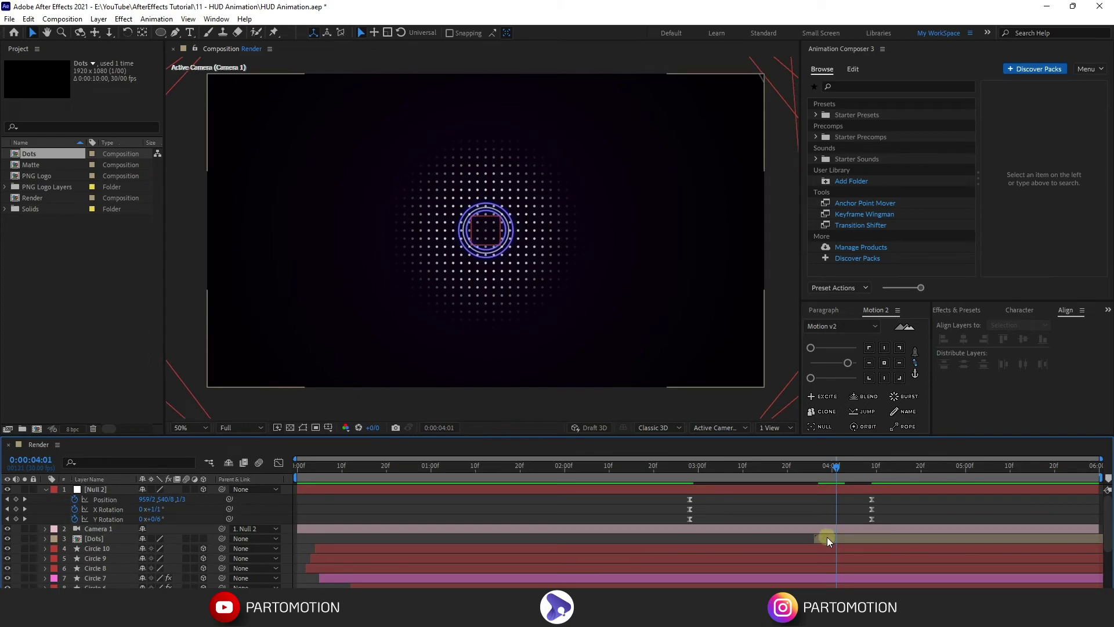
{"action": "left_click_drag", "start_coordinate": [827, 537], "coordinate": [850, 541]}
{"action": "left_click", "coordinate": [246, 85]}
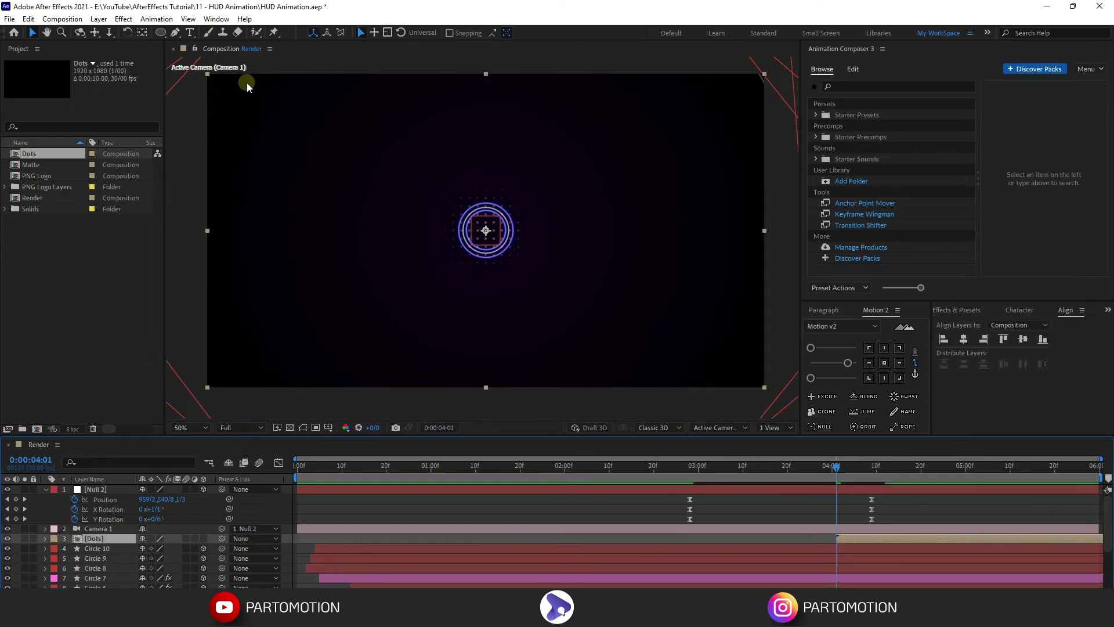
Increase the Render composition's duration in Composition Settings.
{"action": "right_click", "coordinate": [221, 51]}
{"action": "left_click", "coordinate": [282, 128]}
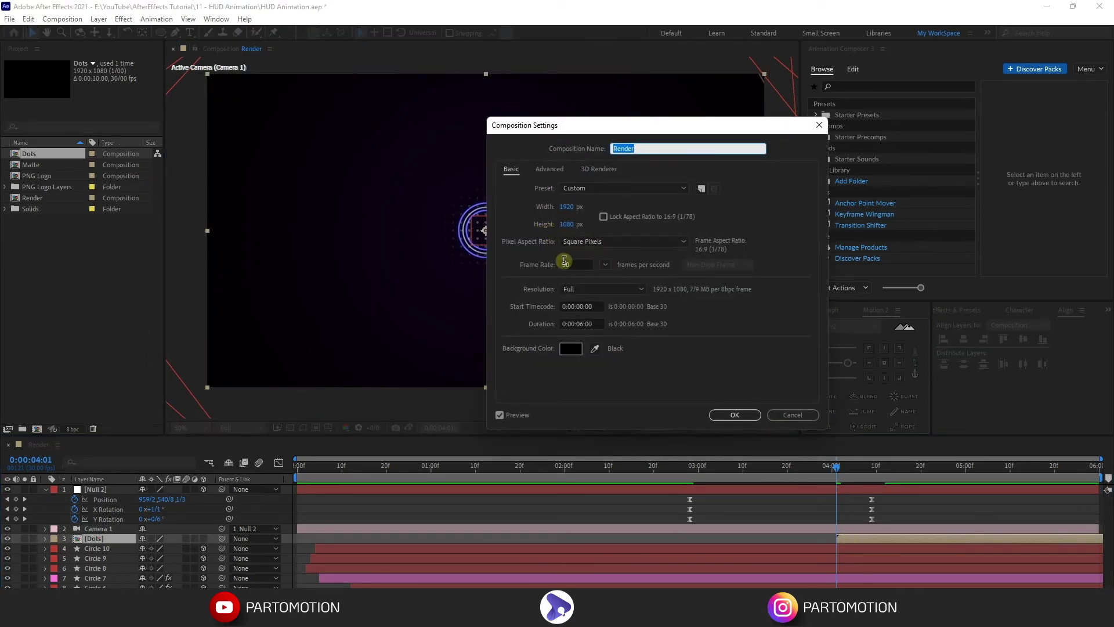
{"action": "left_click", "coordinate": [582, 323]}
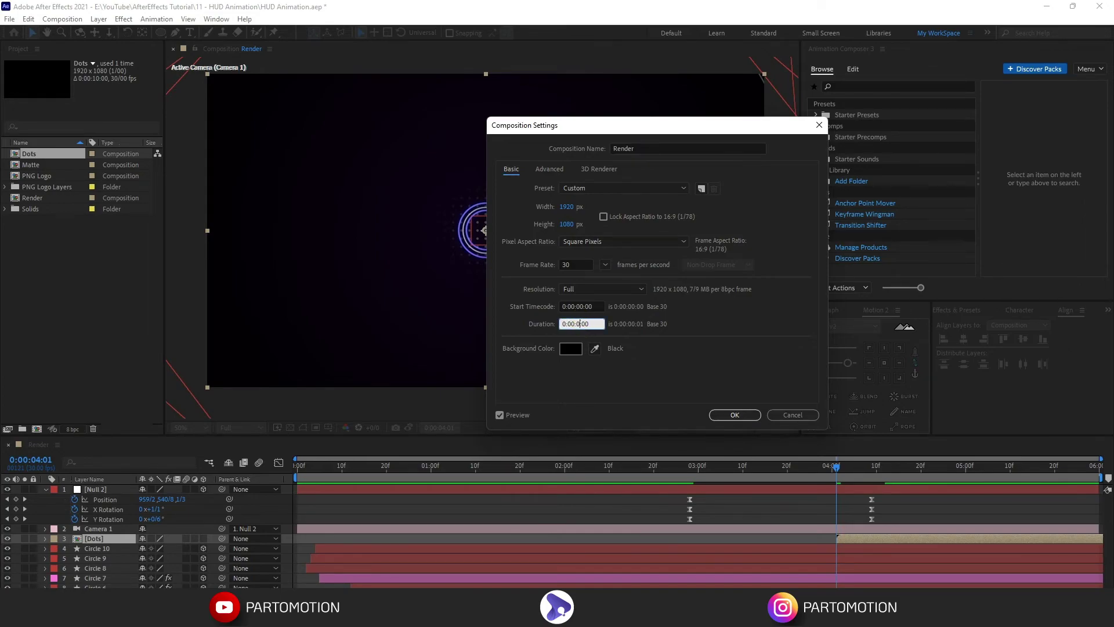
{"action": "key", "text": "Return"}
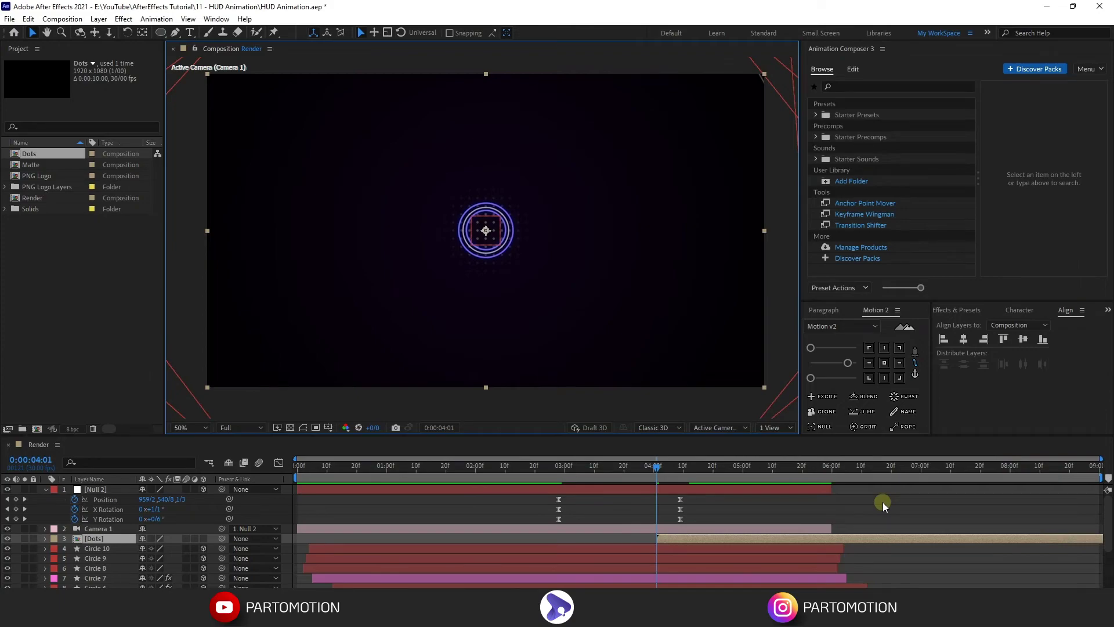
Extend every layer's out-point, including the unlocked-then-relocked [BG] layer, to the new end.
{"action": "key", "text": "ctrl+a"}
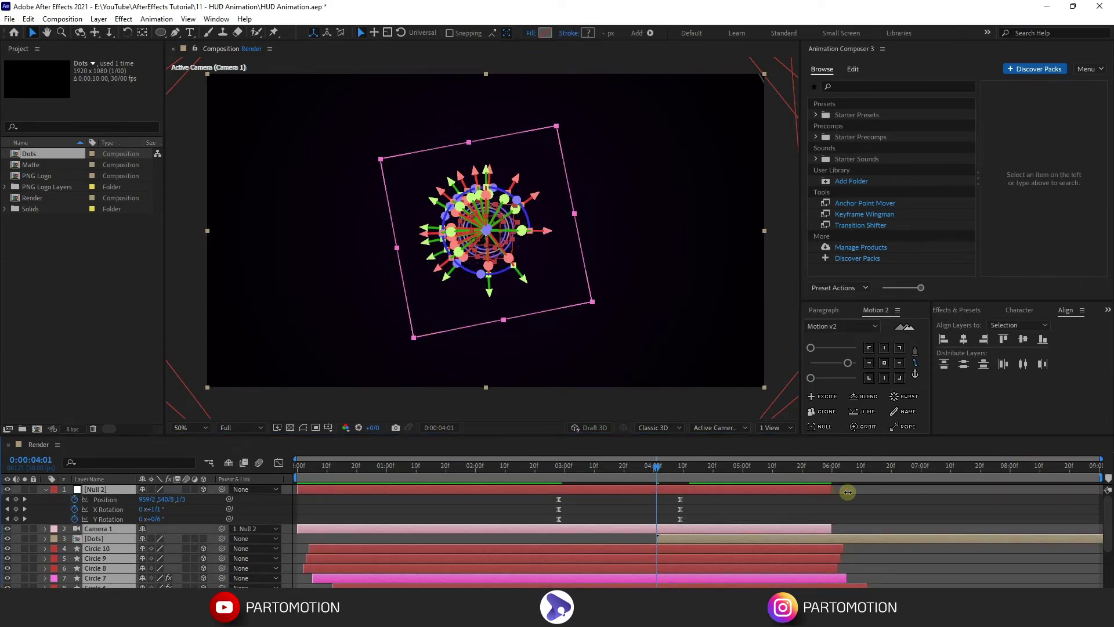
{"action": "left_click_drag", "start_coordinate": [832, 491], "coordinate": [1064, 491]}
{"action": "scroll", "coordinate": [965, 511], "scroll_direction": "down", "scroll_amount": 3}
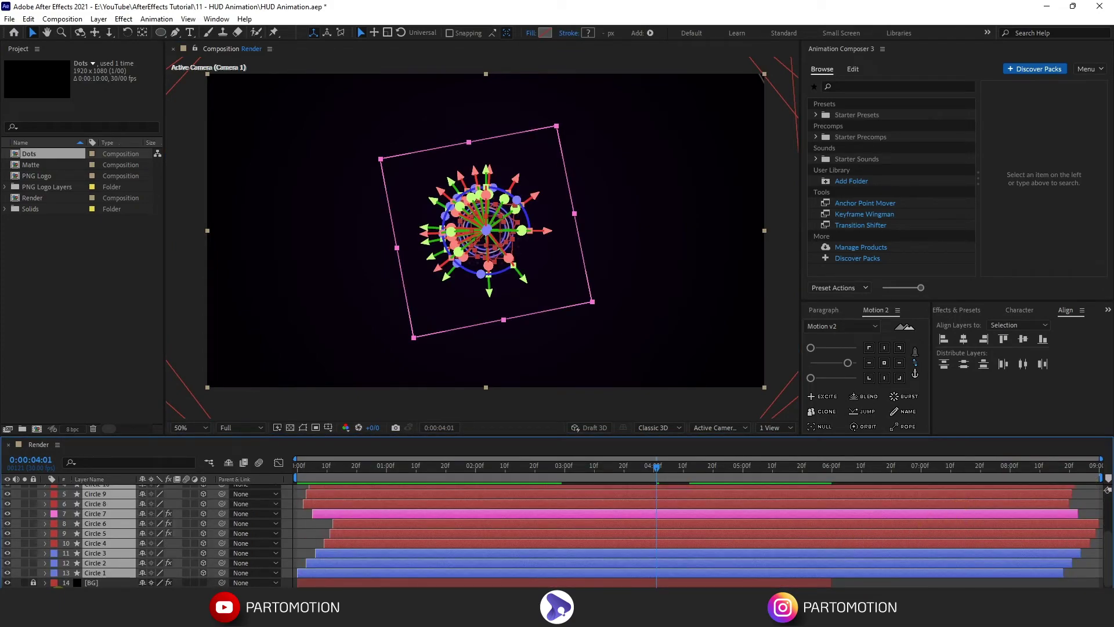
{"action": "left_click", "coordinate": [33, 582]}
{"action": "left_click_drag", "start_coordinate": [831, 582], "coordinate": [1103, 582]}
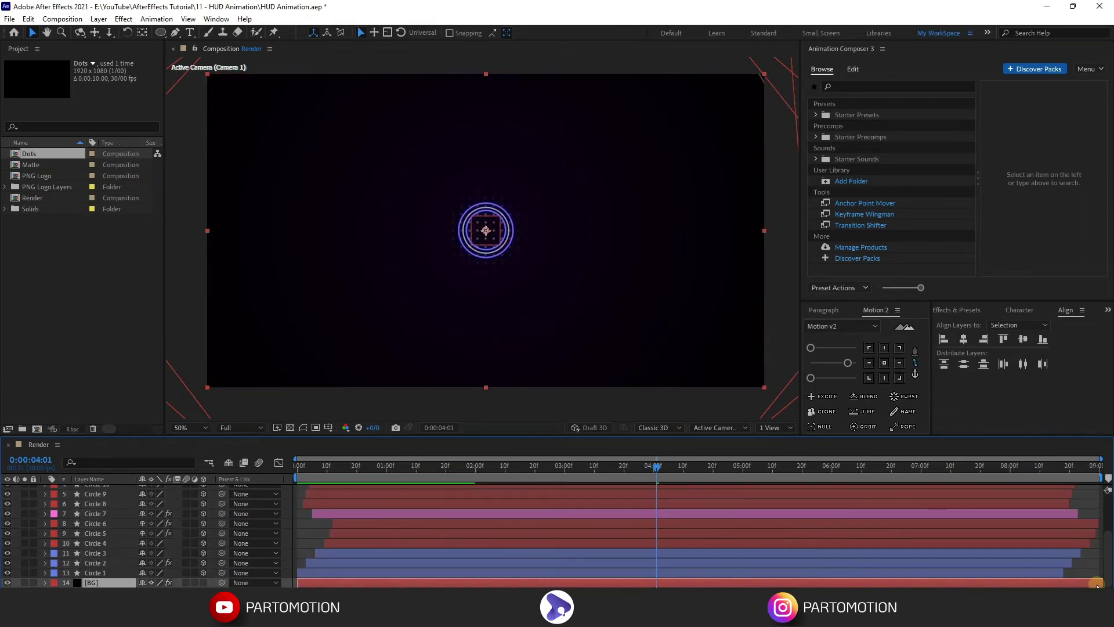
{"action": "left_click", "coordinate": [34, 582]}
{"action": "left_click", "coordinate": [443, 582]}
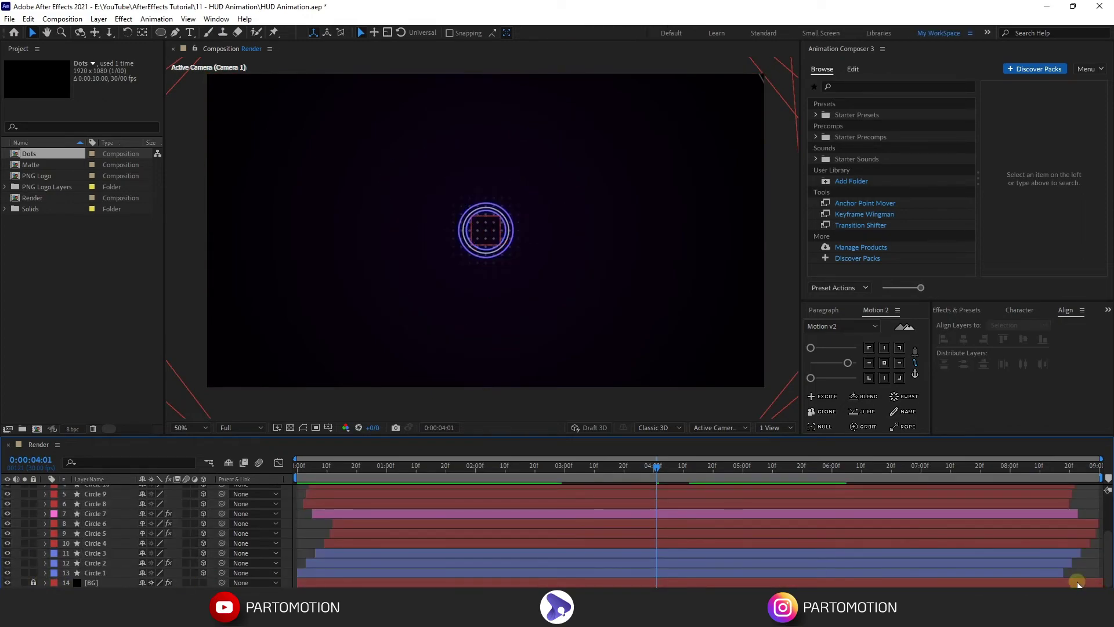
Review all layers' keyframes, tidy the timeline and preview from the start.
{"action": "key", "text": "ctrl+a"}
{"action": "key", "text": "u"}
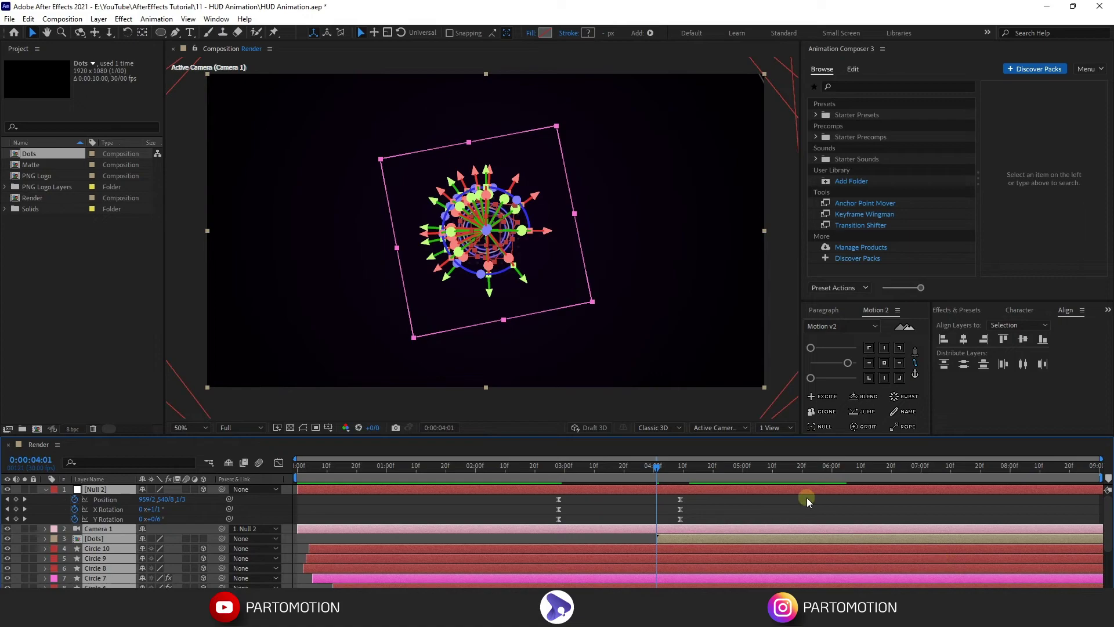
{"action": "left_click", "coordinate": [807, 497]}
{"action": "key", "text": "Home"}
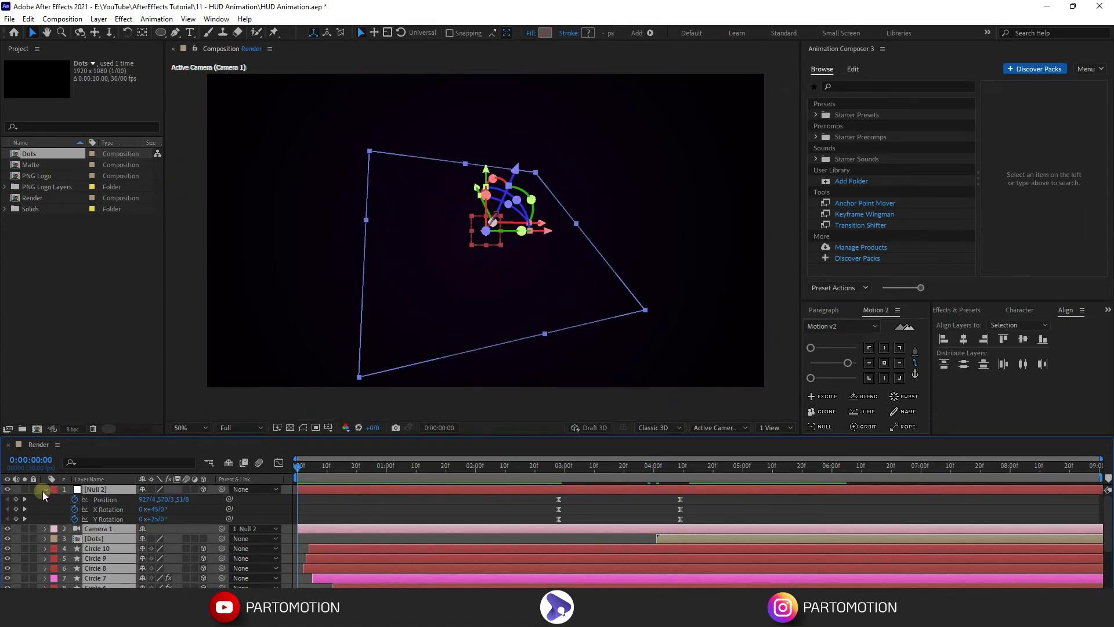
{"action": "left_click", "coordinate": [44, 490]}
{"action": "left_click", "coordinate": [548, 511]}
{"action": "key", "text": "space"}
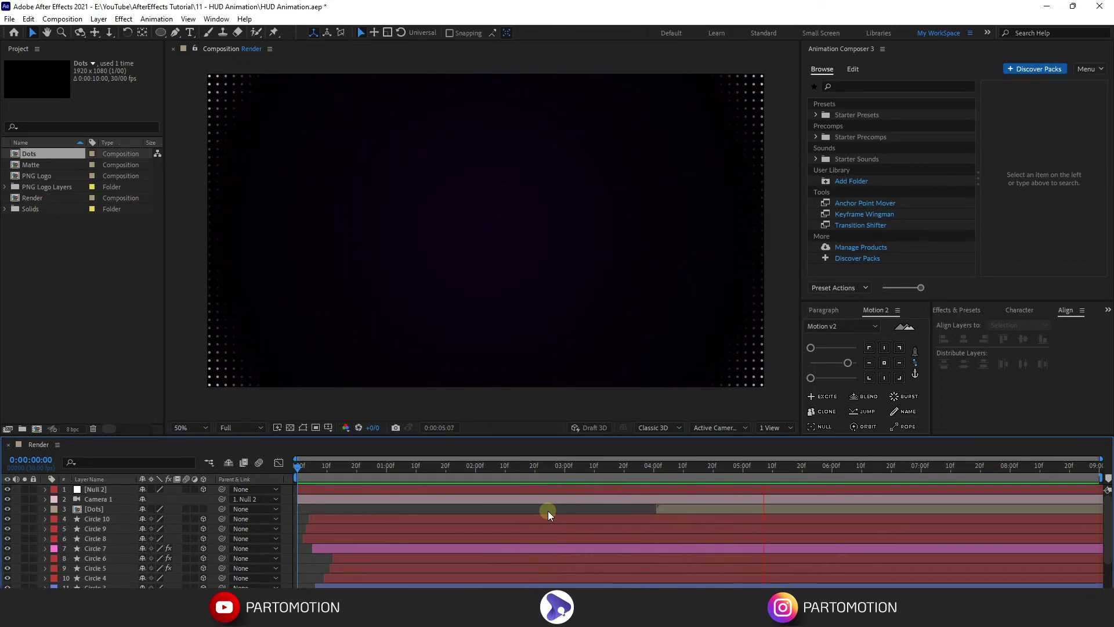
End the work area at about 7 seconds, preview it, then scrub back to 4:00.
{"action": "left_click", "coordinate": [915, 466]}
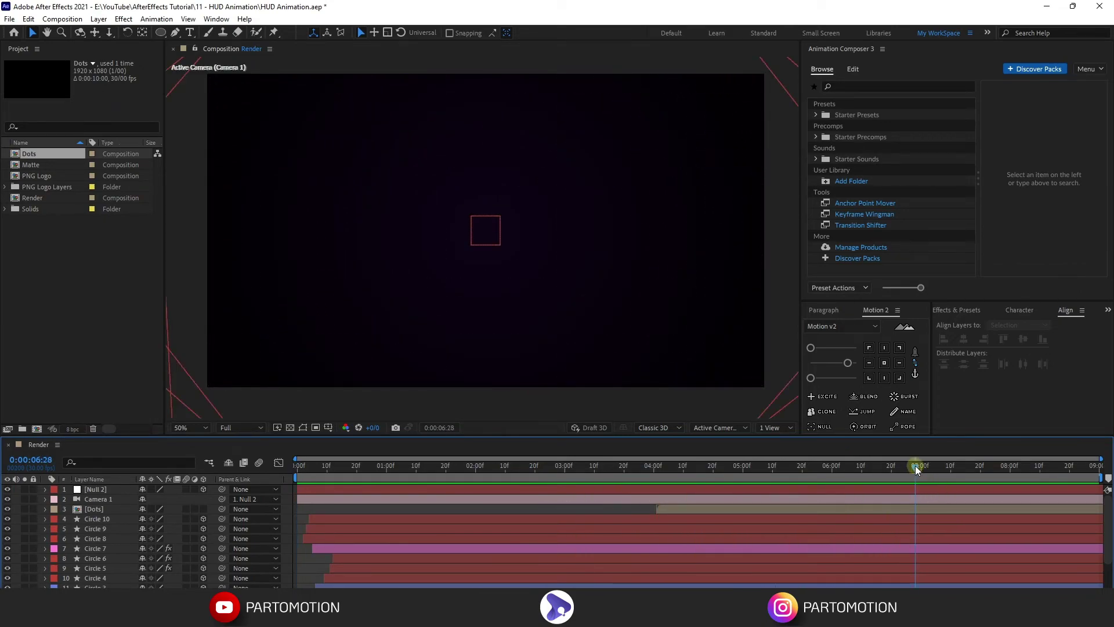
{"action": "key", "text": "n"}
{"action": "key", "text": "space"}
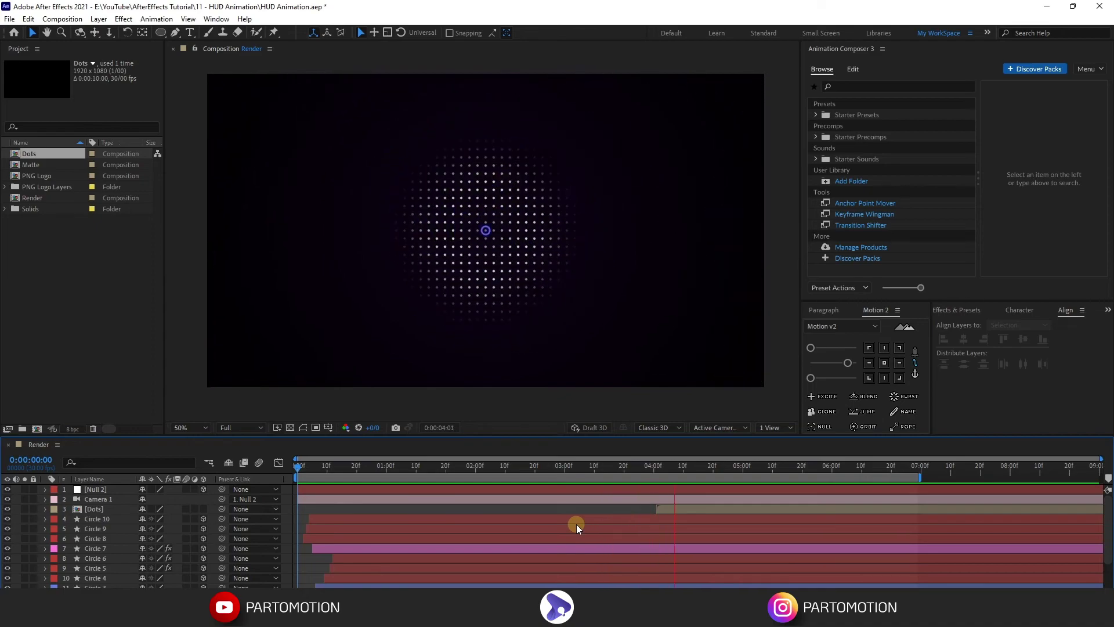
{"action": "key", "text": "space"}
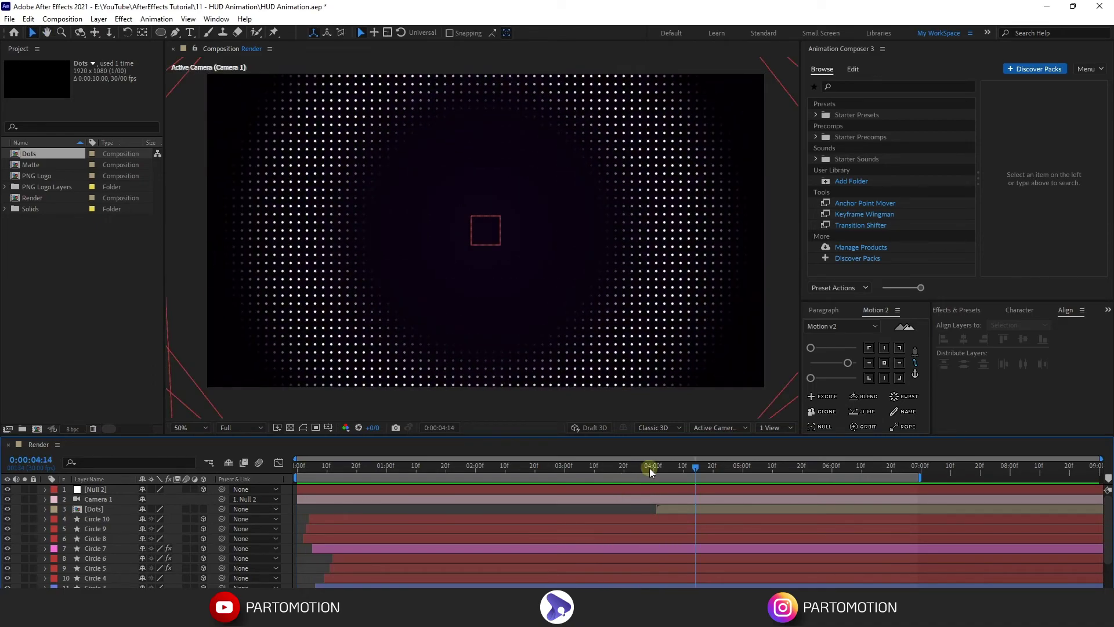
{"action": "left_click_drag", "start_coordinate": [649, 467], "coordinate": [655, 473]}
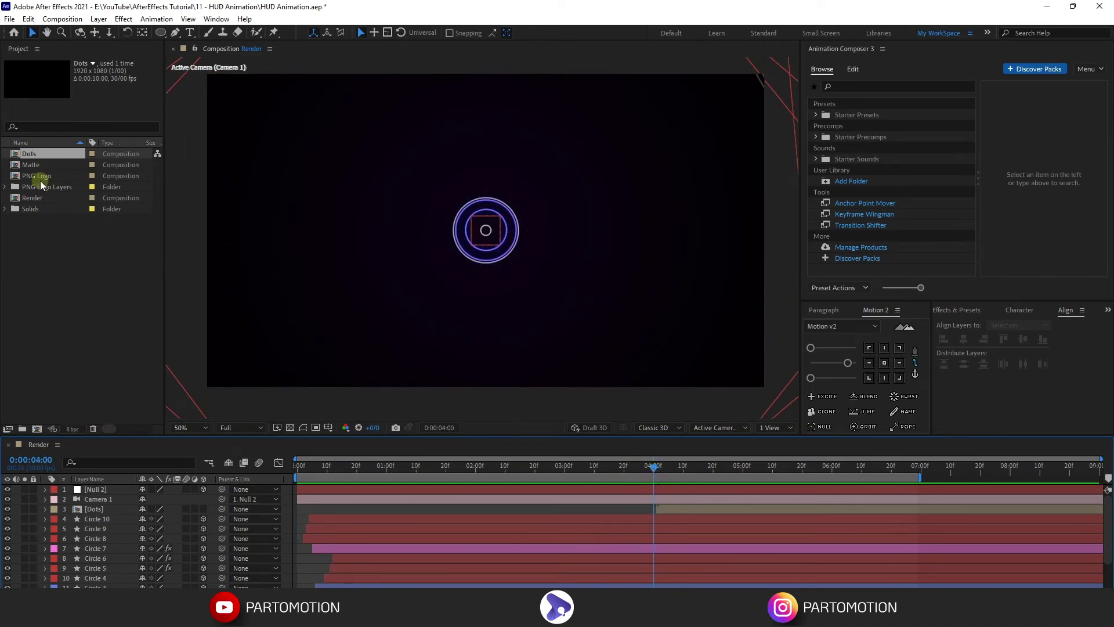
Add PNG Logo to the Render comp starting at 4:00 and start a Scale keyframe.
{"action": "mouse_move", "coordinate": [32, 176]}
{"action": "left_mouse_down"}
{"action": "mouse_move", "coordinate": [97, 406]}
{"action": "mouse_move", "coordinate": [101, 518]}
{"action": "left_mouse_up"}
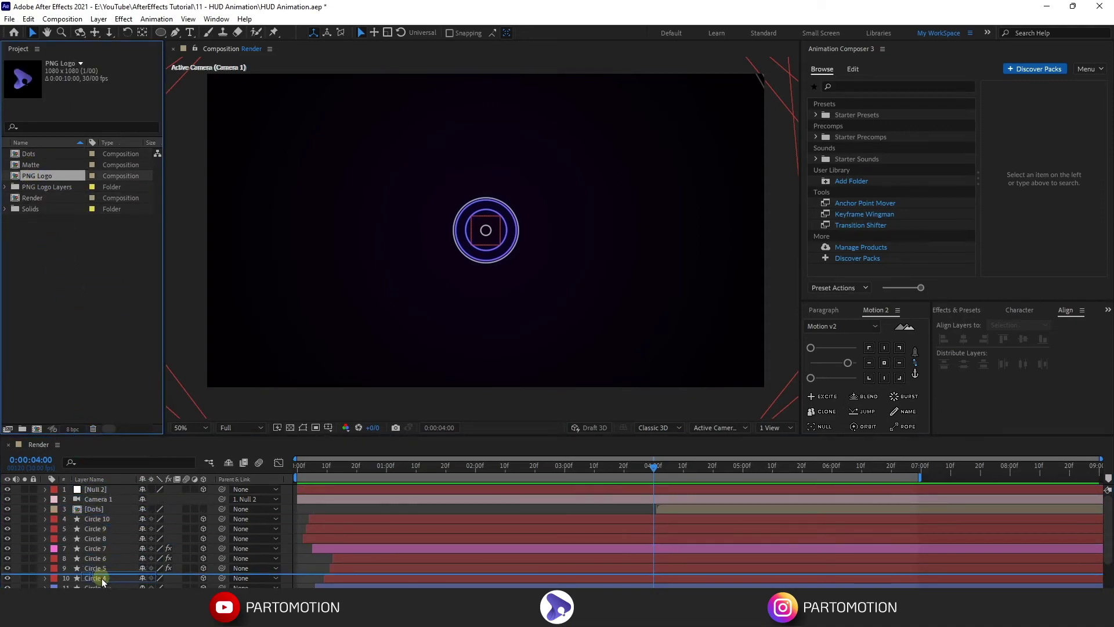
{"action": "mouse_move", "coordinate": [101, 518]}
{"action": "left_mouse_down"}
{"action": "mouse_move", "coordinate": [103, 583]}
{"action": "mouse_move", "coordinate": [126, 583]}
{"action": "left_mouse_up"}
{"action": "key", "text": "s"}
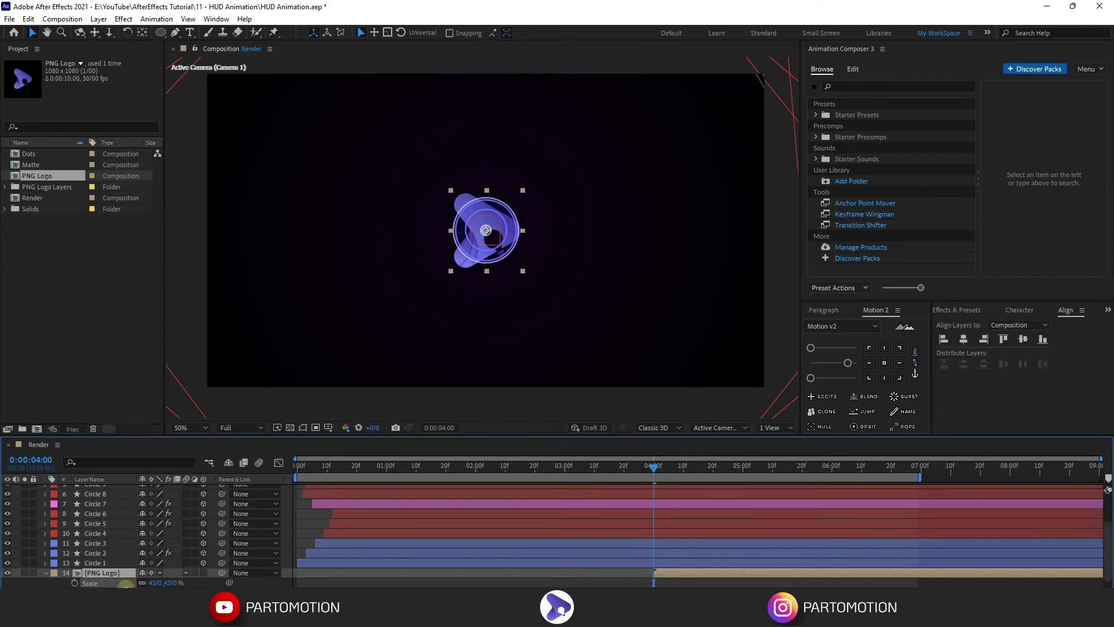
{"action": "left_click", "coordinate": [501, 254]}
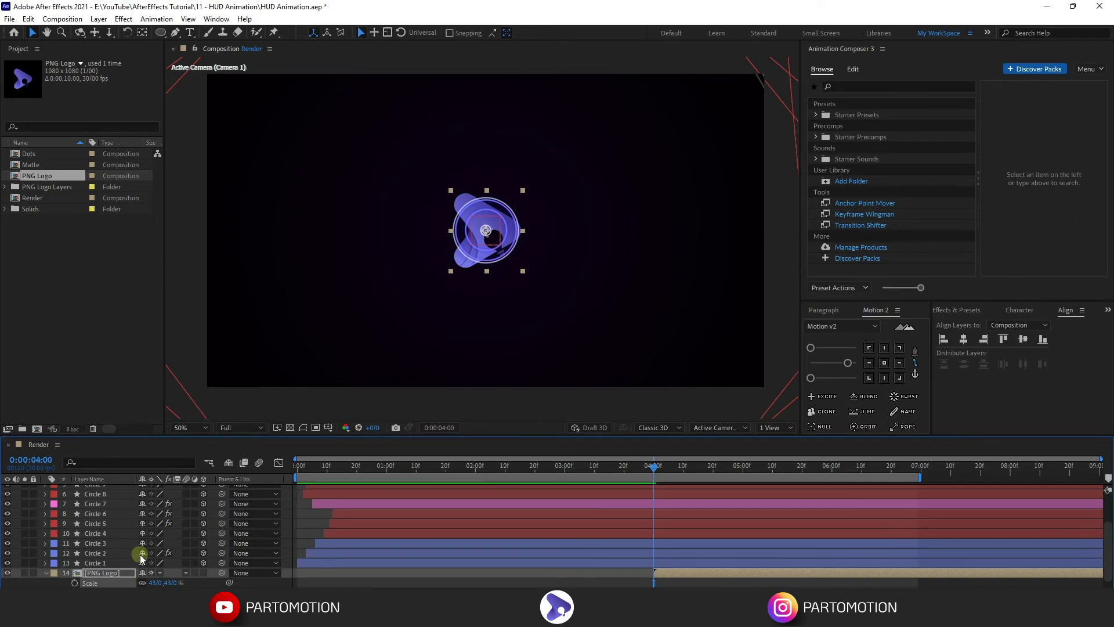
{"action": "left_click", "coordinate": [75, 582]}
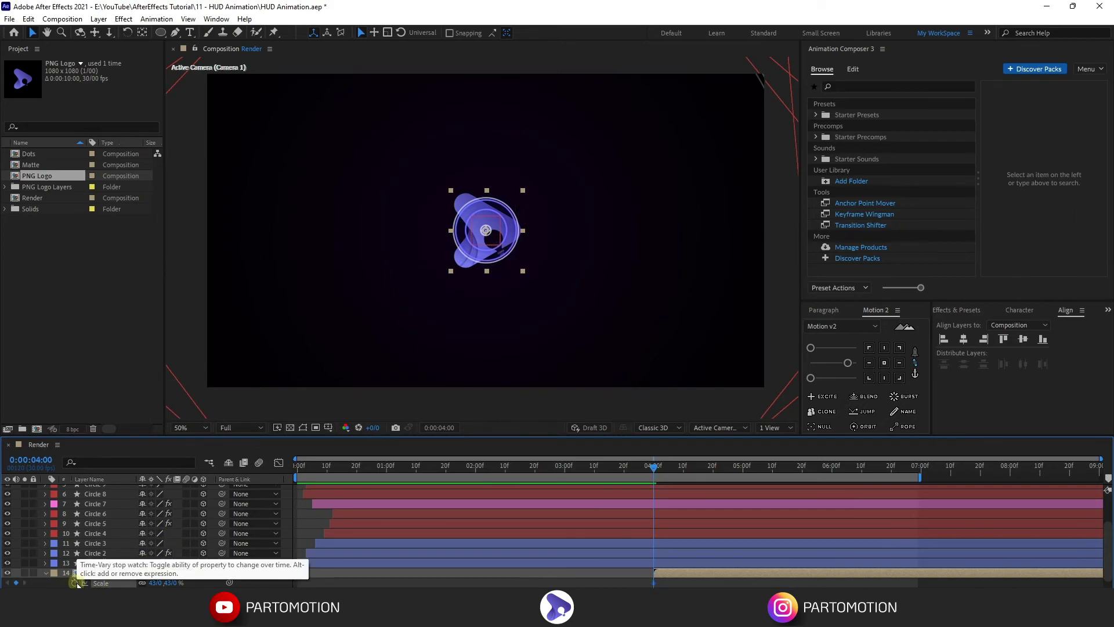
Key the logo's Scale from 0% at 4:00 to 43% at 4:21 and ease both keyframes.
{"action": "left_click", "coordinate": [716, 468]}
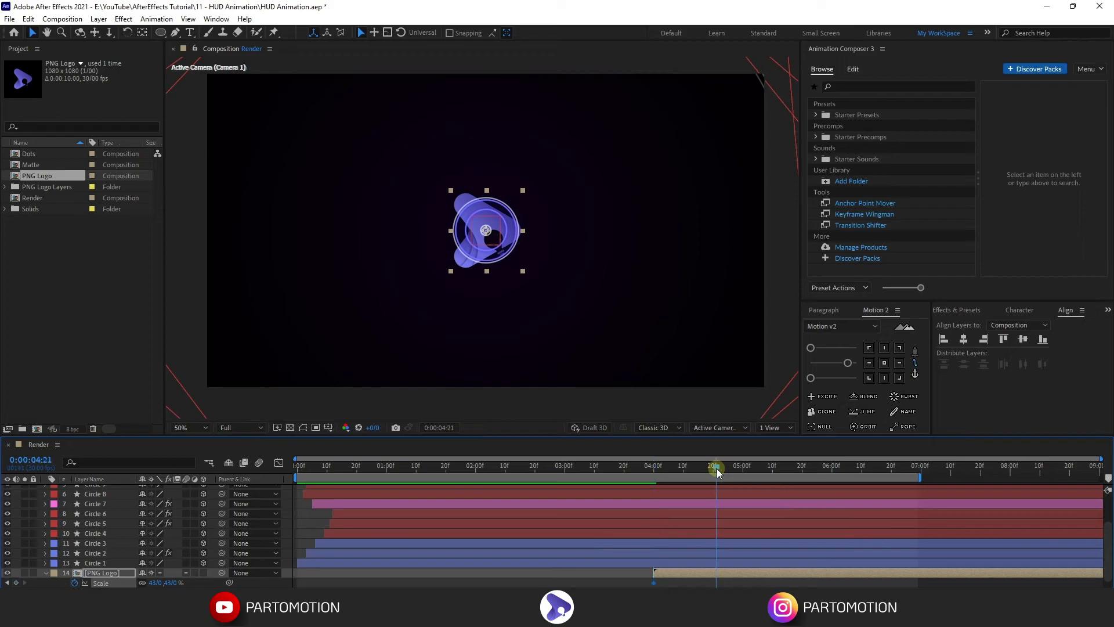
{"action": "left_click", "coordinate": [8, 582]}
{"action": "type", "text": "0"}
{"action": "key", "text": "Return"}
{"action": "left_click_drag", "start_coordinate": [737, 580], "coordinate": [616, 586]}
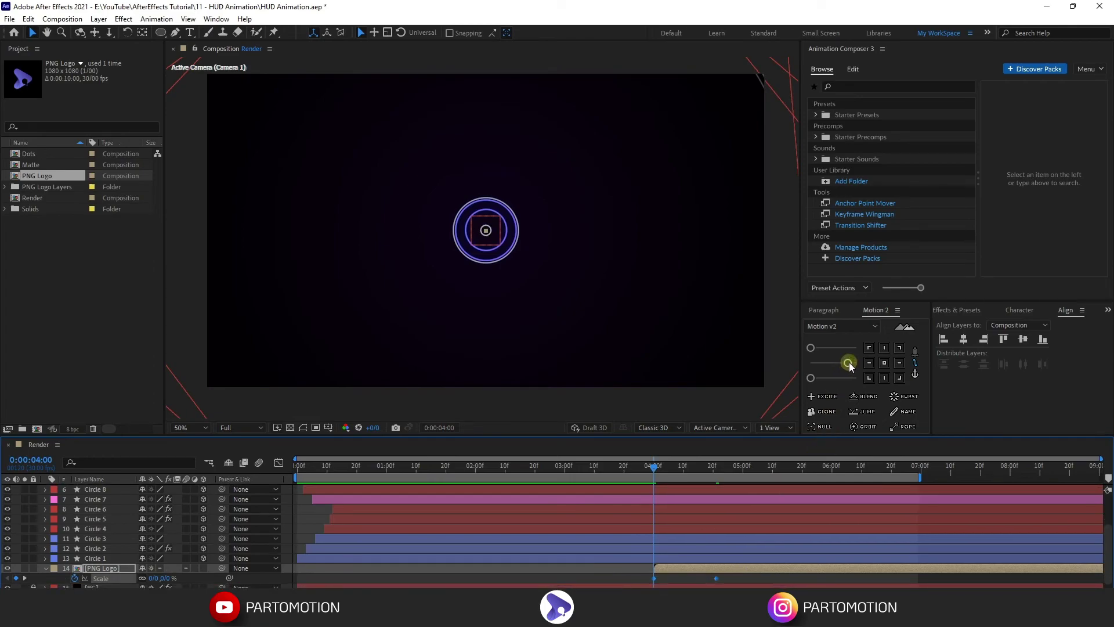
{"action": "left_click_drag", "start_coordinate": [847, 364], "coordinate": [812, 365]}
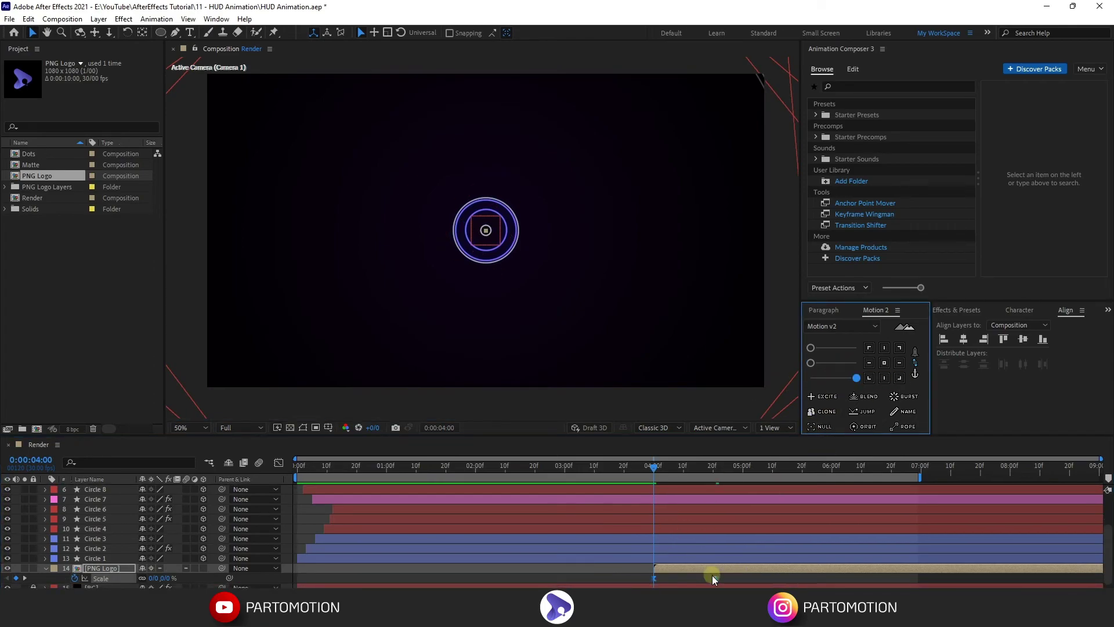
{"action": "left_click", "coordinate": [279, 462]}
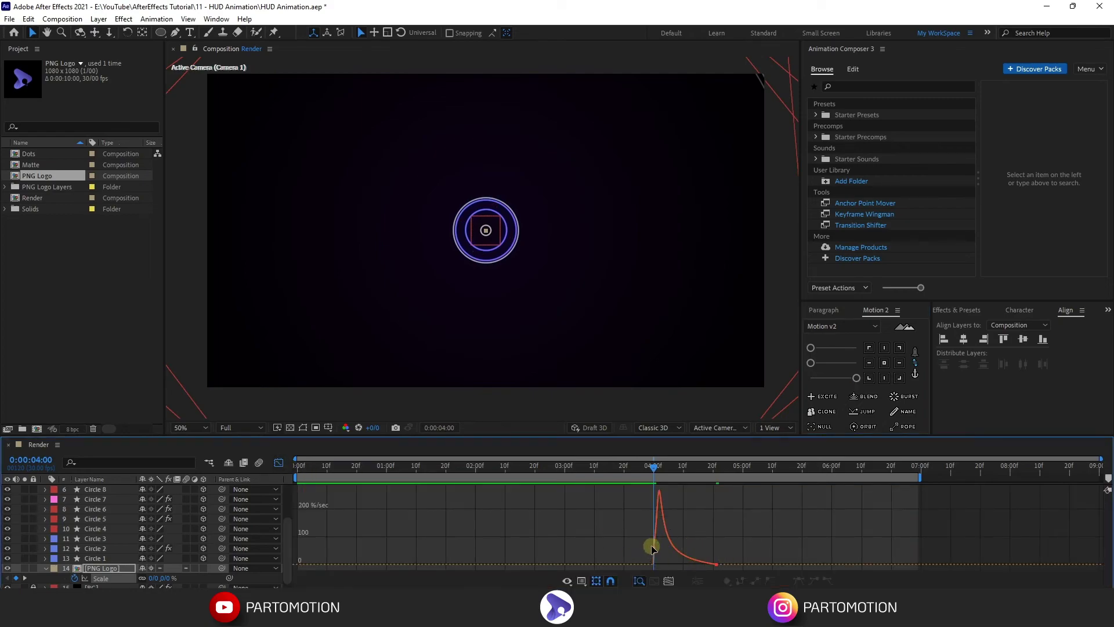
Slide the PNG Logo layer bar to begin at 0:00:04:03 and preview the logo reveal.
{"action": "left_click", "coordinate": [279, 462]}
{"action": "left_click_drag", "start_coordinate": [656, 467], "coordinate": [640, 475]}
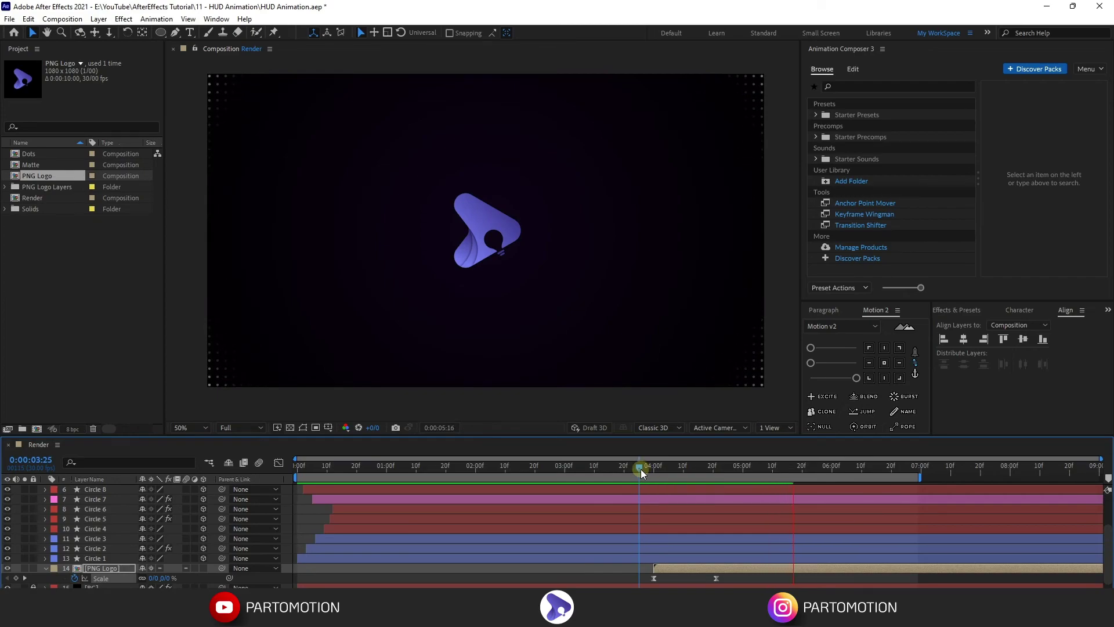
{"action": "key", "text": "space"}
{"action": "key", "text": "Home"}
{"action": "key", "text": "space"}
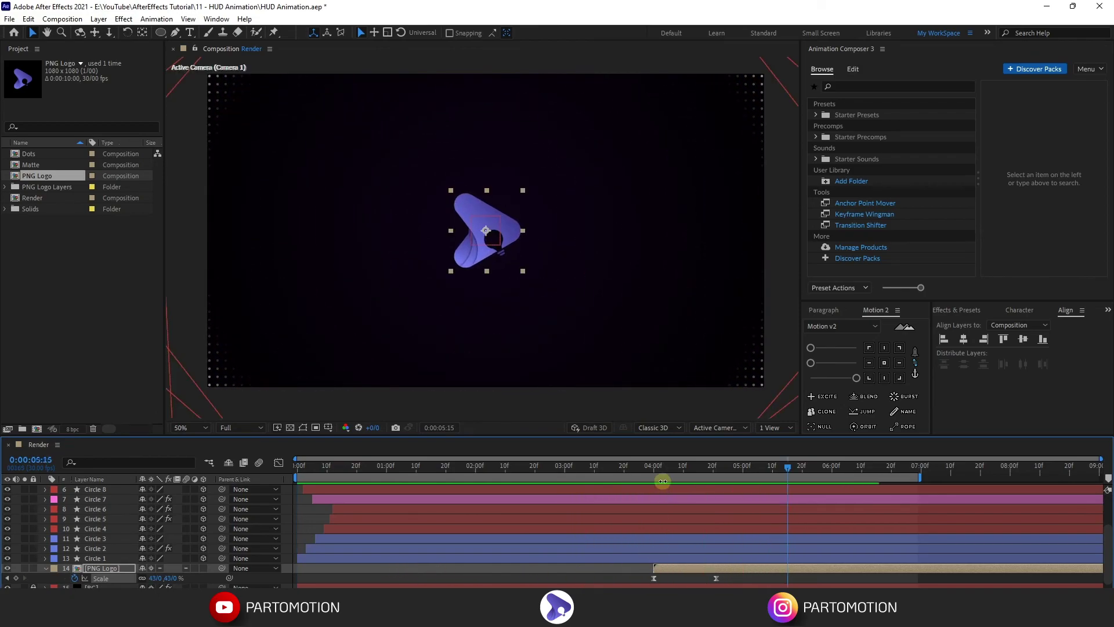
{"action": "left_click_drag", "start_coordinate": [656, 470], "coordinate": [663, 470]}
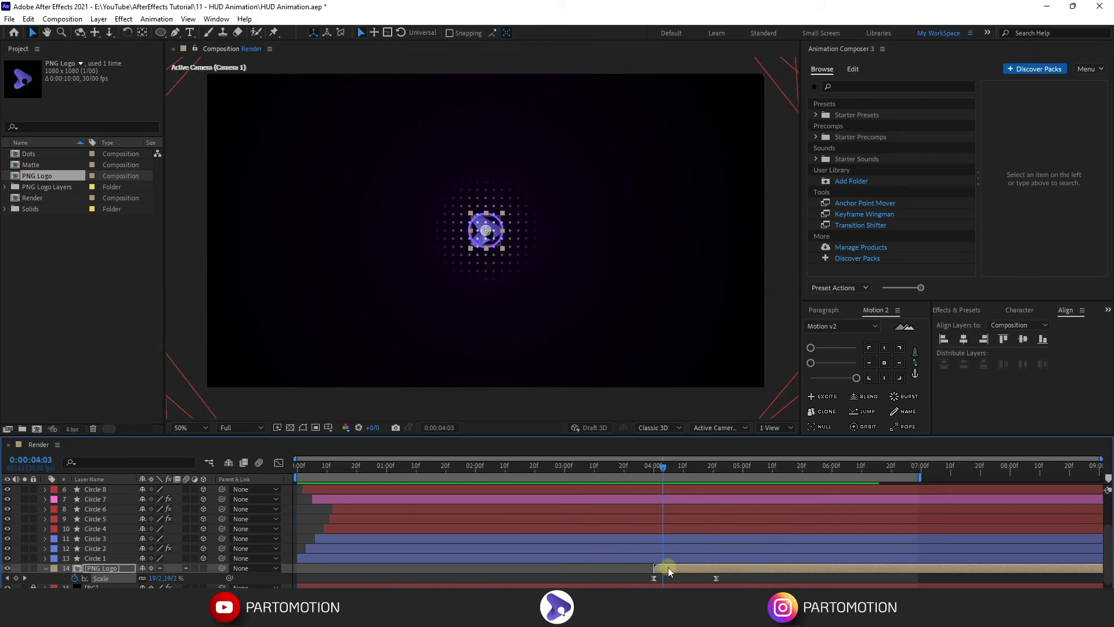
{"action": "left_click_drag", "start_coordinate": [668, 567], "coordinate": [678, 567]}
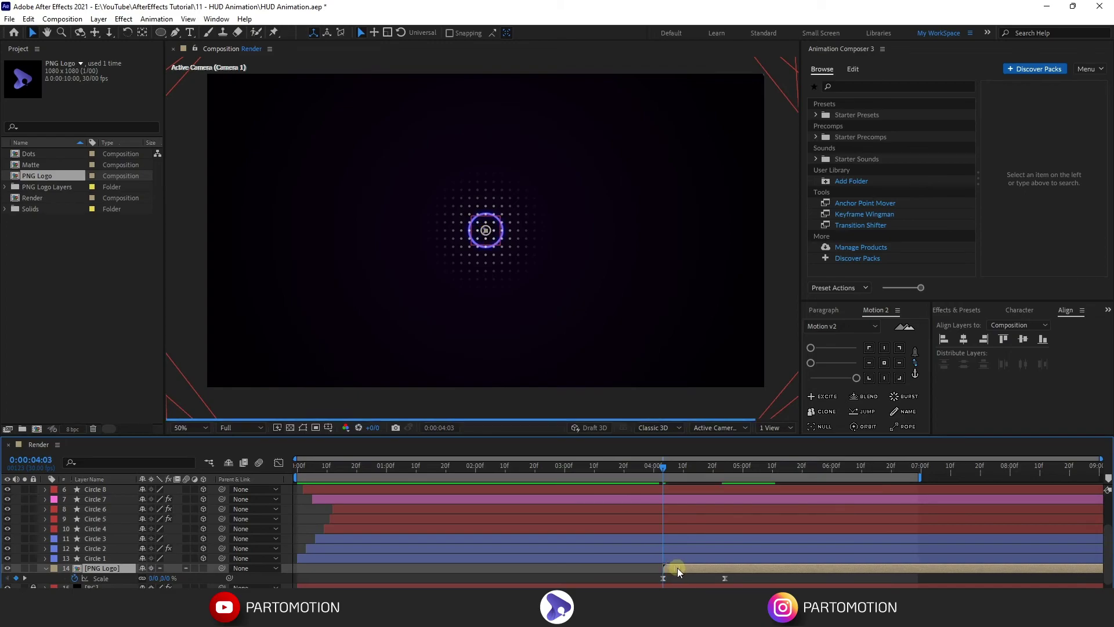
{"action": "left_click", "coordinate": [628, 574]}
{"action": "key", "text": "space"}
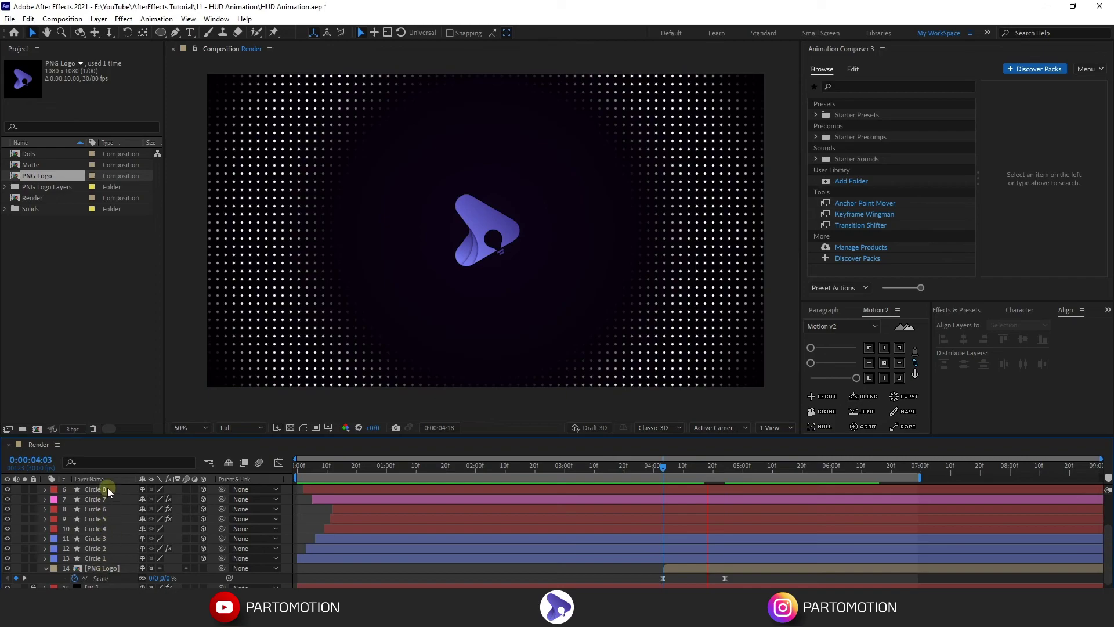
Stop the preview and drag the PNG Logo layer to position 3, directly above Dots.
{"action": "left_click", "coordinate": [99, 568]}
{"action": "scroll", "coordinate": [101, 489], "scroll_direction": "up", "scroll_amount": 3}
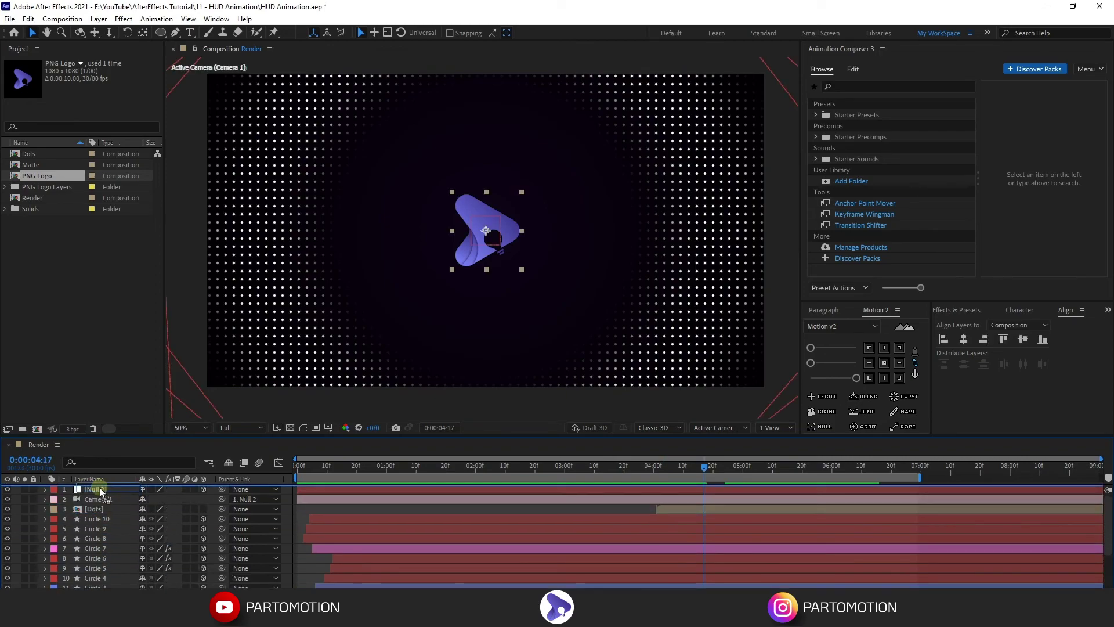
{"action": "left_click_drag", "start_coordinate": [100, 492], "coordinate": [103, 514]}
{"action": "left_click", "coordinate": [635, 472]}
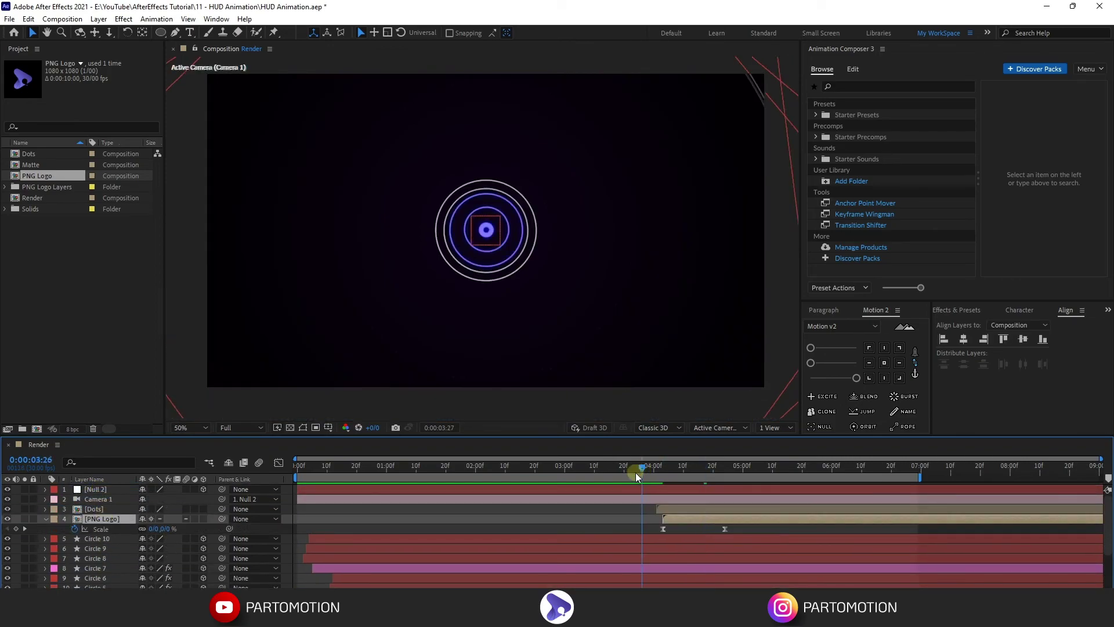
{"action": "left_click_drag", "start_coordinate": [635, 472], "coordinate": [680, 471]}
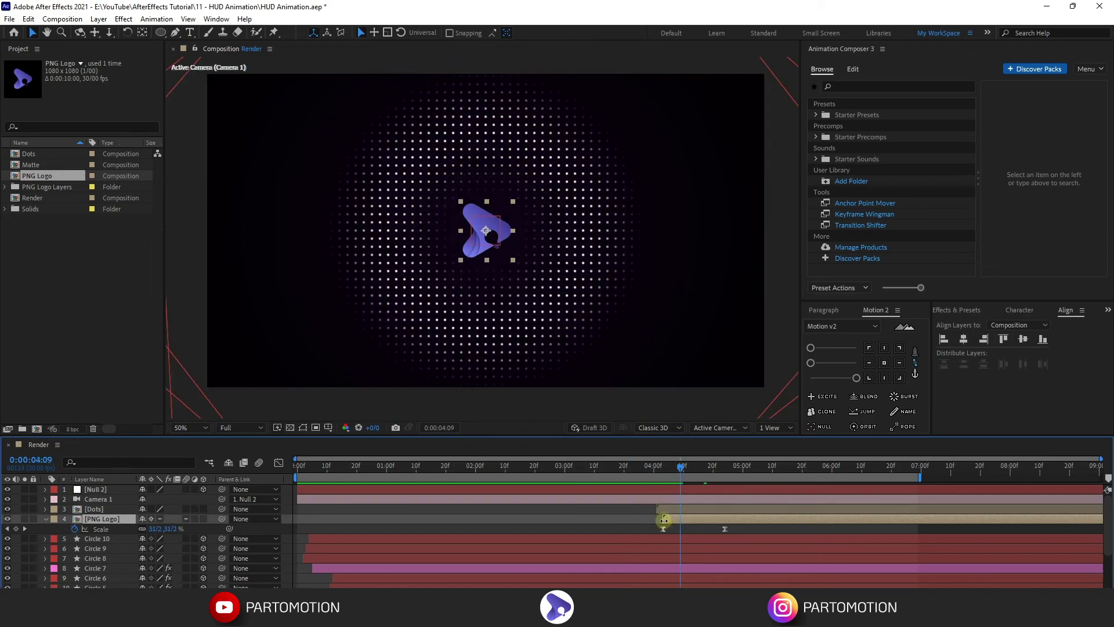
{"action": "left_click_drag", "start_coordinate": [110, 519], "coordinate": [110, 507]}
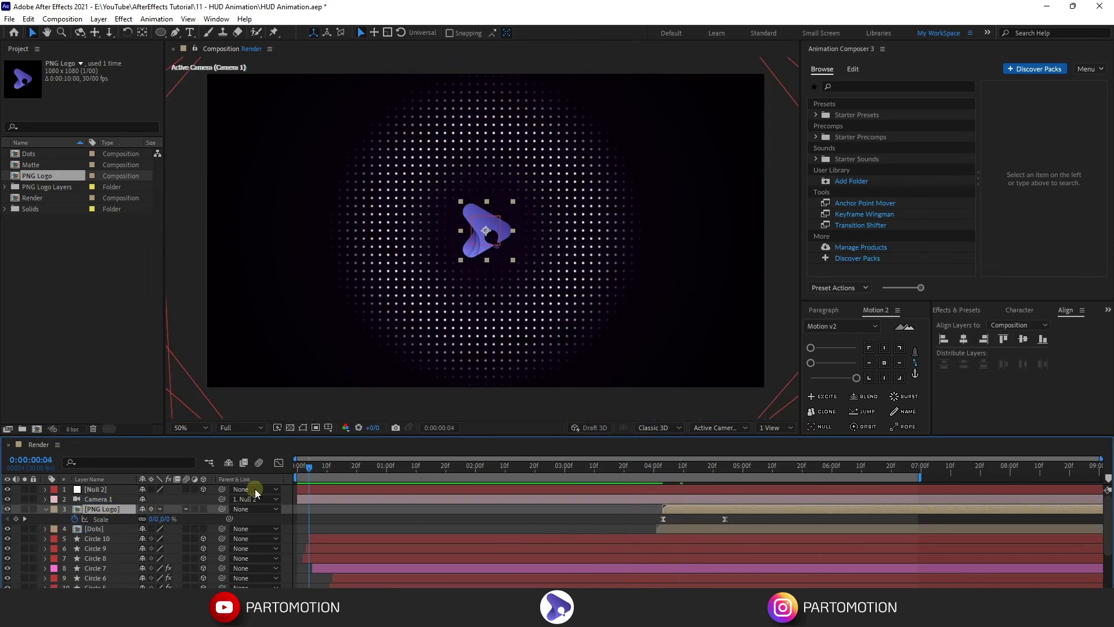
Scrub the timeline to check the logo reveal, ending at 0:00:04:20.
{"action": "key", "text": "Home"}
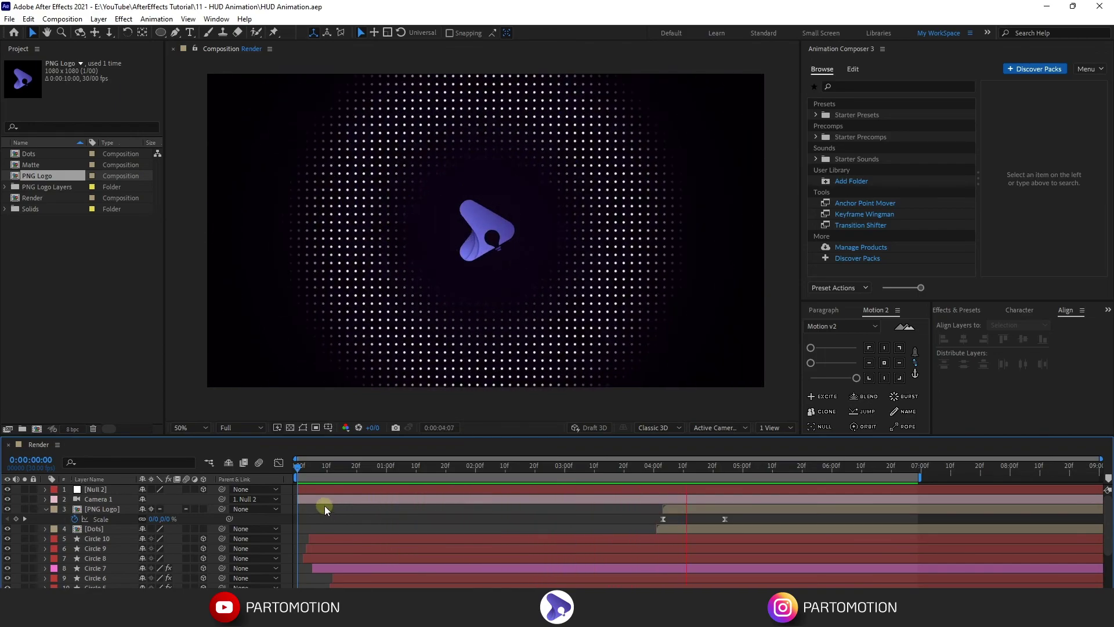
{"action": "mouse_move", "coordinate": [306, 479]}
{"action": "left_mouse_down"}
{"action": "mouse_move", "coordinate": [736, 477]}
{"action": "mouse_move", "coordinate": [714, 483]}
{"action": "left_mouse_up"}
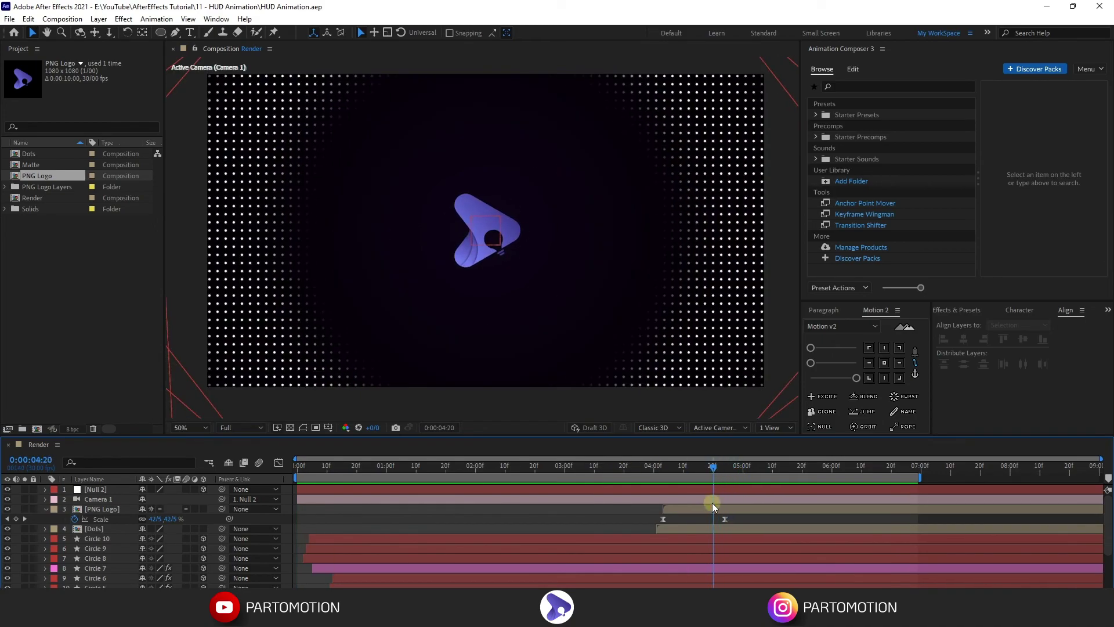
{"action": "left_click", "coordinate": [711, 508]}
Copy Circle 2's Gradient Ramp effect and paste it onto the Dots layer.
{"action": "left_click", "coordinate": [117, 527]}
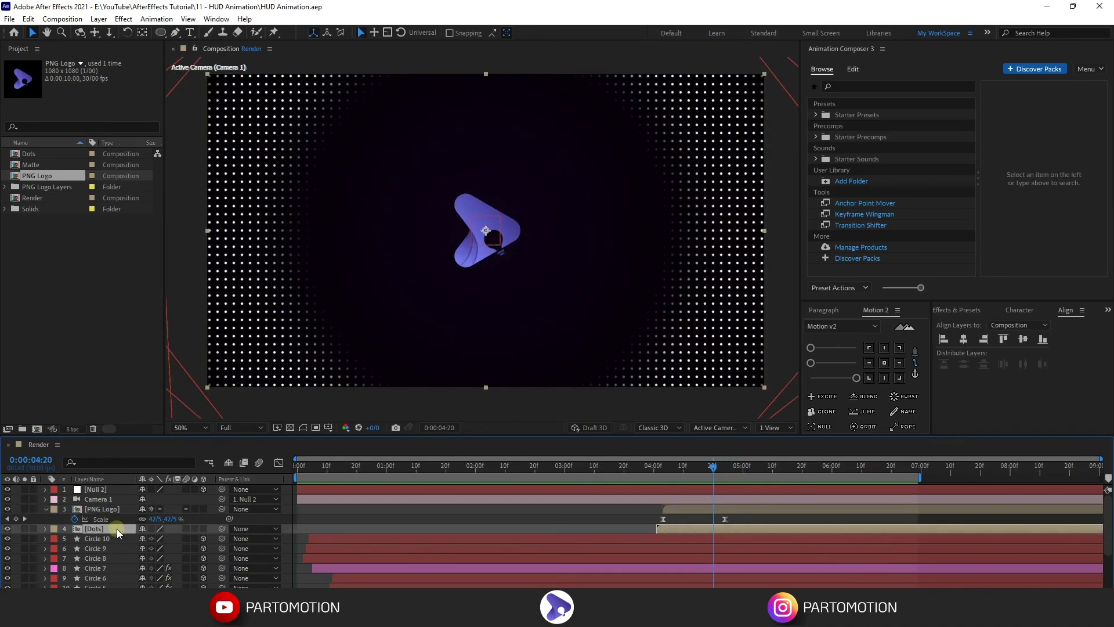
{"action": "scroll", "coordinate": [117, 528], "scroll_direction": "down", "scroll_amount": 3}
{"action": "left_click", "coordinate": [94, 563]}
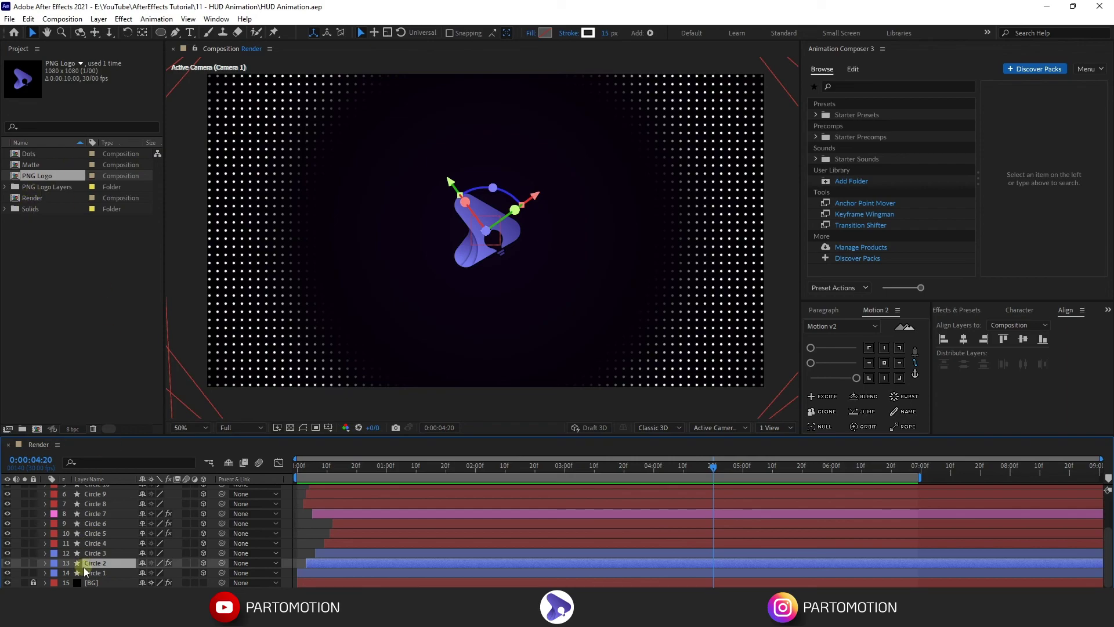
{"action": "key", "text": "e"}
{"action": "key", "text": "F3"}
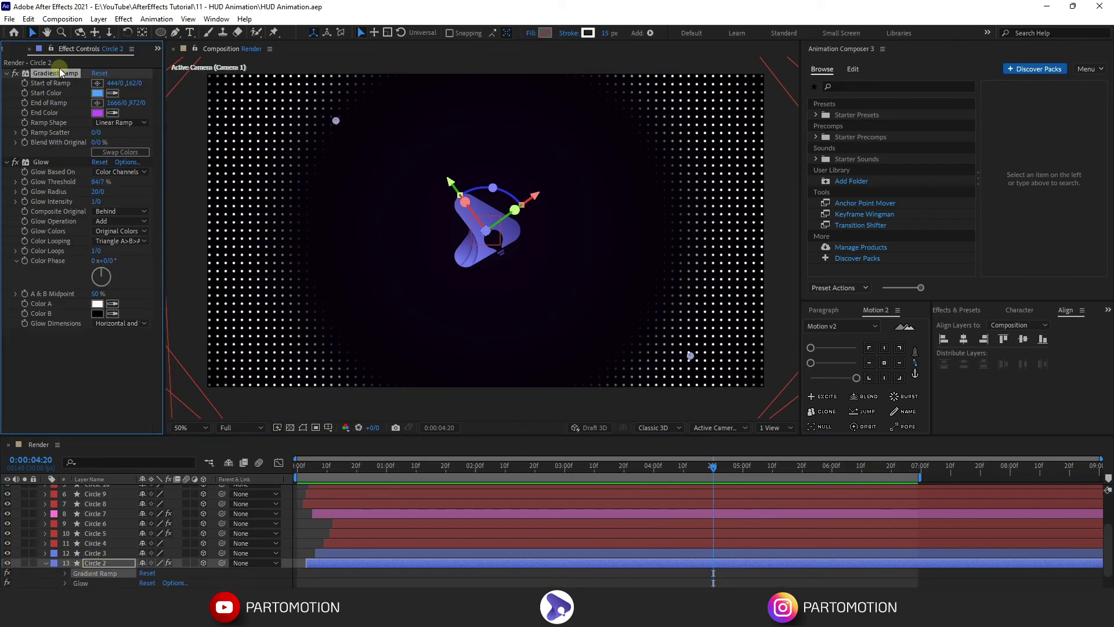
{"action": "scroll", "coordinate": [110, 502], "scroll_direction": "up", "scroll_amount": 3}
{"action": "left_click", "coordinate": [94, 529]}
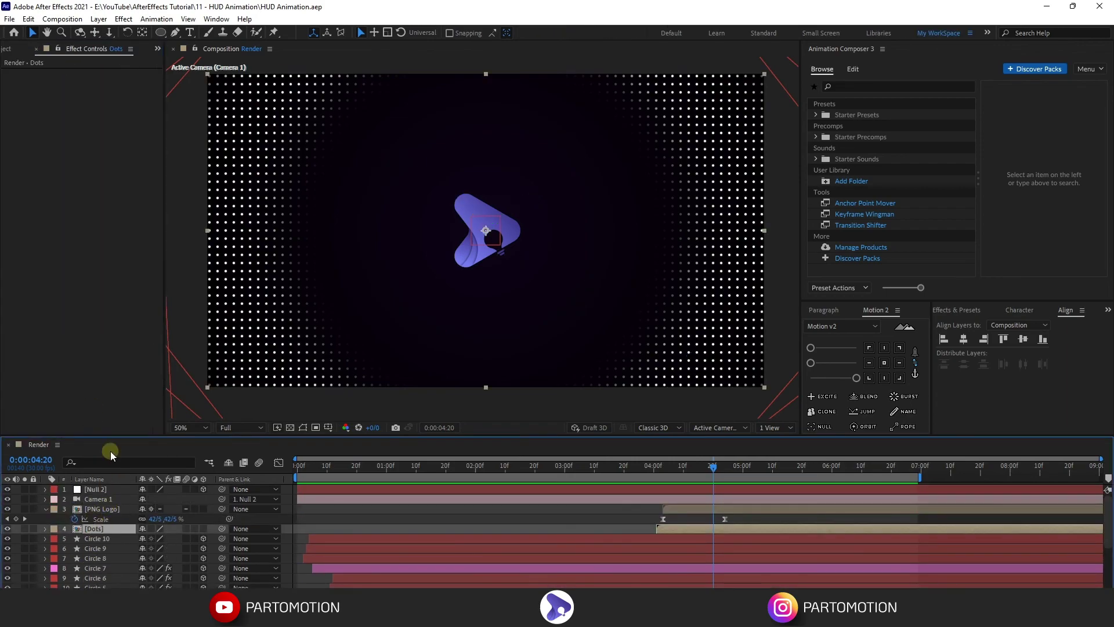
{"action": "key", "text": "ctrl+v"}
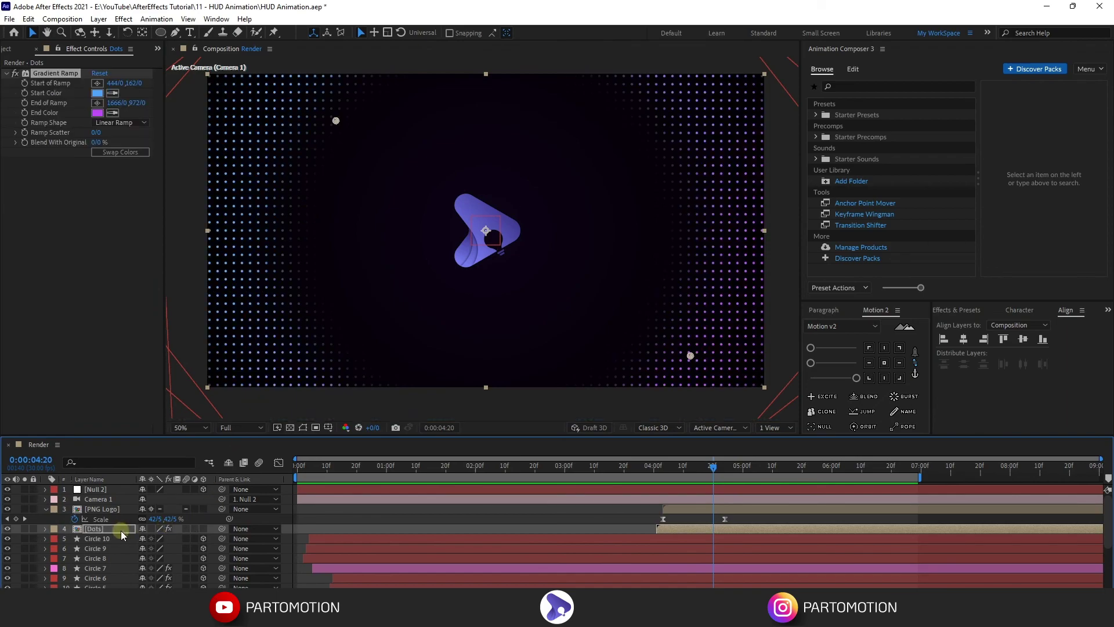
Centre the gradient's start point on the logo and set Ramp Shape to Radial Ramp.
{"action": "left_click_drag", "start_coordinate": [335, 122], "coordinate": [194, 97]}
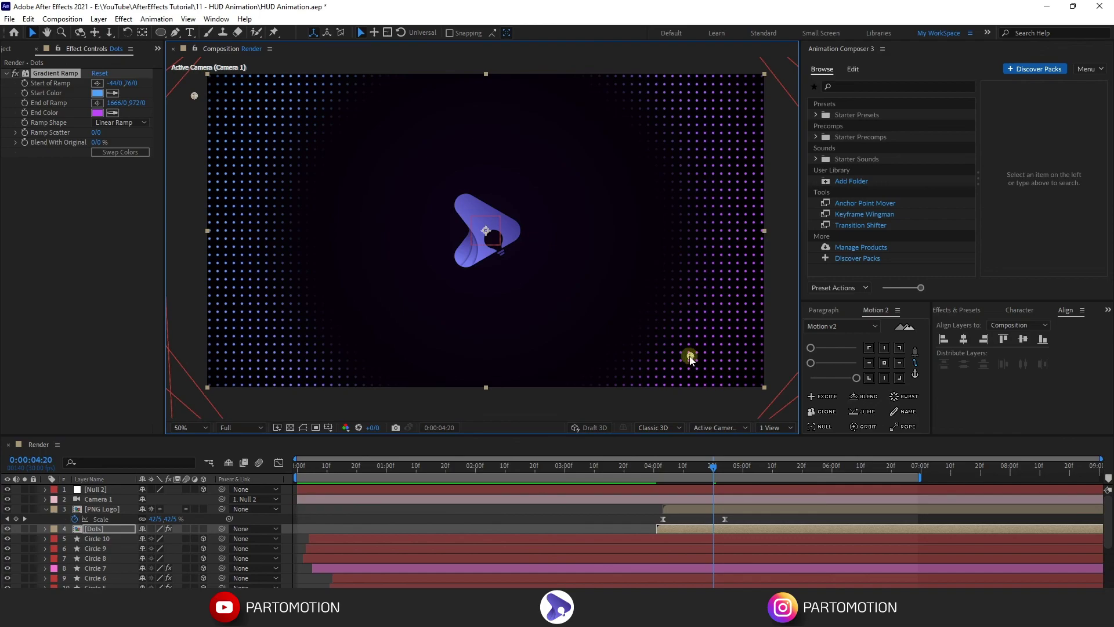
{"action": "left_click_drag", "start_coordinate": [768, 247], "coordinate": [774, 228]}
{"action": "left_click_drag", "start_coordinate": [238, 135], "coordinate": [488, 228]}
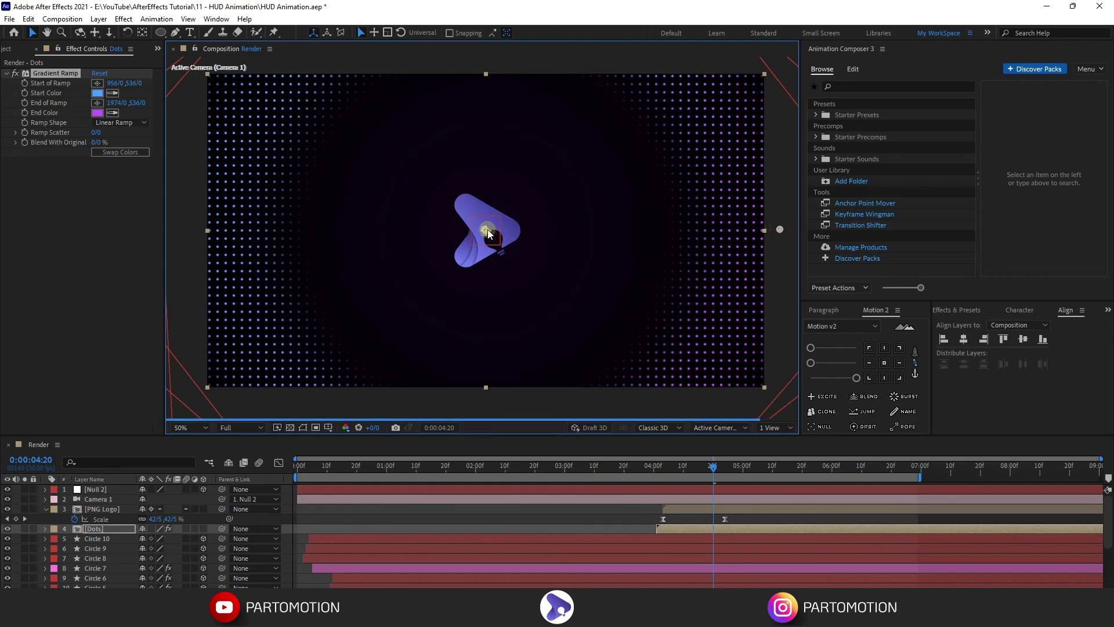
{"action": "left_click", "coordinate": [119, 123]}
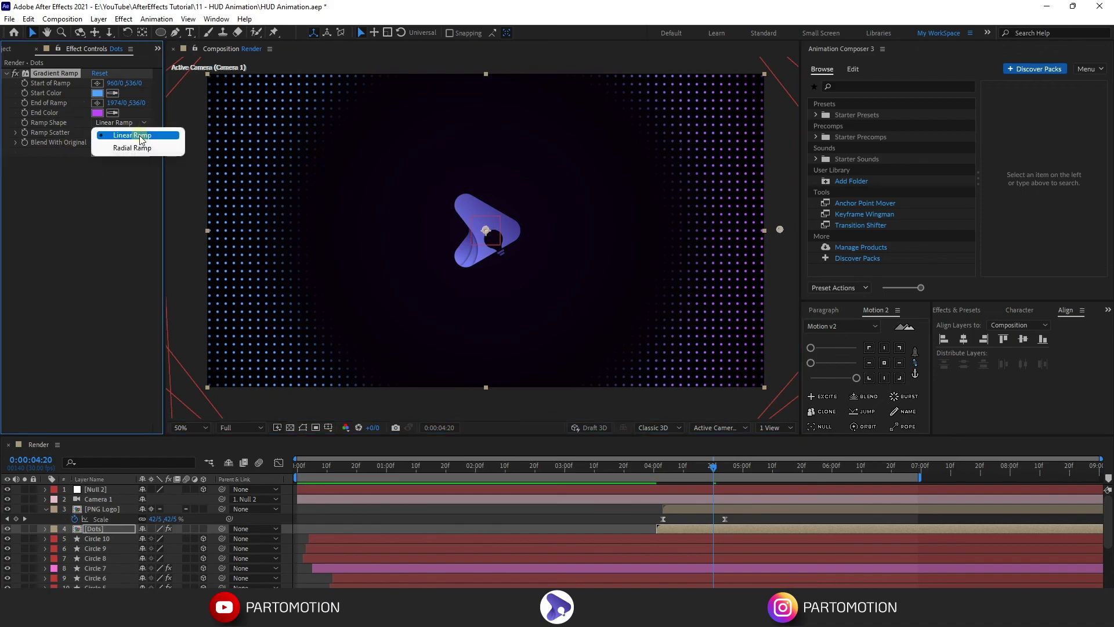
{"action": "left_click", "coordinate": [116, 145]}
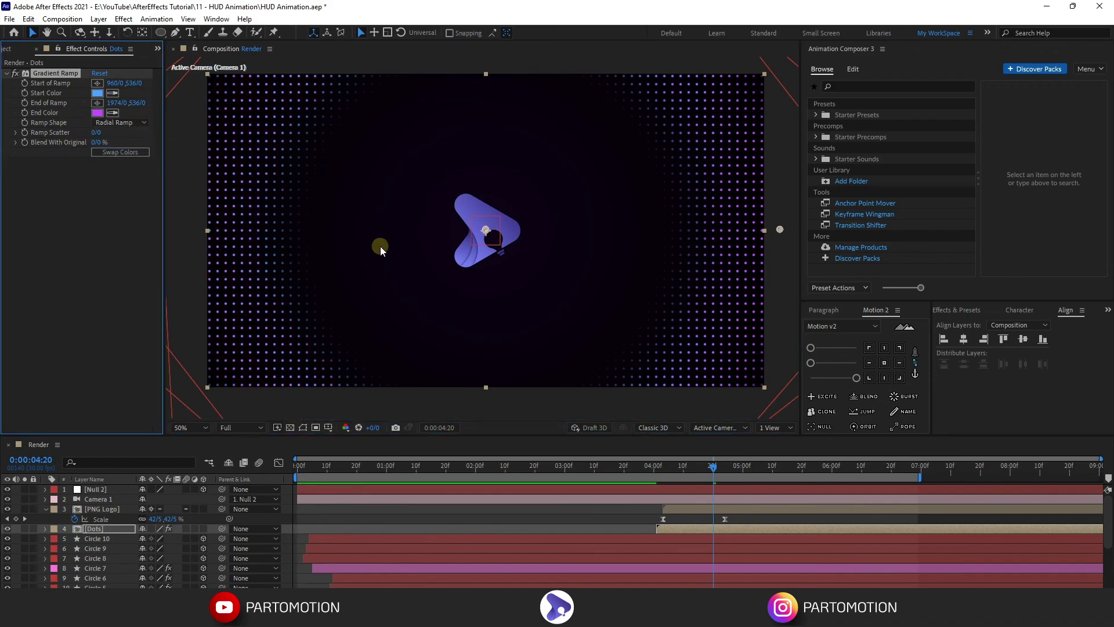
Set the gradient End Color to E9BEFF and Start Color to C3DFFF.
{"action": "left_click", "coordinate": [97, 112]}
{"action": "left_click_drag", "start_coordinate": [773, 152], "coordinate": [762, 145]}
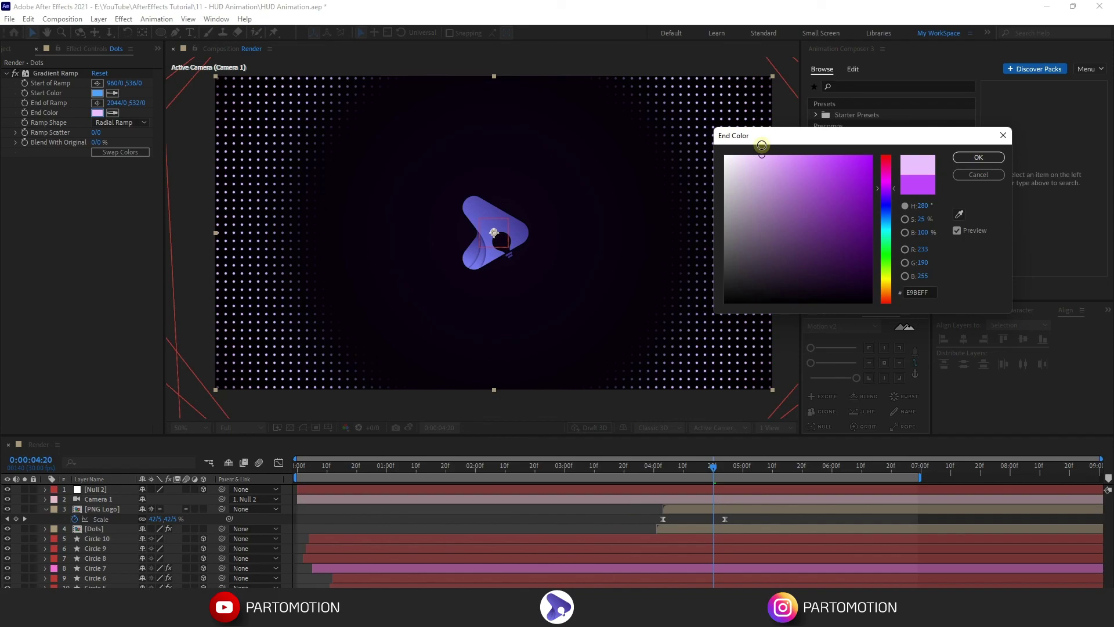
{"action": "left_click", "coordinate": [978, 157]}
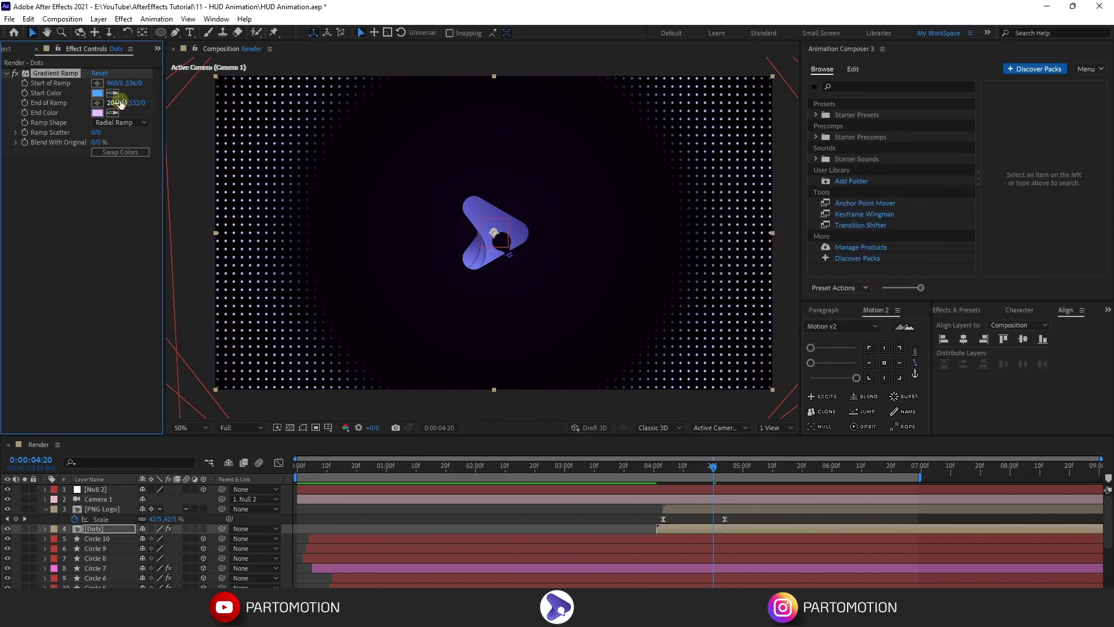
{"action": "left_click", "coordinate": [99, 92]}
{"action": "left_click_drag", "start_coordinate": [749, 159], "coordinate": [760, 155]}
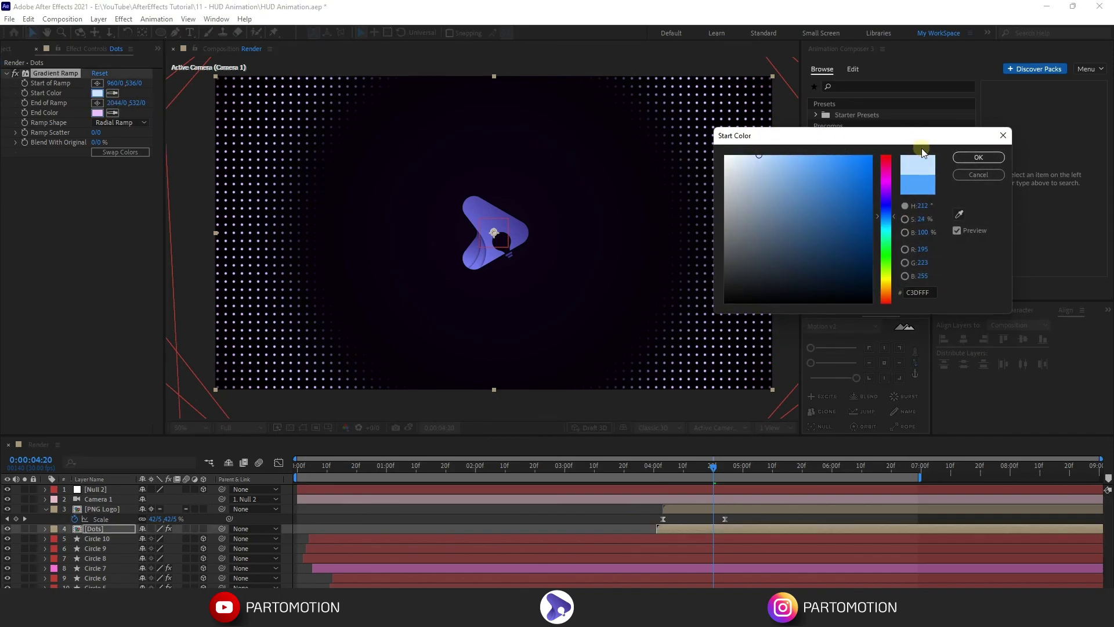
{"action": "left_click", "coordinate": [965, 157]}
Deselect Dots, collapse the logo's Scale property, and play the animation from the start.
{"action": "left_click", "coordinate": [635, 517]}
{"action": "left_click", "coordinate": [652, 470]}
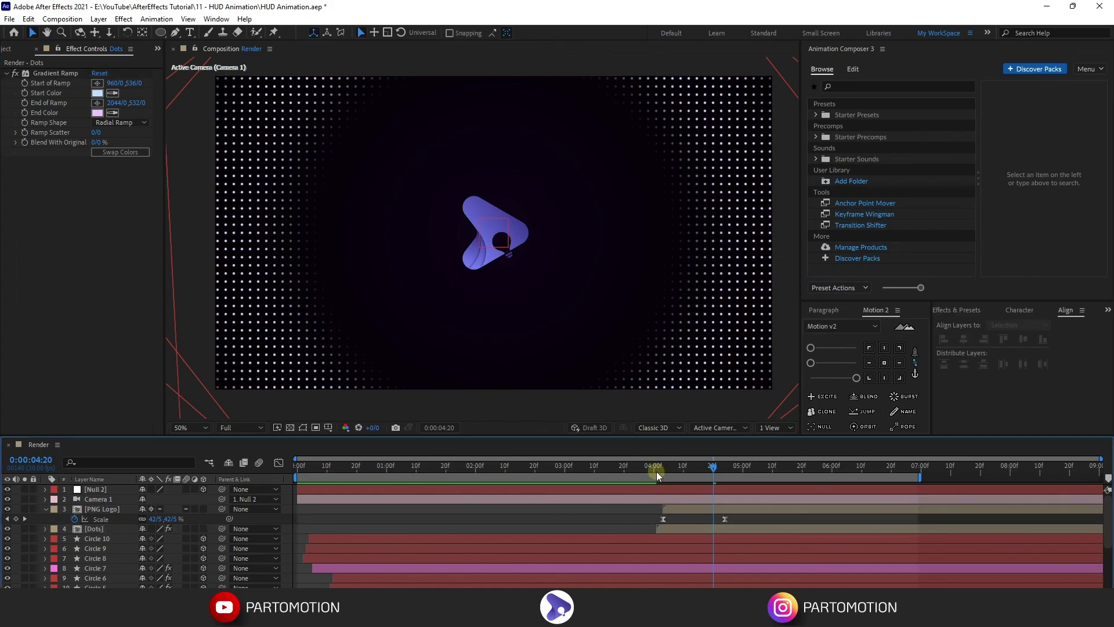
{"action": "key", "text": "Home"}
{"action": "left_click", "coordinate": [45, 509]}
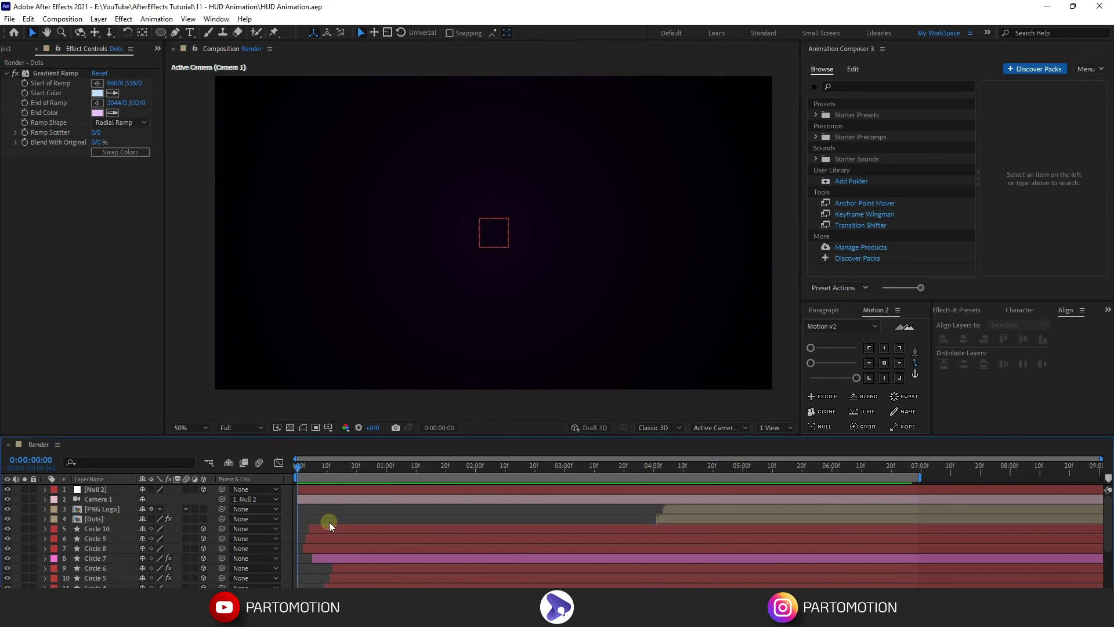
{"action": "key", "text": "space"}
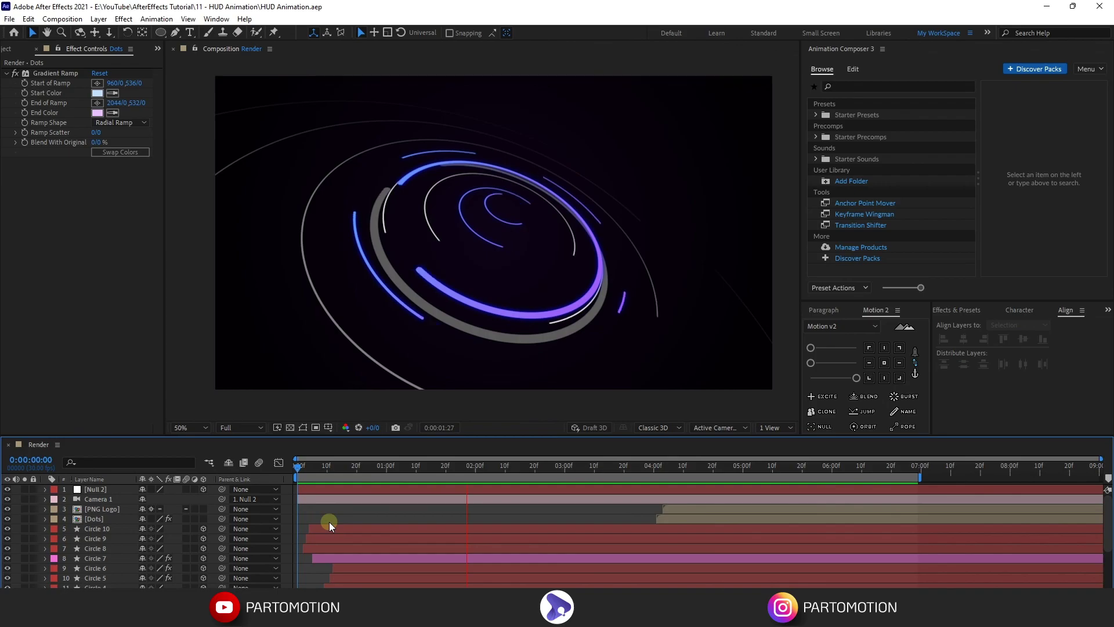